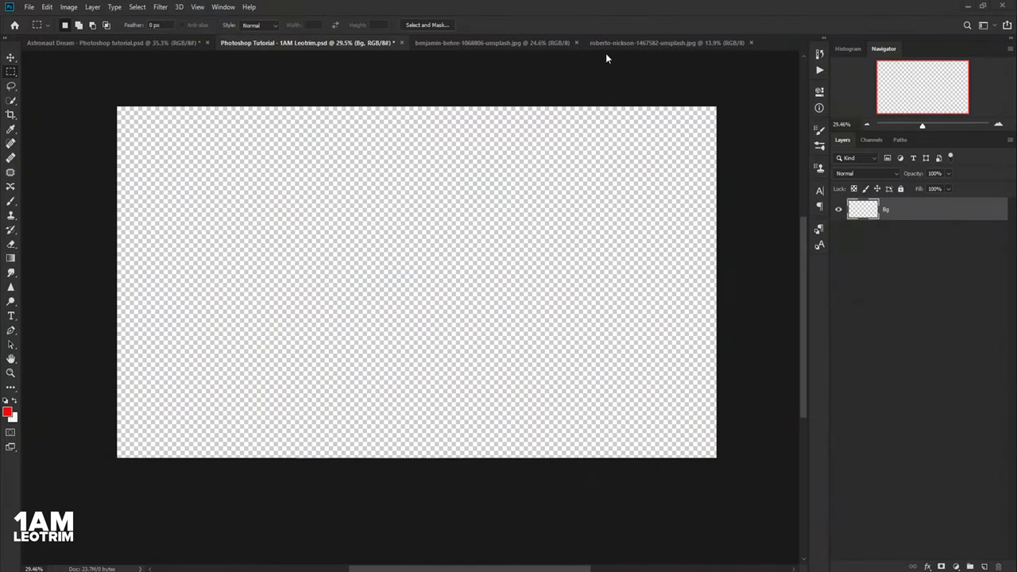
- Show the sunset beach photo roberto-nickson-1467582-unsplash.jpg
{"action": "left_click", "coordinate": [607, 43]}
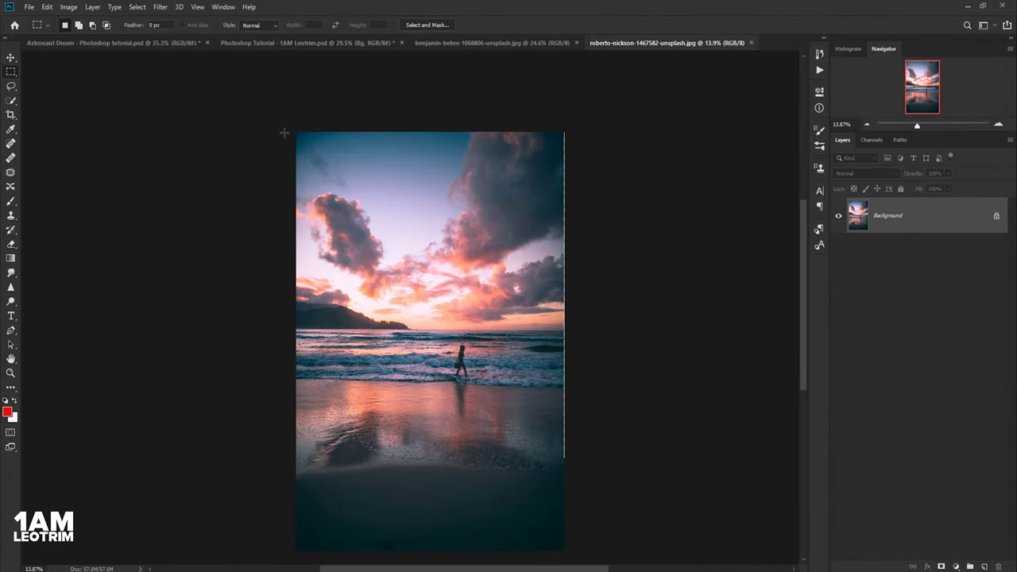
- Copy the cloudy sky area of the beach photo into the Photoshop Tutorial document
{"action": "left_click_drag", "start_coordinate": [283, 132], "coordinate": [585, 320]}
{"action": "left_click", "coordinate": [47, 7]}
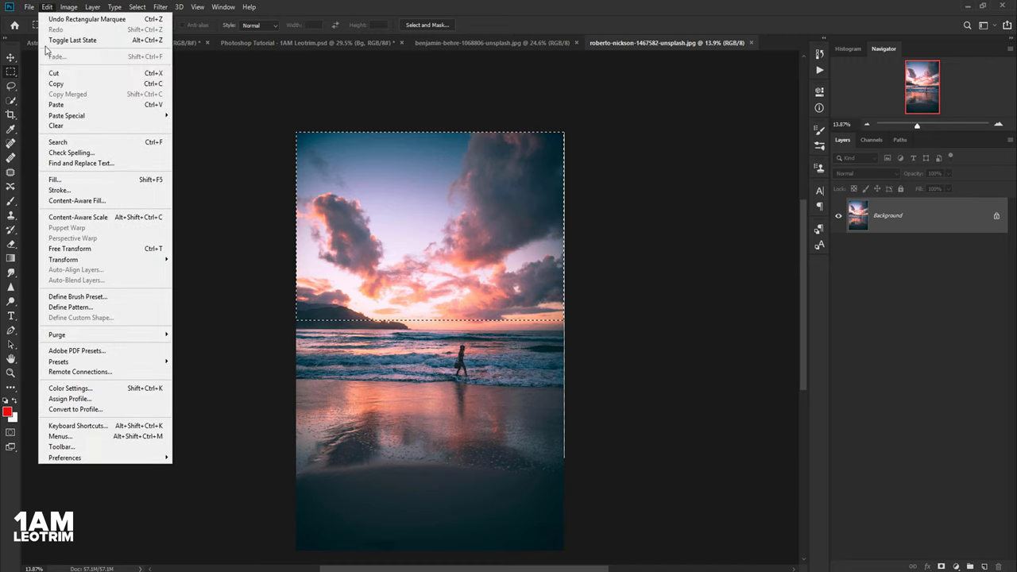
{"action": "left_click", "coordinate": [56, 84]}
{"action": "key", "text": "ctrl+shift+Tab"}
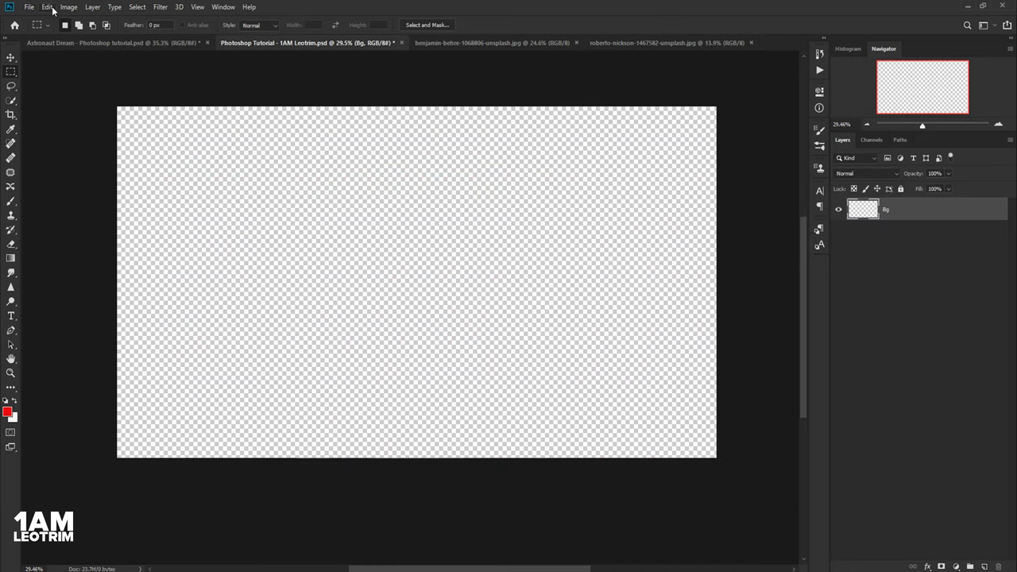
{"action": "left_click", "coordinate": [46, 6]}
{"action": "left_click", "coordinate": [53, 103]}
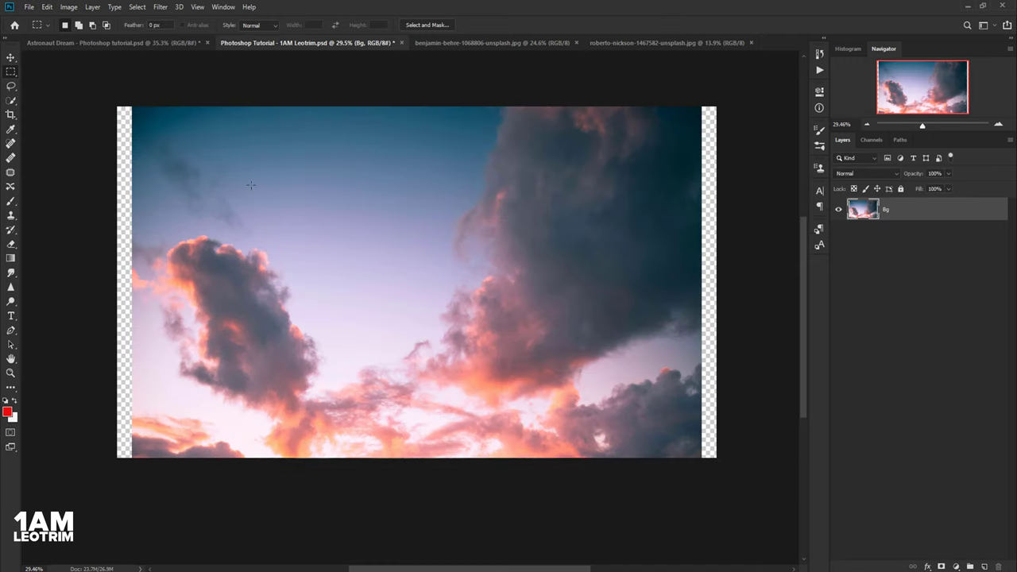
- Scale and reposition the pasted sky layer to fill the whole canvas
{"action": "scroll", "coordinate": [285, 259], "scroll_direction": "down", "scroll_amount": 3}
{"action": "left_click", "coordinate": [11, 57]}
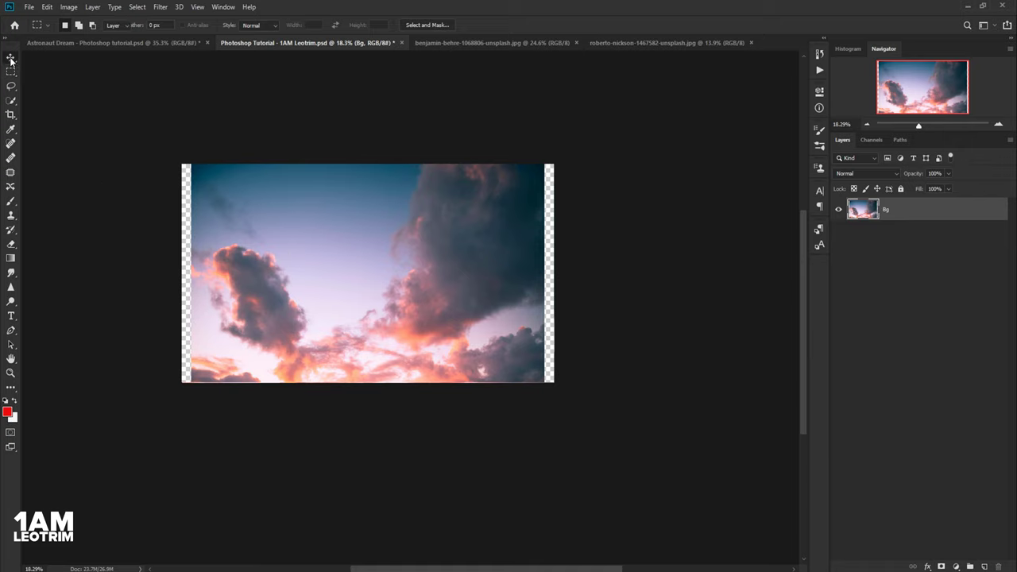
{"action": "left_click_drag", "start_coordinate": [543, 413], "coordinate": [556, 421]}
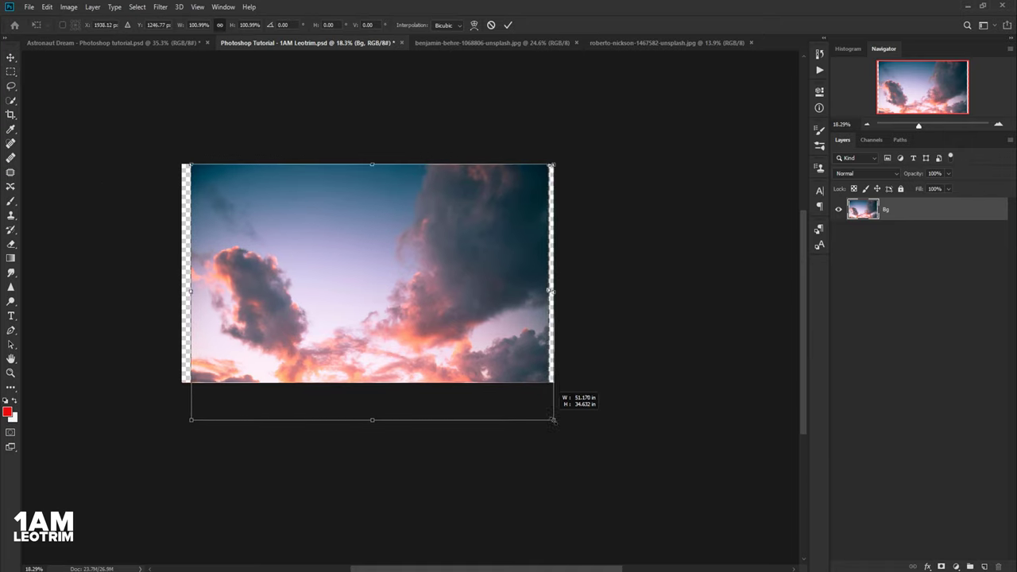
{"action": "left_click_drag", "start_coordinate": [181, 423], "coordinate": [166, 439]}
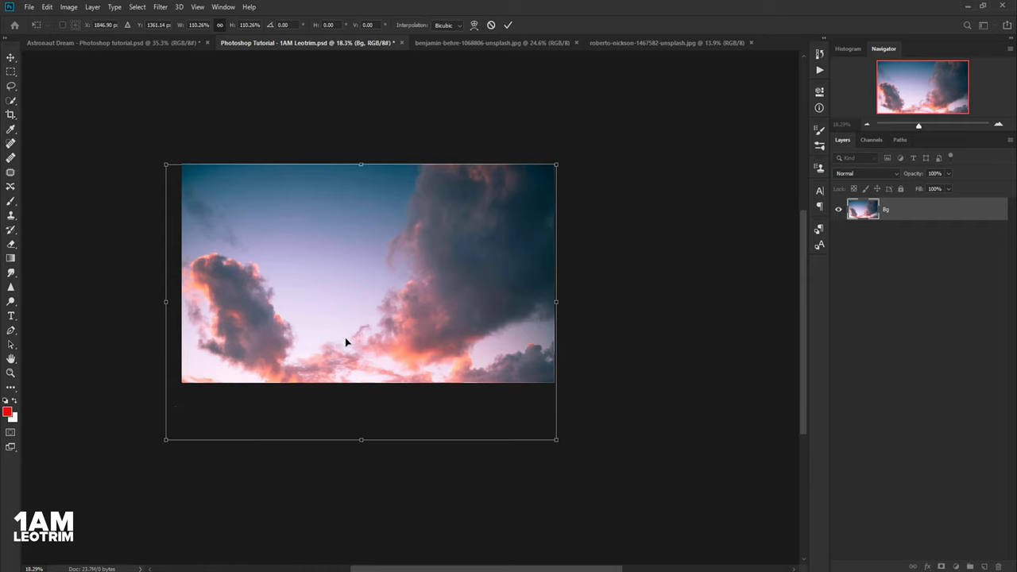
{"action": "mouse_move", "coordinate": [346, 342]}
{"action": "left_mouse_down"}
{"action": "mouse_move", "coordinate": [350, 327]}
{"action": "mouse_move", "coordinate": [339, 329]}
{"action": "left_mouse_up"}
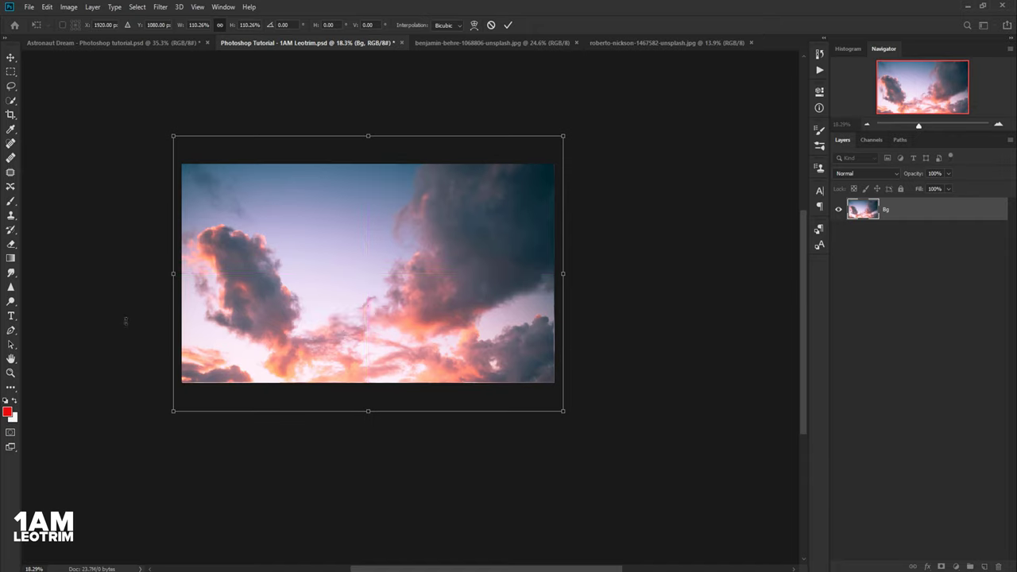
{"action": "left_click_drag", "start_coordinate": [242, 137], "coordinate": [244, 135]}
- Copy the lower mountain area of the benjamin-behre photo into Photoshop Tutorial
{"action": "left_click", "coordinate": [439, 48]}
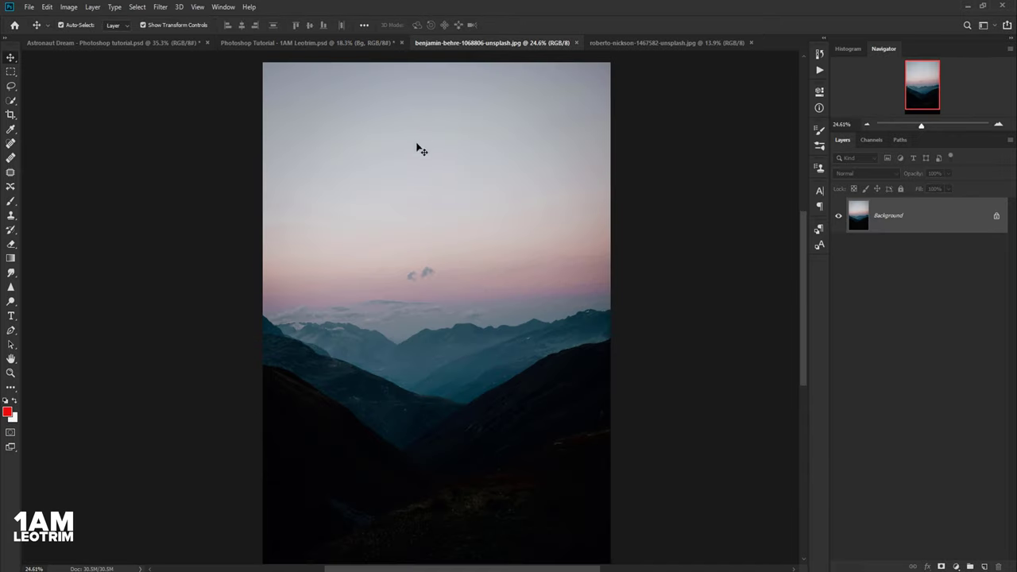
{"action": "left_click", "coordinate": [12, 72]}
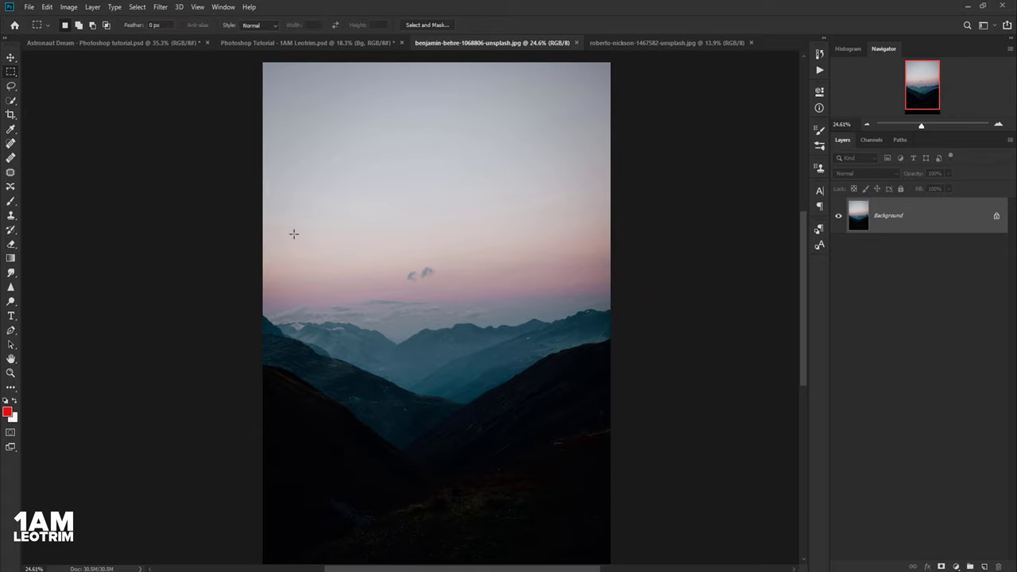
{"action": "left_click_drag", "start_coordinate": [235, 196], "coordinate": [630, 385]}
{"action": "left_click", "coordinate": [47, 7]}
{"action": "left_click", "coordinate": [56, 84]}
{"action": "left_click", "coordinate": [266, 48]}
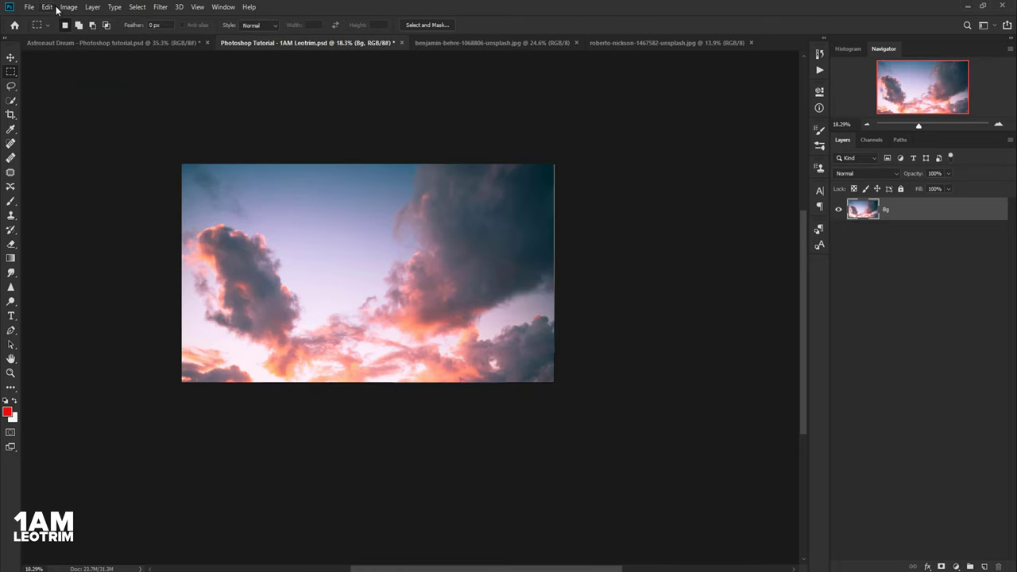
{"action": "left_click", "coordinate": [47, 8]}
{"action": "left_click", "coordinate": [50, 102]}
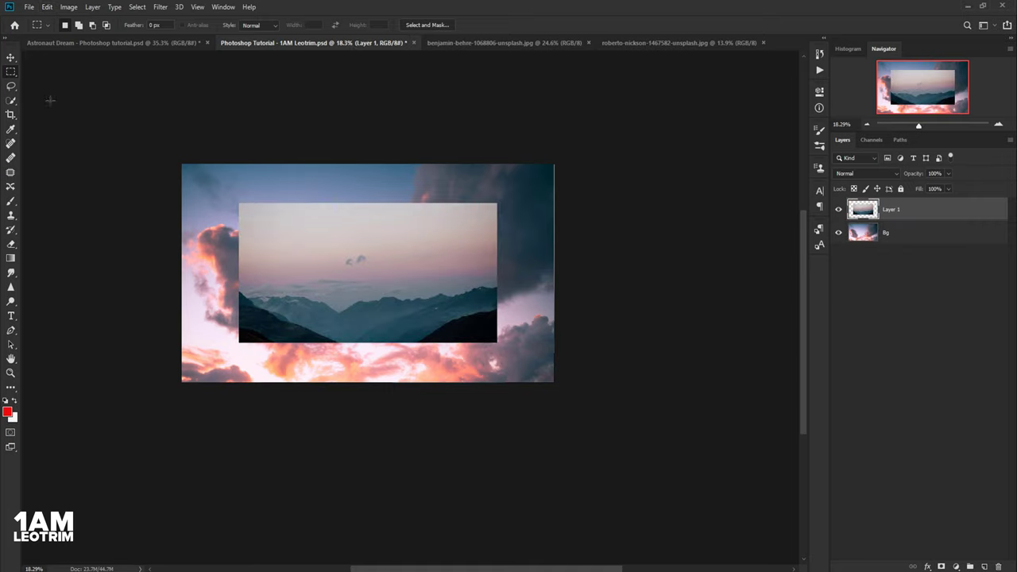
- Scale the mountain layer to the canvas width and shift it up to show the peaks
{"action": "left_click", "coordinate": [10, 58]}
{"action": "mouse_move", "coordinate": [268, 246]}
{"action": "left_mouse_down"}
{"action": "mouse_move", "coordinate": [236, 316]}
{"action": "mouse_move", "coordinate": [236, 306]}
{"action": "left_mouse_up"}
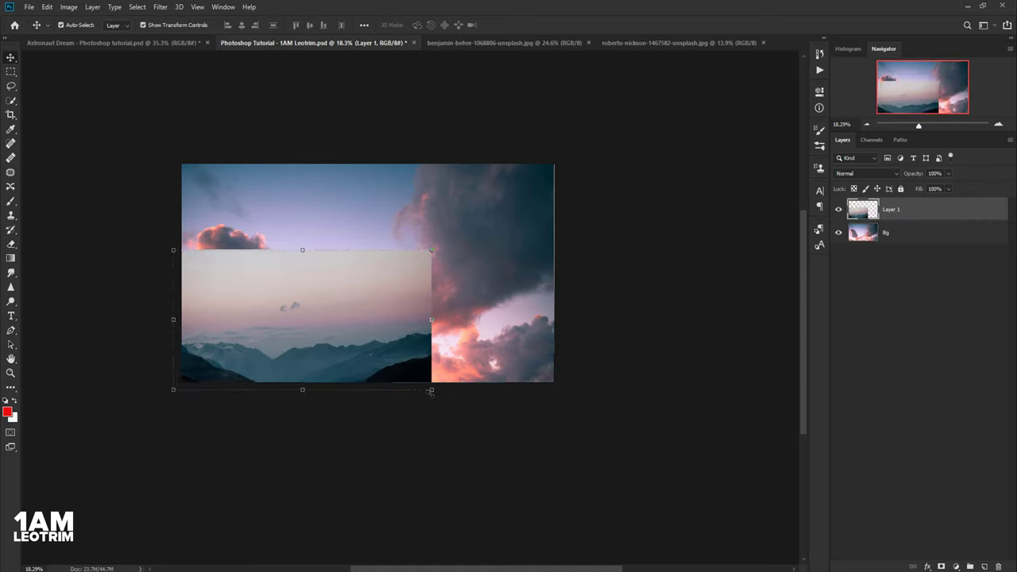
{"action": "left_click_drag", "start_coordinate": [430, 390], "coordinate": [560, 459]}
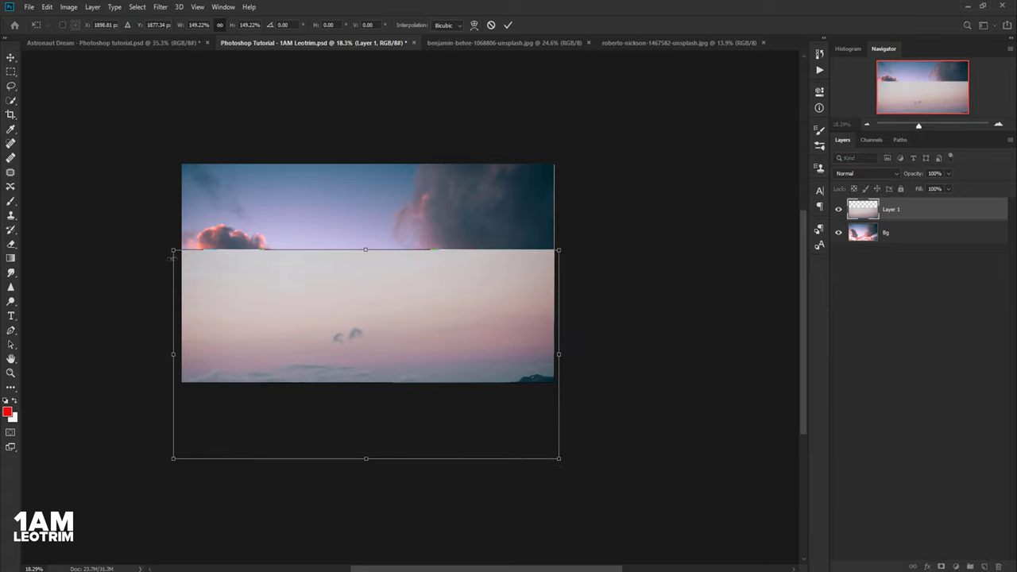
{"action": "left_click_drag", "start_coordinate": [174, 251], "coordinate": [177, 252]}
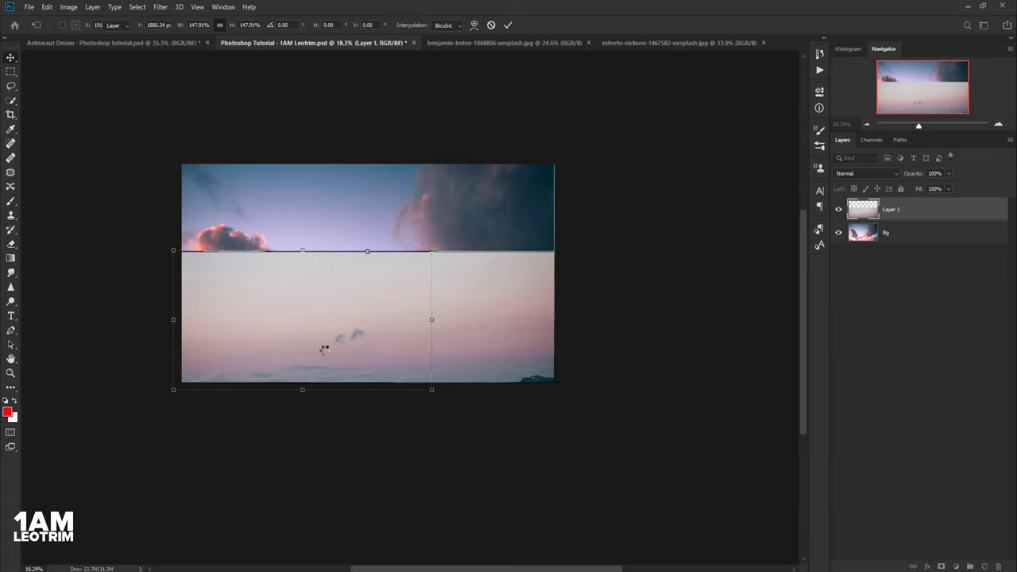
{"action": "key", "text": "Return"}
{"action": "left_click_drag", "start_coordinate": [344, 354], "coordinate": [346, 307]}
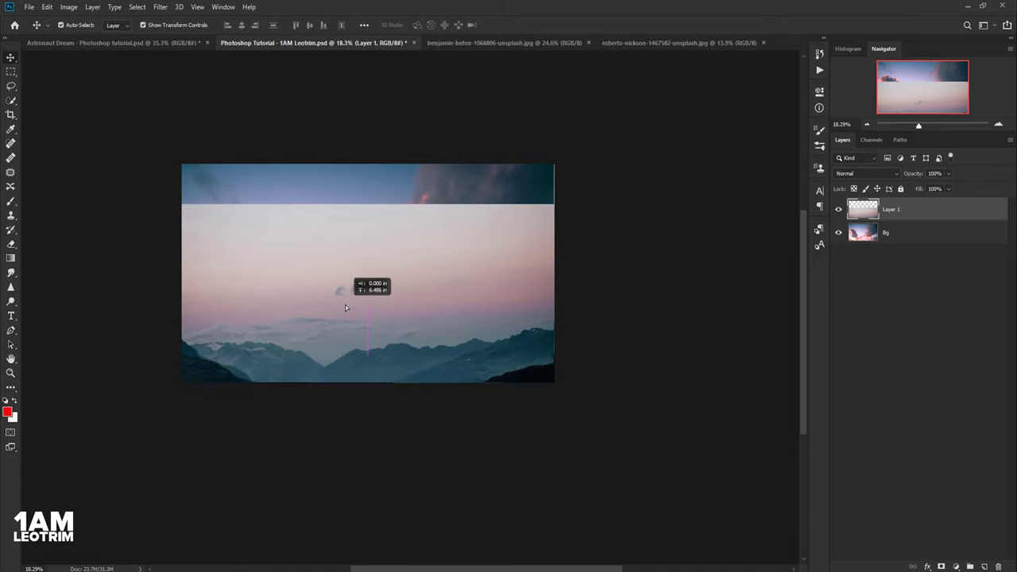
{"action": "left_click", "coordinate": [11, 201]}
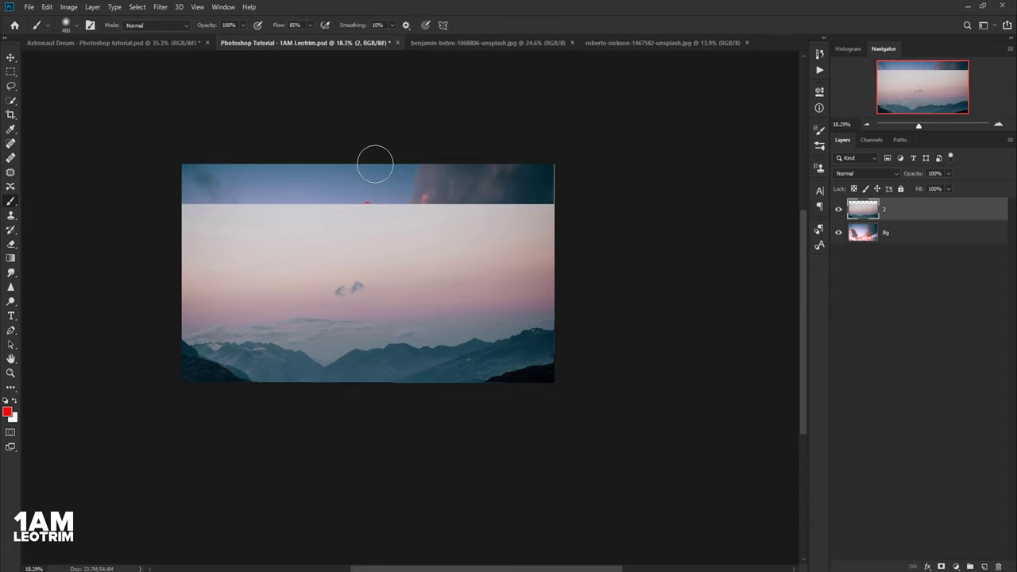
- Undo the stray stroke, add a layer mask and paint black to hide the mountain sky
{"action": "scroll", "coordinate": [377, 183], "scroll_direction": "up", "scroll_amount": 2}
{"action": "left_click_drag", "start_coordinate": [564, 230], "coordinate": [337, 232]}
{"action": "left_click", "coordinate": [48, 7]}
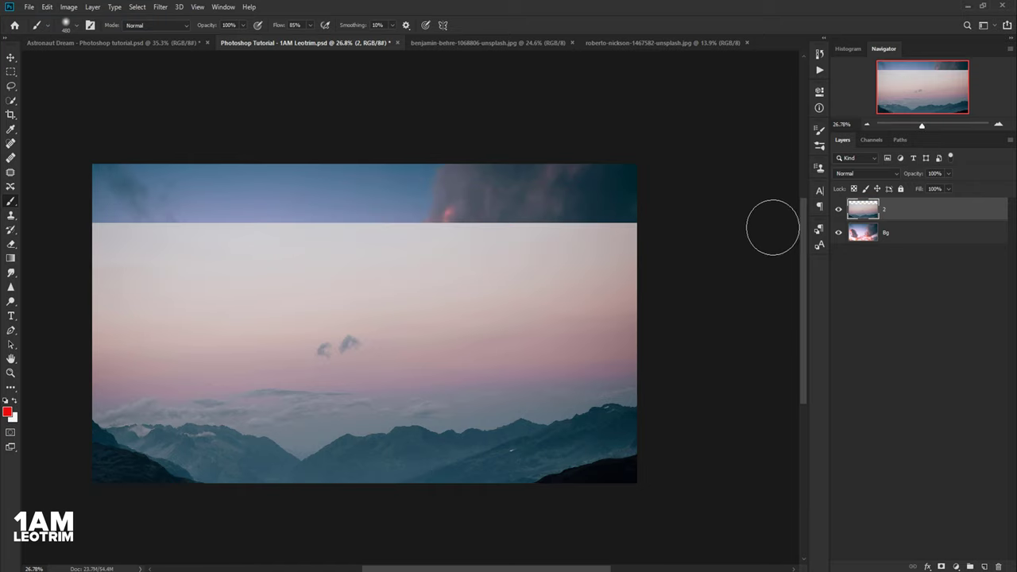
{"action": "left_click", "coordinate": [940, 566]}
{"action": "key", "text": "d"}
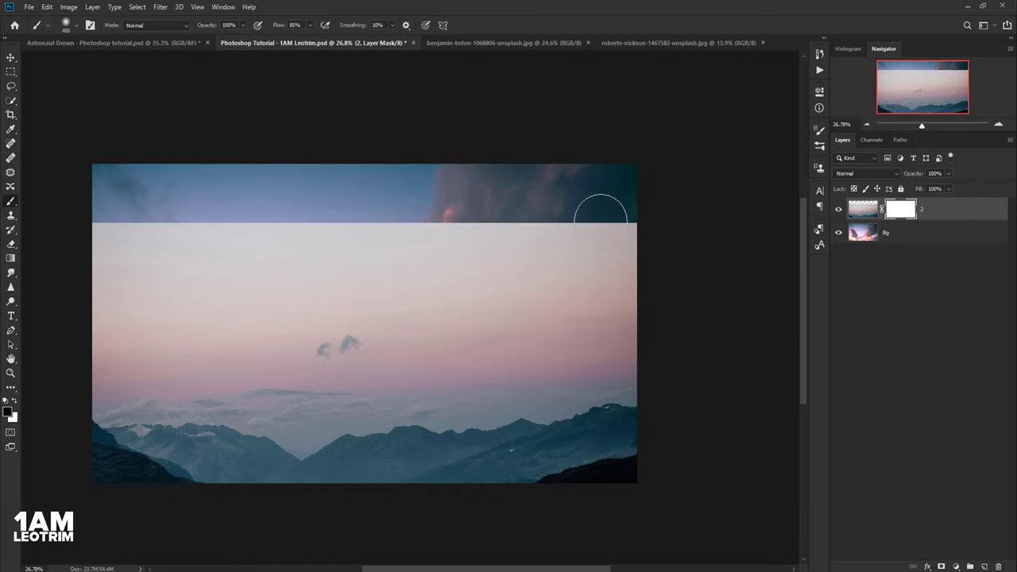
{"action": "mouse_move", "coordinate": [601, 211]}
{"action": "left_mouse_down"}
{"action": "mouse_move", "coordinate": [227, 227]}
{"action": "mouse_move", "coordinate": [647, 247]}
{"action": "mouse_move", "coordinate": [540, 227]}
{"action": "mouse_move", "coordinate": [261, 211]}
{"action": "mouse_move", "coordinate": [140, 229]}
{"action": "mouse_move", "coordinate": [538, 243]}
{"action": "mouse_move", "coordinate": [172, 278]}
{"action": "mouse_move", "coordinate": [609, 286]}
{"action": "mouse_move", "coordinate": [358, 295]}
{"action": "mouse_move", "coordinate": [428, 271]}
{"action": "left_mouse_up"}
{"action": "mouse_move", "coordinate": [203, 254]}
{"action": "left_mouse_down"}
{"action": "mouse_move", "coordinate": [569, 263]}
{"action": "mouse_move", "coordinate": [218, 262]}
{"action": "mouse_move", "coordinate": [647, 302]}
{"action": "mouse_move", "coordinate": [314, 306]}
{"action": "mouse_move", "coordinate": [628, 329]}
{"action": "mouse_move", "coordinate": [556, 341]}
{"action": "mouse_move", "coordinate": [374, 318]}
{"action": "mouse_move", "coordinate": [156, 326]}
{"action": "mouse_move", "coordinate": [215, 318]}
{"action": "mouse_move", "coordinate": [118, 291]}
{"action": "left_mouse_up"}
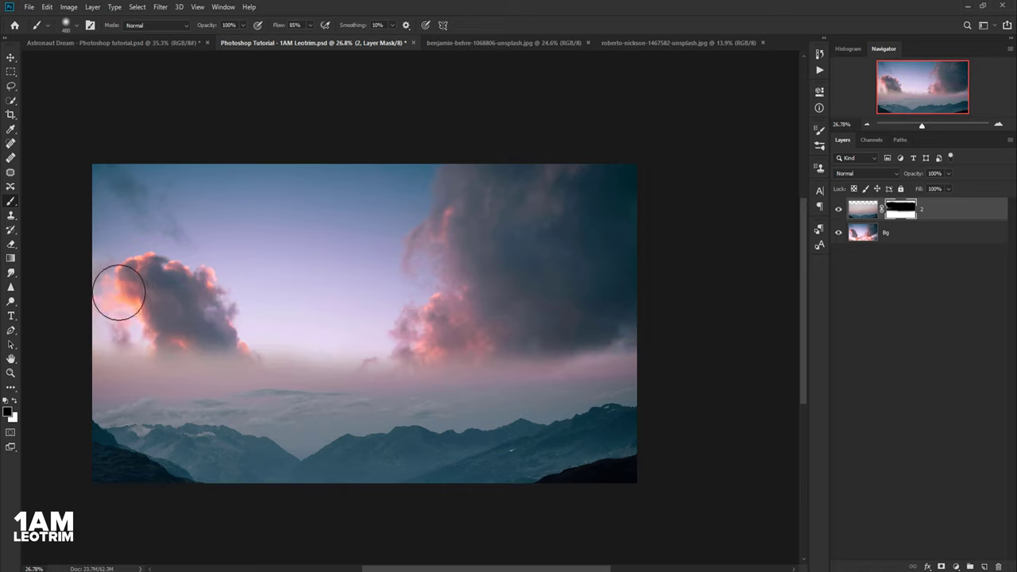
{"action": "left_click_drag", "start_coordinate": [420, 333], "coordinate": [710, 320]}
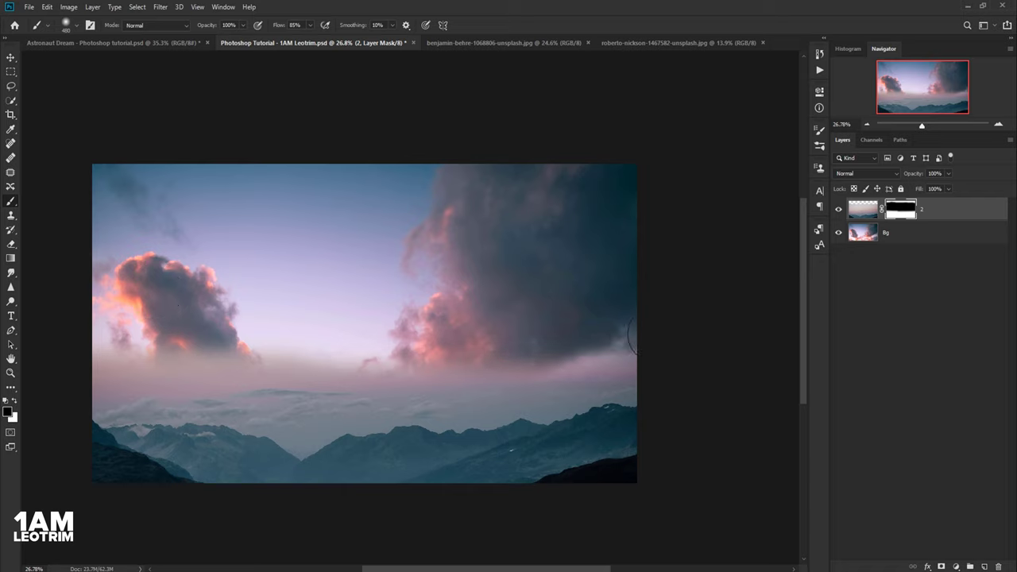
{"action": "left_click_drag", "start_coordinate": [437, 353], "coordinate": [99, 345]}
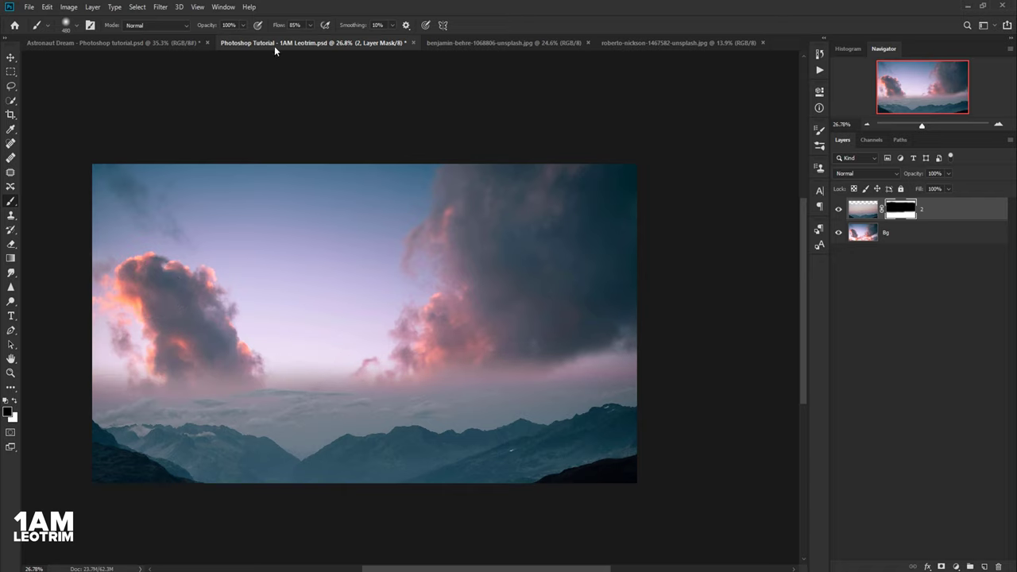
- Soften the brush to 30% opacity and 14% flow to blend haze above the mountains
{"action": "left_click", "coordinate": [242, 26]}
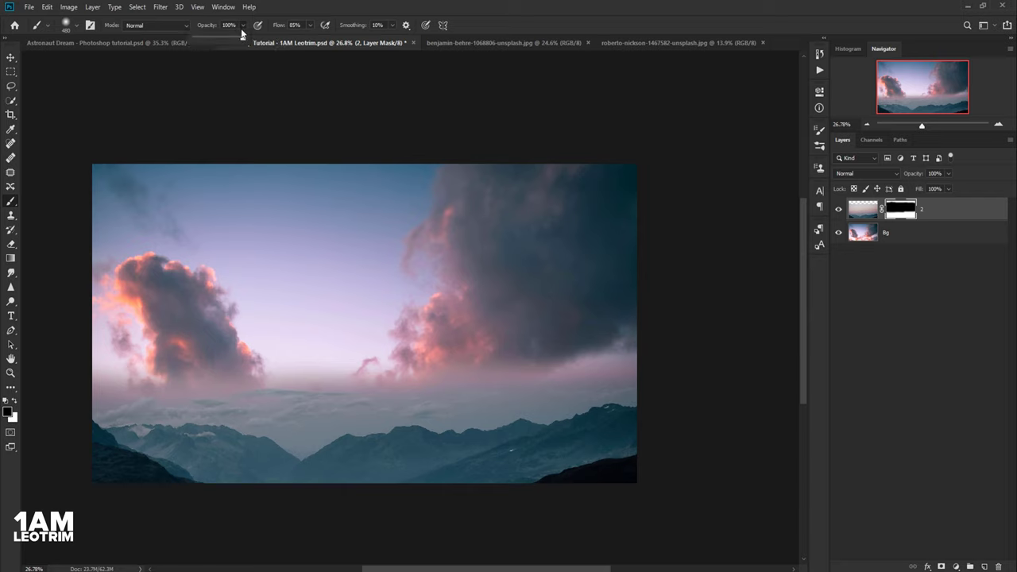
{"action": "mouse_move", "coordinate": [113, 345]}
{"action": "left_mouse_down"}
{"action": "mouse_move", "coordinate": [209, 374]}
{"action": "mouse_move", "coordinate": [429, 386]}
{"action": "mouse_move", "coordinate": [636, 367]}
{"action": "mouse_move", "coordinate": [520, 357]}
{"action": "left_mouse_up"}
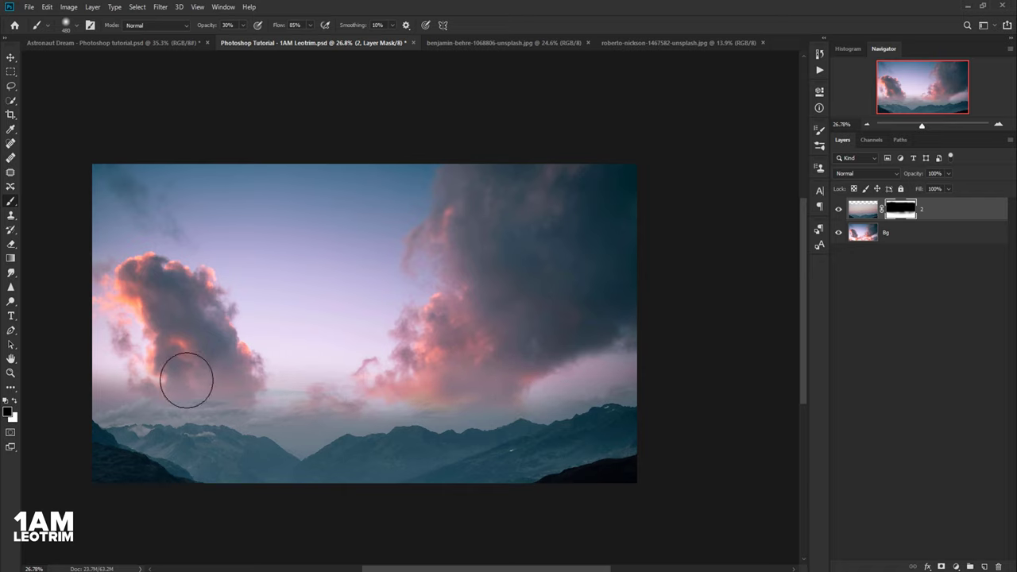
{"action": "left_click_drag", "start_coordinate": [316, 407], "coordinate": [281, 408]}
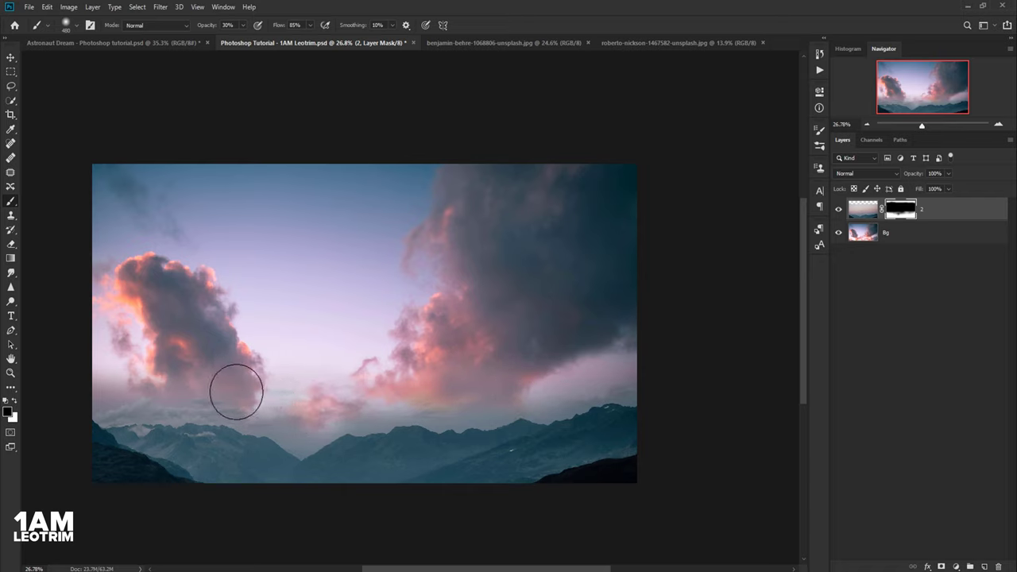
{"action": "left_click_drag", "start_coordinate": [212, 388], "coordinate": [122, 381]}
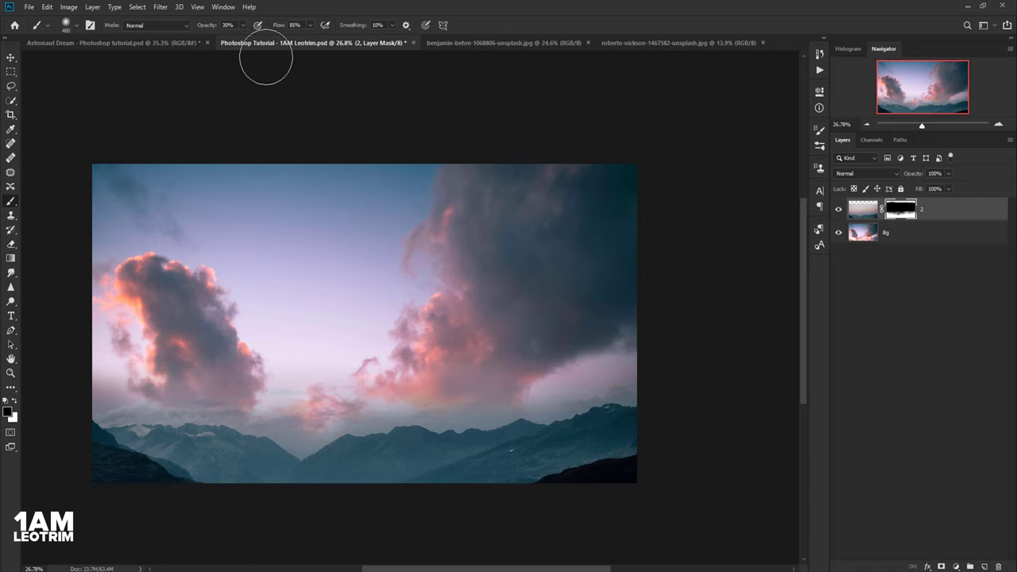
{"action": "left_click", "coordinate": [310, 27]}
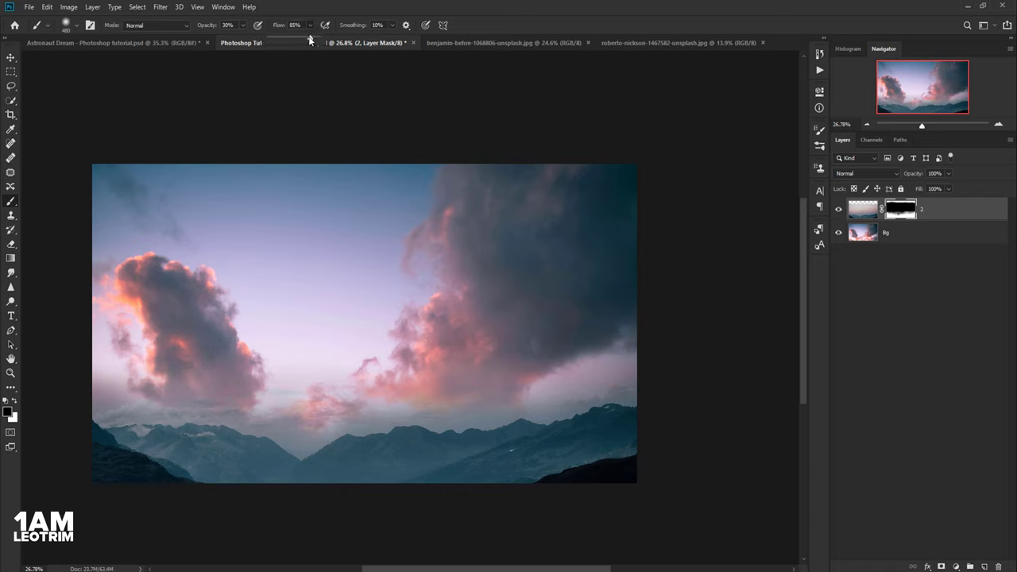
{"action": "mouse_move", "coordinate": [263, 399]}
{"action": "left_mouse_down"}
{"action": "mouse_move", "coordinate": [122, 397]}
{"action": "mouse_move", "coordinate": [283, 415]}
{"action": "mouse_move", "coordinate": [521, 390]}
{"action": "mouse_move", "coordinate": [527, 376]}
{"action": "mouse_move", "coordinate": [585, 361]}
{"action": "mouse_move", "coordinate": [397, 390]}
{"action": "mouse_move", "coordinate": [200, 388]}
{"action": "mouse_move", "coordinate": [395, 393]}
{"action": "mouse_move", "coordinate": [327, 397]}
{"action": "left_mouse_up"}
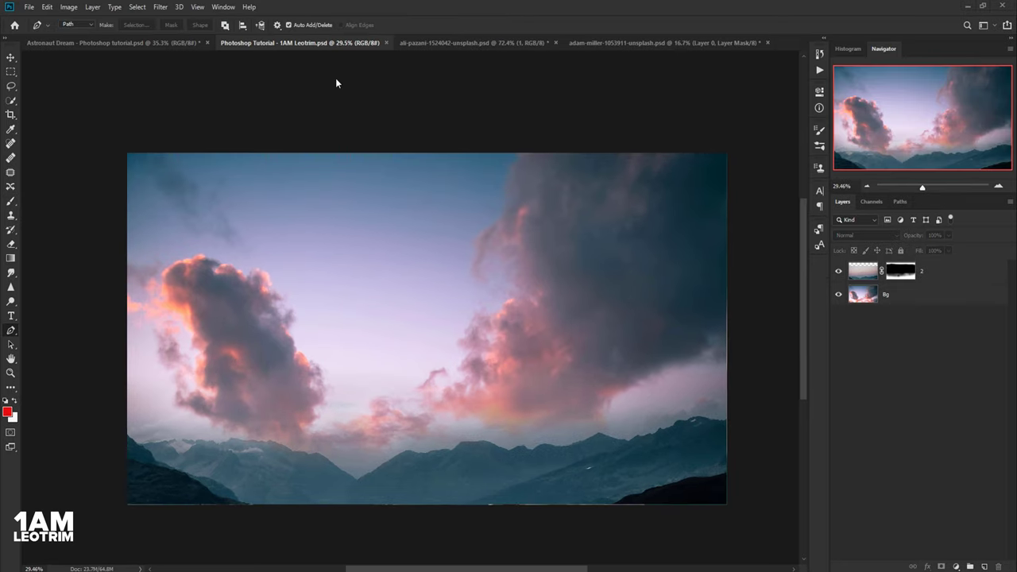
- In the woman's portrait, trace a magnetic path around her hat and hair, zooming as needed
{"action": "left_click", "coordinate": [431, 43]}
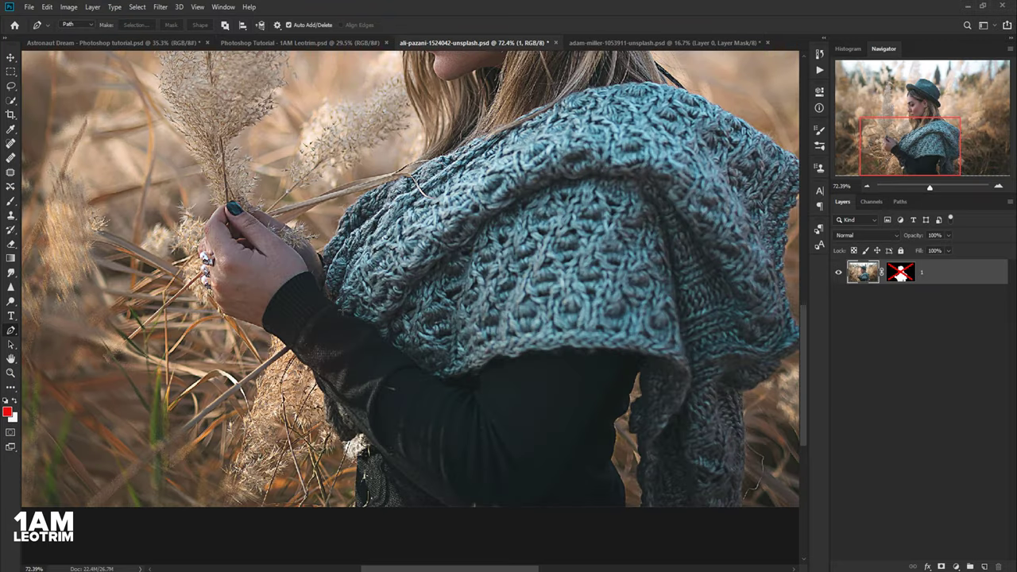
{"action": "scroll", "coordinate": [429, 318], "scroll_direction": "up", "scroll_amount": 3}
{"action": "scroll", "coordinate": [409, 310], "scroll_direction": "up", "scroll_amount": 2}
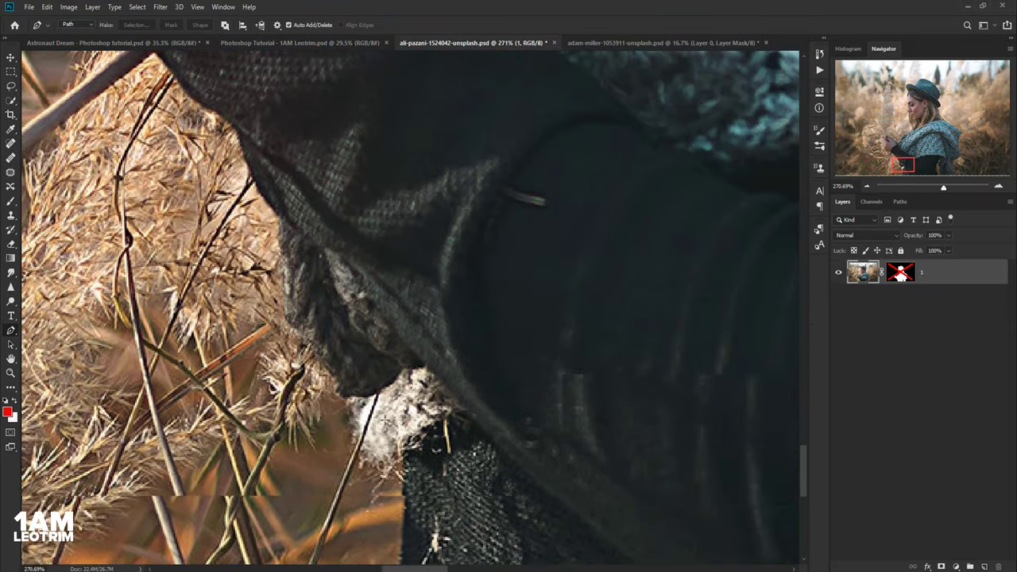
{"action": "scroll", "coordinate": [409, 310], "scroll_direction": "down", "scroll_amount": 2}
{"action": "scroll", "coordinate": [409, 309], "scroll_direction": "up", "scroll_amount": 2}
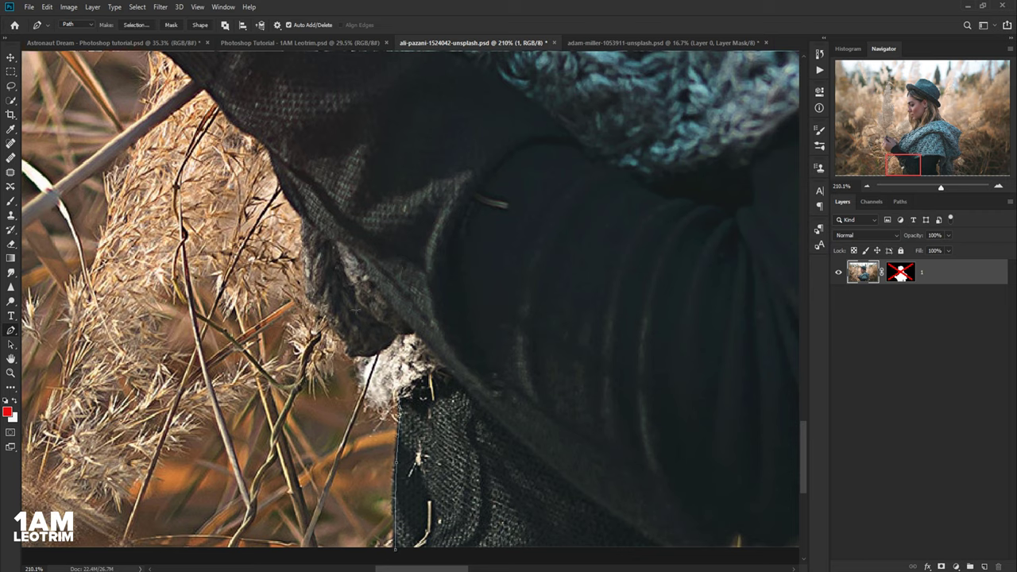
{"action": "scroll", "coordinate": [375, 345], "scroll_direction": "up", "scroll_amount": 4}
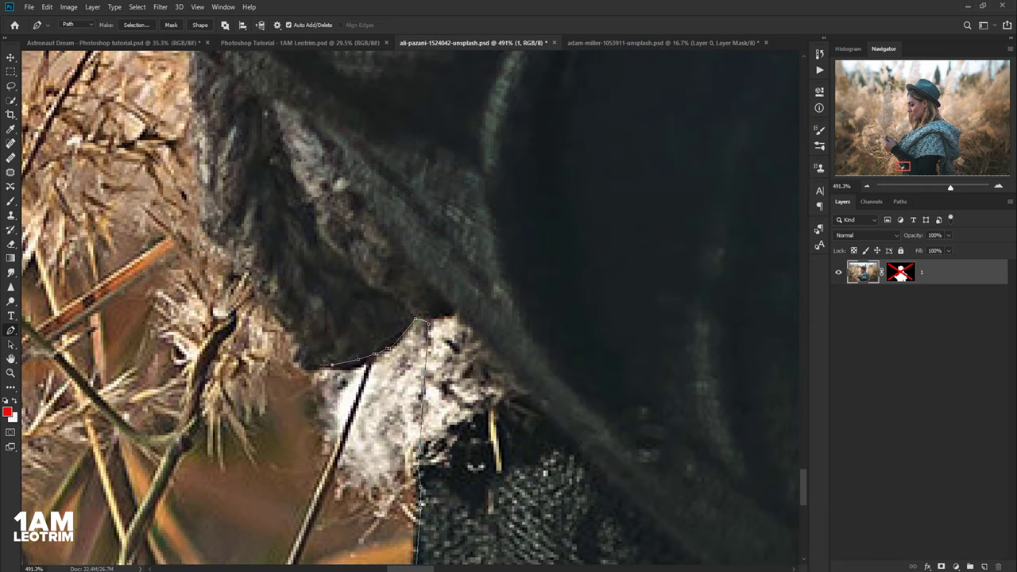
{"action": "scroll", "coordinate": [302, 286], "scroll_direction": "down", "scroll_amount": 5}
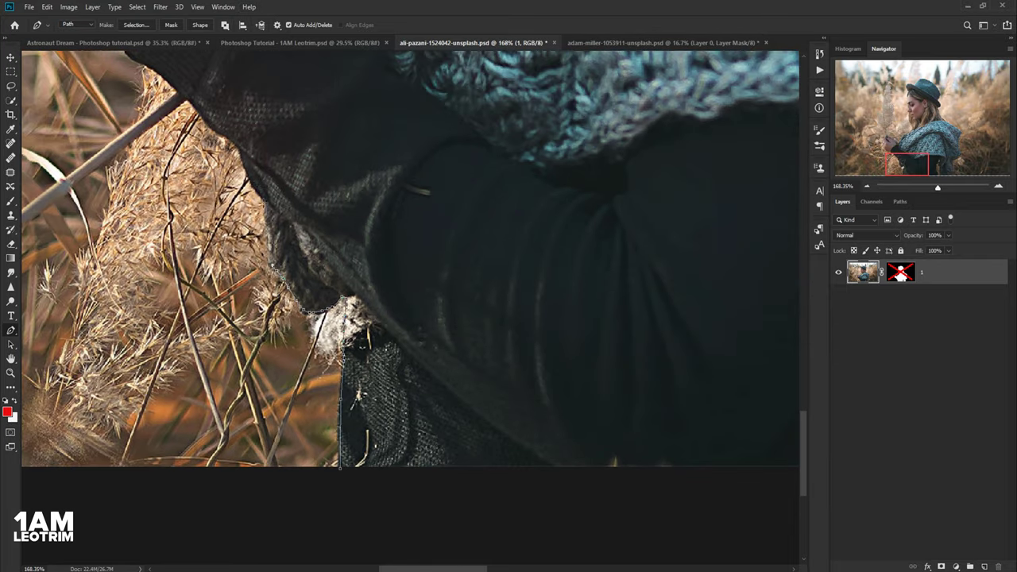
{"action": "scroll", "coordinate": [259, 206], "scroll_direction": "up", "scroll_amount": 2}
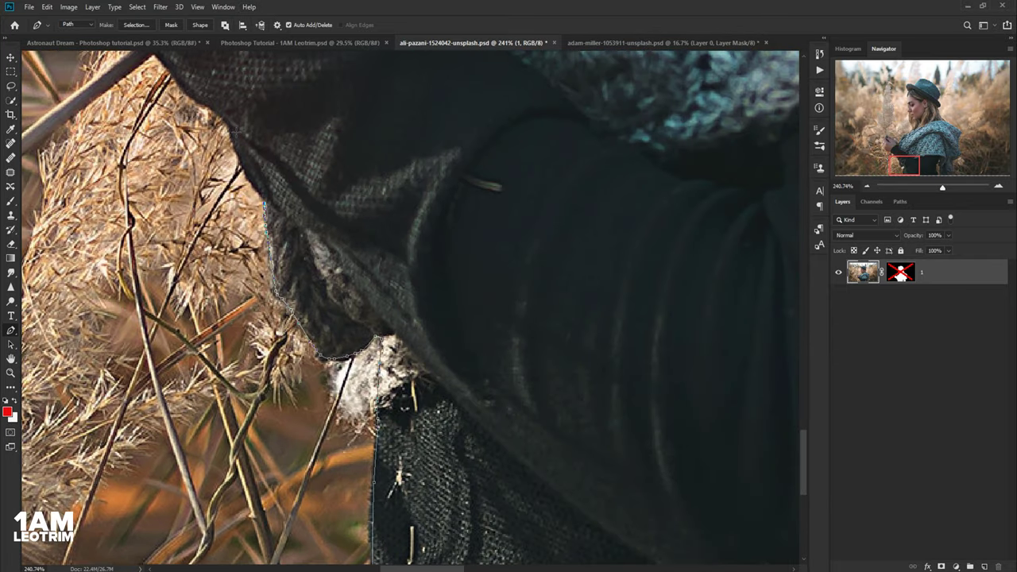
{"action": "scroll", "coordinate": [238, 132], "scroll_direction": "up", "scroll_amount": 2}
{"action": "scroll", "coordinate": [239, 238], "scroll_direction": "down", "scroll_amount": 3}
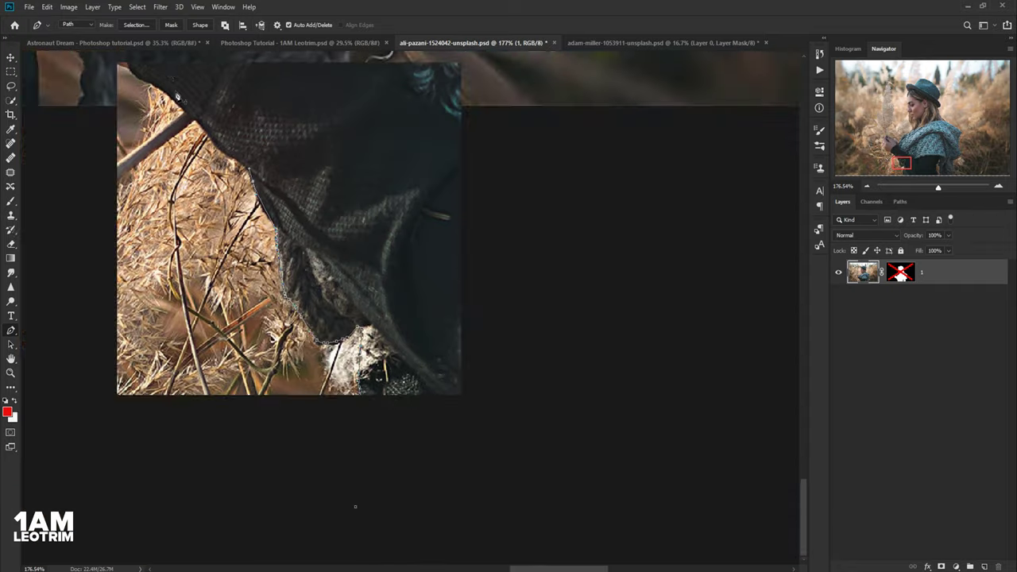
{"action": "scroll", "coordinate": [288, 276], "scroll_direction": "up", "scroll_amount": 3}
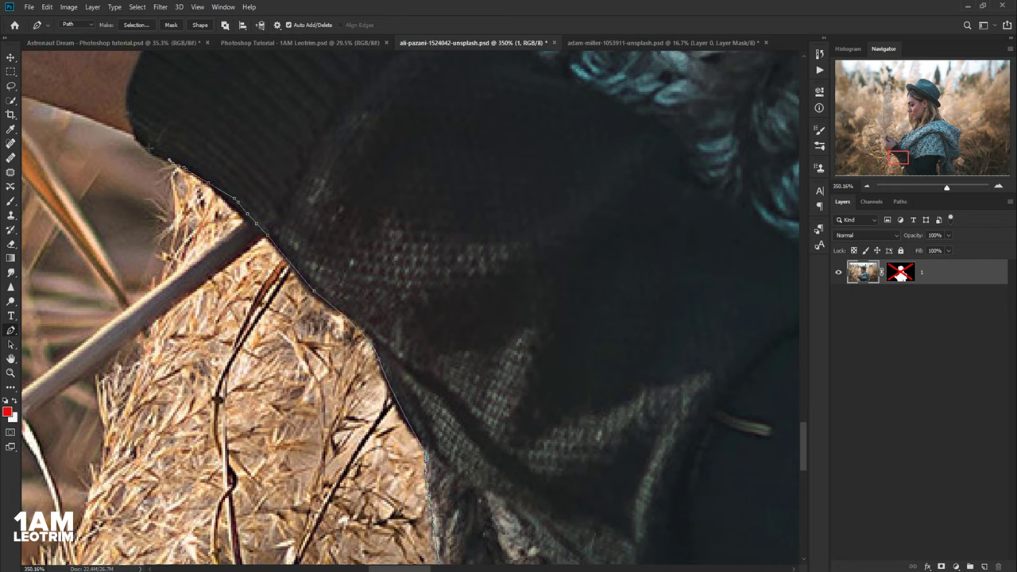
{"action": "scroll", "coordinate": [518, 381], "scroll_direction": "down", "scroll_amount": 4}
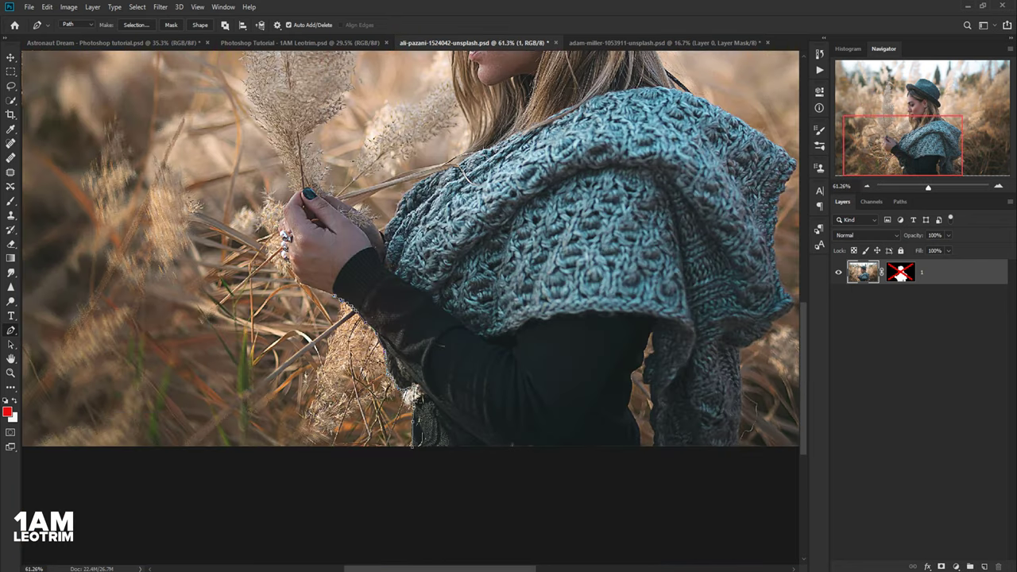
{"action": "scroll", "coordinate": [380, 300], "scroll_direction": "up", "scroll_amount": 4}
{"action": "scroll", "coordinate": [410, 308], "scroll_direction": "up", "scroll_amount": 4}
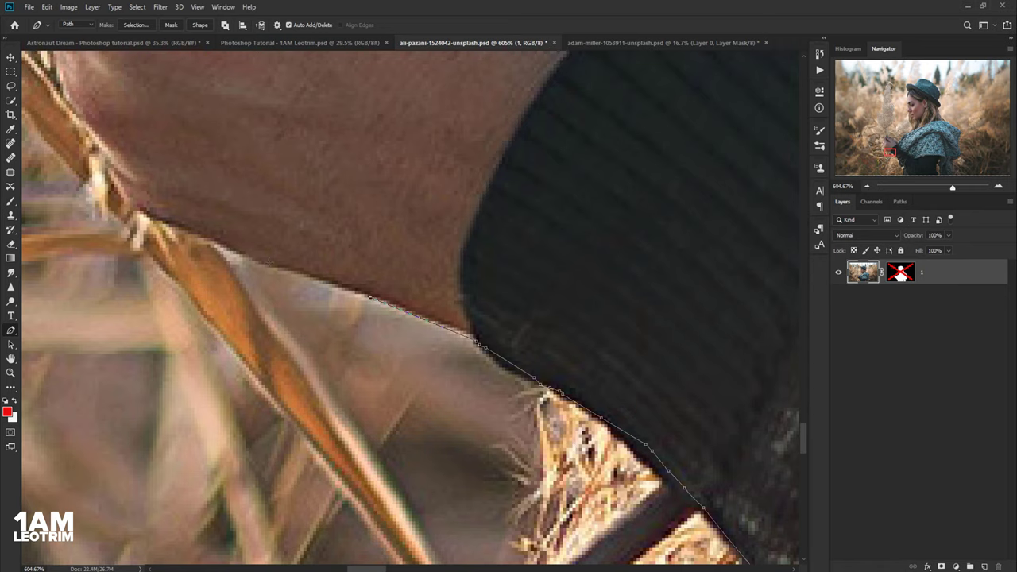
{"action": "scroll", "coordinate": [410, 310], "scroll_direction": "down", "scroll_amount": 2}
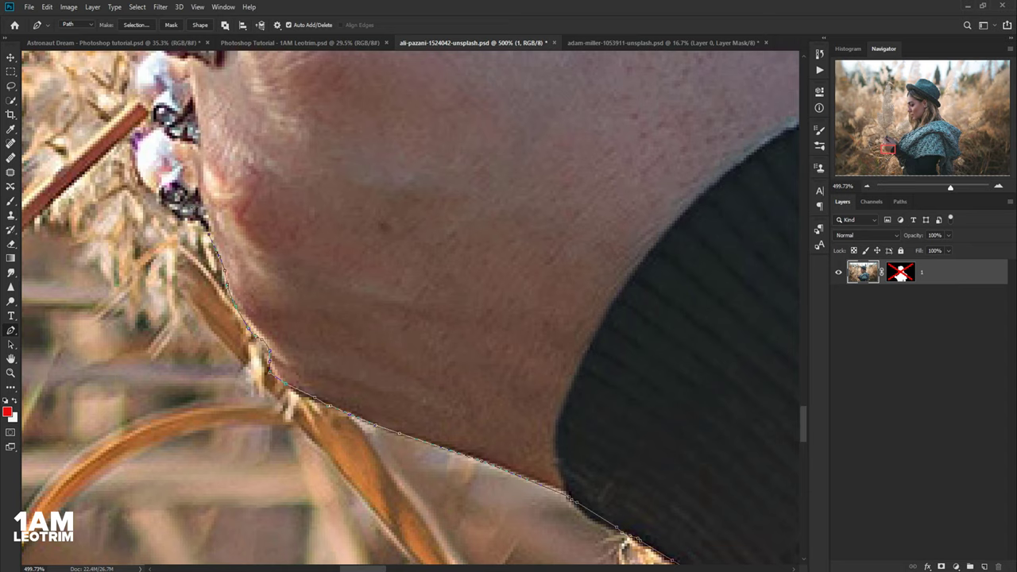
{"action": "scroll", "coordinate": [205, 196], "scroll_direction": "up", "scroll_amount": 4}
{"action": "scroll", "coordinate": [205, 195], "scroll_direction": "up", "scroll_amount": 3}
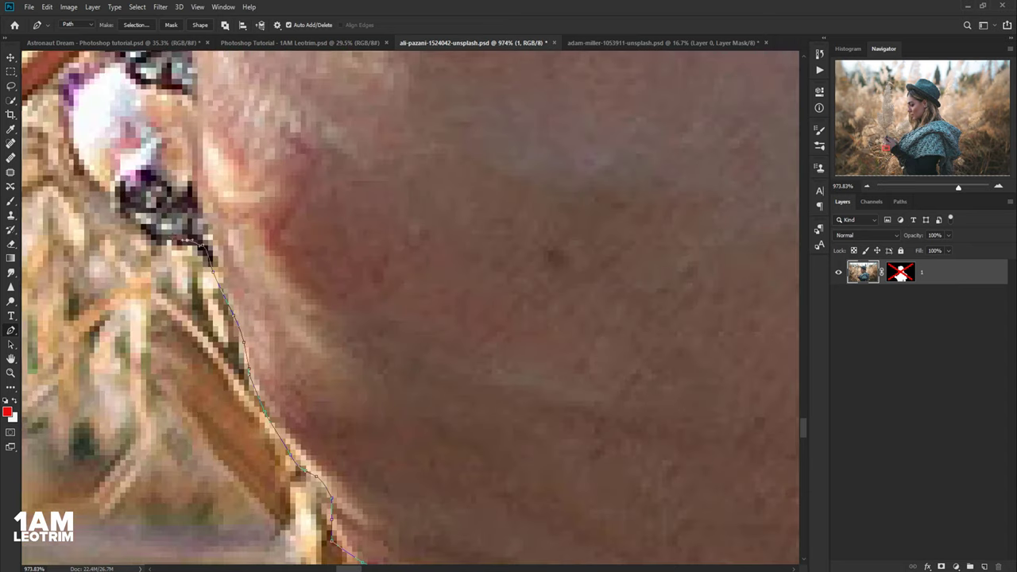
{"action": "scroll", "coordinate": [67, 119], "scroll_direction": "down", "scroll_amount": 2}
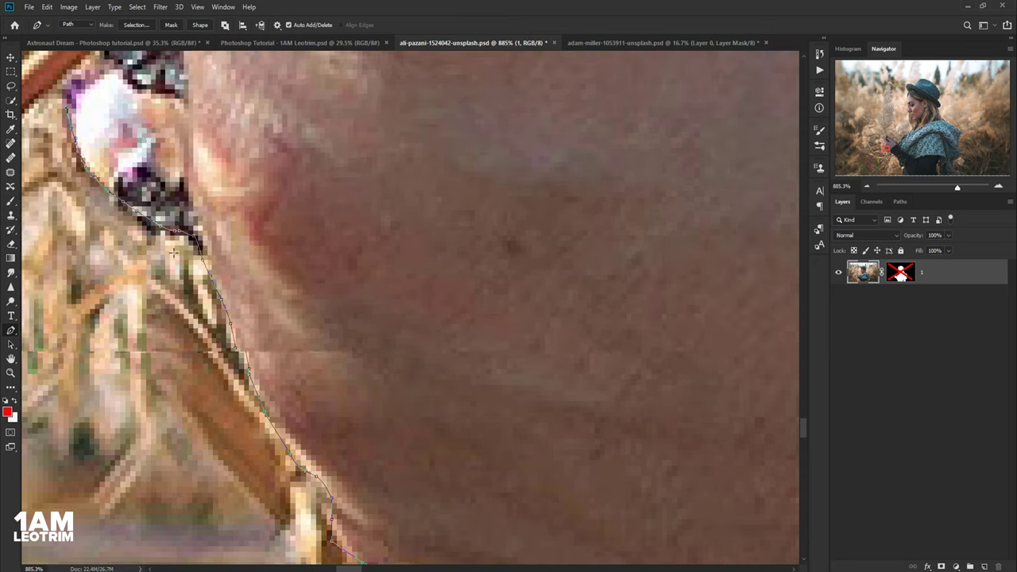
{"action": "scroll", "coordinate": [67, 119], "scroll_direction": "down", "scroll_amount": 2}
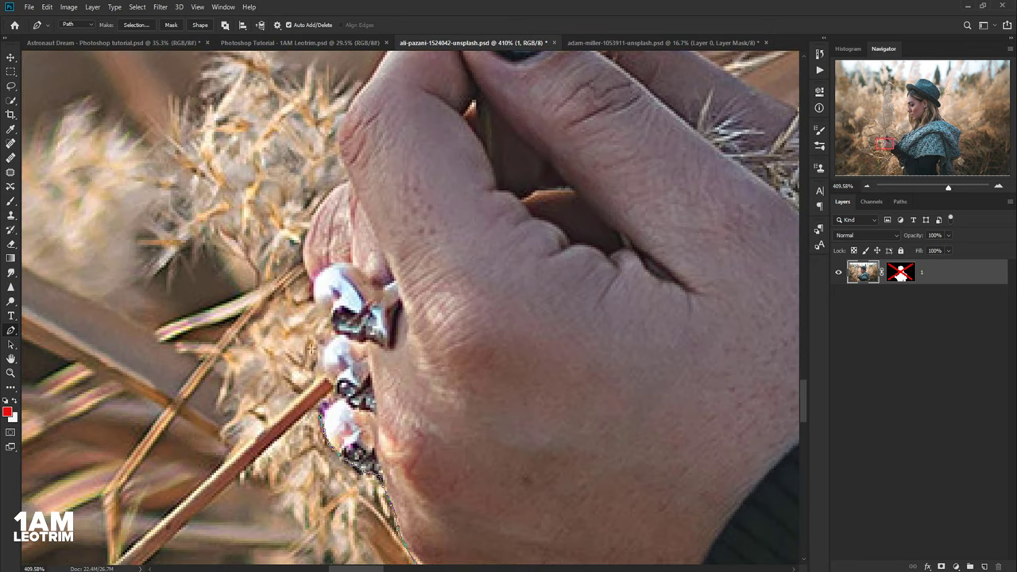
{"action": "scroll", "coordinate": [309, 342], "scroll_direction": "up", "scroll_amount": 3}
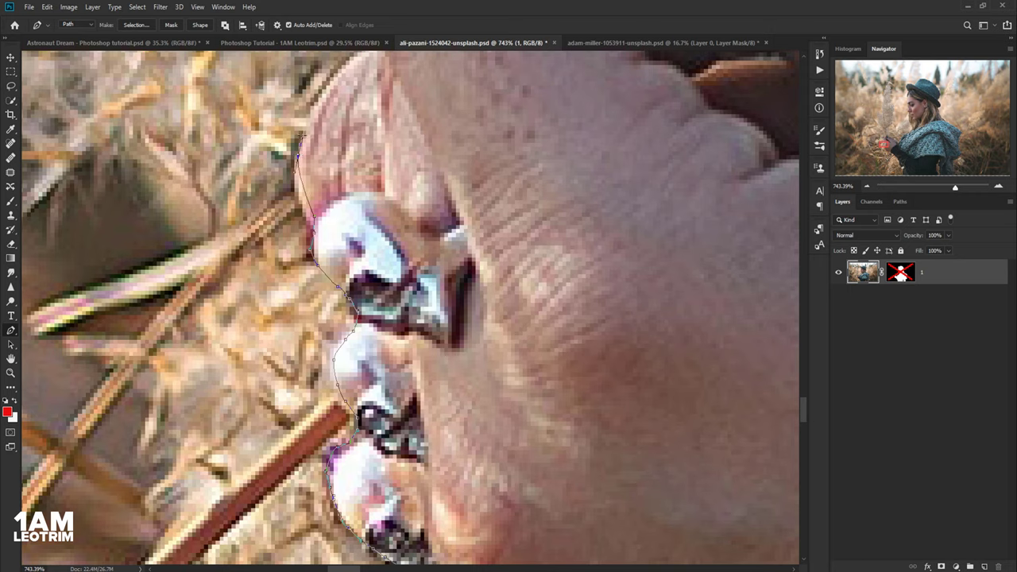
{"action": "scroll", "coordinate": [410, 310], "scroll_direction": "down", "scroll_amount": 5}
{"action": "scroll", "coordinate": [410, 309], "scroll_direction": "up", "scroll_amount": 4}
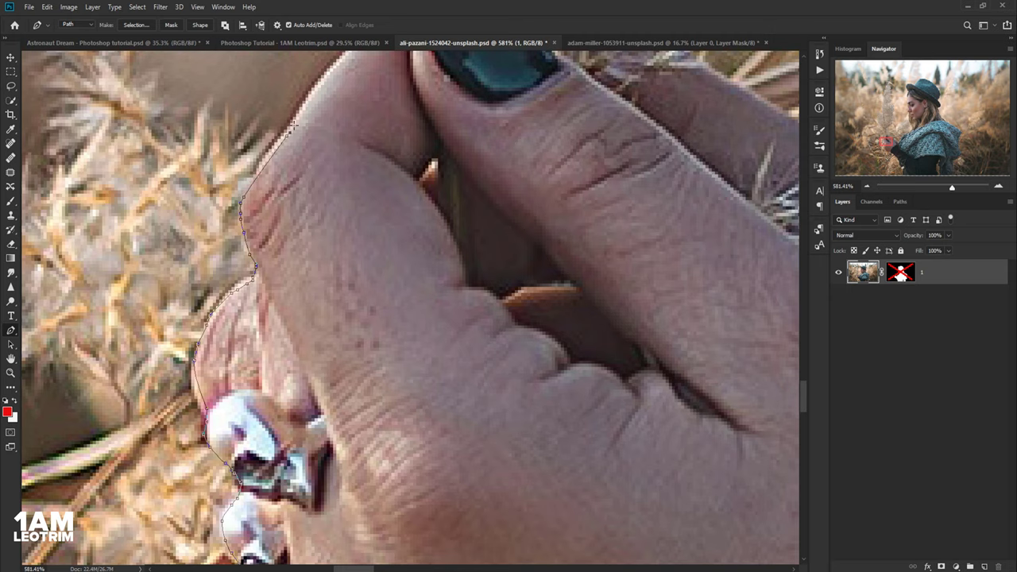
{"action": "scroll", "coordinate": [293, 126], "scroll_direction": "down", "scroll_amount": 5}
{"action": "scroll", "coordinate": [235, 261], "scroll_direction": "up", "scroll_amount": 3}
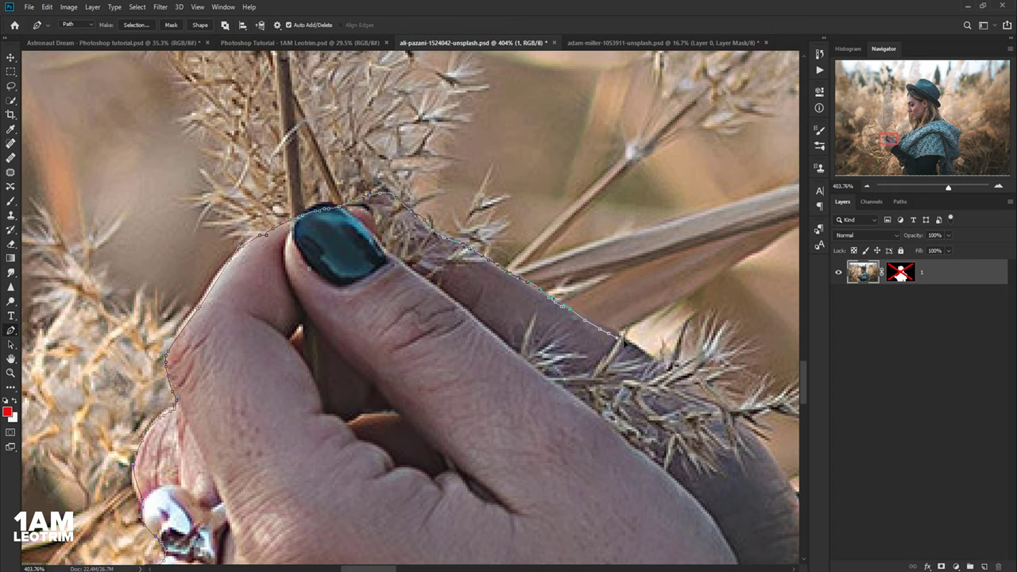
{"action": "scroll", "coordinate": [641, 352], "scroll_direction": "down", "scroll_amount": 3}
{"action": "scroll", "coordinate": [604, 330], "scroll_direction": "up", "scroll_amount": 2}
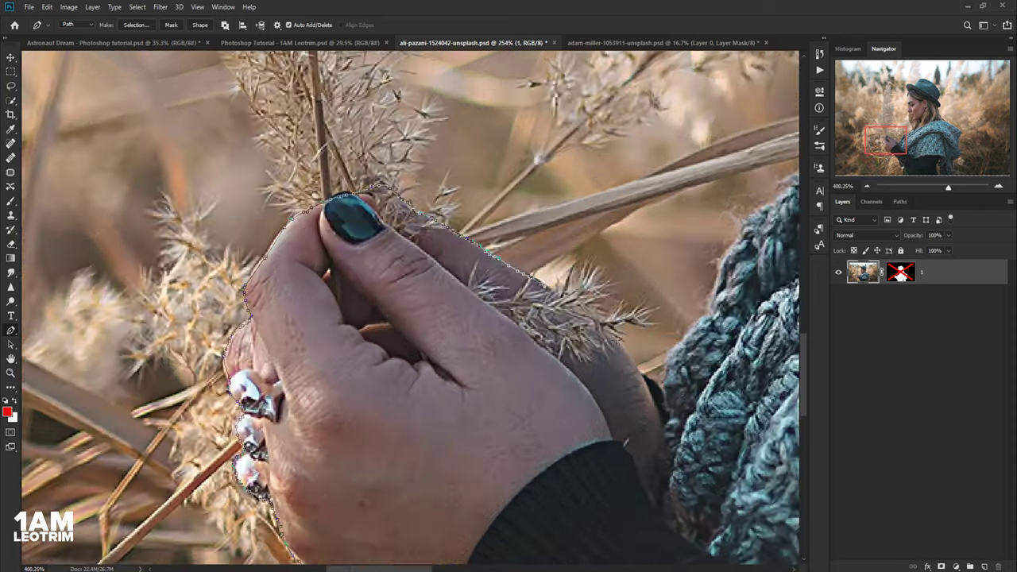
{"action": "scroll", "coordinate": [592, 322], "scroll_direction": "up", "scroll_amount": 1}
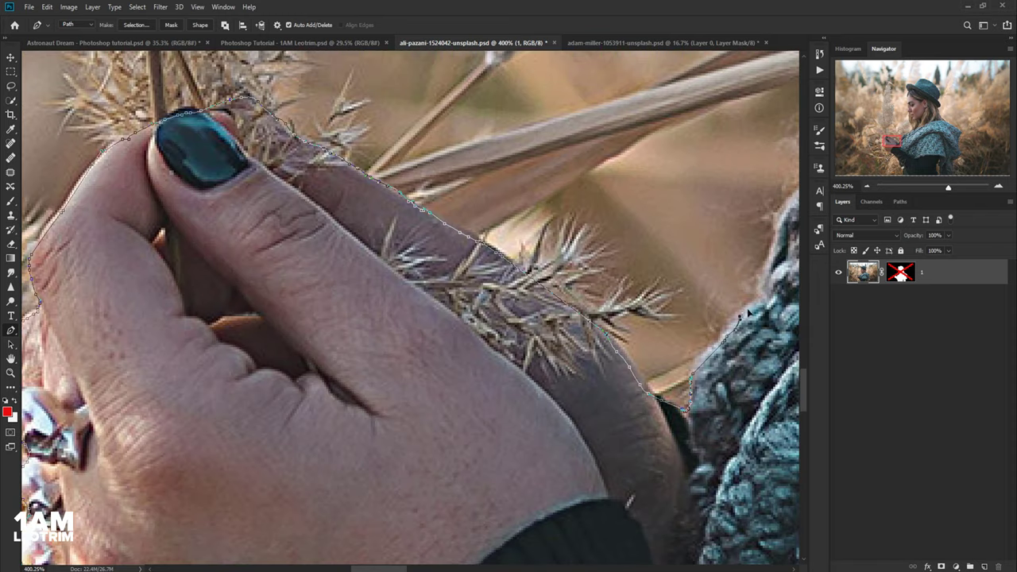
{"action": "scroll", "coordinate": [431, 143], "scroll_direction": "down", "scroll_amount": 3}
{"action": "scroll", "coordinate": [510, 270], "scroll_direction": "up", "scroll_amount": 3}
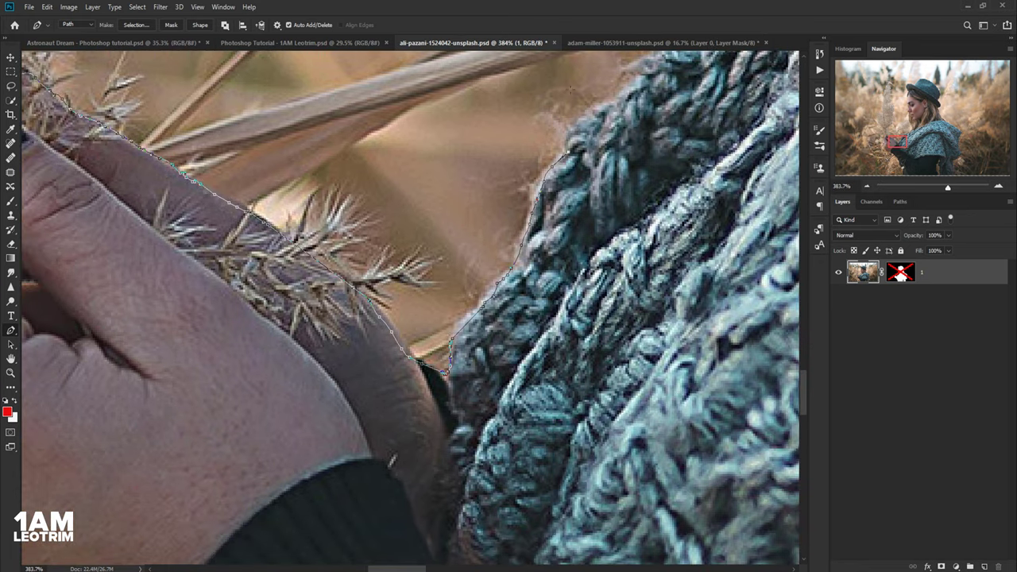
{"action": "scroll", "coordinate": [570, 89], "scroll_direction": "down", "scroll_amount": 2}
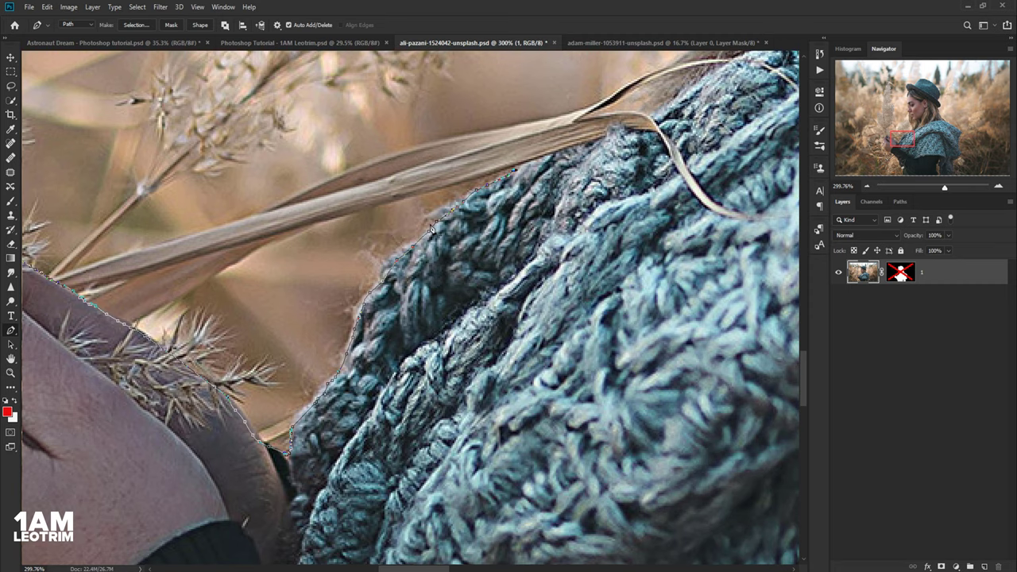
{"action": "scroll", "coordinate": [357, 127], "scroll_direction": "down", "scroll_amount": 8}
{"action": "scroll", "coordinate": [455, 151], "scroll_direction": "up", "scroll_amount": 2}
{"action": "scroll", "coordinate": [443, 228], "scroll_direction": "up", "scroll_amount": 2}
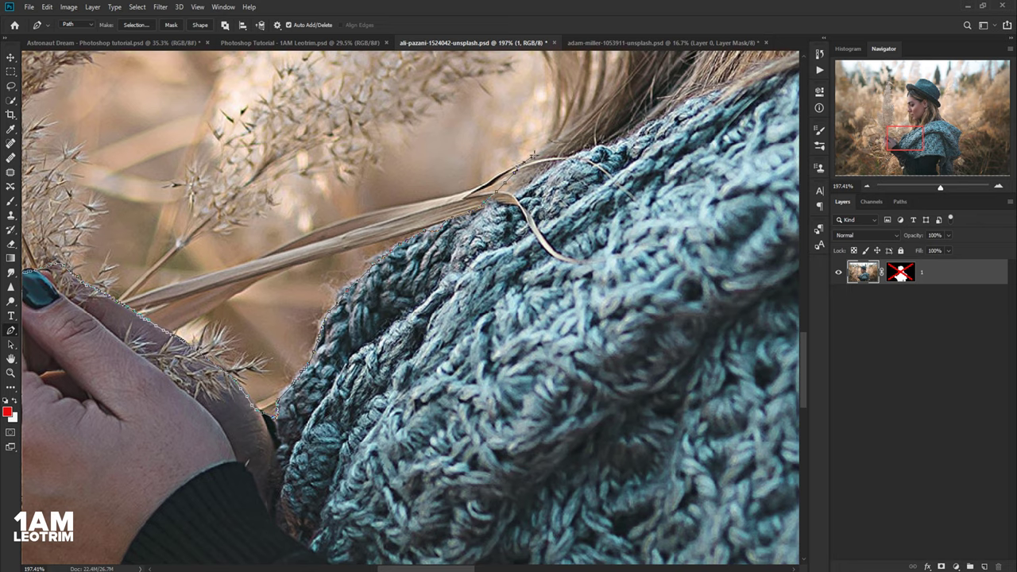
{"action": "scroll", "coordinate": [449, 28], "scroll_direction": "down", "scroll_amount": 1}
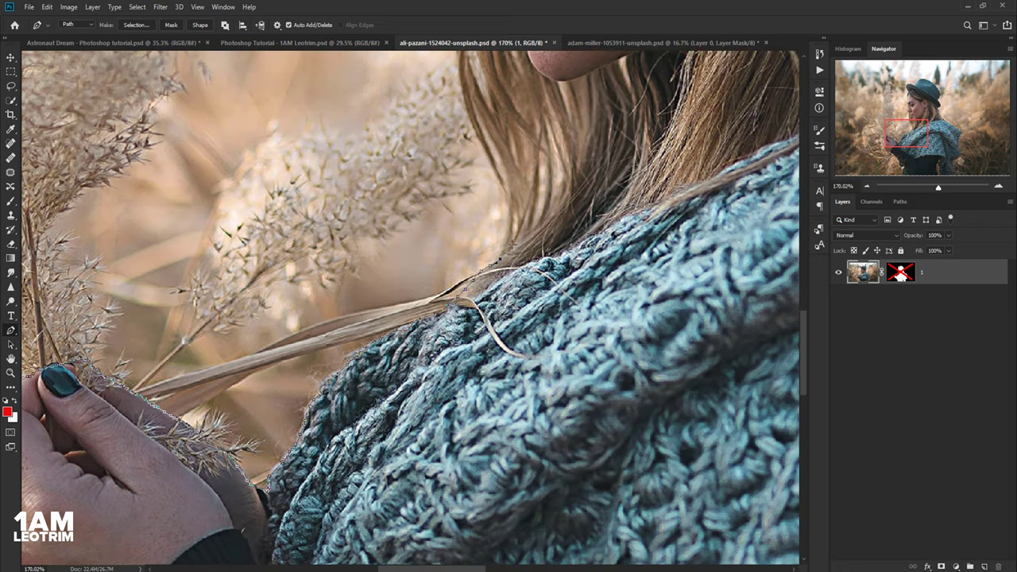
{"action": "scroll", "coordinate": [490, 253], "scroll_direction": "down", "scroll_amount": 4}
{"action": "scroll", "coordinate": [499, 236], "scroll_direction": "up", "scroll_amount": 3}
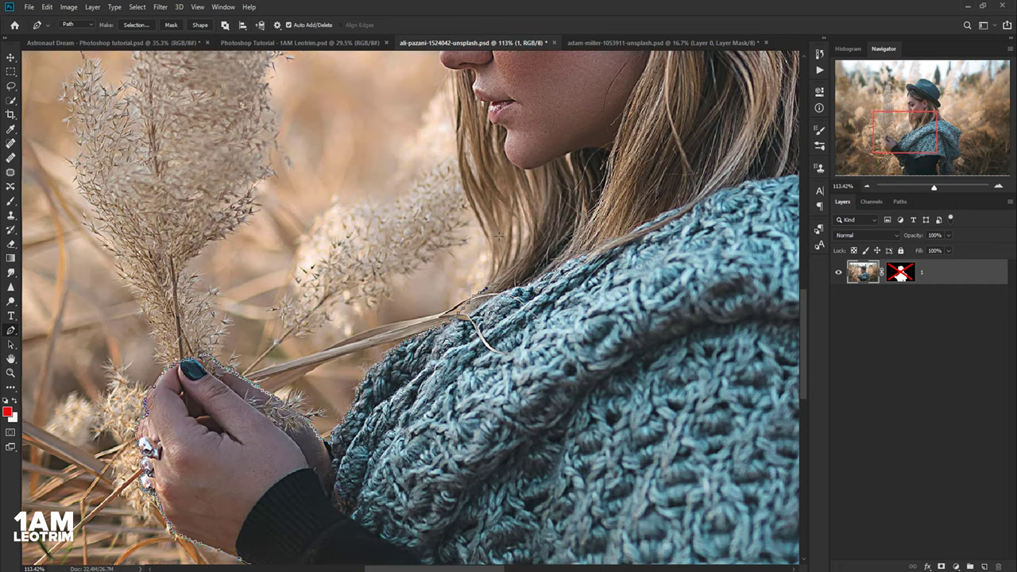
- Extend the outline path along her sweater edge, scarf, arm and body
{"action": "left_click", "coordinate": [474, 212]}
{"action": "scroll", "coordinate": [456, 131], "scroll_direction": "down", "scroll_amount": 2}
{"action": "scroll", "coordinate": [449, 111], "scroll_direction": "down", "scroll_amount": 2}
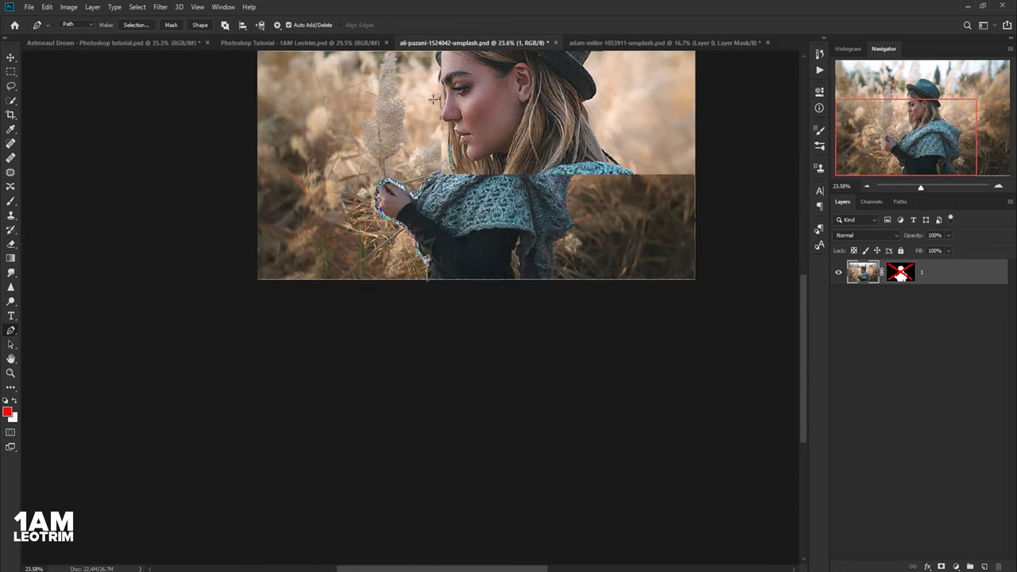
{"action": "scroll", "coordinate": [442, 93], "scroll_direction": "up", "scroll_amount": 2}
{"action": "scroll", "coordinate": [441, 93], "scroll_direction": "up", "scroll_amount": 2}
{"action": "scroll", "coordinate": [442, 93], "scroll_direction": "up", "scroll_amount": 1}
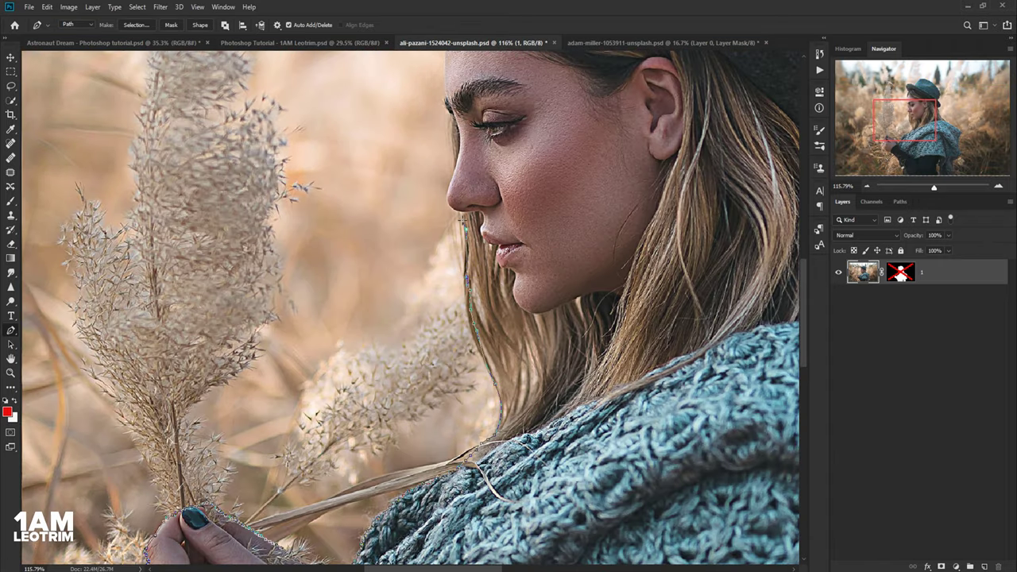
{"action": "scroll", "coordinate": [457, 213], "scroll_direction": "up", "scroll_amount": 3}
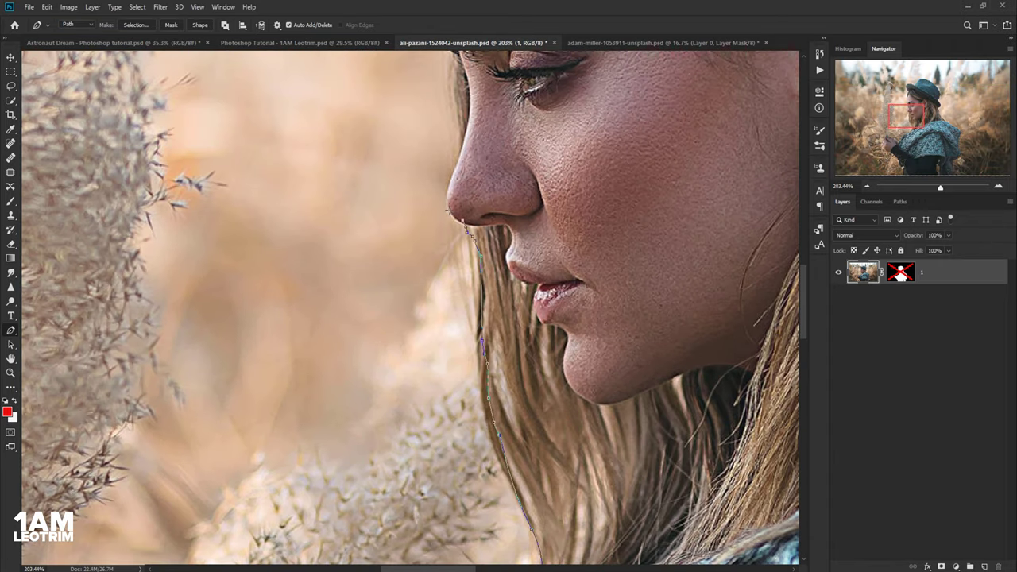
{"action": "scroll", "coordinate": [446, 200], "scroll_direction": "up", "scroll_amount": 3}
{"action": "scroll", "coordinate": [374, 159], "scroll_direction": "down", "scroll_amount": 3}
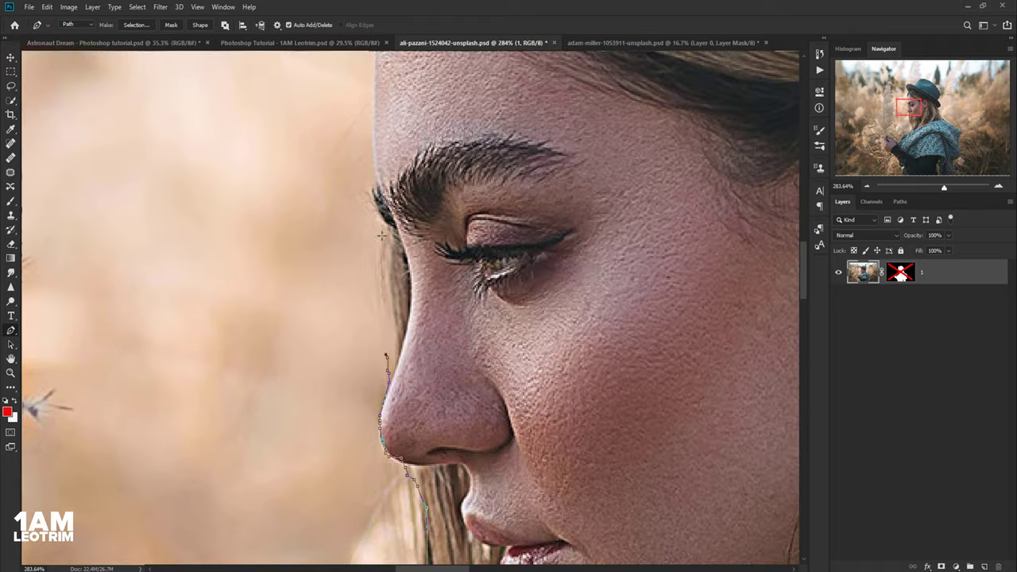
{"action": "scroll", "coordinate": [374, 133], "scroll_direction": "up", "scroll_amount": 3}
{"action": "scroll", "coordinate": [374, 133], "scroll_direction": "down", "scroll_amount": 5}
{"action": "scroll", "coordinate": [400, 159], "scroll_direction": "up", "scroll_amount": 3}
{"action": "scroll", "coordinate": [336, 294], "scroll_direction": "down", "scroll_amount": 3}
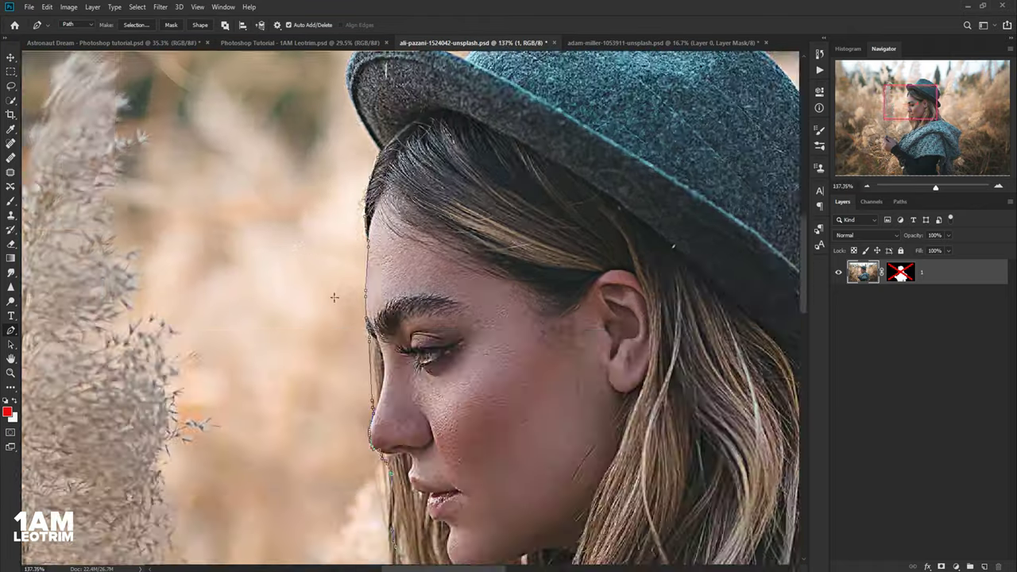
{"action": "scroll", "coordinate": [328, 341], "scroll_direction": "up", "scroll_amount": 5}
{"action": "scroll", "coordinate": [326, 317], "scroll_direction": "down", "scroll_amount": 2}
{"action": "scroll", "coordinate": [548, 159], "scroll_direction": "down", "scroll_amount": 3}
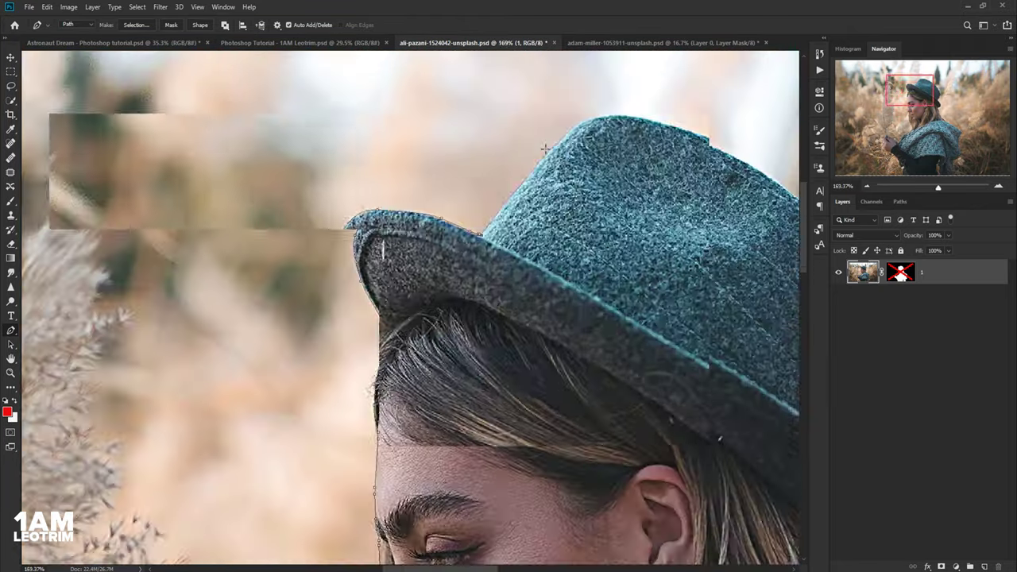
{"action": "scroll", "coordinate": [530, 188], "scroll_direction": "up", "scroll_amount": 5}
{"action": "scroll", "coordinate": [530, 187], "scroll_direction": "down", "scroll_amount": 2}
{"action": "scroll", "coordinate": [477, 199], "scroll_direction": "down", "scroll_amount": 2}
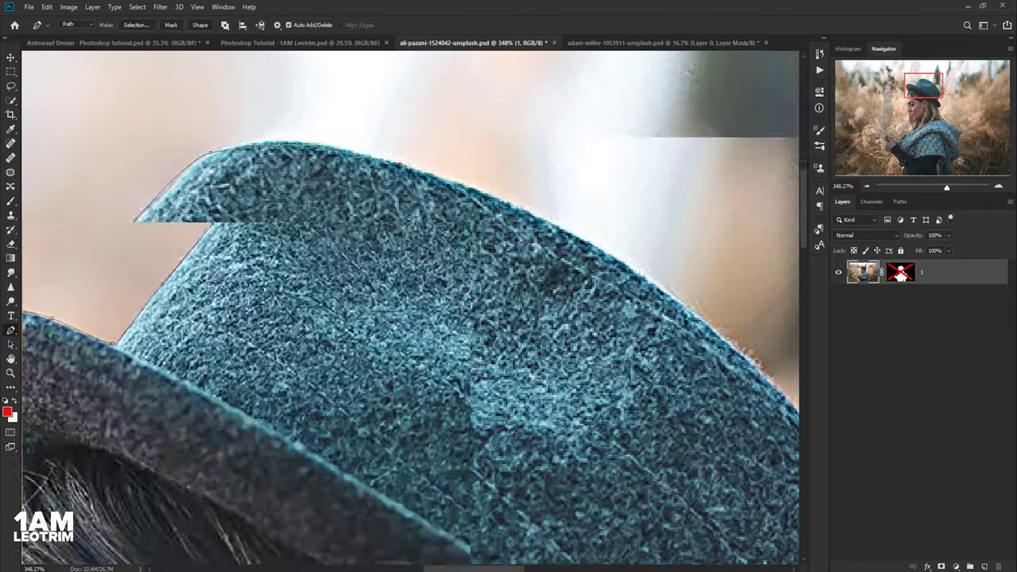
{"action": "scroll", "coordinate": [556, 223], "scroll_direction": "up", "scroll_amount": 1}
{"action": "scroll", "coordinate": [477, 238], "scroll_direction": "down", "scroll_amount": 2}
{"action": "scroll", "coordinate": [477, 239], "scroll_direction": "down", "scroll_amount": 3}
{"action": "scroll", "coordinate": [477, 278], "scroll_direction": "up", "scroll_amount": 3}
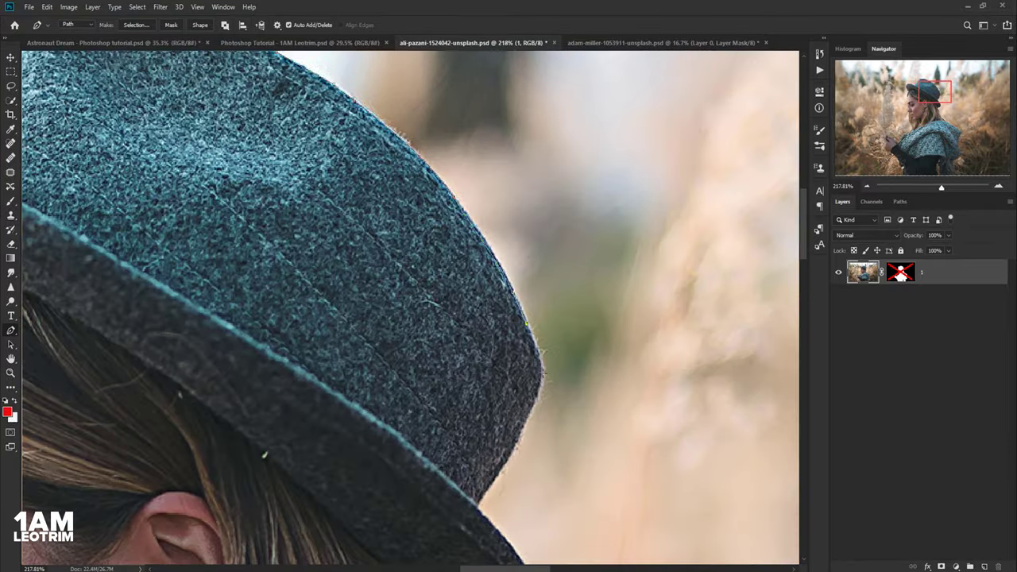
{"action": "scroll", "coordinate": [139, 342], "scroll_direction": "up", "scroll_amount": 2}
{"action": "scroll", "coordinate": [135, 341], "scroll_direction": "up", "scroll_amount": 2}
{"action": "scroll", "coordinate": [477, 278], "scroll_direction": "up", "scroll_amount": 1}
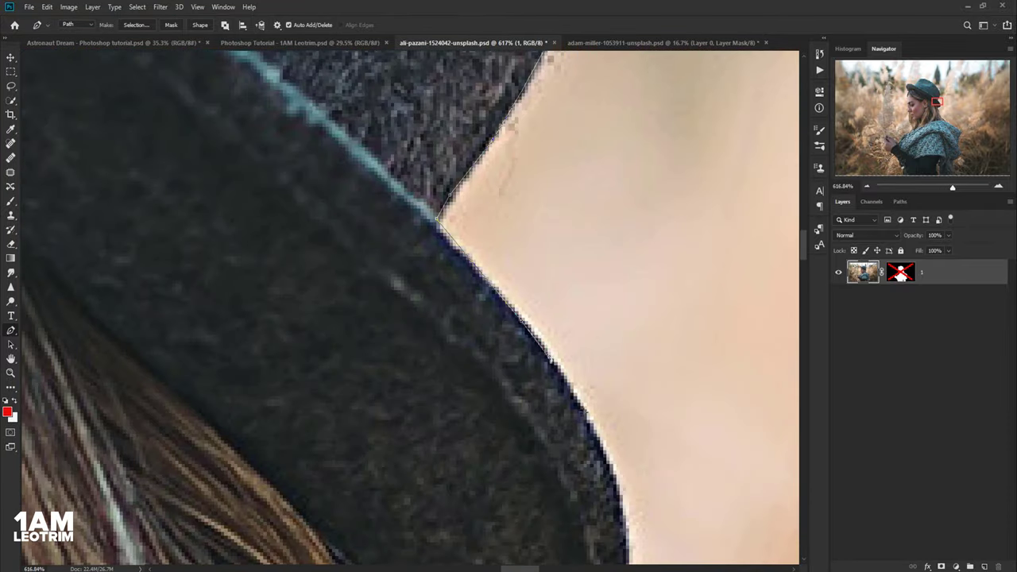
{"action": "scroll", "coordinate": [556, 357], "scroll_direction": "down", "scroll_amount": 2}
{"action": "scroll", "coordinate": [554, 407], "scroll_direction": "down", "scroll_amount": 2}
{"action": "scroll", "coordinate": [541, 409], "scroll_direction": "down", "scroll_amount": 2}
{"action": "scroll", "coordinate": [532, 411], "scroll_direction": "down", "scroll_amount": 2}
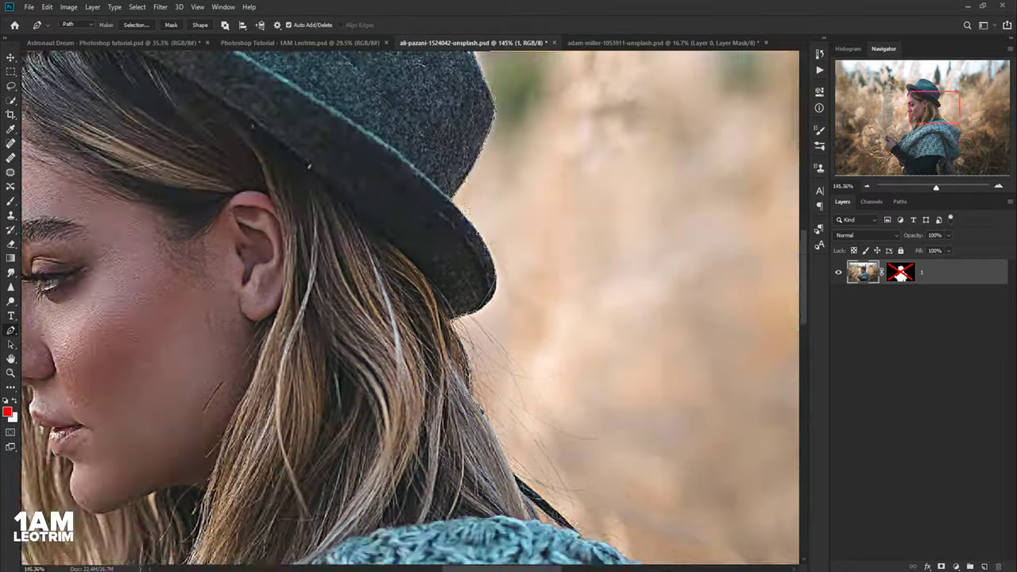
{"action": "scroll", "coordinate": [524, 413], "scroll_direction": "up", "scroll_amount": 1}
{"action": "scroll", "coordinate": [525, 414], "scroll_direction": "down", "scroll_amount": 3}
{"action": "scroll", "coordinate": [493, 357], "scroll_direction": "up", "scroll_amount": 3}
{"action": "scroll", "coordinate": [461, 278], "scroll_direction": "down", "scroll_amount": 2}
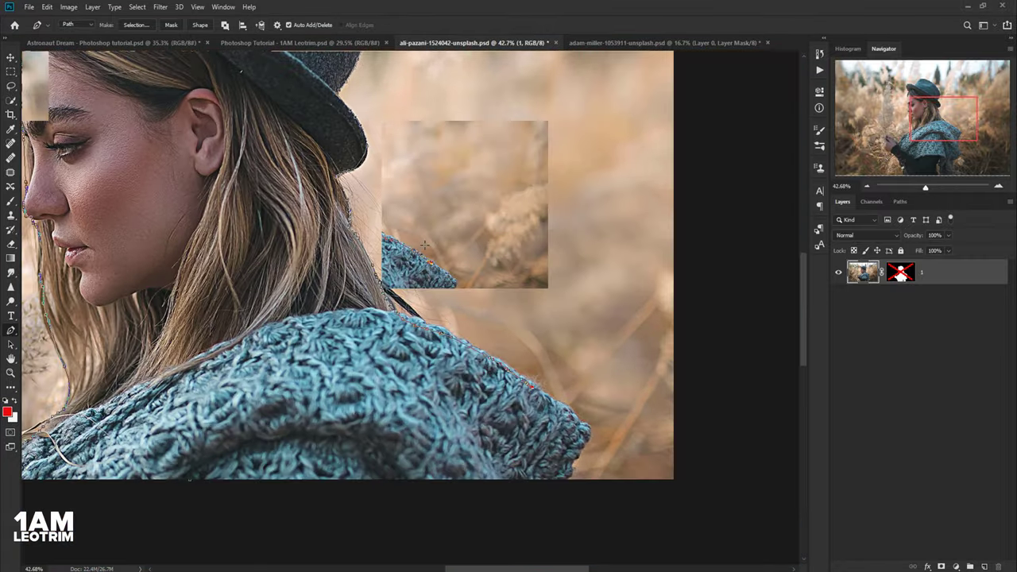
{"action": "scroll", "coordinate": [401, 183], "scroll_direction": "up", "scroll_amount": 4}
{"action": "scroll", "coordinate": [444, 485], "scroll_direction": "down", "scroll_amount": 1}
{"action": "scroll", "coordinate": [445, 485], "scroll_direction": "up", "scroll_amount": 1}
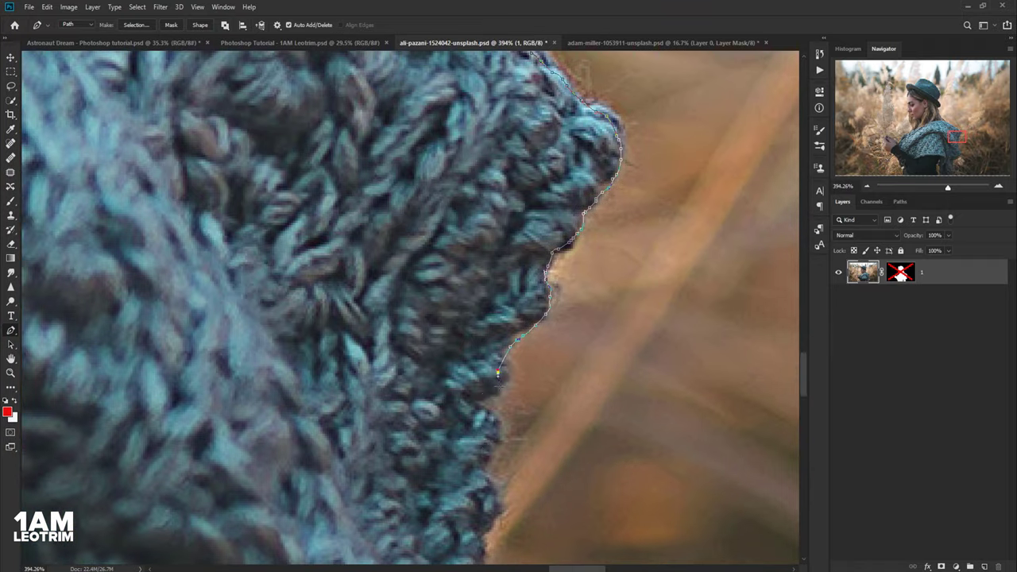
{"action": "scroll", "coordinate": [490, 520], "scroll_direction": "down", "scroll_amount": 3}
{"action": "scroll", "coordinate": [540, 445], "scroll_direction": "up", "scroll_amount": 1}
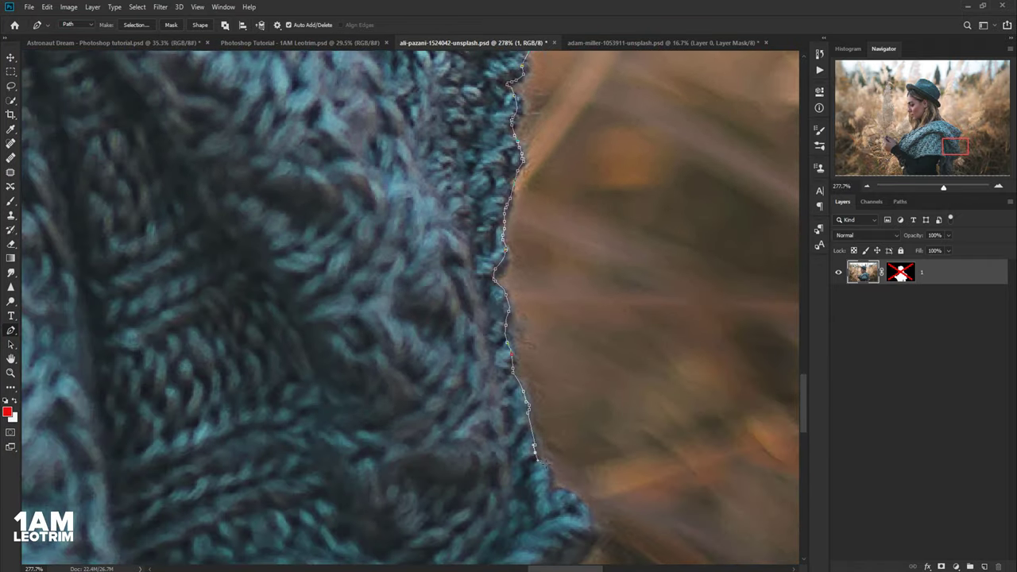
{"action": "scroll", "coordinate": [596, 366], "scroll_direction": "down", "scroll_amount": 1}
{"action": "scroll", "coordinate": [588, 370], "scroll_direction": "down", "scroll_amount": 1}
{"action": "scroll", "coordinate": [540, 373], "scroll_direction": "down", "scroll_amount": 2}
{"action": "scroll", "coordinate": [508, 377], "scroll_direction": "up", "scroll_amount": 2}
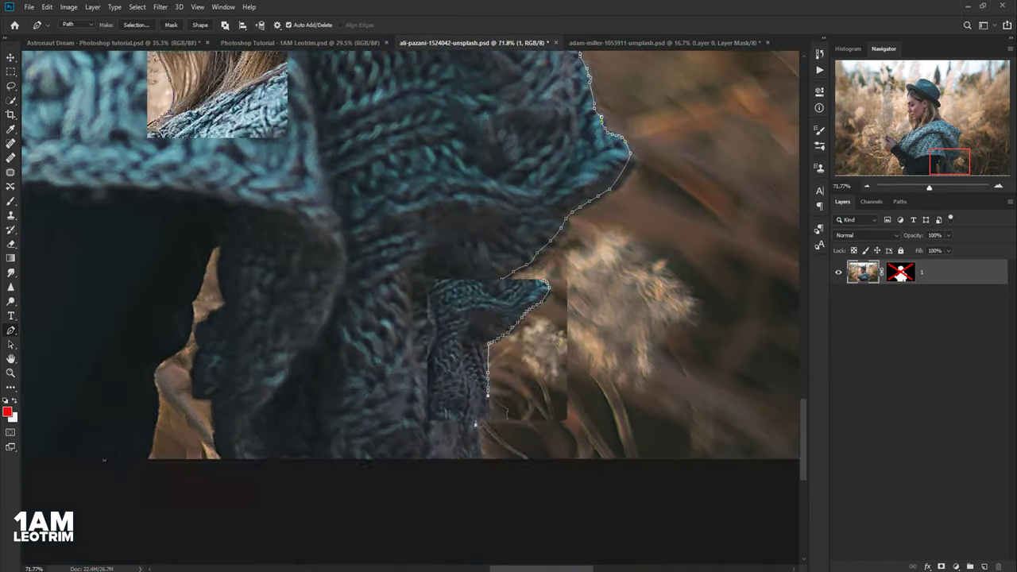
{"action": "scroll", "coordinate": [492, 445], "scroll_direction": "up", "scroll_amount": 2}
{"action": "scroll", "coordinate": [317, 465], "scroll_direction": "up", "scroll_amount": 1}
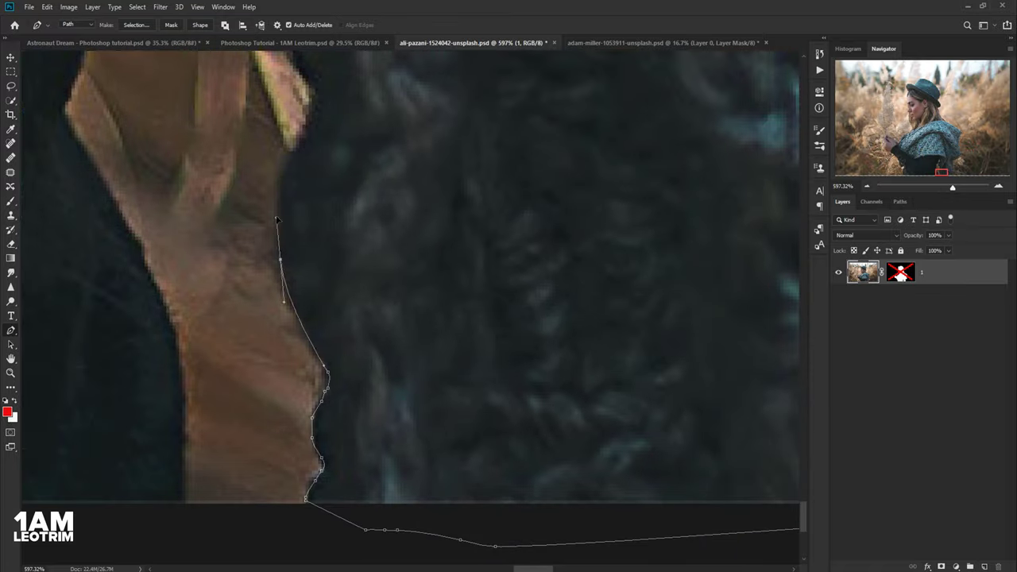
{"action": "scroll", "coordinate": [386, 409], "scroll_direction": "down", "scroll_amount": 2}
{"action": "scroll", "coordinate": [386, 410], "scroll_direction": "up", "scroll_amount": 1}
{"action": "scroll", "coordinate": [334, 278], "scroll_direction": "up", "scroll_amount": 1}
{"action": "scroll", "coordinate": [373, 182], "scroll_direction": "up", "scroll_amount": 1}
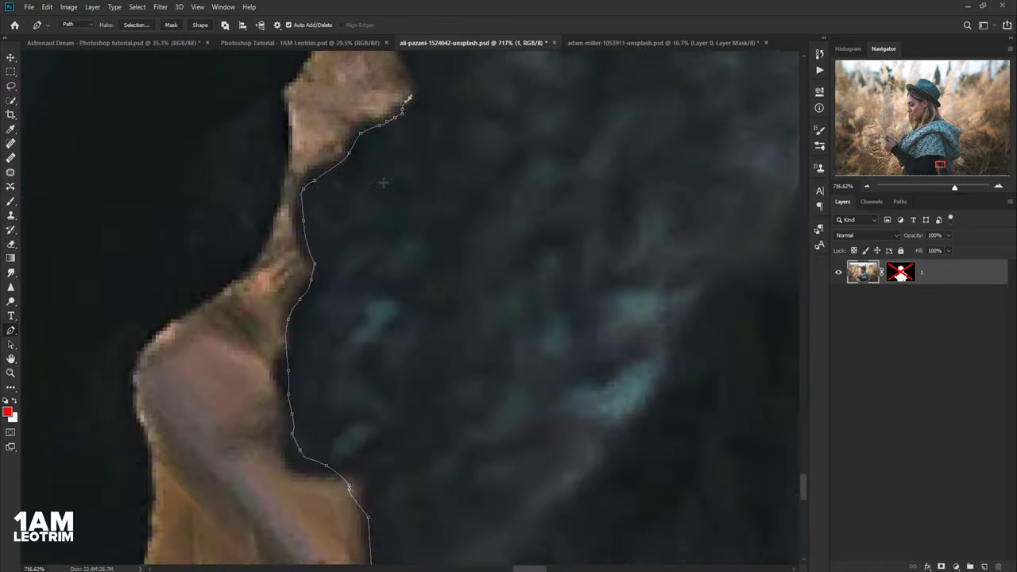
{"action": "scroll", "coordinate": [401, 119], "scroll_direction": "up", "scroll_amount": 1}
{"action": "scroll", "coordinate": [401, 119], "scroll_direction": "down", "scroll_amount": 1}
{"action": "scroll", "coordinate": [405, 143], "scroll_direction": "down", "scroll_amount": 2}
{"action": "scroll", "coordinate": [409, 167], "scroll_direction": "down", "scroll_amount": 1}
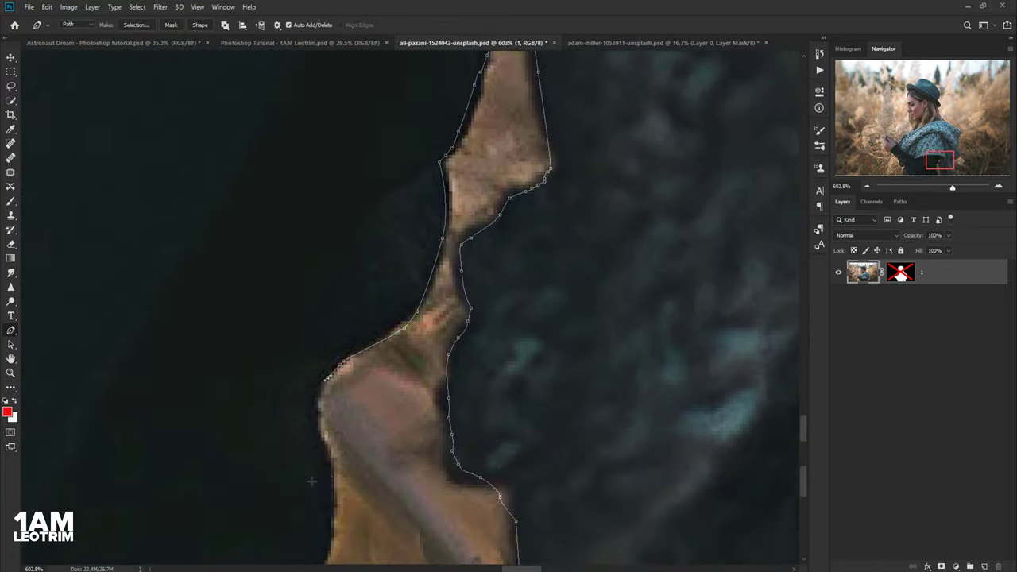
{"action": "scroll", "coordinate": [418, 197], "scroll_direction": "down", "scroll_amount": 2}
{"action": "scroll", "coordinate": [419, 196], "scroll_direction": "down", "scroll_amount": 1}
{"action": "scroll", "coordinate": [418, 196], "scroll_direction": "down", "scroll_amount": 3}
{"action": "scroll", "coordinate": [418, 196], "scroll_direction": "down", "scroll_amount": 2}
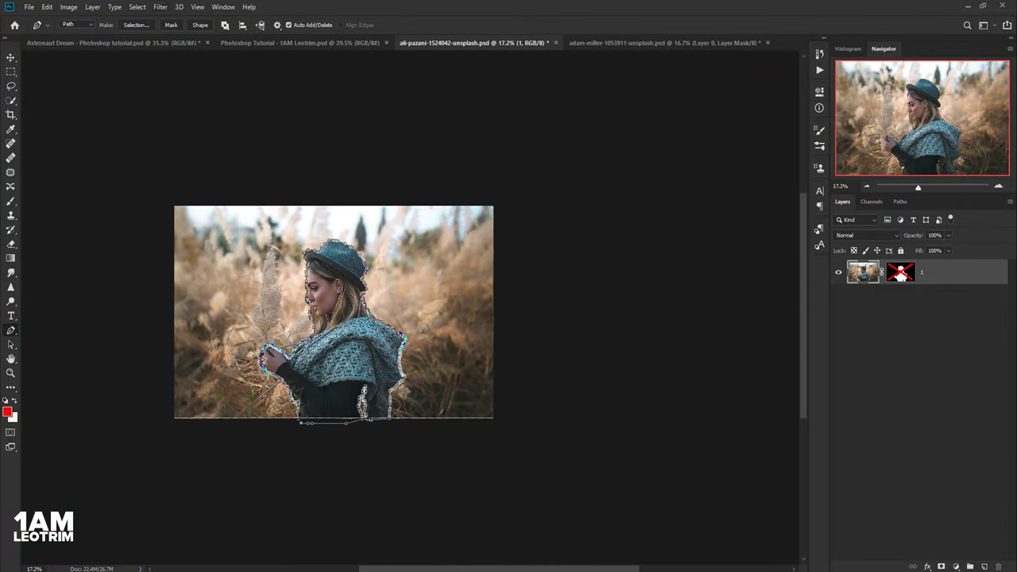
- Convert the woman's traced path into a selection, redoing it after one undo
{"action": "left_click", "coordinate": [137, 26]}
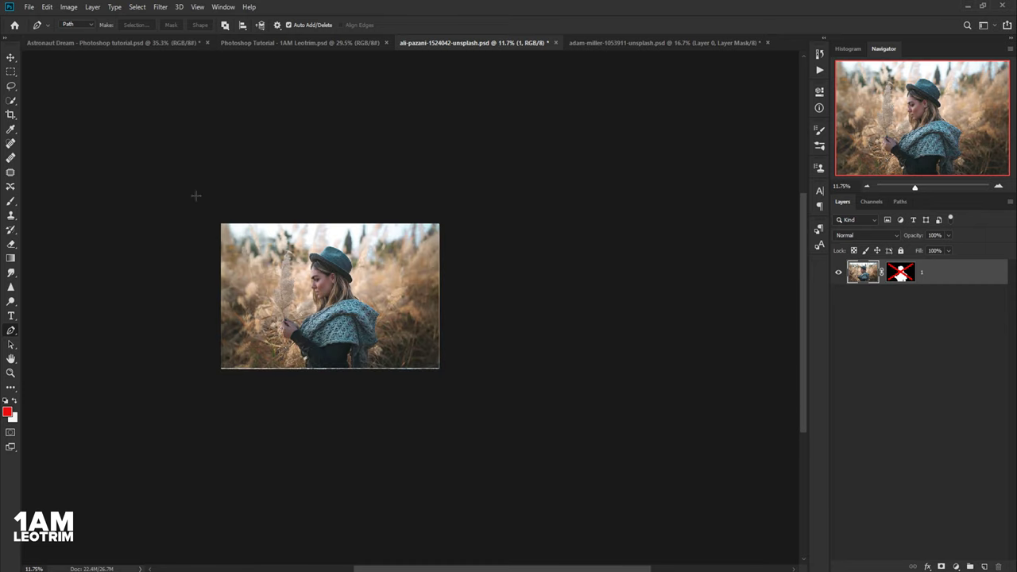
{"action": "left_click", "coordinate": [47, 6]}
{"action": "left_click", "coordinate": [80, 38]}
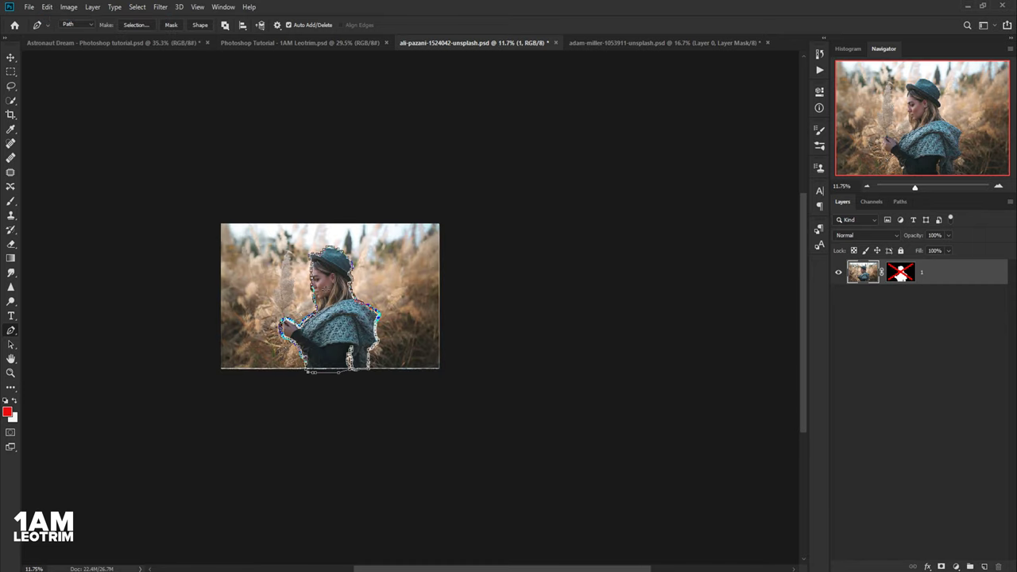
{"action": "scroll", "coordinate": [325, 280], "scroll_direction": "up", "scroll_amount": 2}
{"action": "right_click", "coordinate": [467, 246]}
{"action": "left_click", "coordinate": [479, 290]}
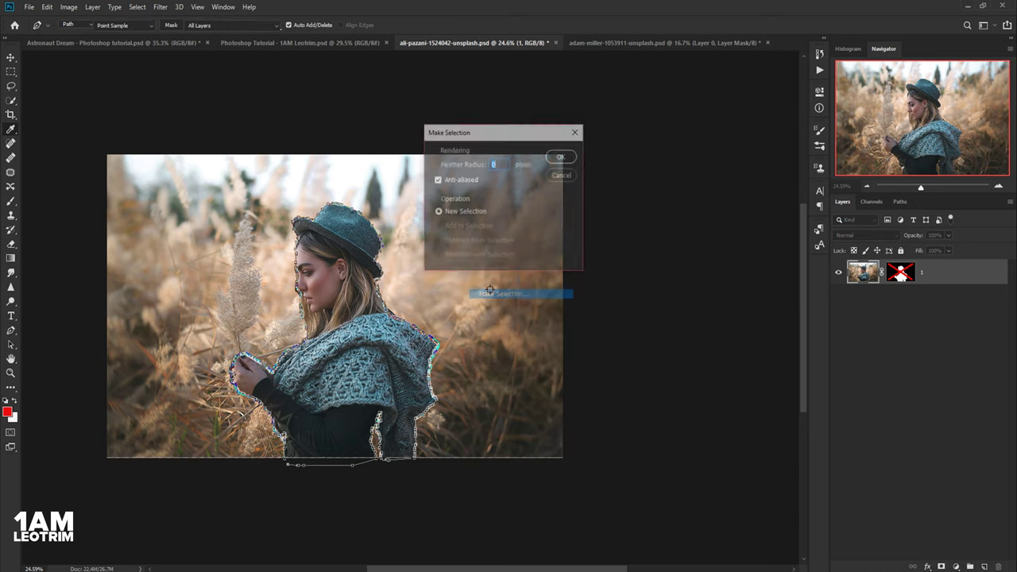
- Copy the selected woman and return to the Photoshop Tutorial cloud composite
{"action": "left_click", "coordinate": [47, 6]}
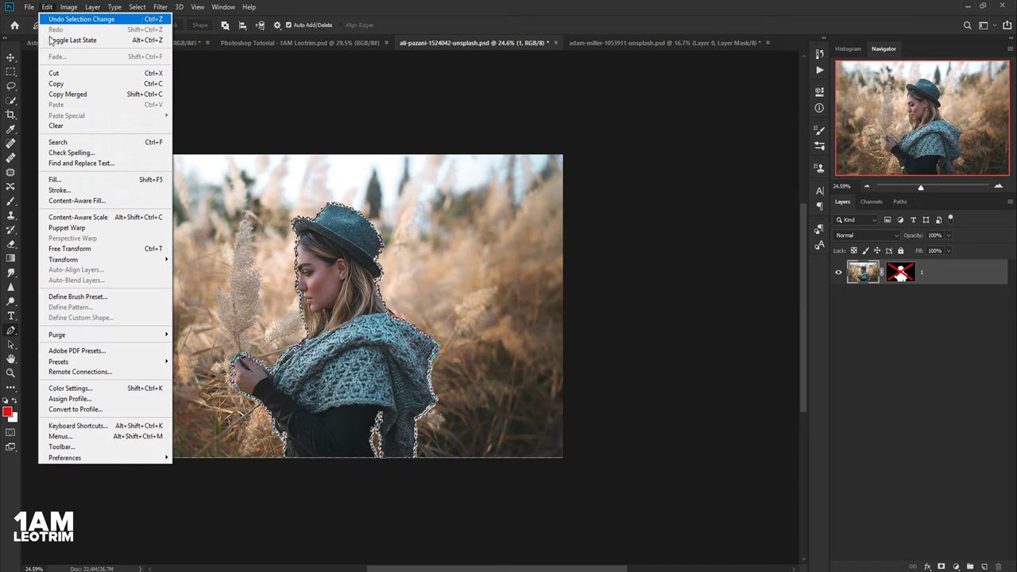
{"action": "left_click", "coordinate": [57, 84]}
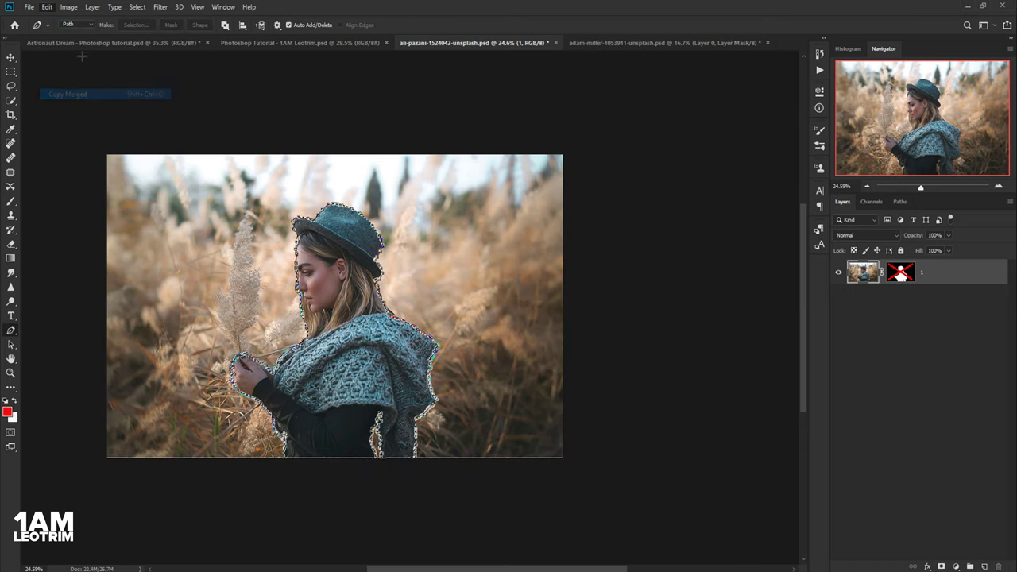
{"action": "left_click", "coordinate": [265, 44]}
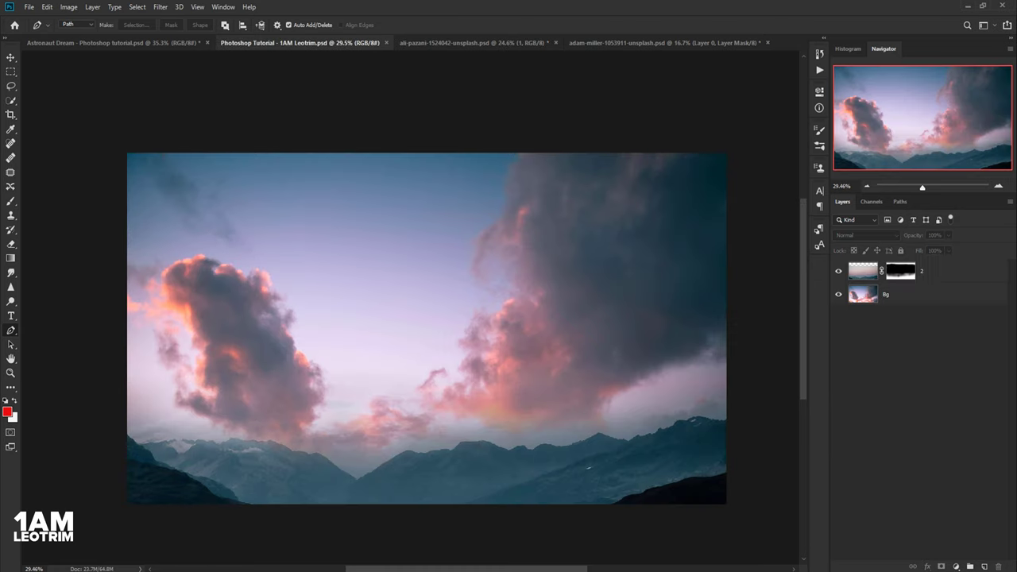
- Paste the woman as a new layer and move her toward the lower left
{"action": "left_click", "coordinate": [47, 7]}
{"action": "left_click", "coordinate": [60, 103]}
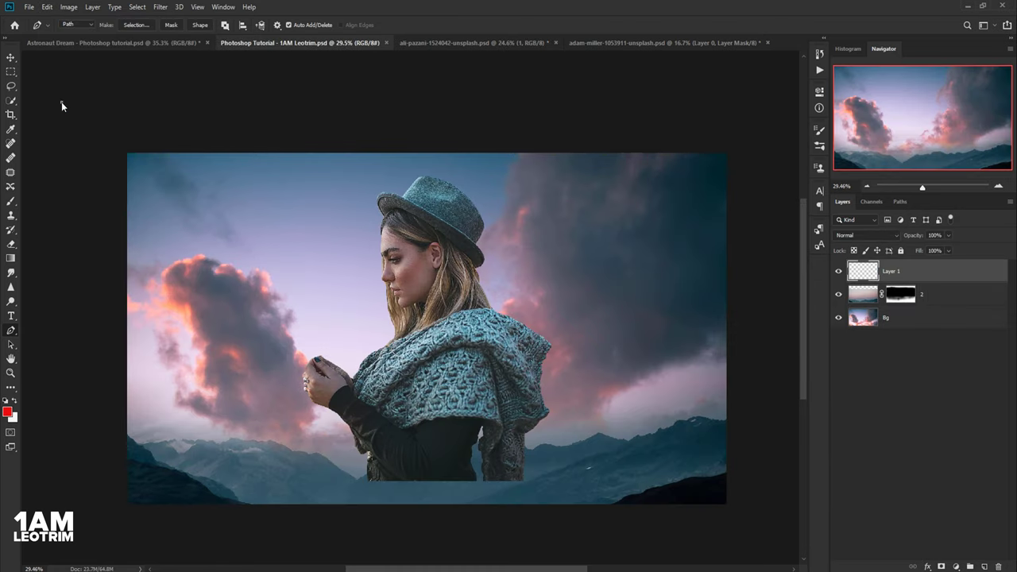
{"action": "left_click", "coordinate": [11, 58]}
{"action": "left_click_drag", "start_coordinate": [413, 247], "coordinate": [309, 276]}
- Flip the woman horizontally so she faces right, then bring up the astronaut photo
{"action": "key", "text": "ctrl+t"}
{"action": "right_click", "coordinate": [324, 284]}
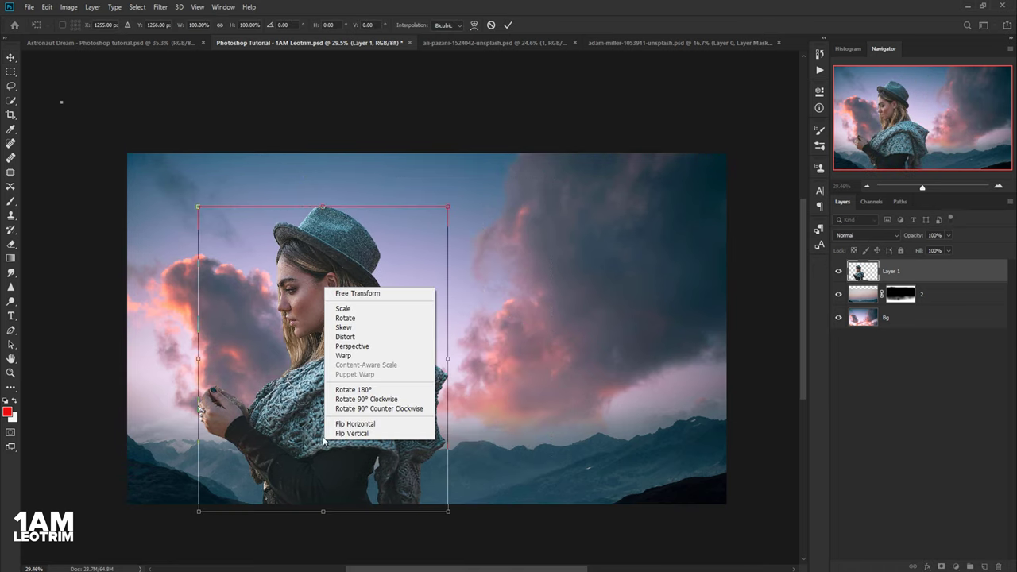
{"action": "left_click", "coordinate": [336, 425]}
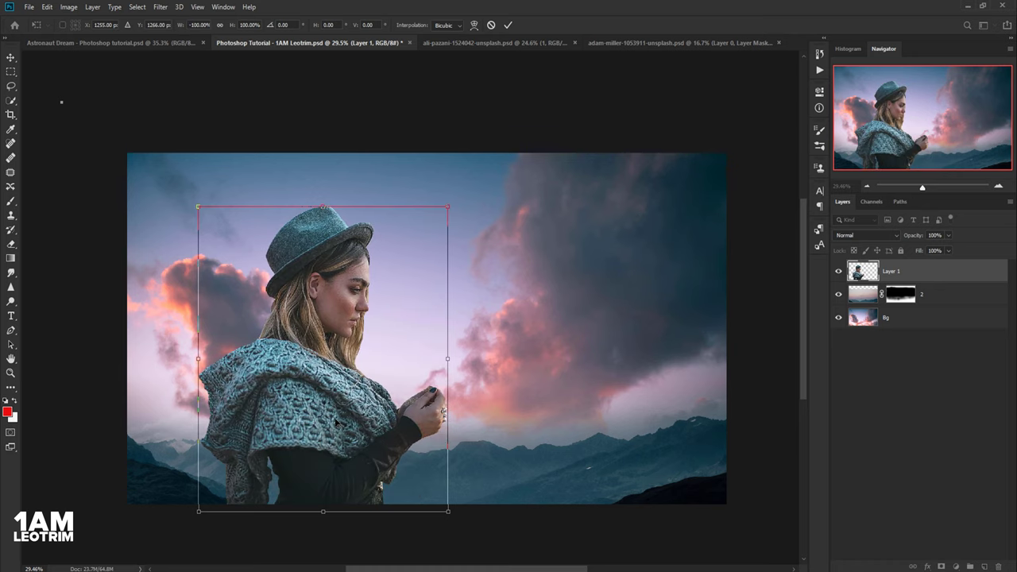
{"action": "left_click", "coordinate": [509, 24]}
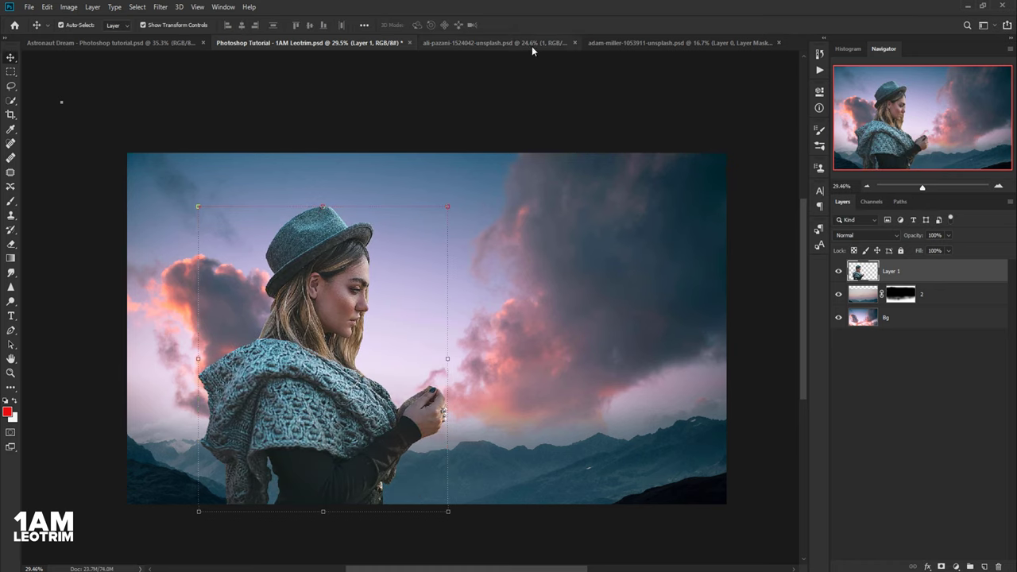
{"action": "left_click", "coordinate": [683, 42]}
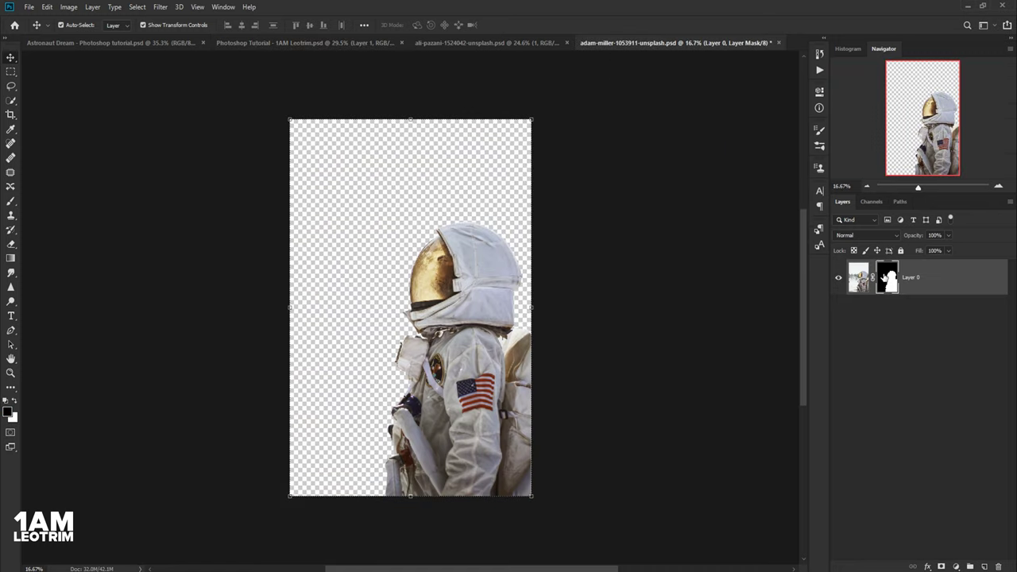
- Toggle the astronaut's layer mask, box-select him and copy him merged
{"action": "right_click", "coordinate": [884, 277]}
{"action": "left_click", "coordinate": [893, 282]}
{"action": "right_click", "coordinate": [883, 276]}
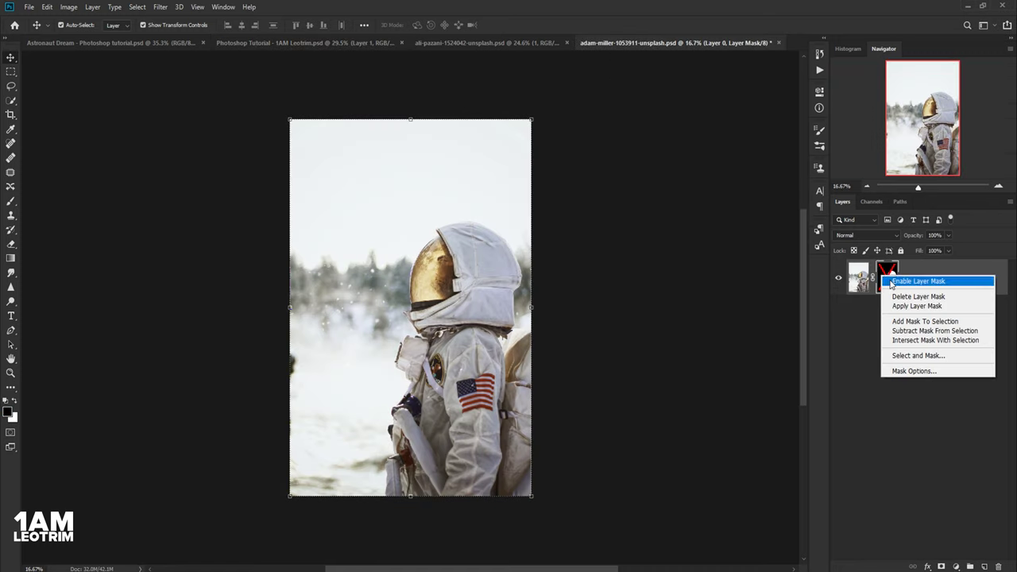
{"action": "left_click", "coordinate": [917, 281]}
{"action": "left_click", "coordinate": [12, 71]}
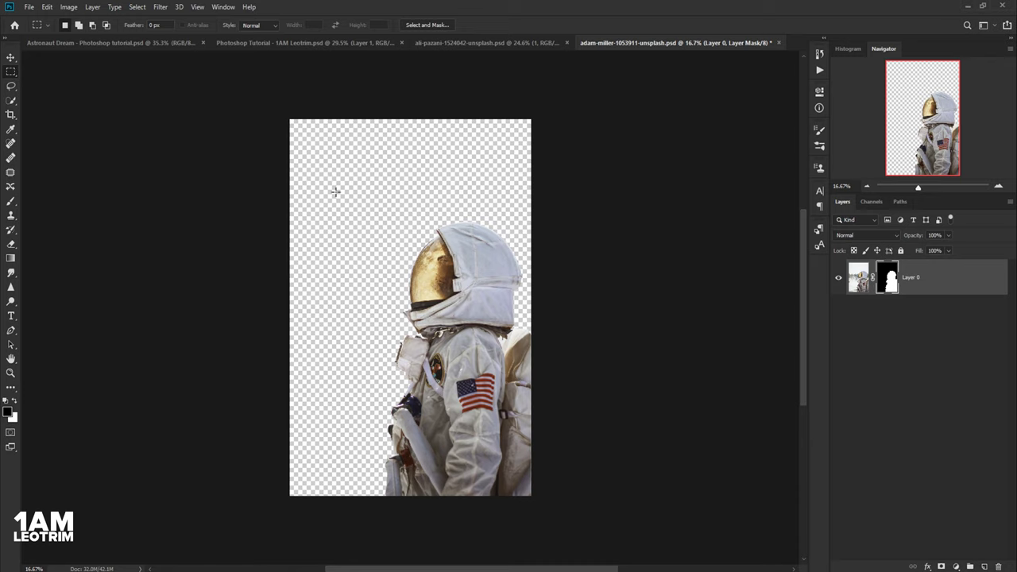
{"action": "left_click_drag", "start_coordinate": [336, 193], "coordinate": [525, 509]}
{"action": "left_click", "coordinate": [47, 6]}
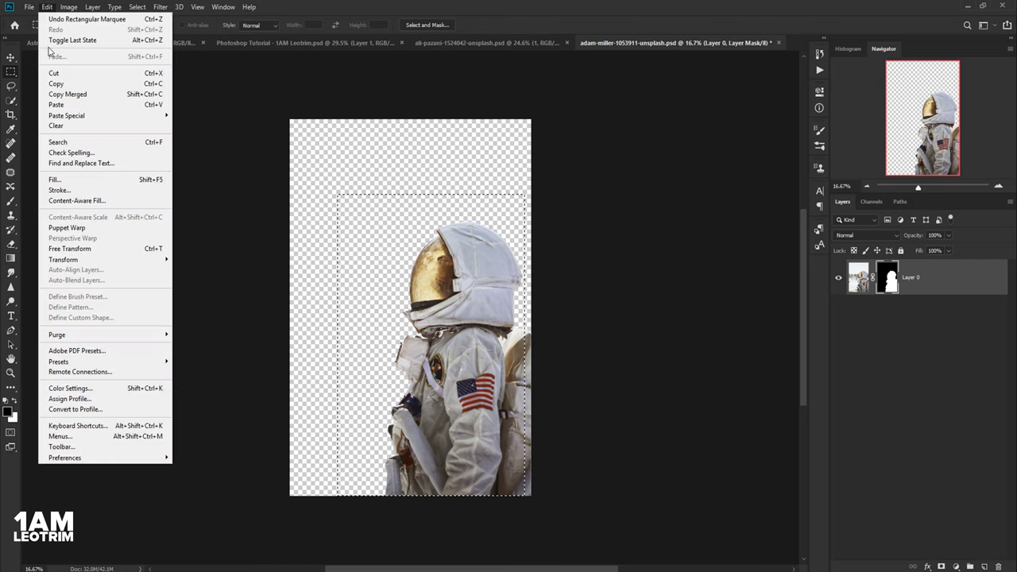
{"action": "left_click", "coordinate": [63, 94]}
- Paste the astronaut into the cloud scene, shrinking and placing him on the right
{"action": "left_click", "coordinate": [238, 45]}
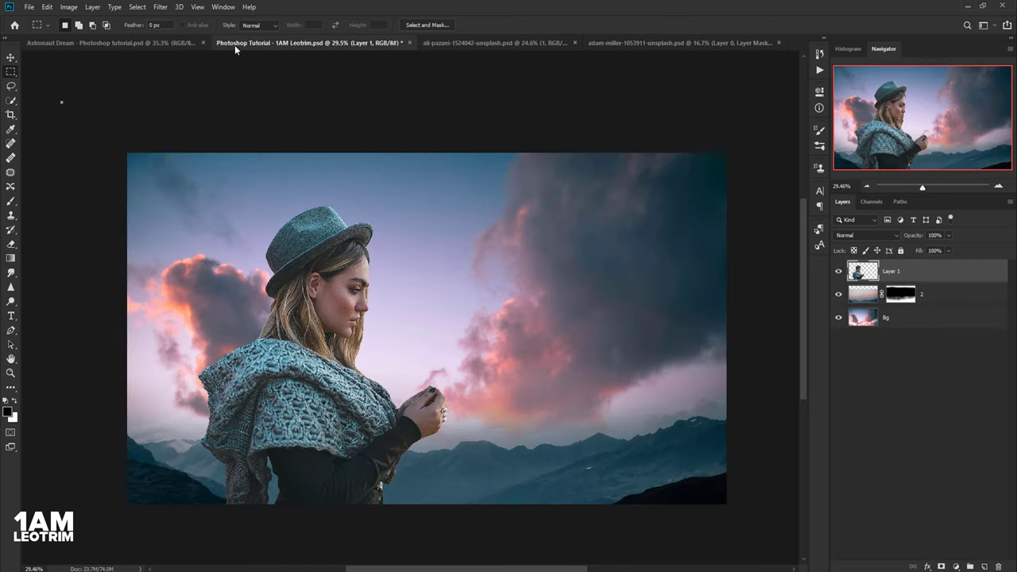
{"action": "left_click", "coordinate": [47, 7]}
{"action": "left_click", "coordinate": [57, 104]}
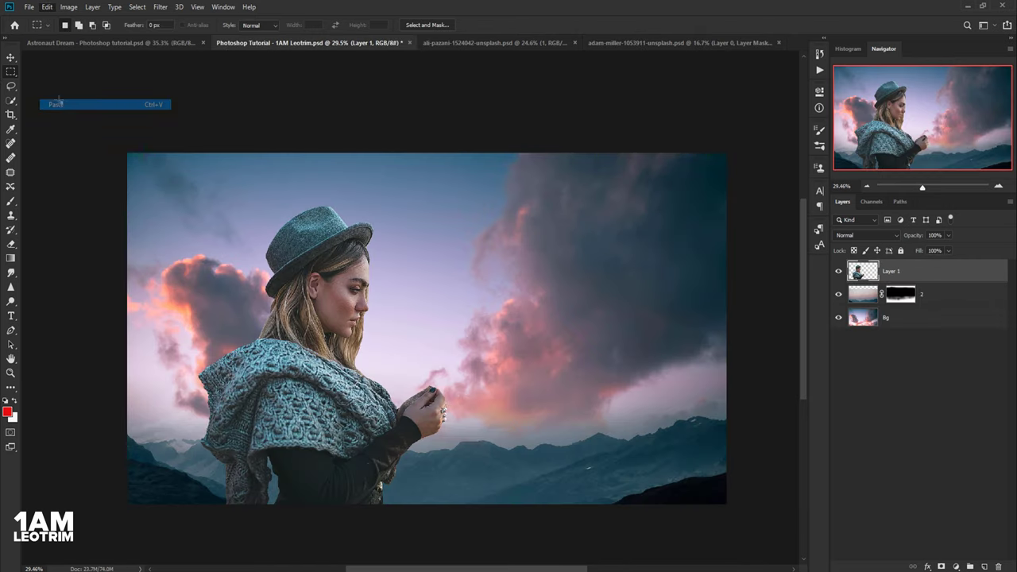
{"action": "key", "text": "v"}
{"action": "scroll", "coordinate": [469, 189], "scroll_direction": "down", "scroll_amount": 3}
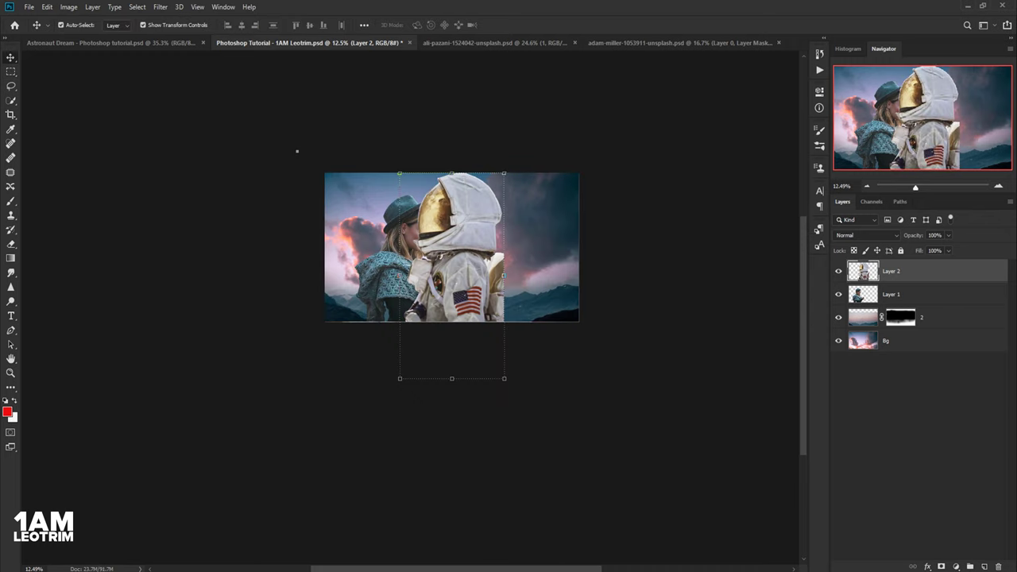
{"action": "left_click_drag", "start_coordinate": [400, 174], "coordinate": [490, 230]}
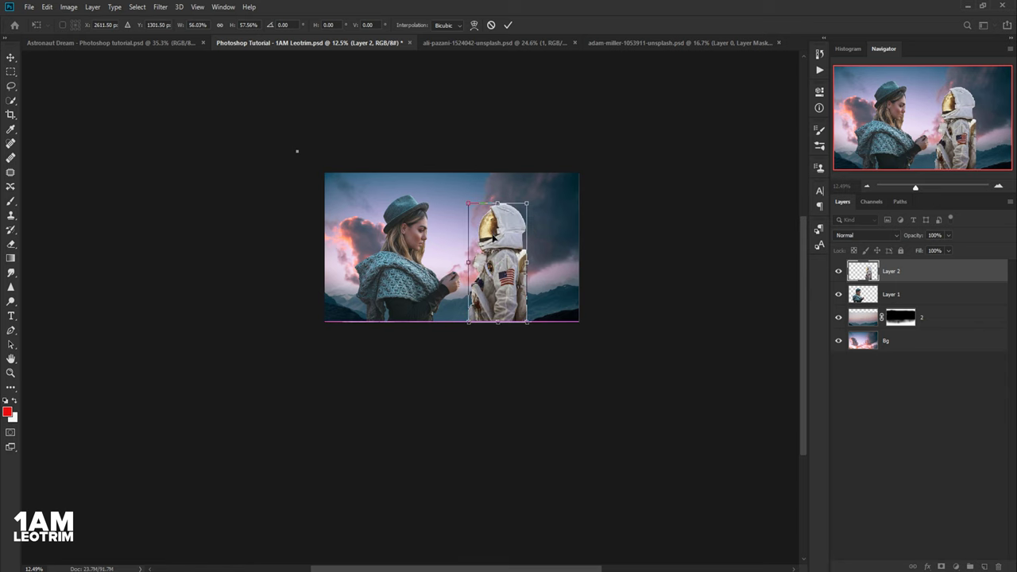
- Stretch the astronaut taller and wider, nudge him right, lock proportions, and lower his top edge
{"action": "scroll", "coordinate": [490, 229], "scroll_direction": "up", "scroll_amount": 3, "text": "alt"}
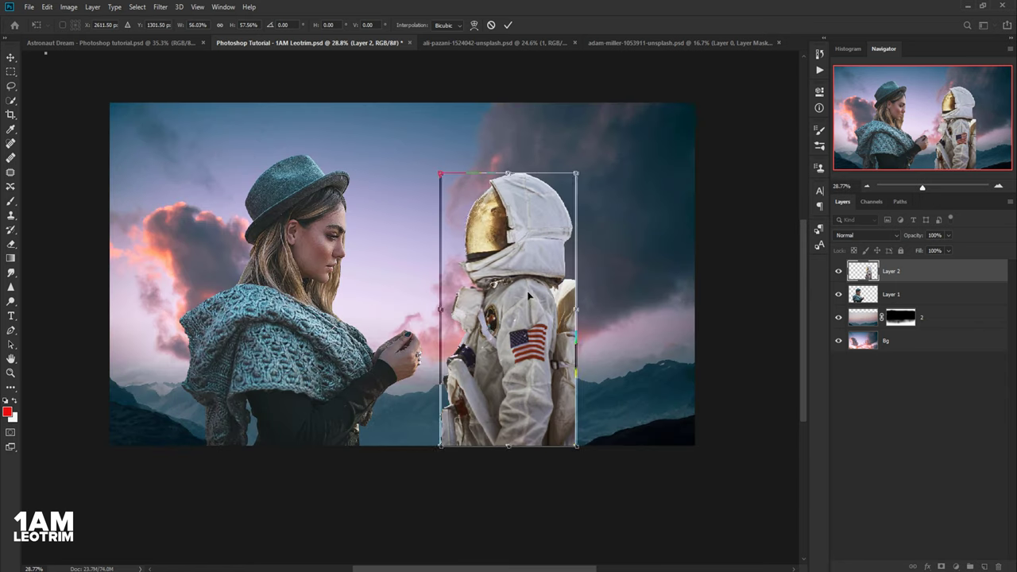
{"action": "left_click_drag", "start_coordinate": [528, 297], "coordinate": [530, 247]}
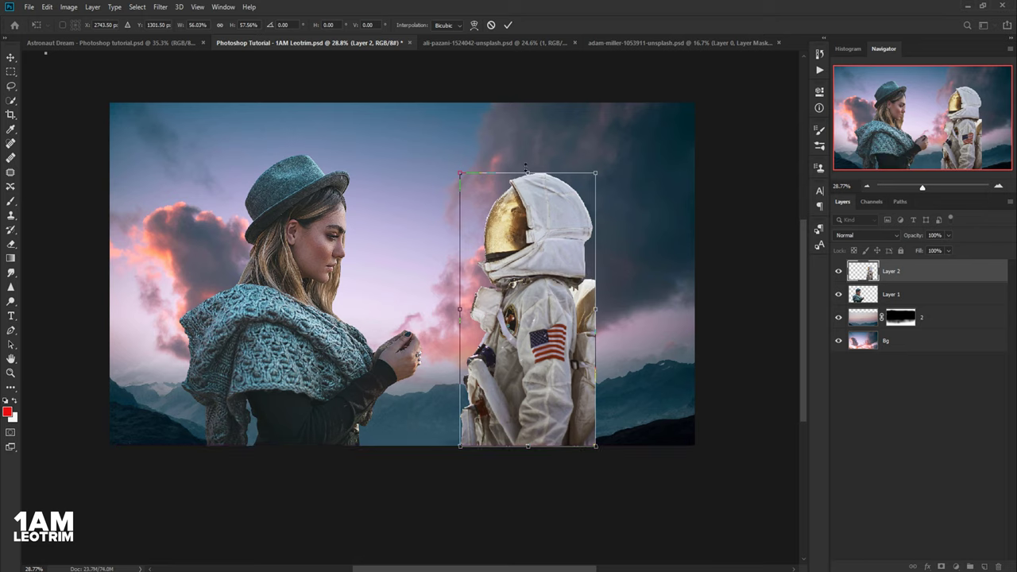
{"action": "left_click_drag", "start_coordinate": [526, 170], "coordinate": [528, 155]}
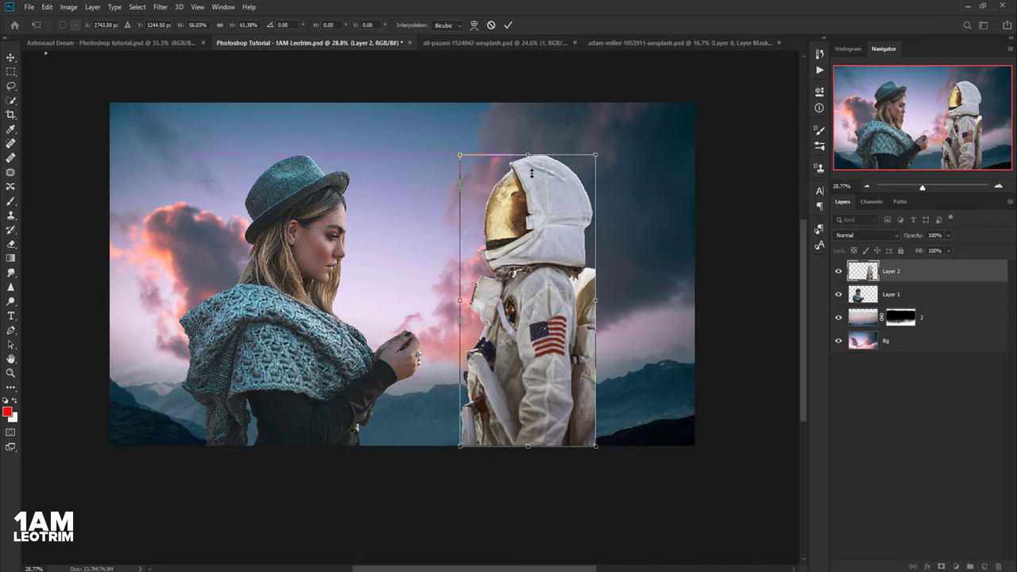
{"action": "left_click_drag", "start_coordinate": [597, 446], "coordinate": [607, 446]}
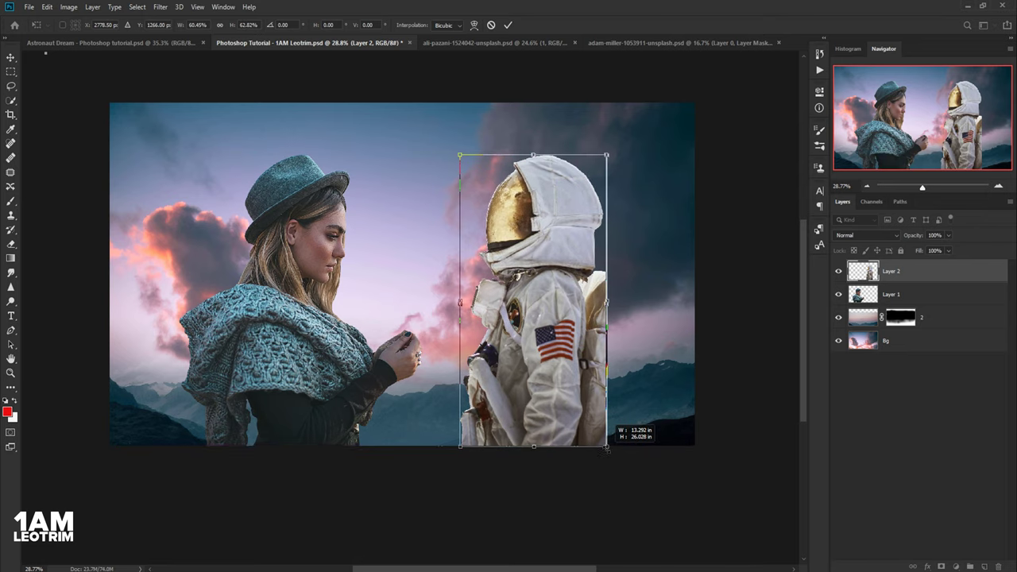
{"action": "left_click_drag", "start_coordinate": [605, 297], "coordinate": [624, 302]}
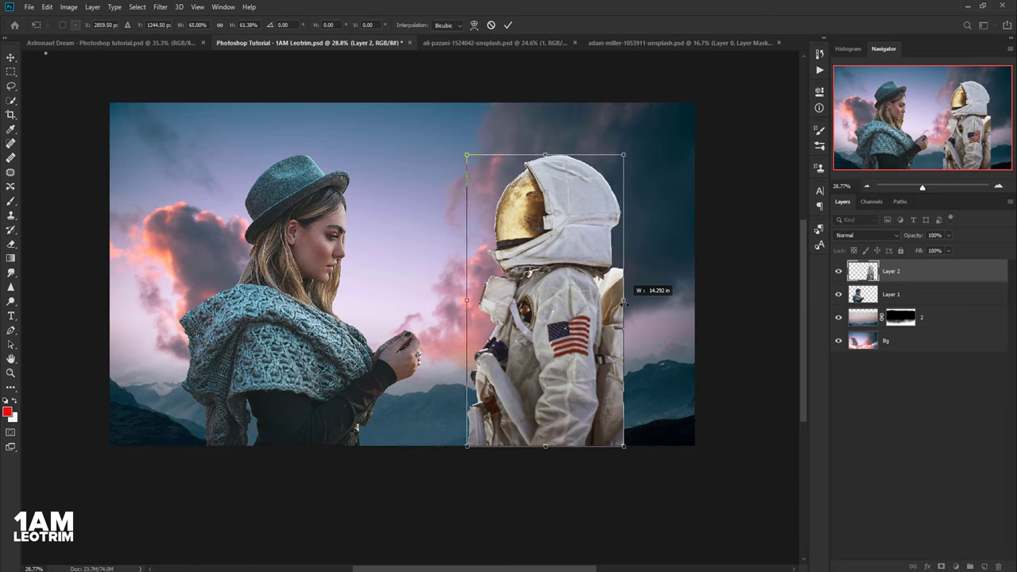
{"action": "left_click", "coordinate": [221, 26]}
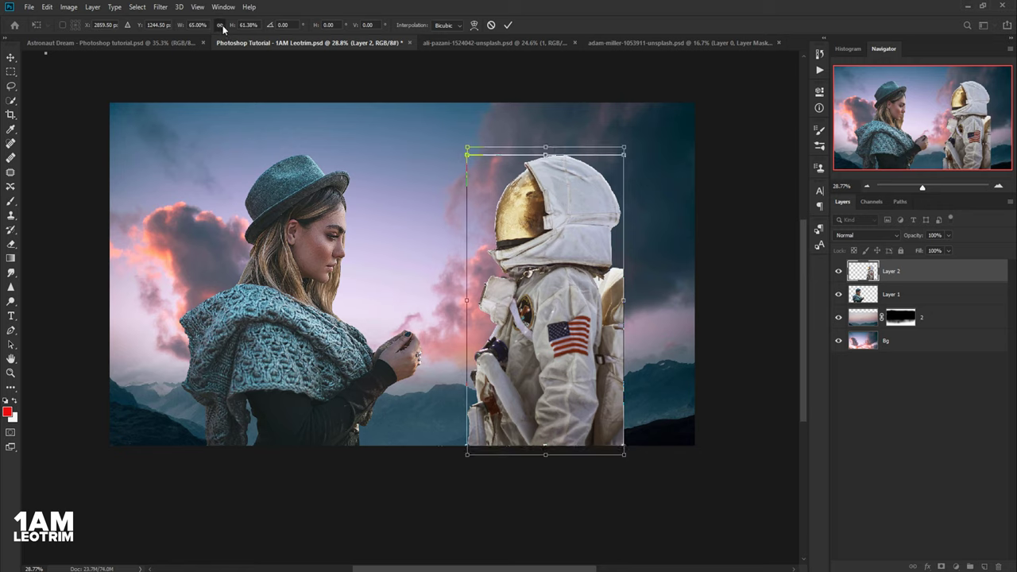
{"action": "left_click_drag", "start_coordinate": [544, 144], "coordinate": [542, 148]}
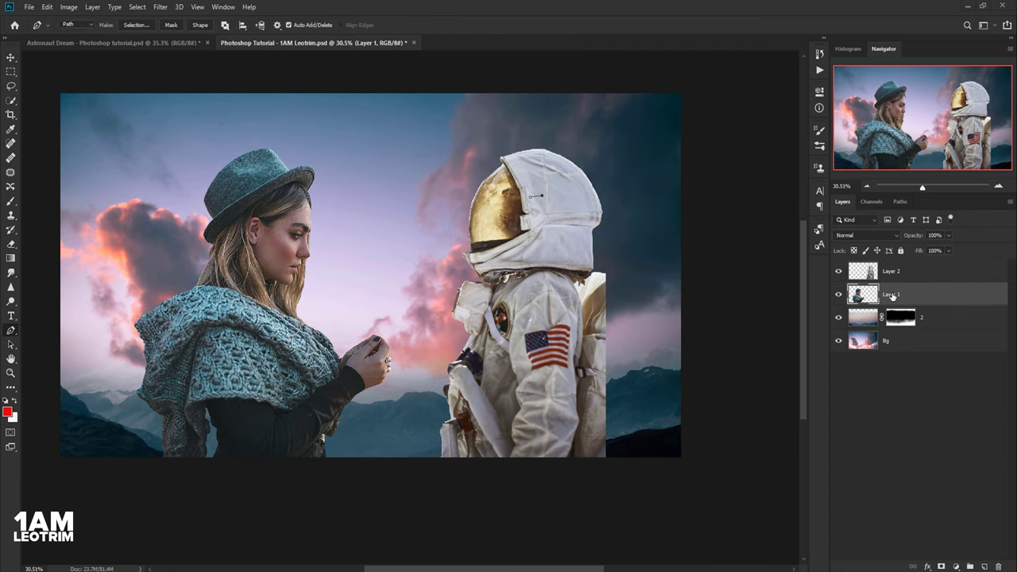
- Rename Layer 1 to 'Girl' and Layer 2 to 'Astr.'
{"action": "double_click", "coordinate": [891, 293]}
{"action": "key", "text": "Return"}
{"action": "double_click", "coordinate": [889, 272]}
{"action": "type", "text": "Astro"}
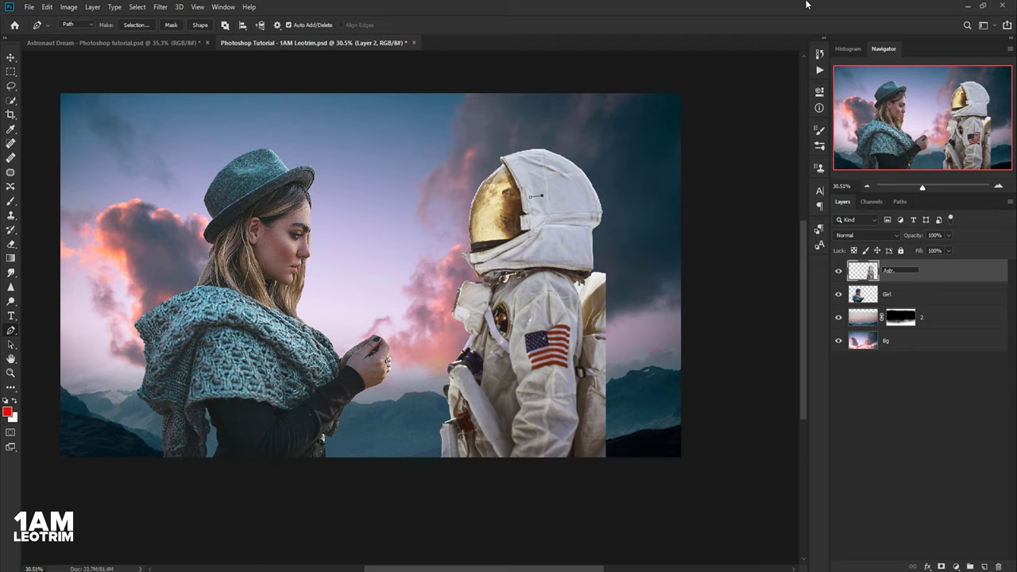
{"action": "key", "text": "Return"}
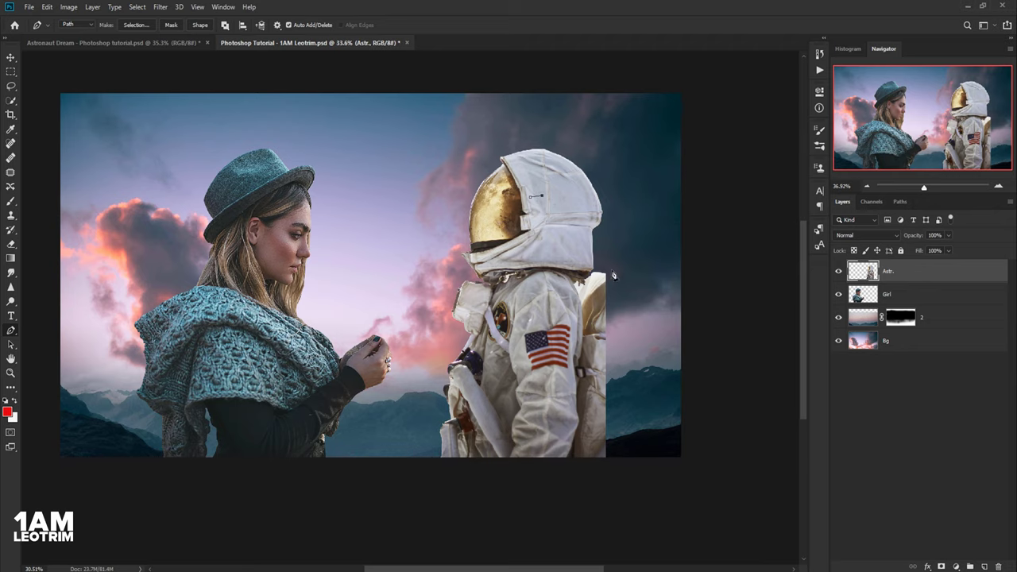
- Pen-trace the astronaut's collar edge and curve the path down along his back
{"action": "scroll", "coordinate": [588, 277], "scroll_direction": "up", "scroll_amount": 5}
{"action": "scroll", "coordinate": [578, 282], "scroll_direction": "up", "scroll_amount": 1}
{"action": "scroll", "coordinate": [577, 282], "scroll_direction": "up", "scroll_amount": 3}
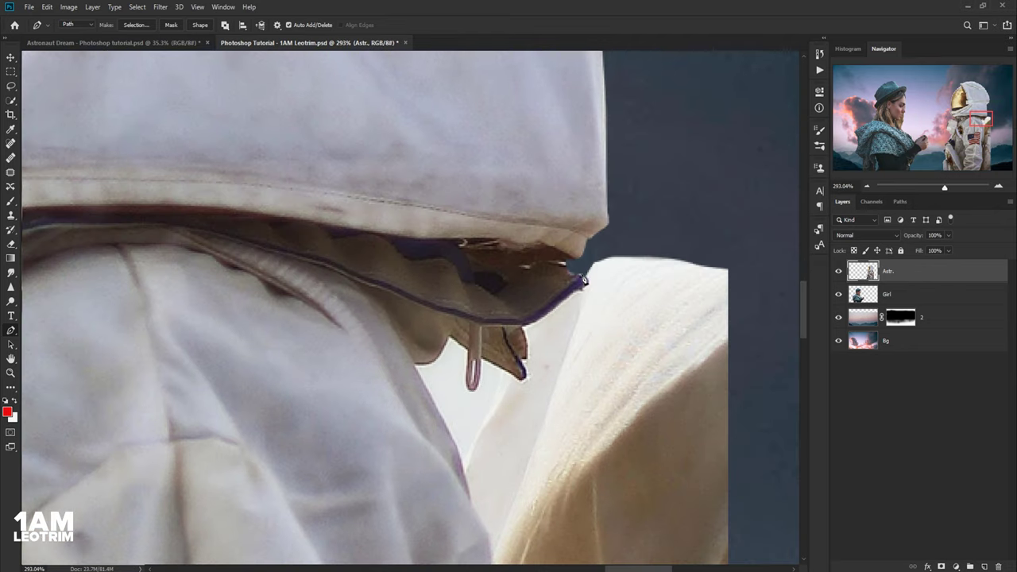
{"action": "scroll", "coordinate": [584, 284], "scroll_direction": "up", "scroll_amount": 3}
{"action": "right_click", "coordinate": [541, 270]}
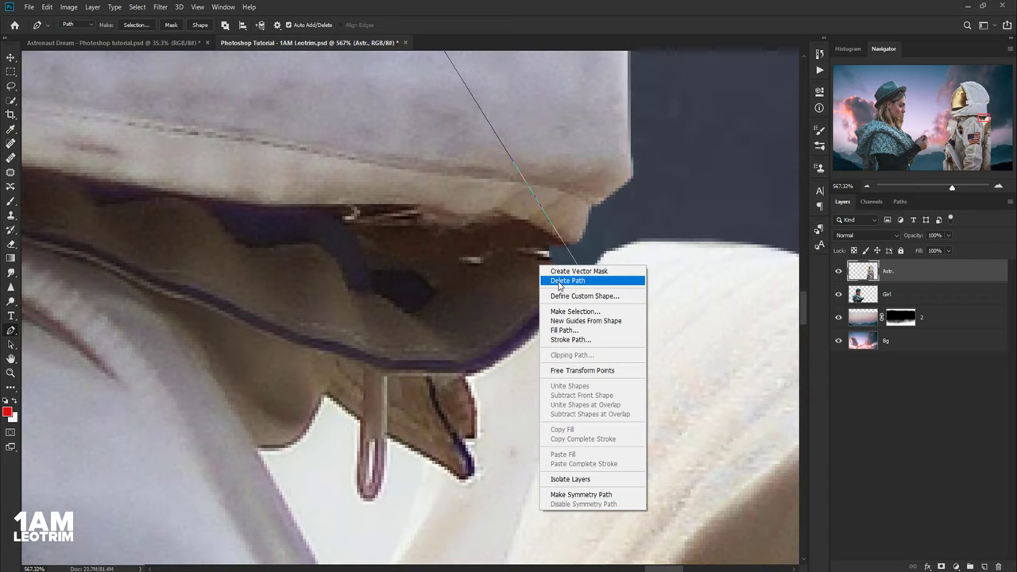
{"action": "left_click", "coordinate": [591, 279]}
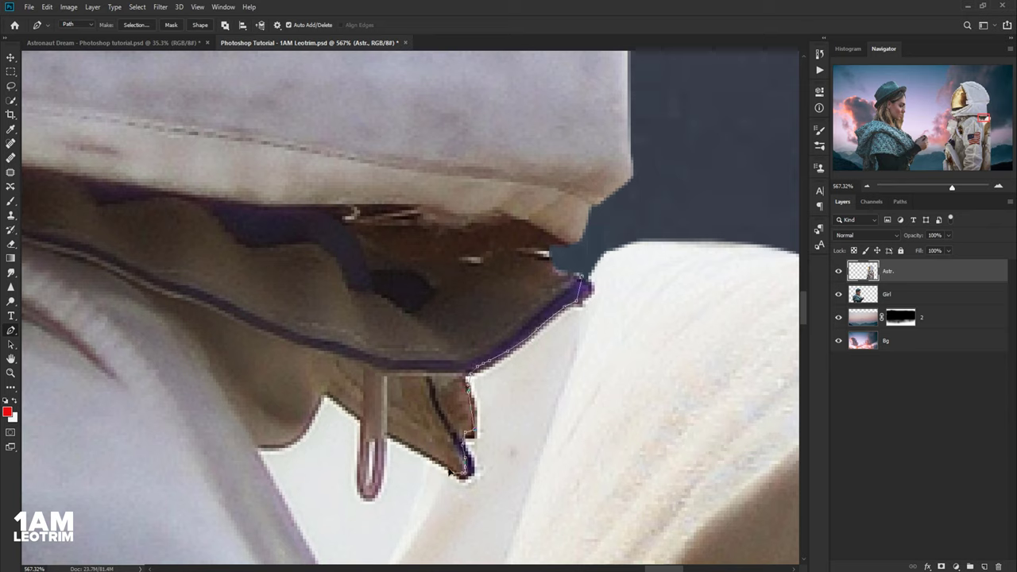
{"action": "left_click", "coordinate": [421, 455]}
{"action": "scroll", "coordinate": [337, 346], "scroll_direction": "down", "scroll_amount": 2}
{"action": "scroll", "coordinate": [341, 268], "scroll_direction": "down", "scroll_amount": 3}
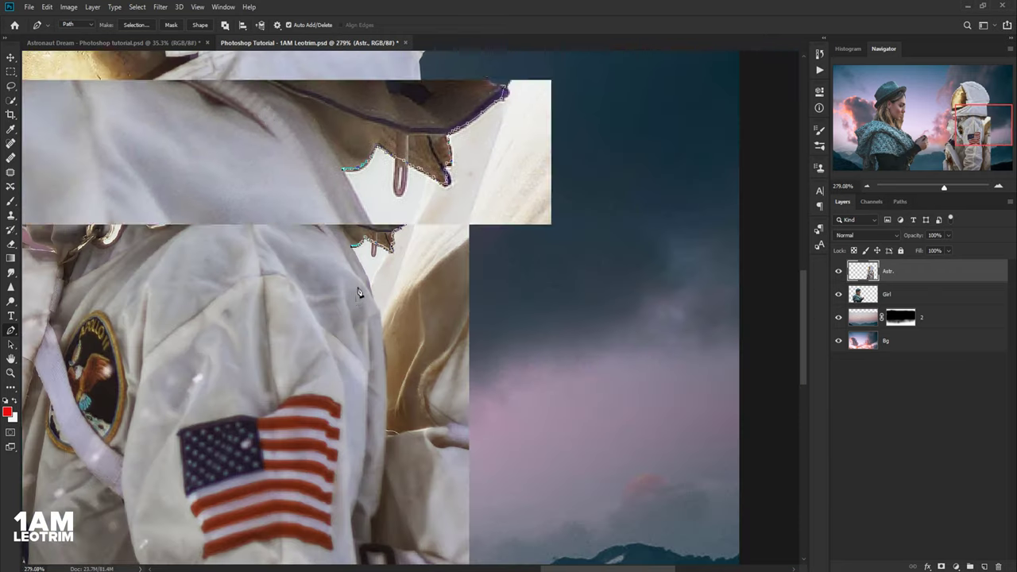
{"action": "scroll", "coordinate": [367, 208], "scroll_direction": "up", "scroll_amount": 2}
{"action": "scroll", "coordinate": [387, 191], "scroll_direction": "up", "scroll_amount": 1}
{"action": "scroll", "coordinate": [377, 221], "scroll_direction": "up", "scroll_amount": 1}
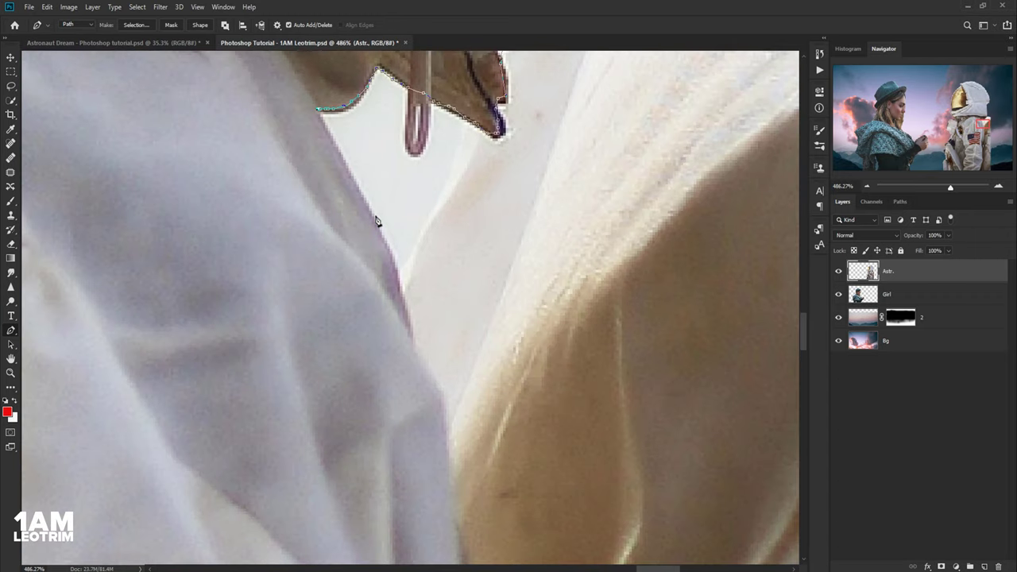
{"action": "left_click_drag", "start_coordinate": [371, 213], "coordinate": [378, 238]}
{"action": "scroll", "coordinate": [433, 350], "scroll_direction": "down", "scroll_amount": 1}
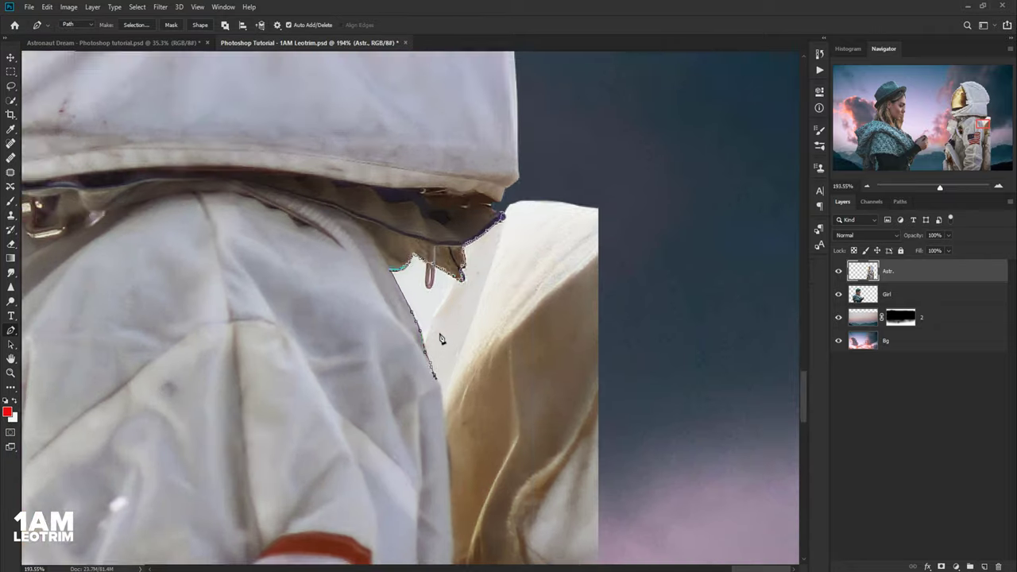
{"action": "scroll", "coordinate": [437, 357], "scroll_direction": "down", "scroll_amount": 1}
{"action": "scroll", "coordinate": [451, 386], "scroll_direction": "down", "scroll_amount": 1}
{"action": "left_click_drag", "start_coordinate": [454, 382], "coordinate": [455, 416]}
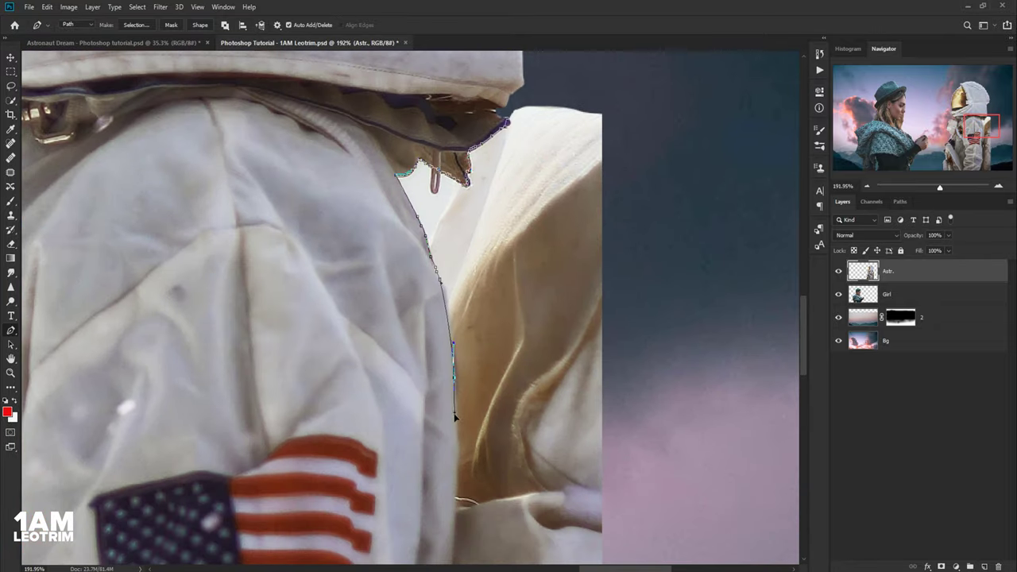
{"action": "scroll", "coordinate": [473, 360], "scroll_direction": "down", "scroll_amount": 3}
{"action": "scroll", "coordinate": [487, 387], "scroll_direction": "up", "scroll_amount": 2}
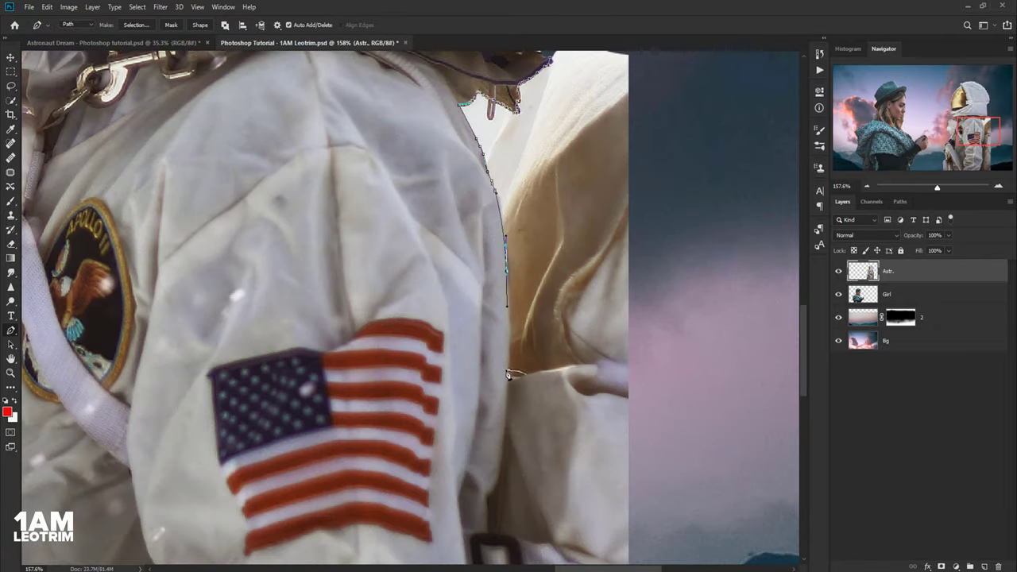
{"action": "left_click_drag", "start_coordinate": [504, 464], "coordinate": [499, 479]}
- Continue the path down the strap edge and lower back to the bottom
{"action": "scroll", "coordinate": [487, 501], "scroll_direction": "down", "scroll_amount": 4}
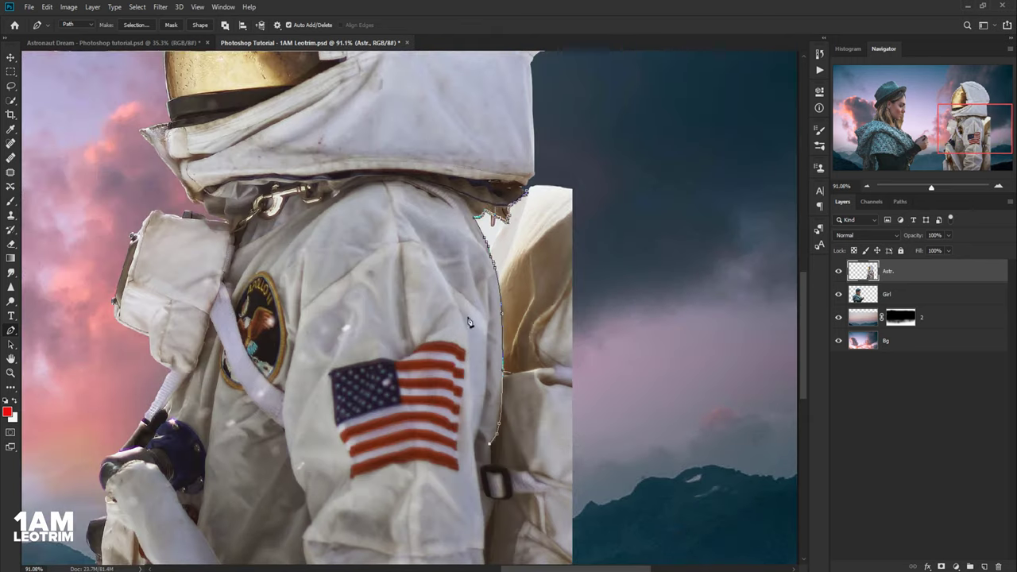
{"action": "scroll", "coordinate": [487, 341], "scroll_direction": "up", "scroll_amount": 5}
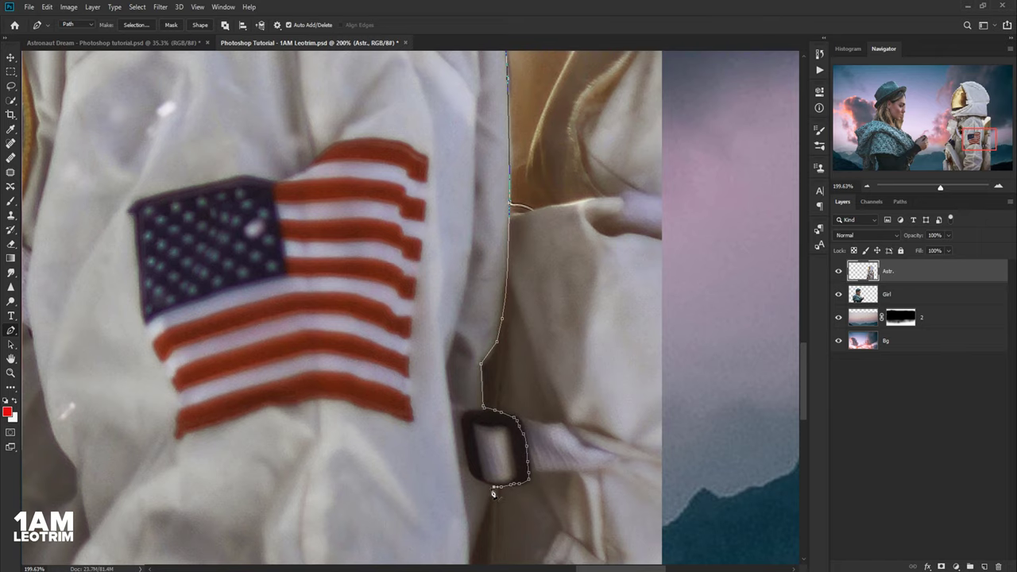
{"action": "scroll", "coordinate": [488, 506], "scroll_direction": "down", "scroll_amount": 3}
{"action": "scroll", "coordinate": [500, 357], "scroll_direction": "up", "scroll_amount": 4}
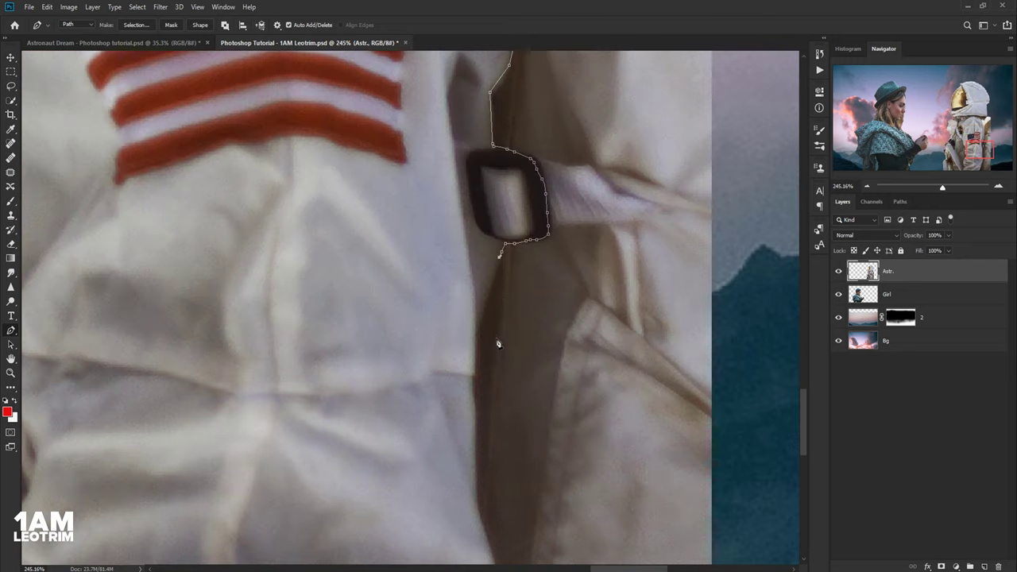
{"action": "left_click", "coordinate": [479, 323]}
{"action": "left_click", "coordinate": [474, 350]}
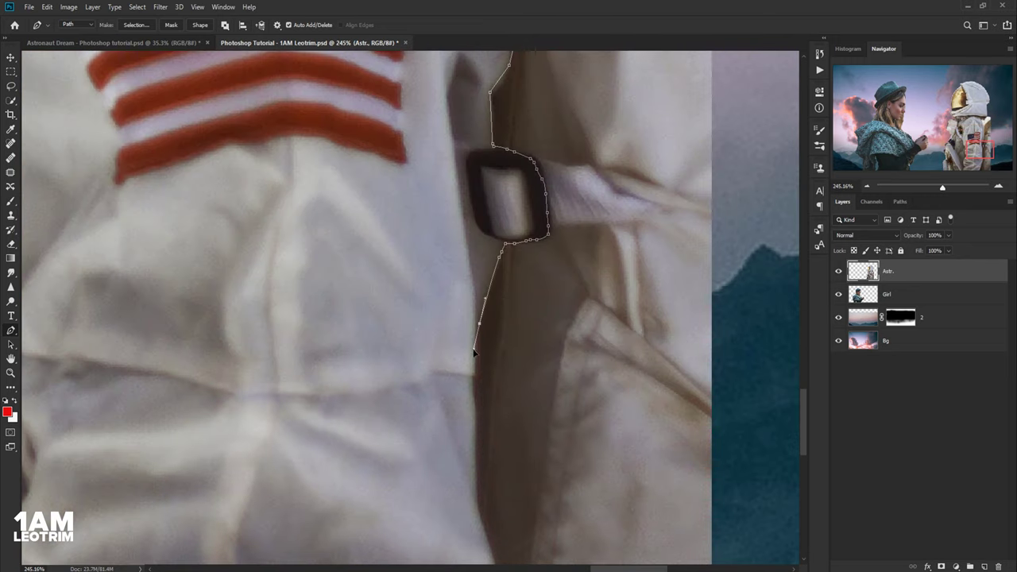
{"action": "left_click", "coordinate": [477, 440]}
{"action": "scroll", "coordinate": [475, 398], "scroll_direction": "down", "scroll_amount": 3}
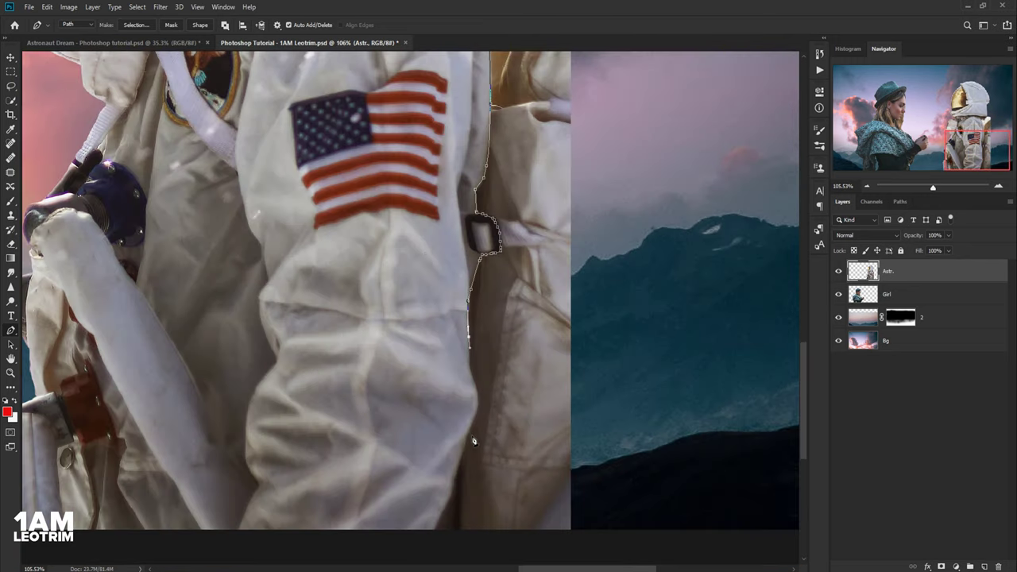
{"action": "scroll", "coordinate": [469, 355], "scroll_direction": "up", "scroll_amount": 3}
{"action": "left_click", "coordinate": [476, 348]}
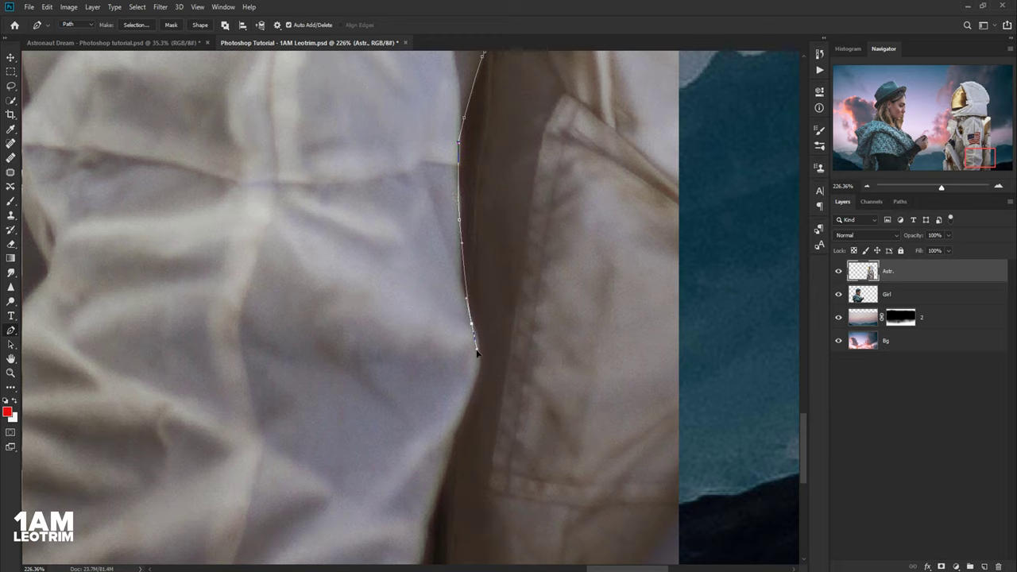
{"action": "left_click", "coordinate": [468, 399]}
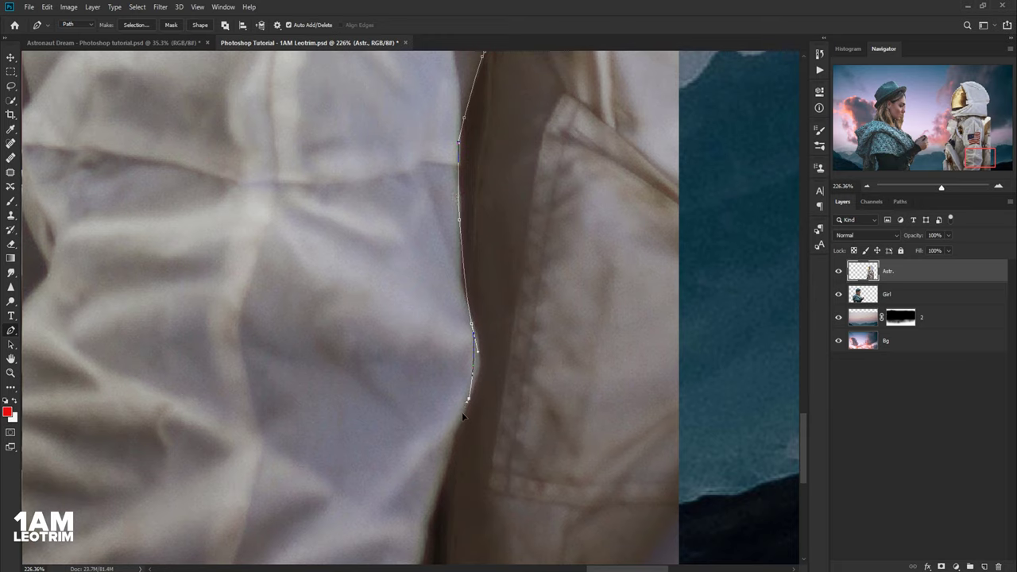
{"action": "left_click", "coordinate": [441, 498]}
{"action": "left_click", "coordinate": [433, 517]}
{"action": "scroll", "coordinate": [445, 485], "scroll_direction": "down", "scroll_amount": 3}
{"action": "scroll", "coordinate": [444, 492], "scroll_direction": "up", "scroll_amount": 3}
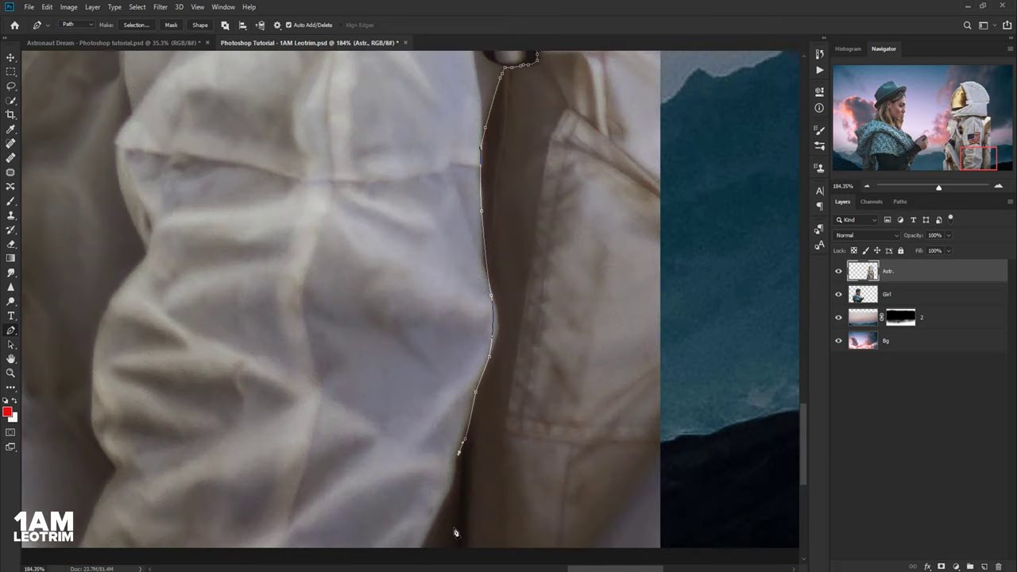
{"action": "left_click", "coordinate": [457, 537]}
{"action": "scroll", "coordinate": [678, 371], "scroll_direction": "down", "scroll_amount": 1}
{"action": "scroll", "coordinate": [678, 371], "scroll_direction": "down", "scroll_amount": 3}
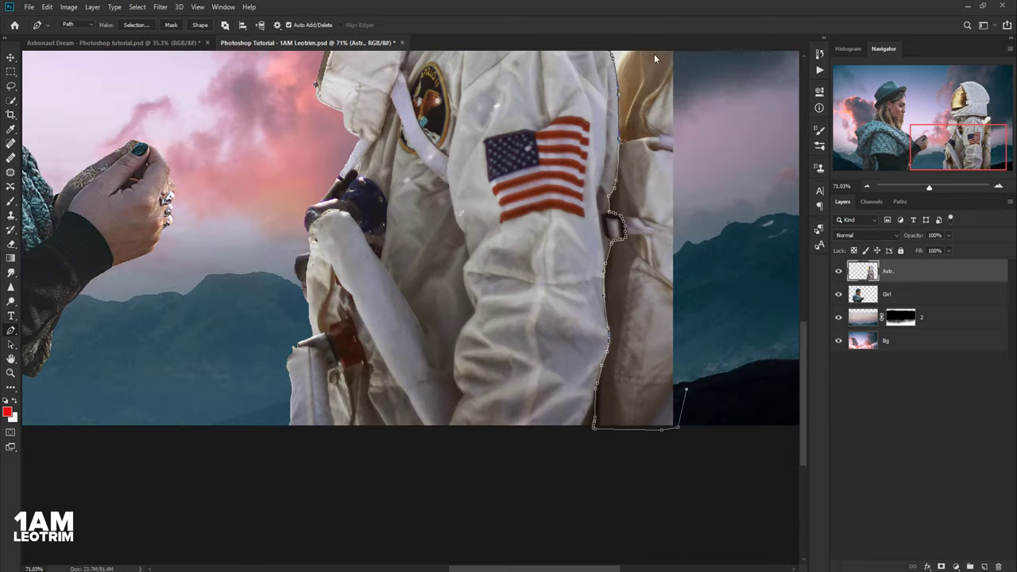
{"action": "scroll", "coordinate": [648, 116], "scroll_direction": "down", "scroll_amount": 3}
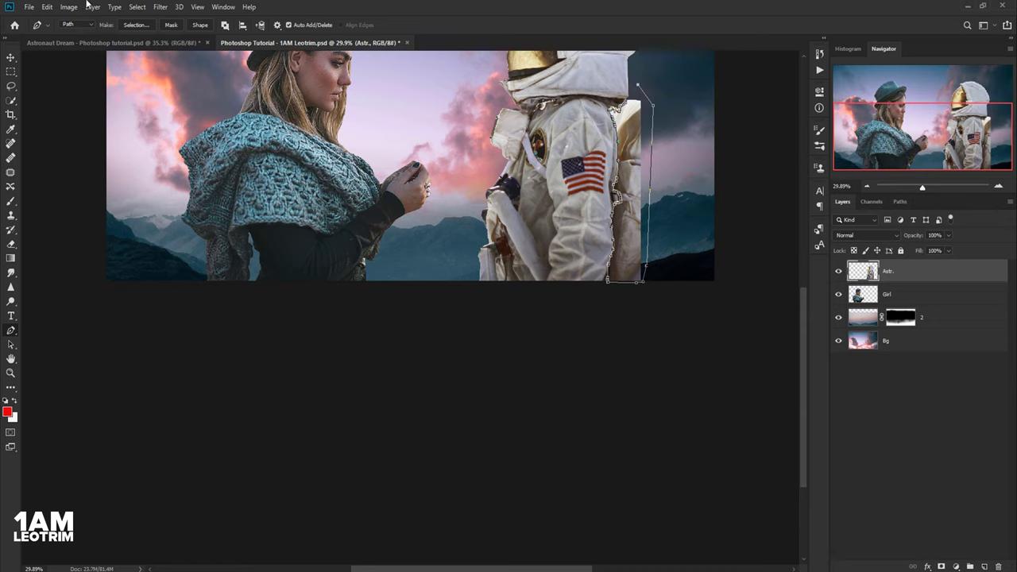
- Make a selection from the path and cut the extra suit strip away
{"action": "left_click", "coordinate": [140, 26]}
{"action": "key", "text": "Return"}
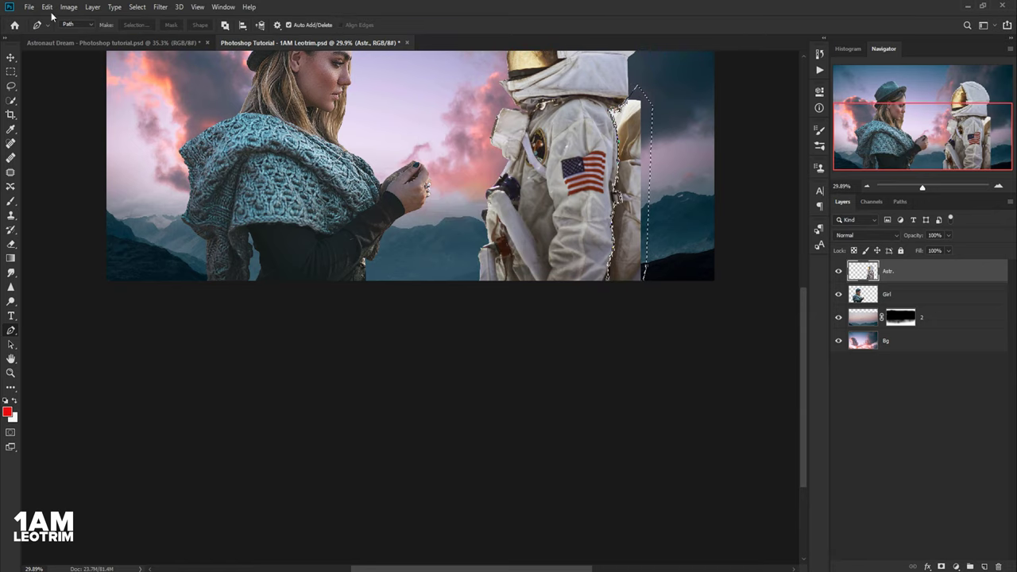
{"action": "left_click", "coordinate": [47, 7]}
{"action": "left_click", "coordinate": [54, 73]}
- Enlarge the astronaut slightly from the top and apply the new size
{"action": "scroll", "coordinate": [342, 338], "scroll_direction": "down", "scroll_amount": 2, "text": "alt"}
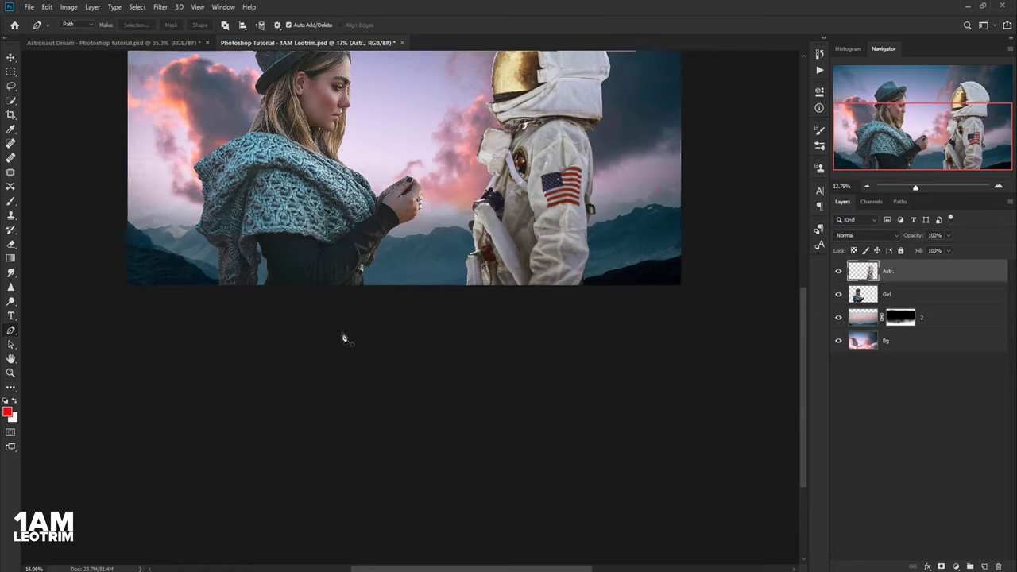
{"action": "scroll", "coordinate": [317, 238], "scroll_direction": "down", "scroll_amount": 3, "text": "alt"}
{"action": "scroll", "coordinate": [302, 154], "scroll_direction": "up", "scroll_amount": 2, "text": "alt"}
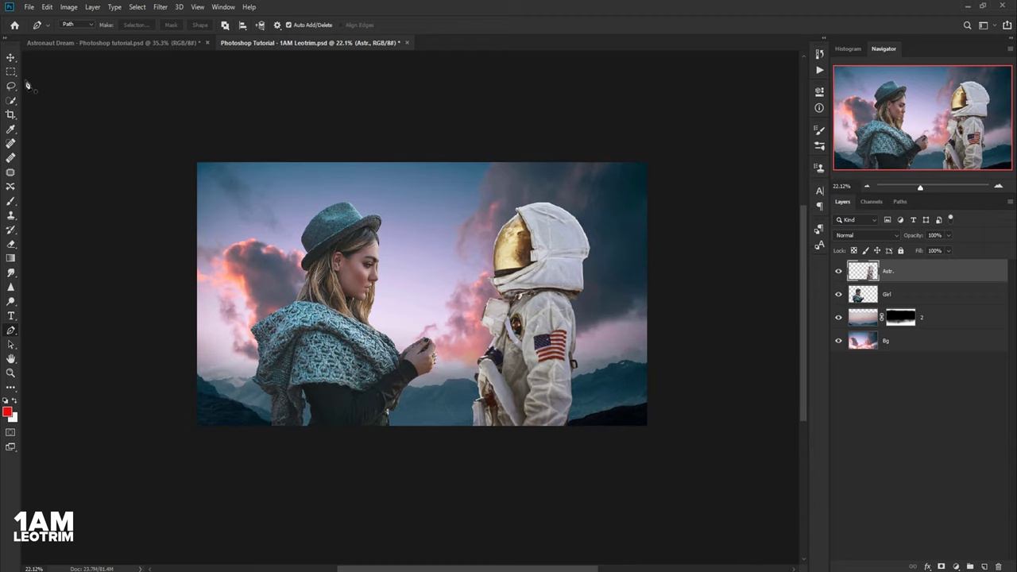
{"action": "left_click", "coordinate": [11, 58]}
{"action": "left_click_drag", "start_coordinate": [532, 206], "coordinate": [535, 199]}
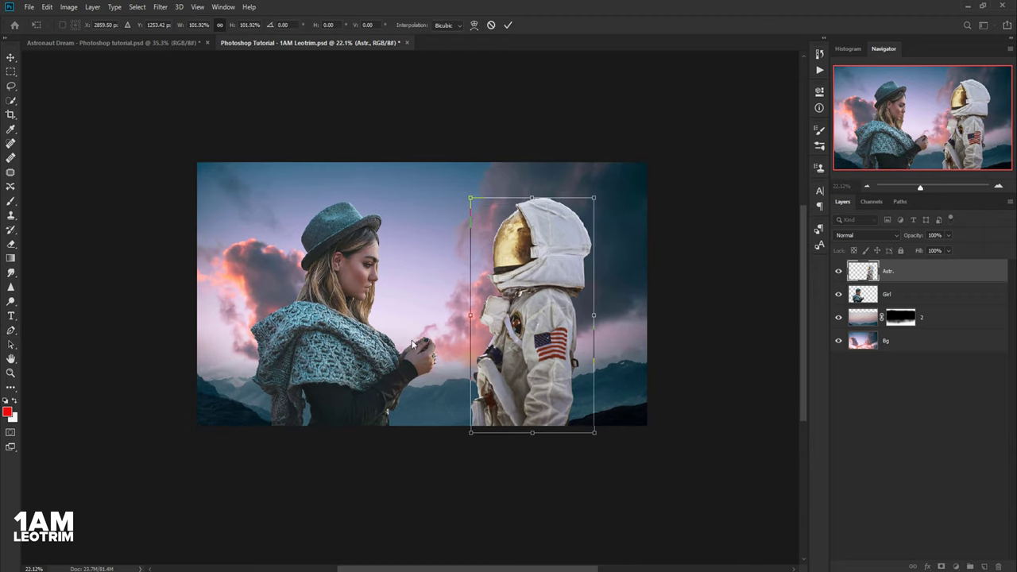
{"action": "key", "text": "Return"}
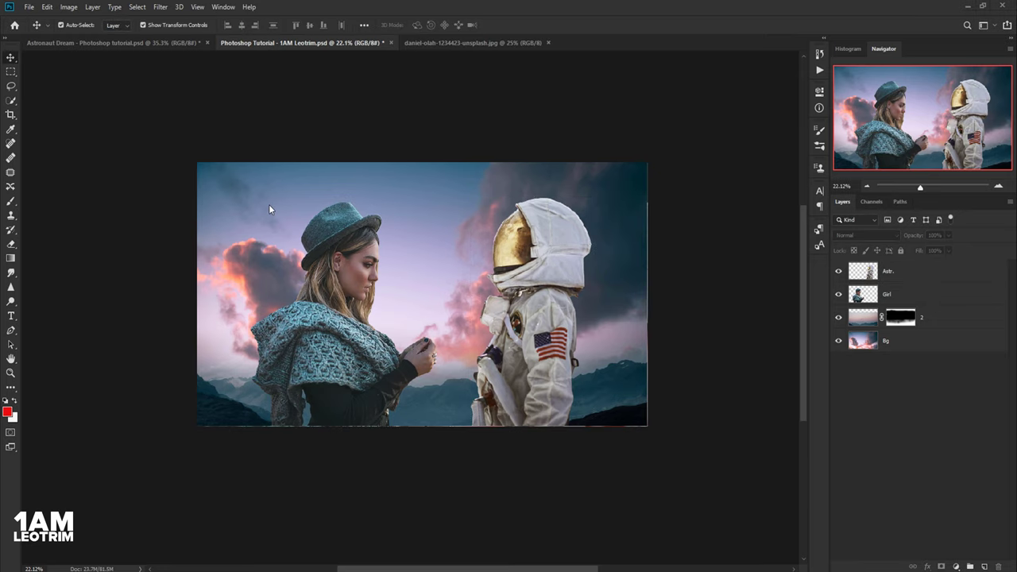
- In the planet photo, pen-trace the half-bubble's flat side, bottom curve, and top
{"action": "left_click", "coordinate": [461, 43]}
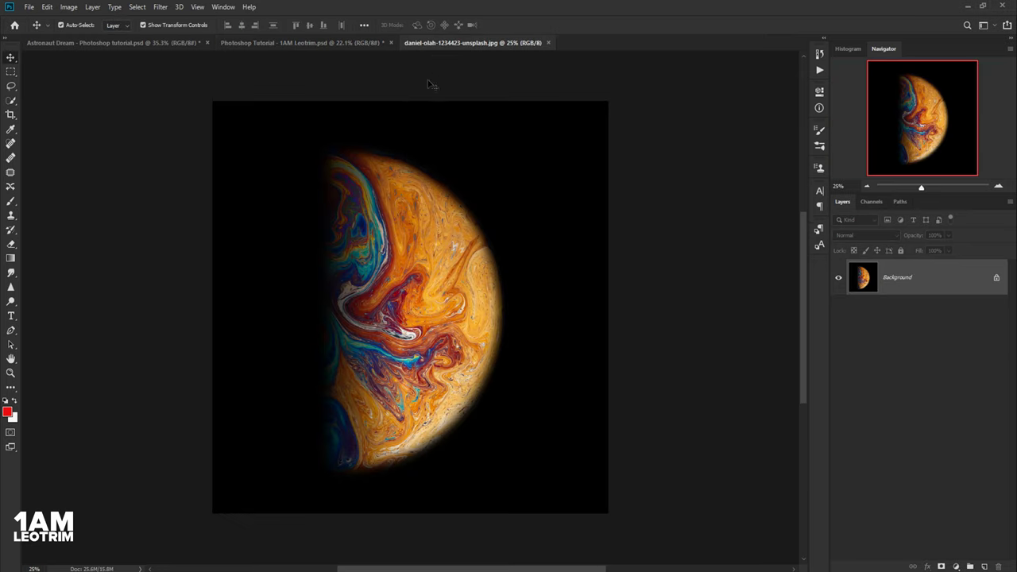
{"action": "left_click", "coordinate": [12, 331]}
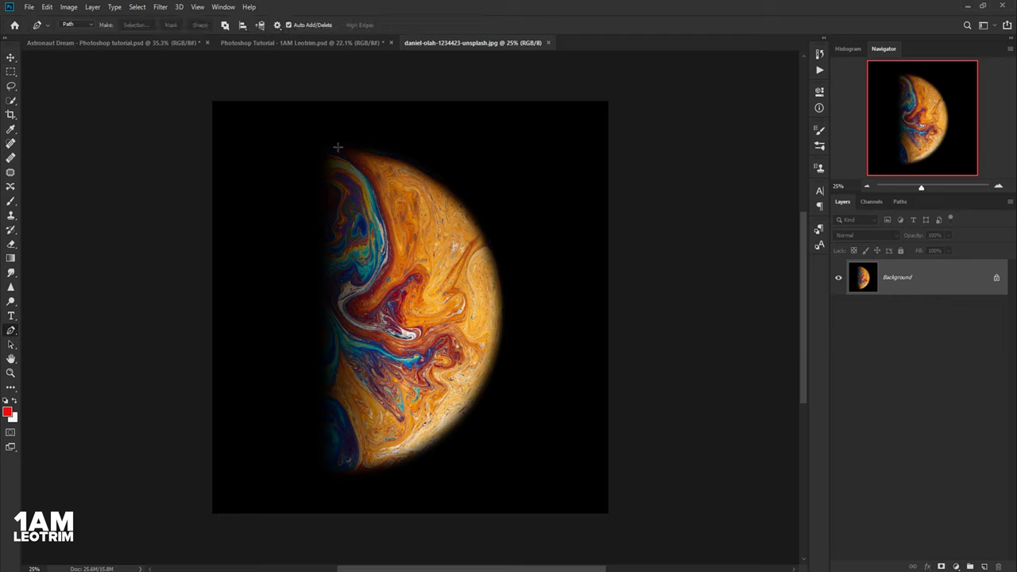
{"action": "left_click", "coordinate": [338, 147]}
{"action": "left_click", "coordinate": [328, 471]}
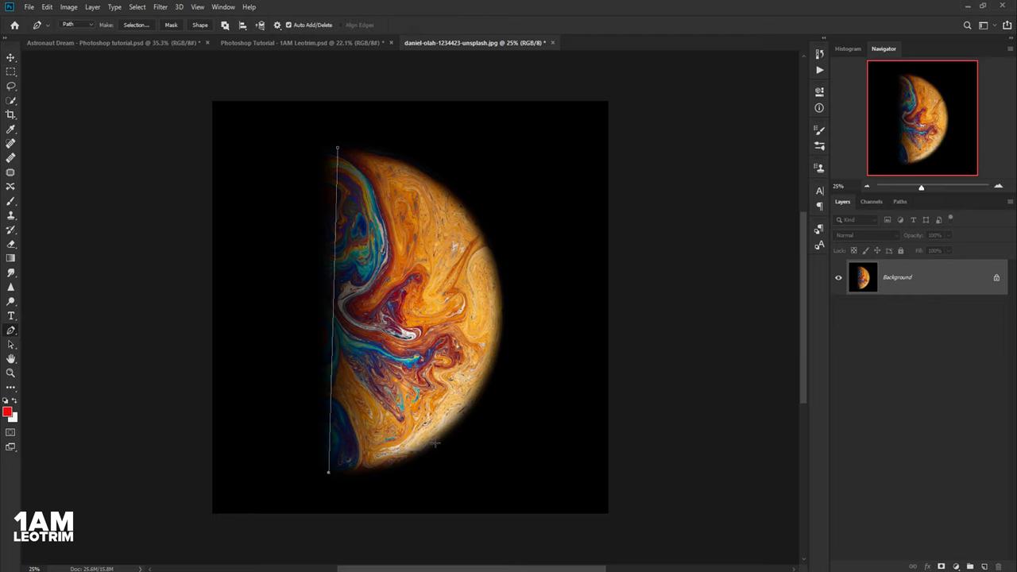
{"action": "left_click_drag", "start_coordinate": [440, 439], "coordinate": [483, 397]}
{"action": "left_click", "coordinate": [482, 395]}
{"action": "left_click_drag", "start_coordinate": [499, 306], "coordinate": [493, 267]}
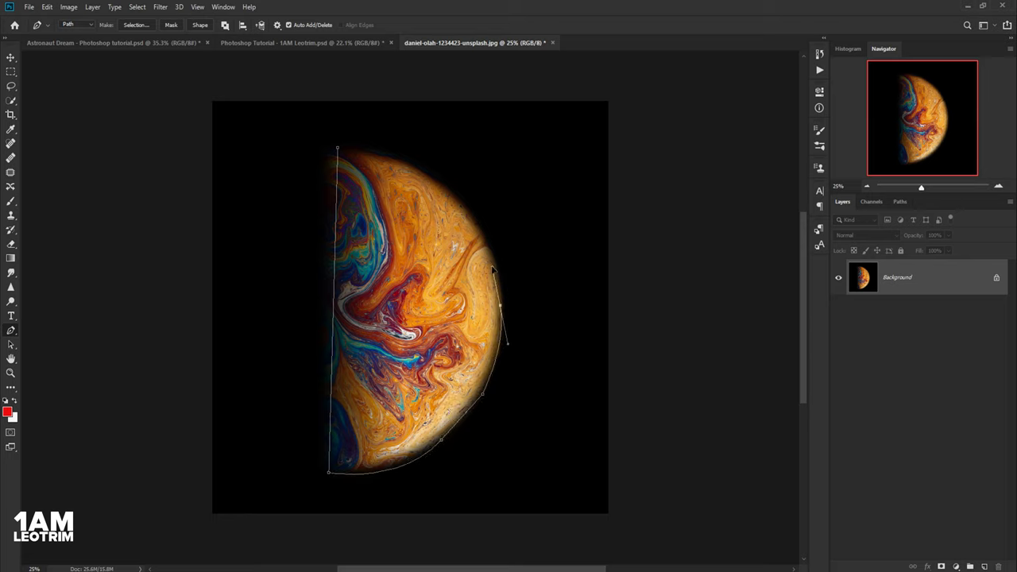
{"action": "left_click_drag", "start_coordinate": [375, 150], "coordinate": [273, 135]}
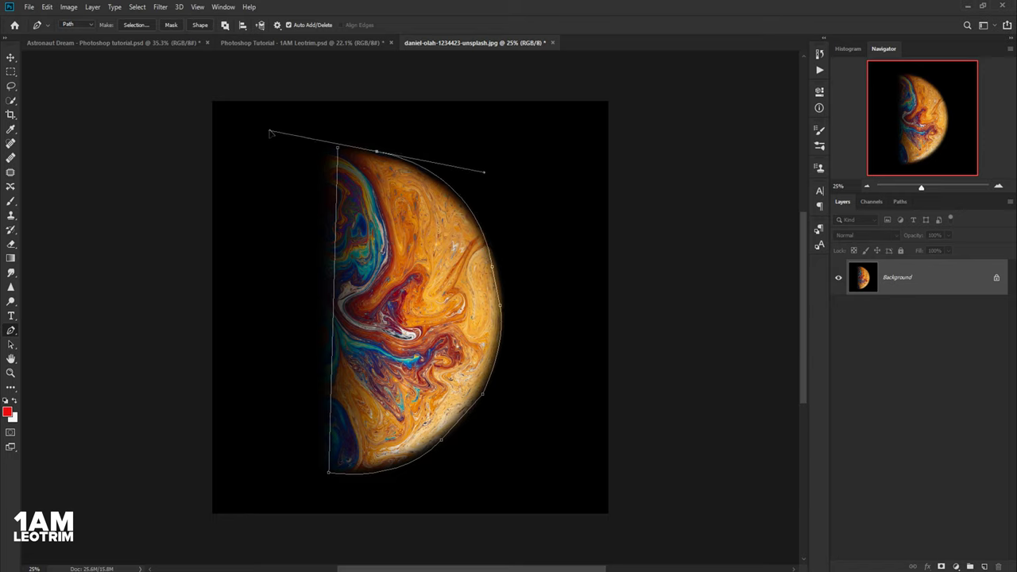
- Make a selection from the bubble outline, copy it, and return to the astronaut composite
{"action": "left_click", "coordinate": [136, 25]}
{"action": "key", "text": "Return"}
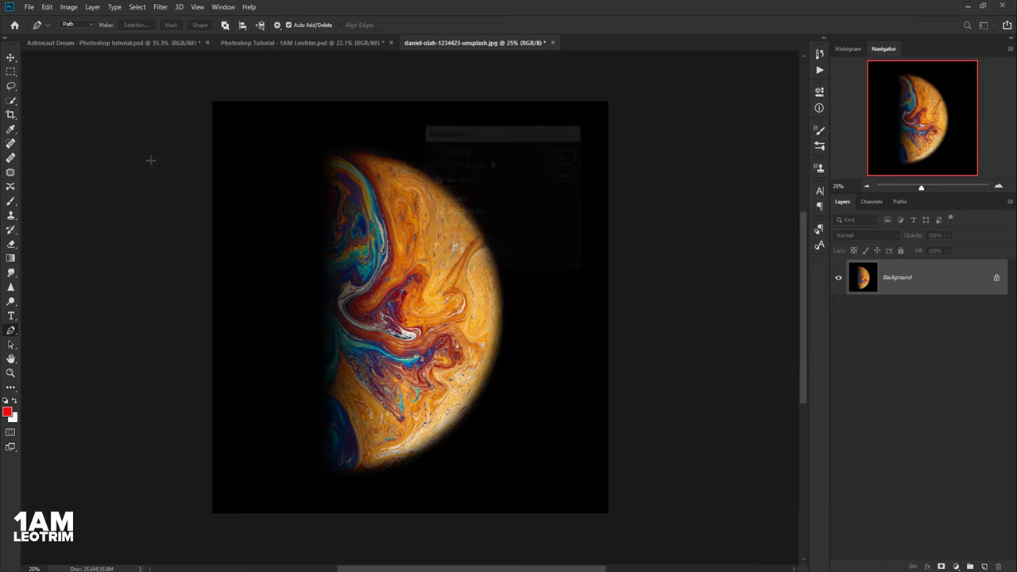
{"action": "left_click", "coordinate": [46, 7]}
{"action": "left_click", "coordinate": [54, 86]}
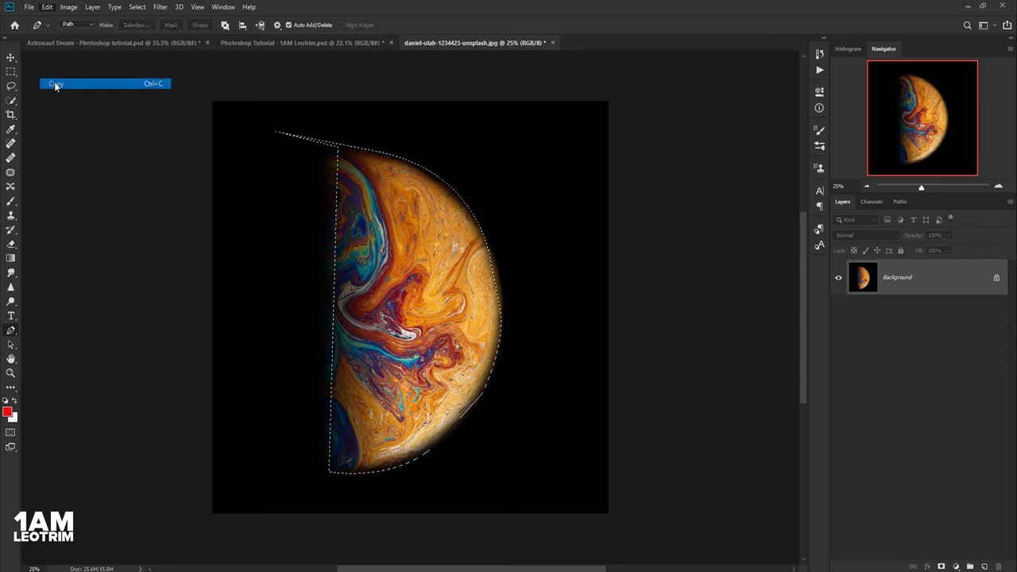
{"action": "left_click", "coordinate": [257, 43]}
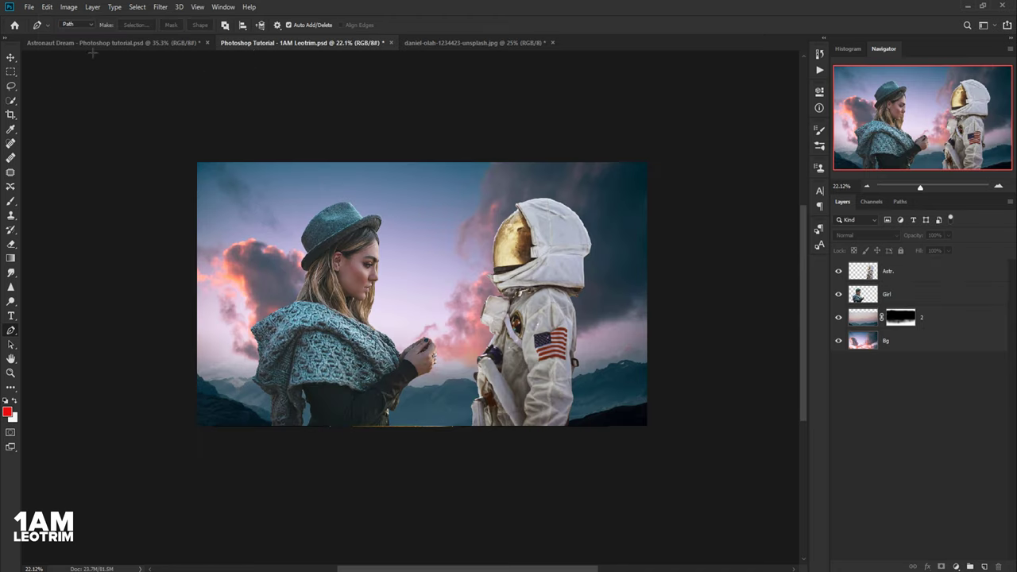
- Paste the bubble as a new layer, rotate it roughly upside down, and shrink it
{"action": "left_click", "coordinate": [46, 7]}
{"action": "left_click", "coordinate": [59, 108]}
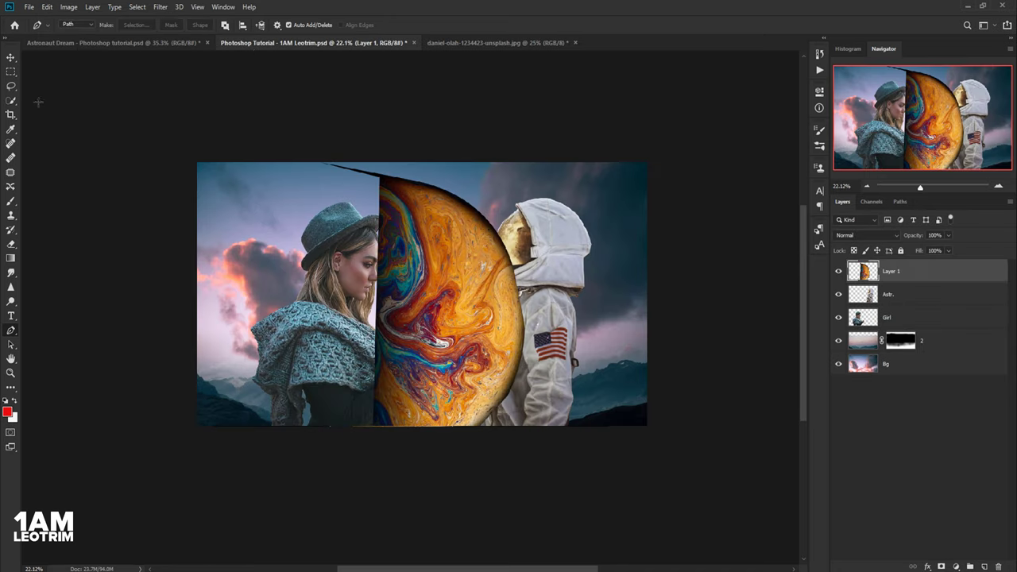
{"action": "left_click", "coordinate": [12, 59]}
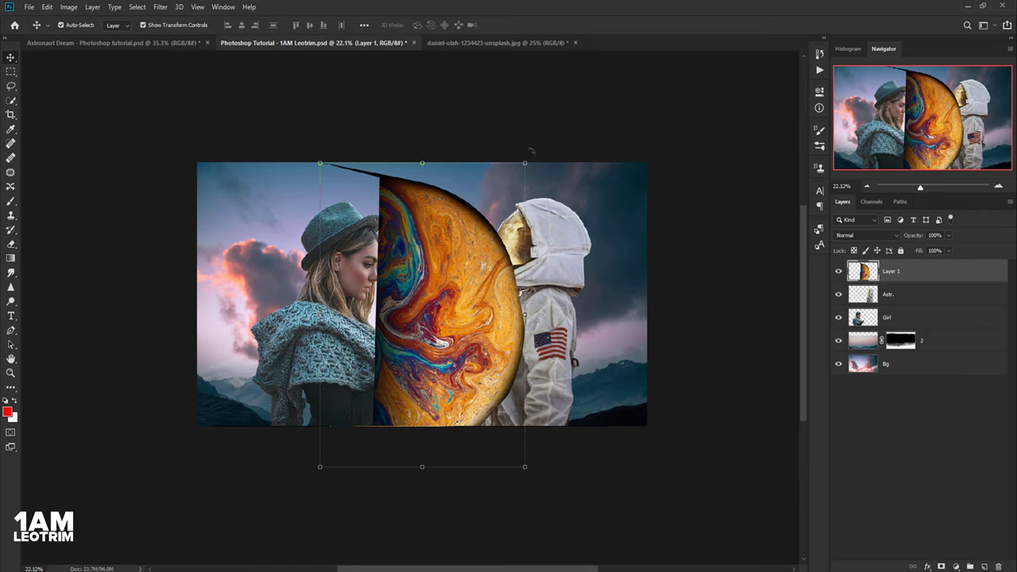
{"action": "mouse_move", "coordinate": [531, 150]}
{"action": "left_mouse_down"}
{"action": "mouse_move", "coordinate": [359, 423]}
{"action": "mouse_move", "coordinate": [380, 434]}
{"action": "left_mouse_up"}
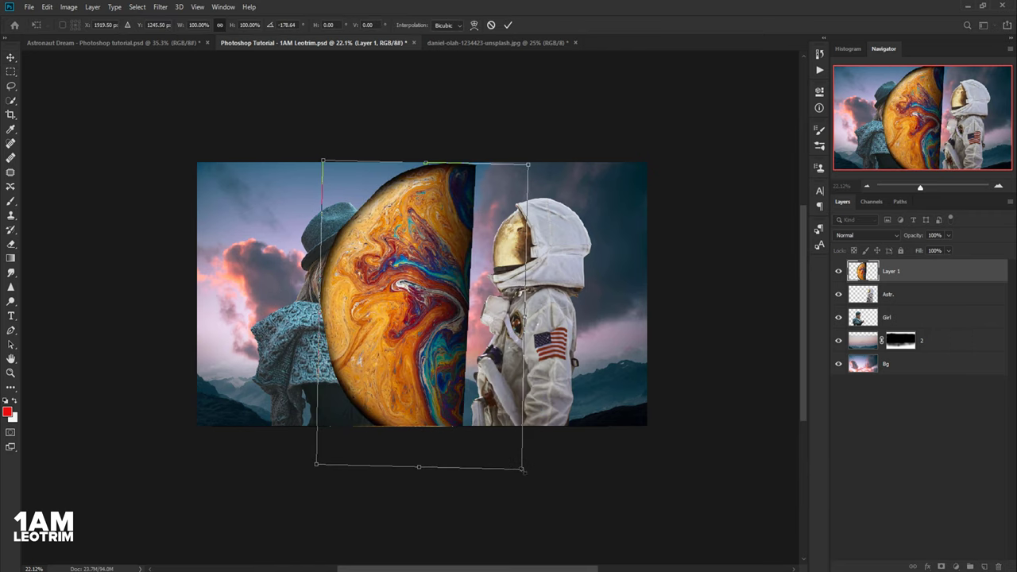
{"action": "left_click_drag", "start_coordinate": [524, 479], "coordinate": [408, 296]}
{"action": "left_click_drag", "start_coordinate": [379, 215], "coordinate": [510, 237]}
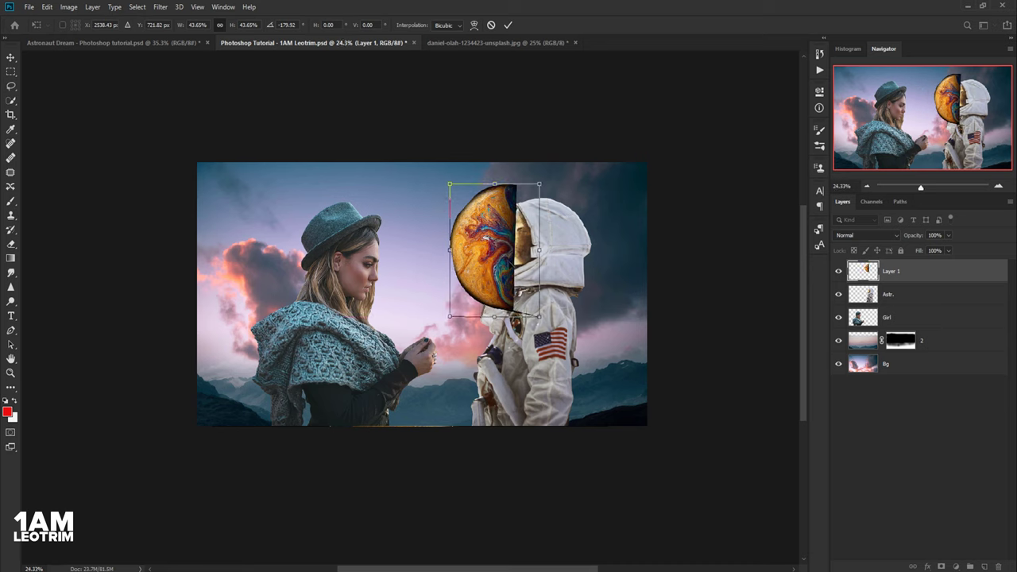
- Scale the bubble down to about 27% and move it over the astronaut's helmet
{"action": "scroll", "coordinate": [510, 237], "scroll_direction": "up", "scroll_amount": 3}
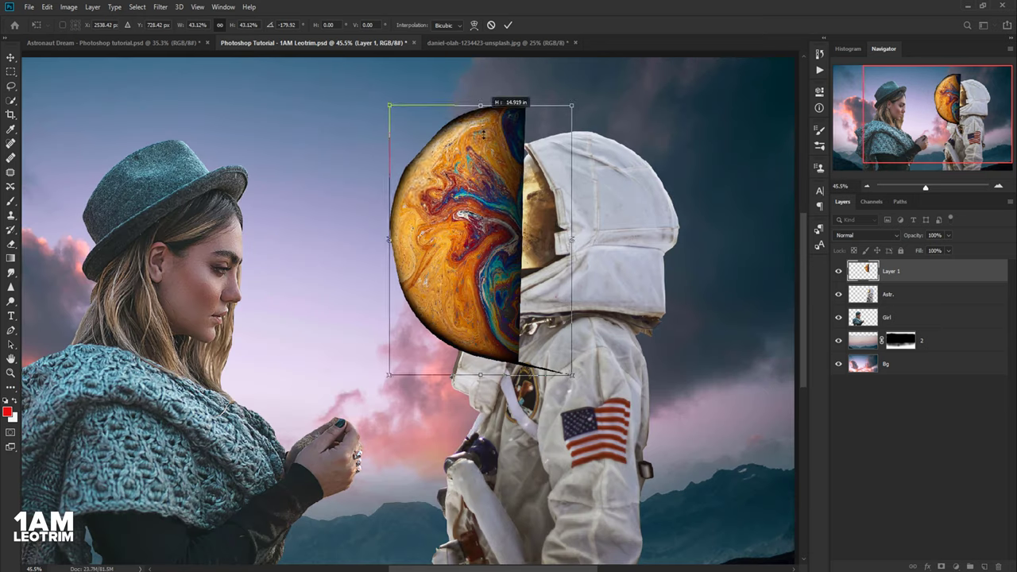
{"action": "left_click_drag", "start_coordinate": [482, 102], "coordinate": [482, 191]}
{"action": "mouse_move", "coordinate": [477, 238]}
{"action": "left_mouse_down"}
{"action": "mouse_move", "coordinate": [491, 203]}
{"action": "mouse_move", "coordinate": [514, 213]}
{"action": "left_mouse_up"}
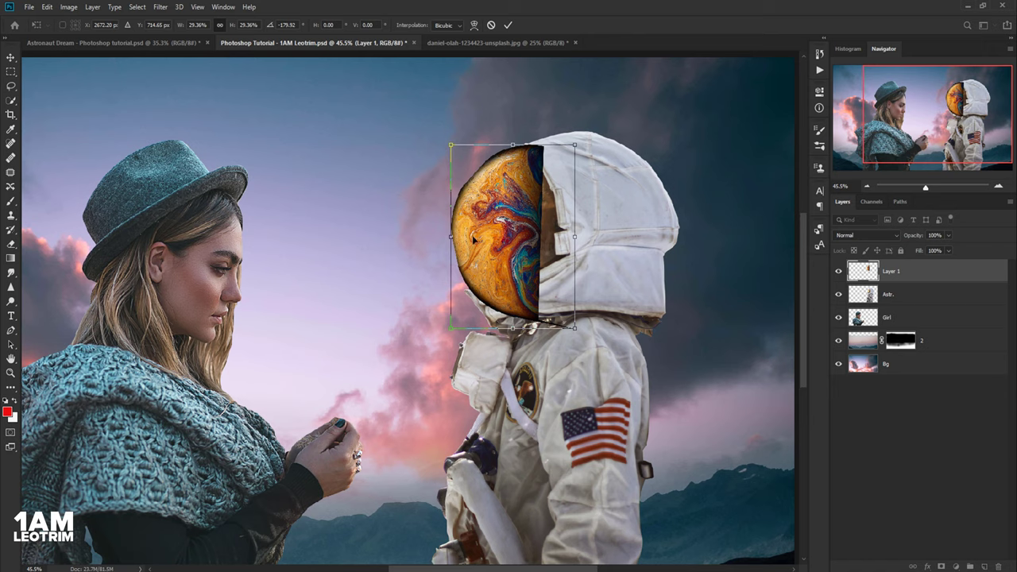
{"action": "left_click_drag", "start_coordinate": [452, 236], "coordinate": [462, 232]}
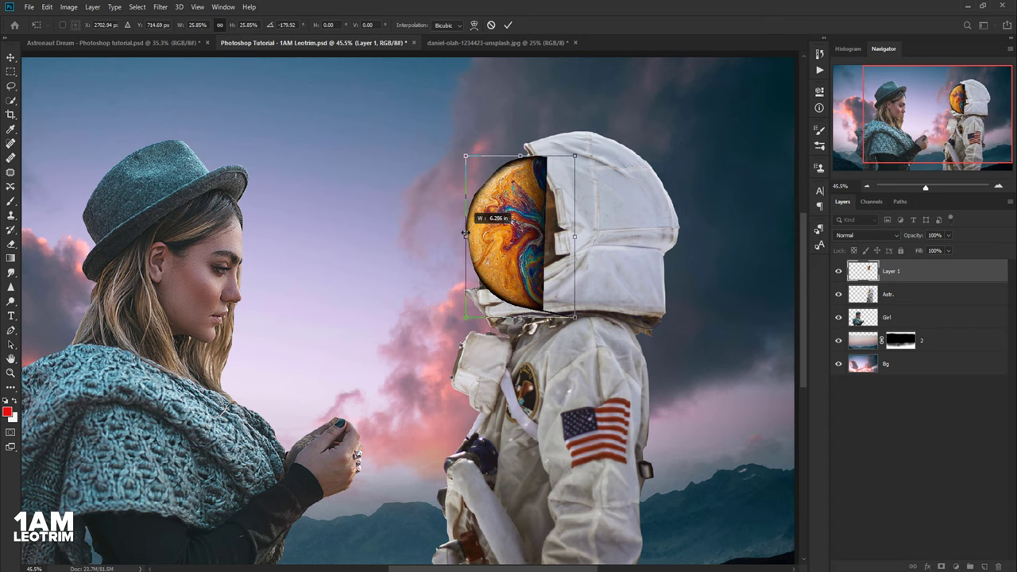
{"action": "scroll", "coordinate": [540, 202], "scroll_direction": "up", "scroll_amount": 3, "text": "alt"}
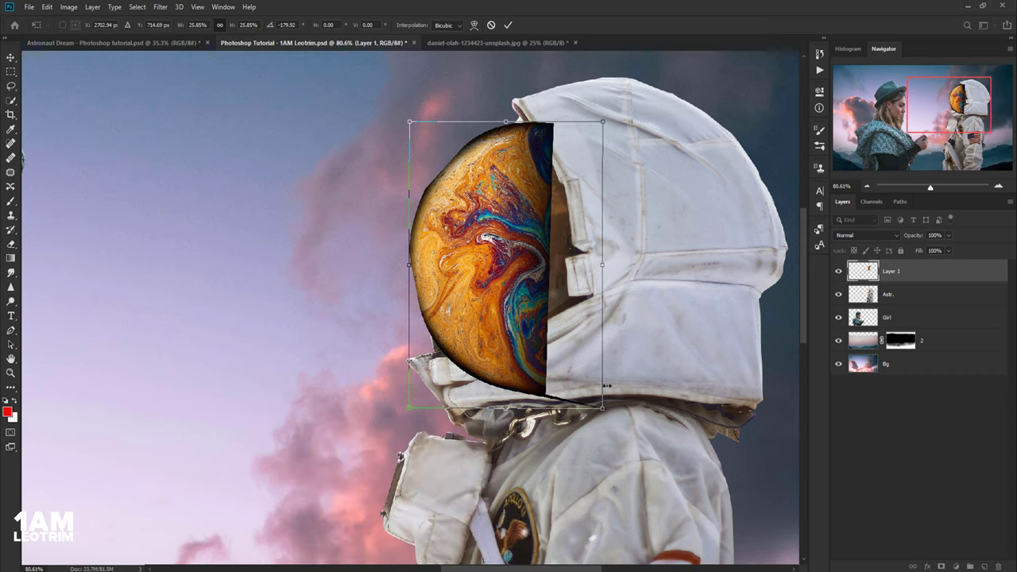
{"action": "left_click_drag", "start_coordinate": [604, 410], "coordinate": [629, 421]}
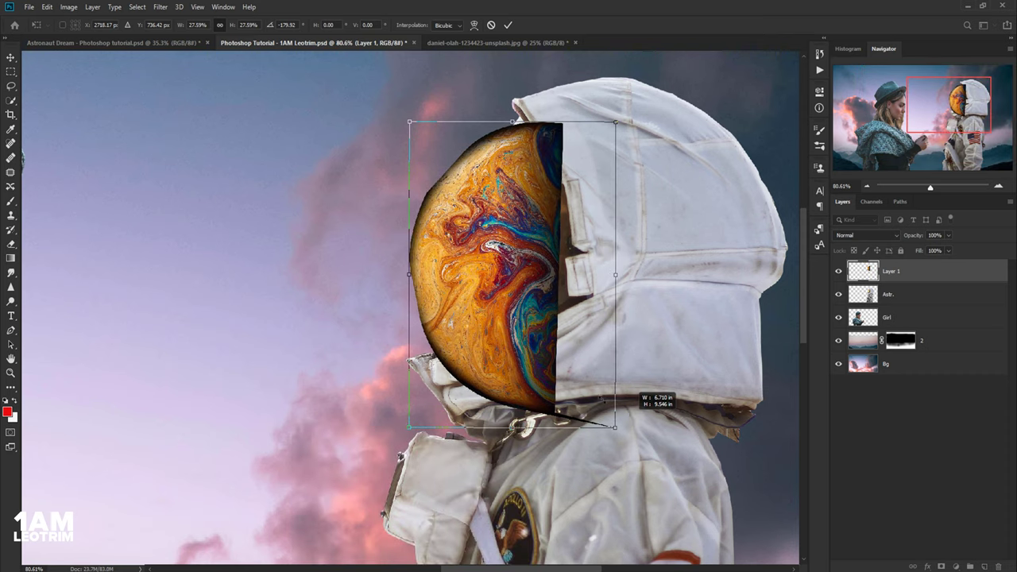
- Fit the bubble over the visor: tilt about 4°, enlarge to about 30%, stretch taller, apply
{"action": "left_click_drag", "start_coordinate": [485, 317], "coordinate": [487, 297]}
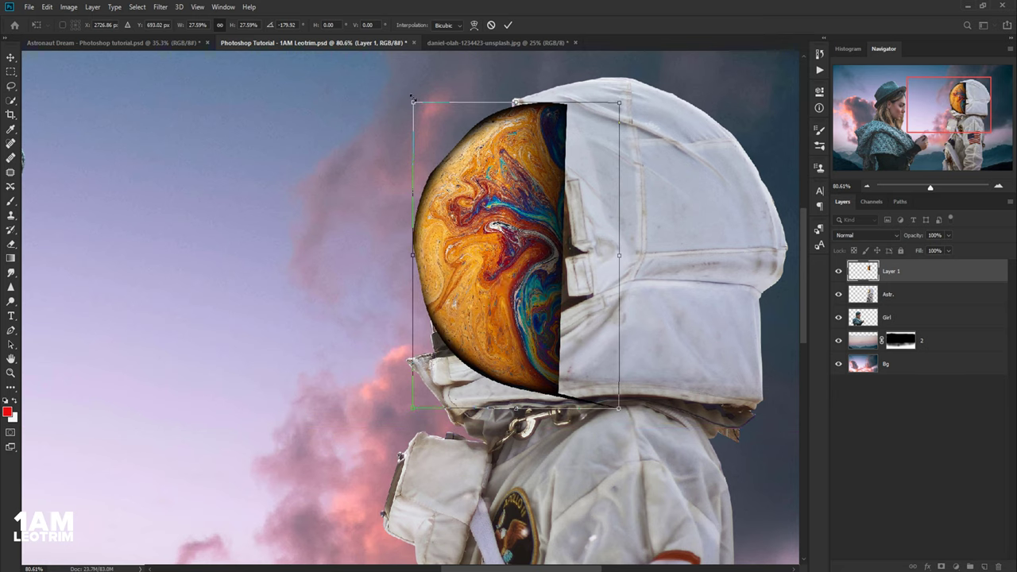
{"action": "left_click_drag", "start_coordinate": [411, 98], "coordinate": [402, 108]}
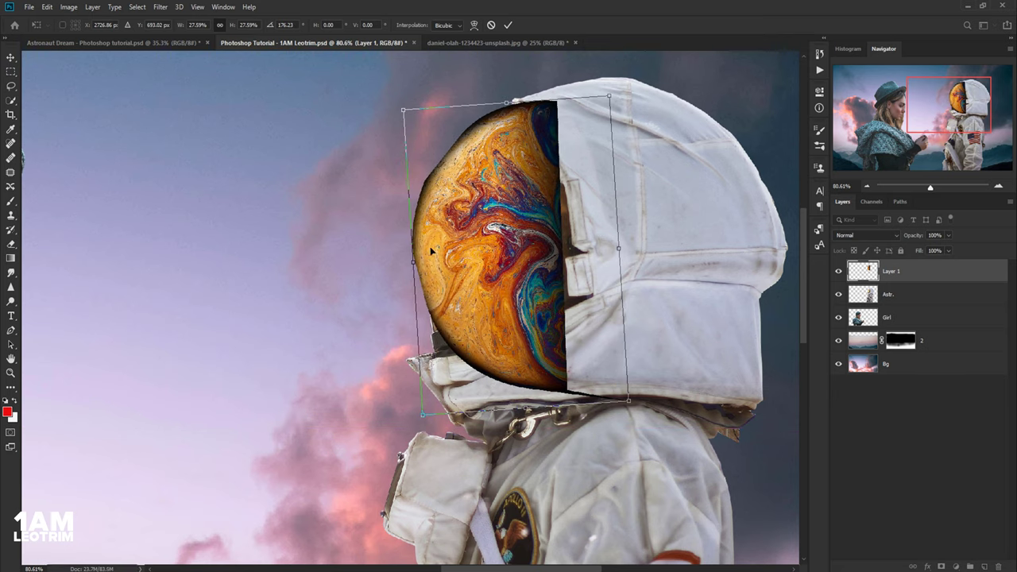
{"action": "left_click_drag", "start_coordinate": [474, 282], "coordinate": [498, 278]}
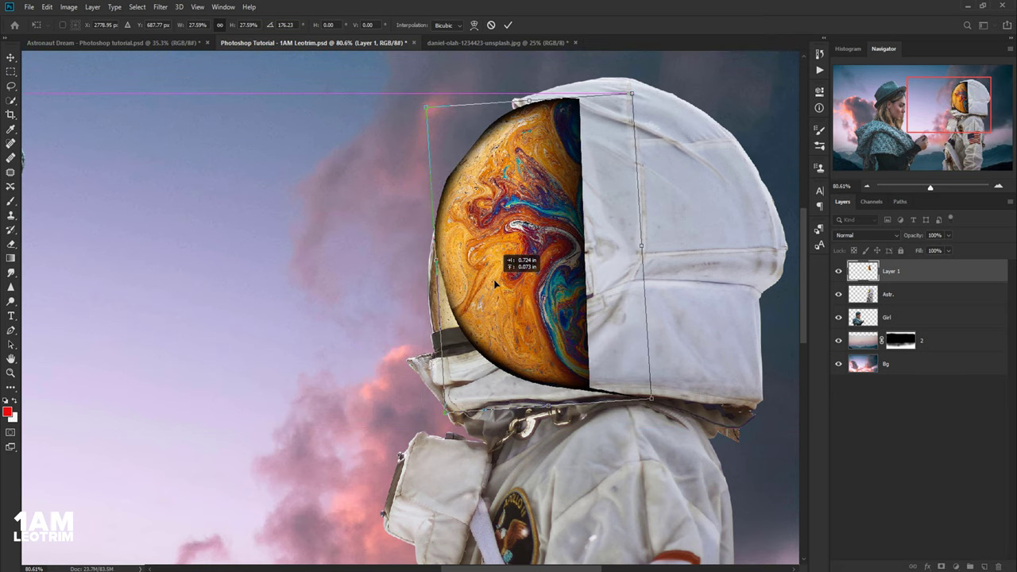
{"action": "left_click_drag", "start_coordinate": [443, 414], "coordinate": [398, 433]}
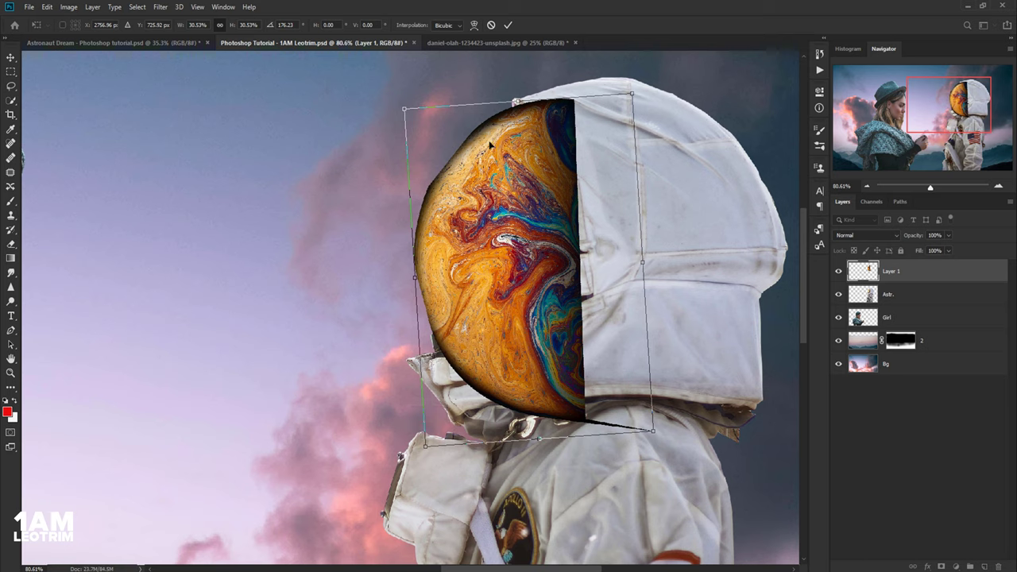
{"action": "left_click_drag", "start_coordinate": [516, 101], "coordinate": [518, 93]}
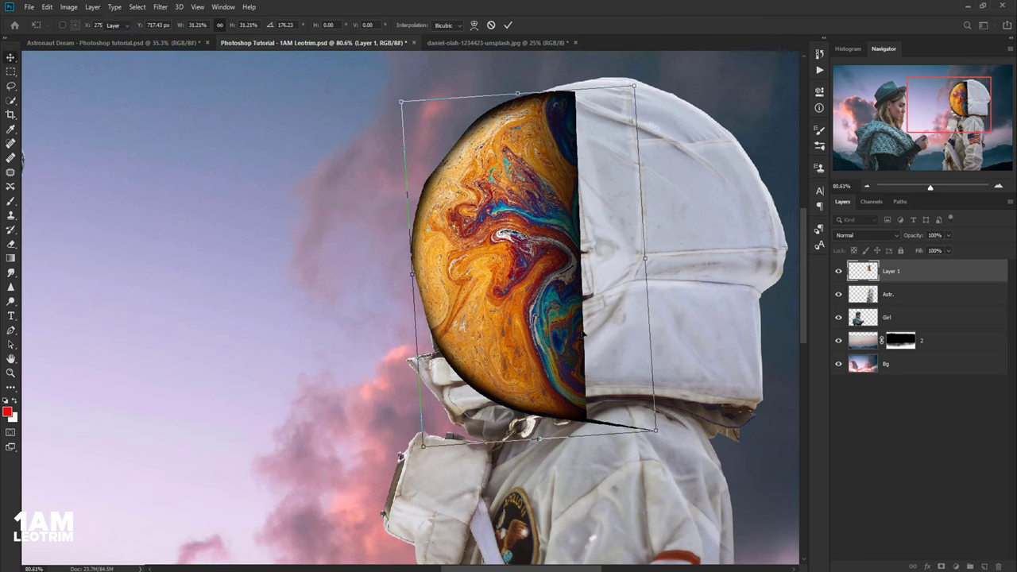
{"action": "key", "text": "Return"}
- Rename the bubble layer to '1' and make it semi-transparent
{"action": "double_click", "coordinate": [891, 272]}
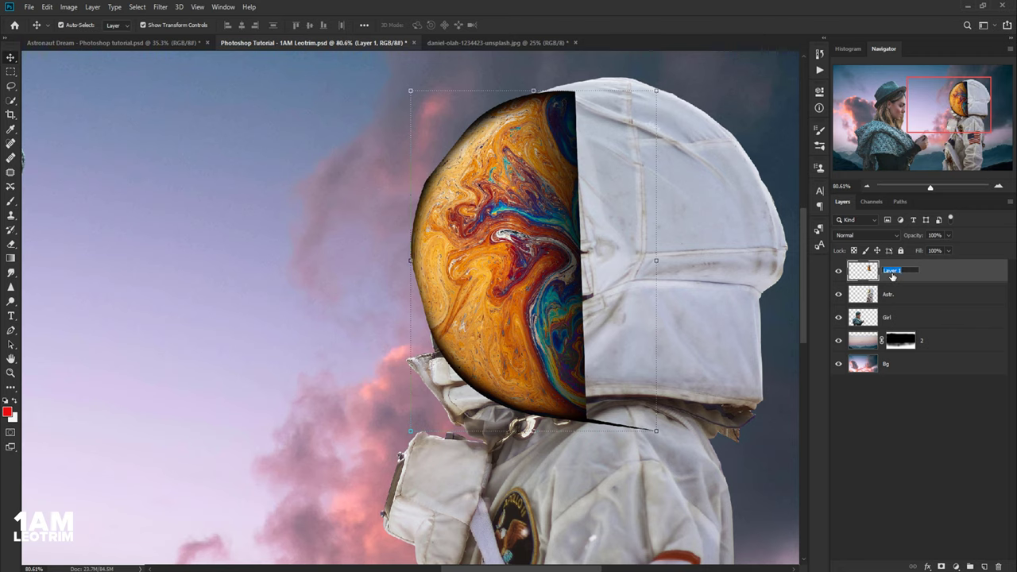
{"action": "type", "text": "1"}
{"action": "key", "text": "Return"}
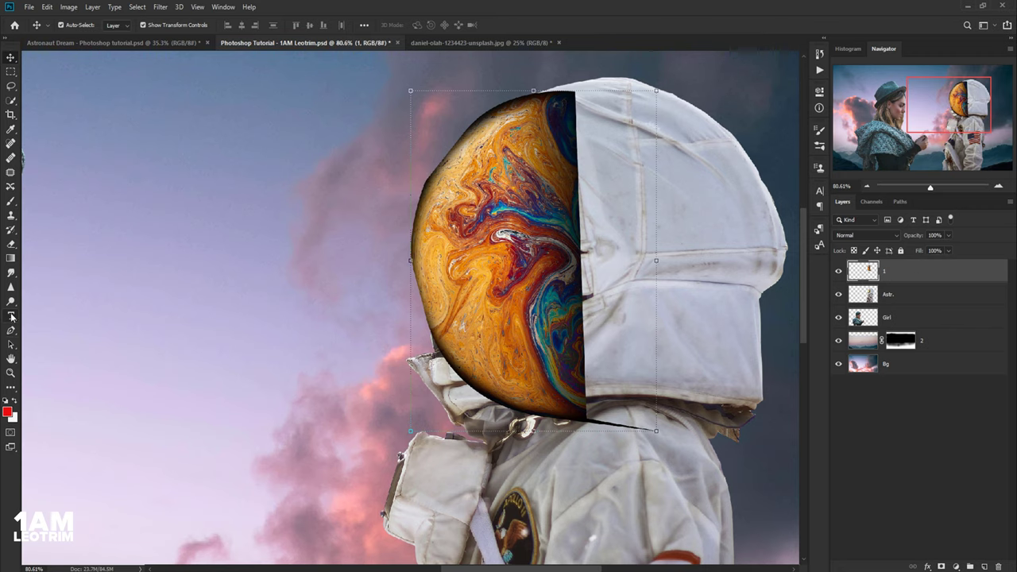
{"action": "left_click", "coordinate": [10, 330]}
{"action": "scroll", "coordinate": [570, 144], "scroll_direction": "up", "scroll_amount": 5}
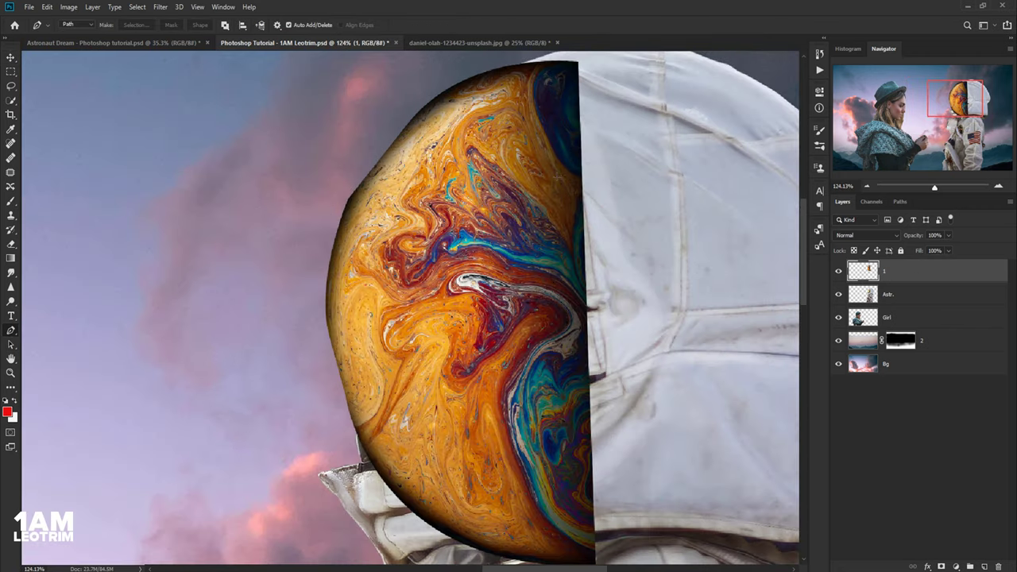
{"action": "left_click", "coordinate": [949, 235]}
{"action": "left_click_drag", "start_coordinate": [949, 249], "coordinate": [922, 250]}
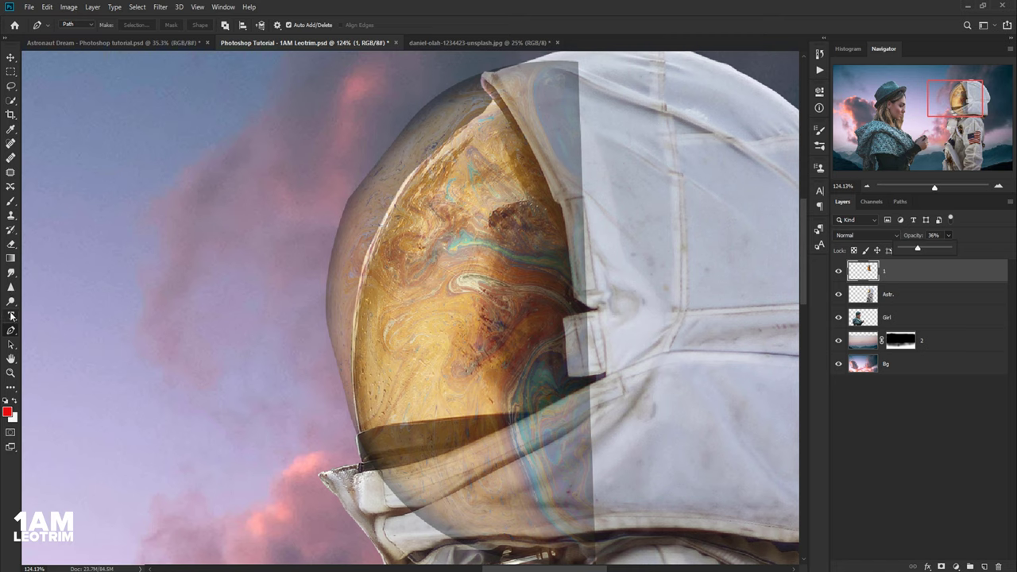
- Start a pen path at the helmet's top edge and trace down along the hood's edge
{"action": "left_click", "coordinate": [499, 83]}
{"action": "scroll", "coordinate": [500, 97], "scroll_direction": "up", "scroll_amount": 5}
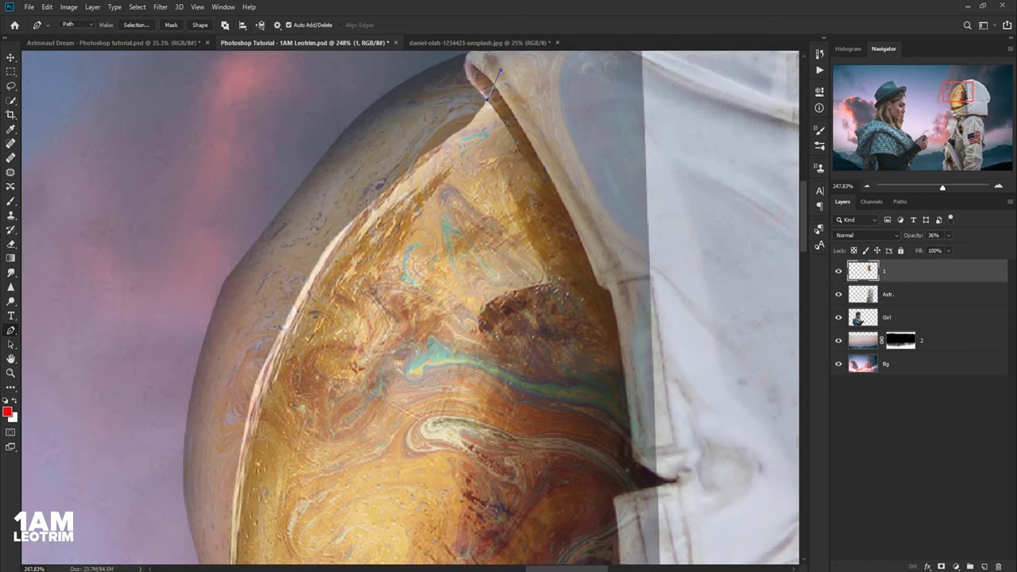
{"action": "scroll", "coordinate": [488, 96], "scroll_direction": "up", "scroll_amount": 3}
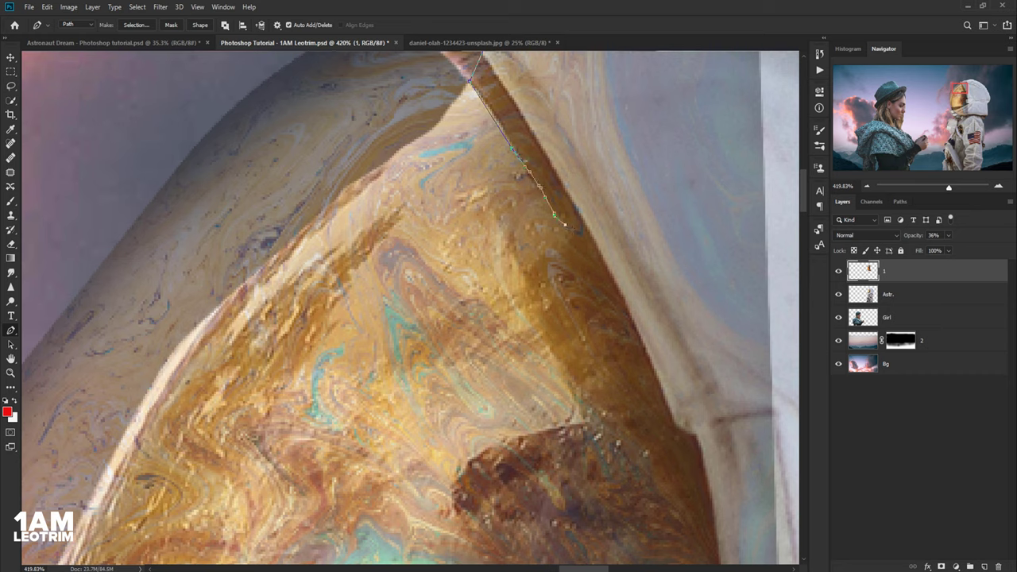
{"action": "left_click", "coordinate": [612, 274]}
{"action": "left_click", "coordinate": [618, 294]}
{"action": "left_click", "coordinate": [655, 373]}
{"action": "scroll", "coordinate": [682, 433], "scroll_direction": "down", "scroll_amount": 4}
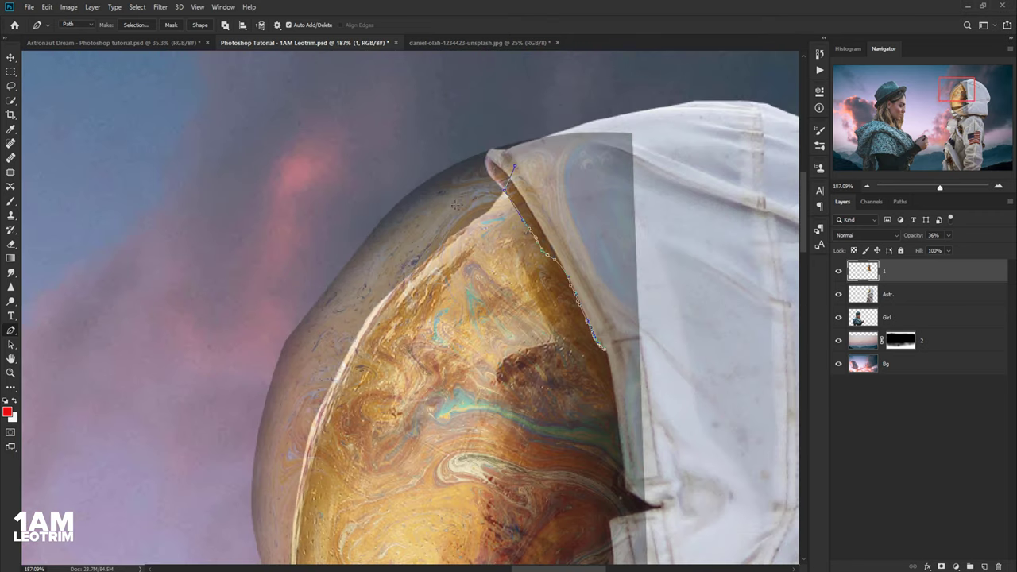
{"action": "scroll", "coordinate": [527, 327], "scroll_direction": "down", "scroll_amount": 2}
{"action": "scroll", "coordinate": [528, 327], "scroll_direction": "up", "scroll_amount": 2}
{"action": "scroll", "coordinate": [528, 327], "scroll_direction": "up", "scroll_amount": 3}
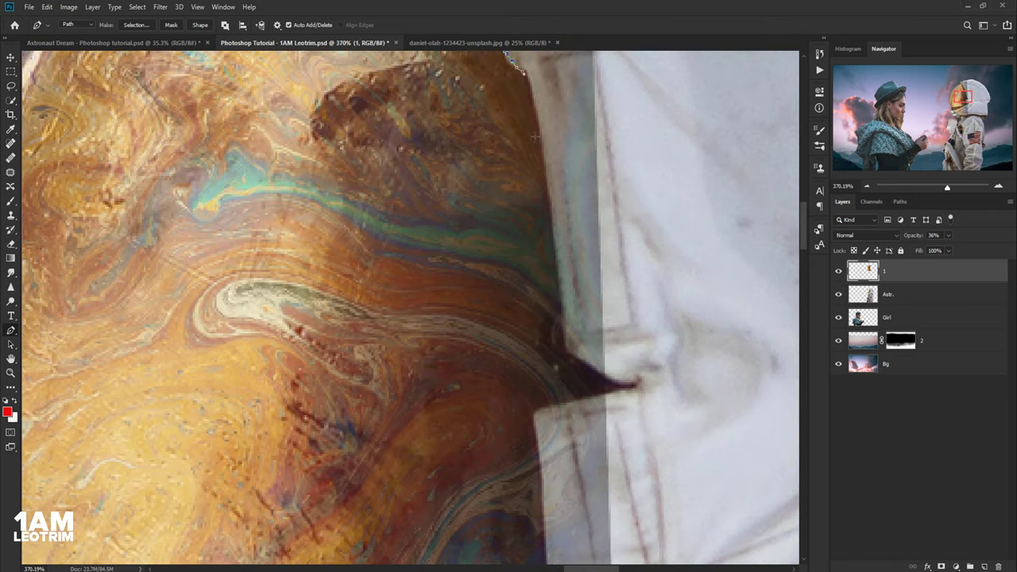
{"action": "left_click", "coordinate": [542, 153]}
{"action": "left_click", "coordinate": [548, 195]}
{"action": "left_click", "coordinate": [555, 225]}
{"action": "left_click", "coordinate": [559, 266]}
{"action": "left_click", "coordinate": [566, 346]}
{"action": "left_click", "coordinate": [586, 358]}
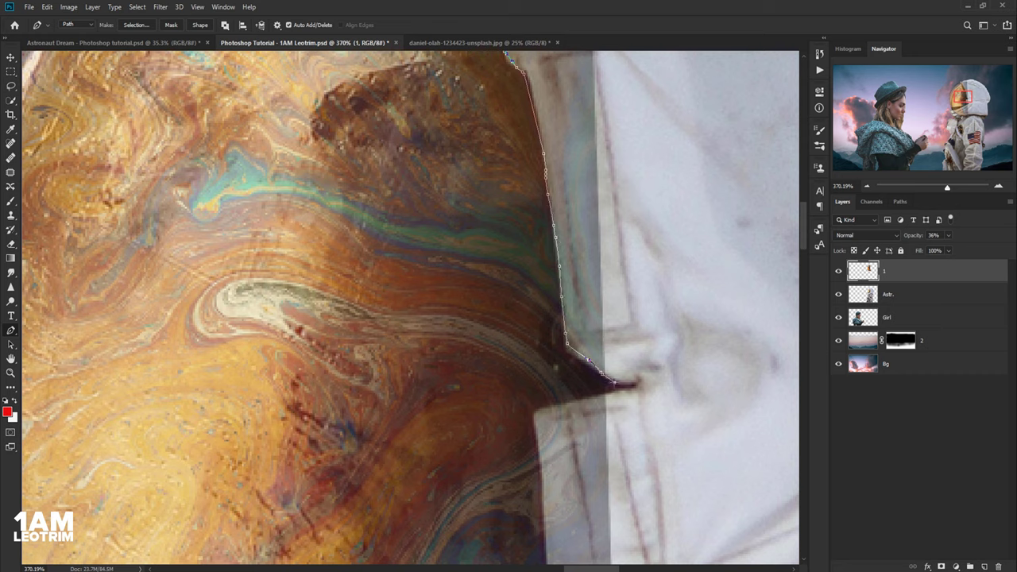
{"action": "left_click", "coordinate": [609, 393]}
- Continue the pen path along the hood's bottom edge
{"action": "scroll", "coordinate": [535, 433], "scroll_direction": "down", "scroll_amount": 3}
{"action": "scroll", "coordinate": [535, 432], "scroll_direction": "down", "scroll_amount": 2}
{"action": "scroll", "coordinate": [525, 305], "scroll_direction": "up", "scroll_amount": 3}
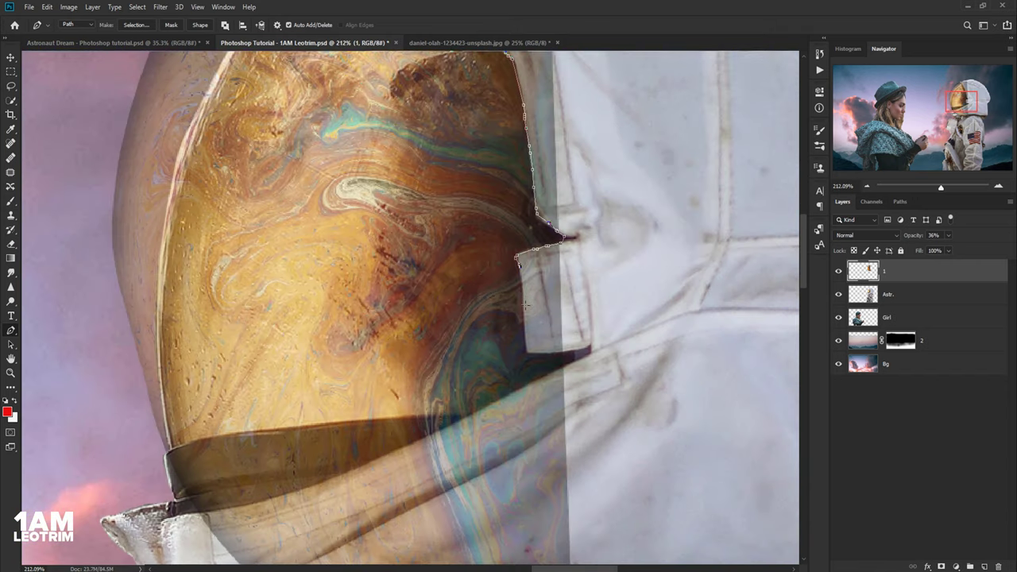
{"action": "scroll", "coordinate": [525, 305], "scroll_direction": "up", "scroll_amount": 2}
{"action": "left_click", "coordinate": [534, 370]}
{"action": "left_click", "coordinate": [559, 374]}
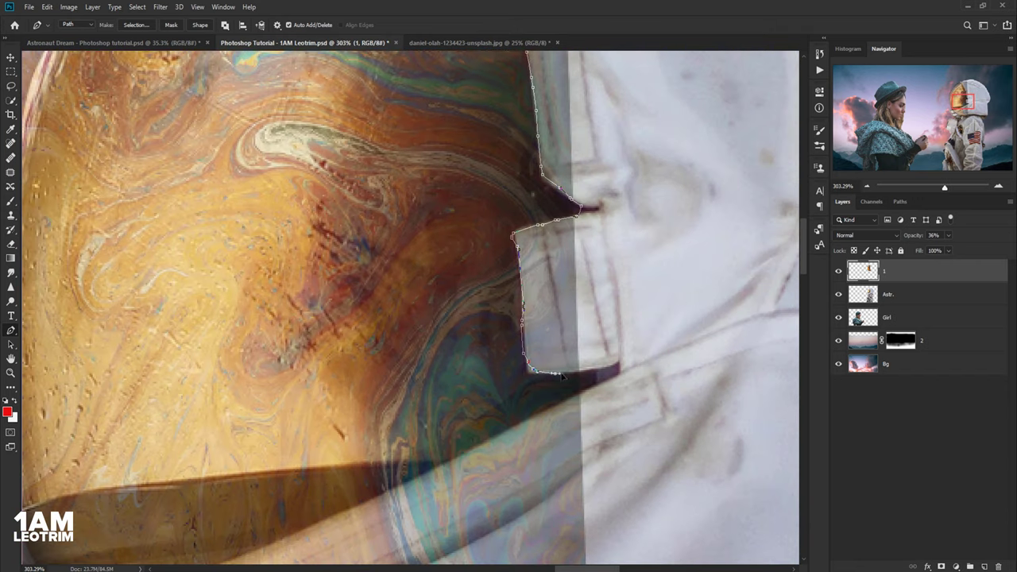
{"action": "left_click", "coordinate": [578, 399]}
{"action": "left_click", "coordinate": [541, 414]}
{"action": "scroll", "coordinate": [492, 435], "scroll_direction": "down", "scroll_amount": 3}
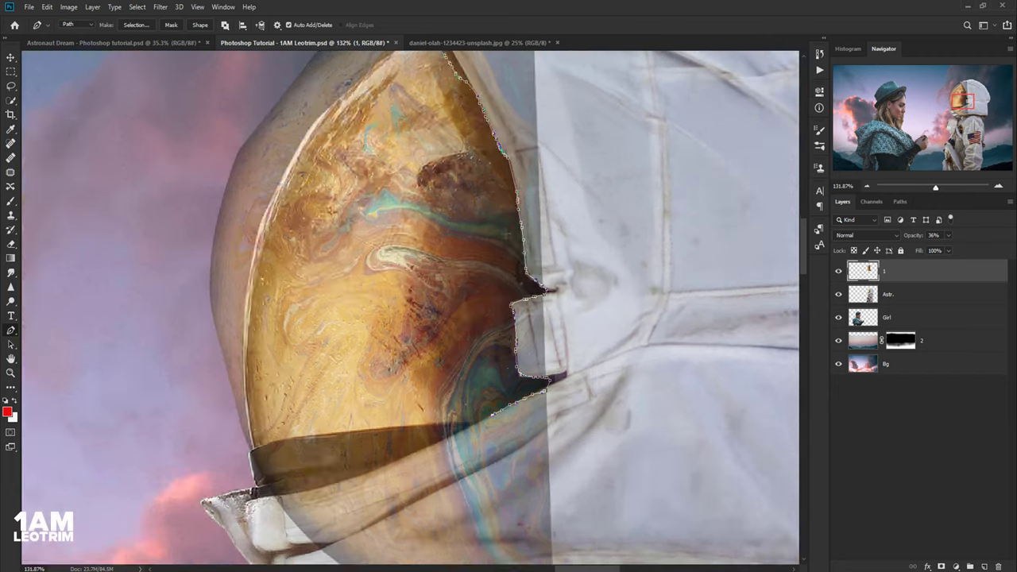
{"action": "scroll", "coordinate": [588, 289], "scroll_direction": "up", "scroll_amount": 3}
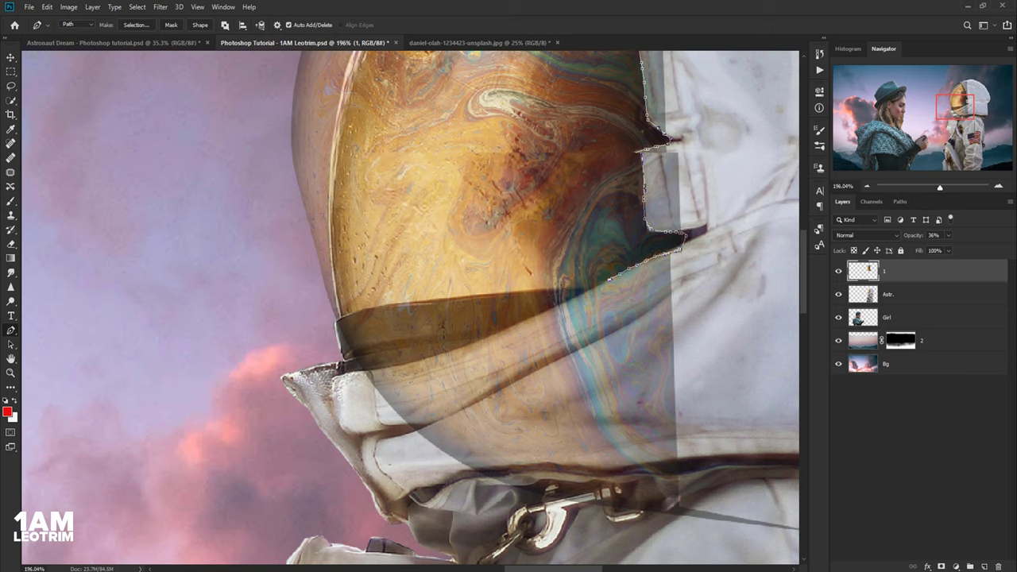
{"action": "scroll", "coordinate": [588, 288], "scroll_direction": "up", "scroll_amount": 1}
- Extend the path leftward along the top of the visor rim to its left end
{"action": "left_click", "coordinate": [584, 290]}
{"action": "left_click", "coordinate": [570, 290]}
{"action": "left_click", "coordinate": [538, 290]}
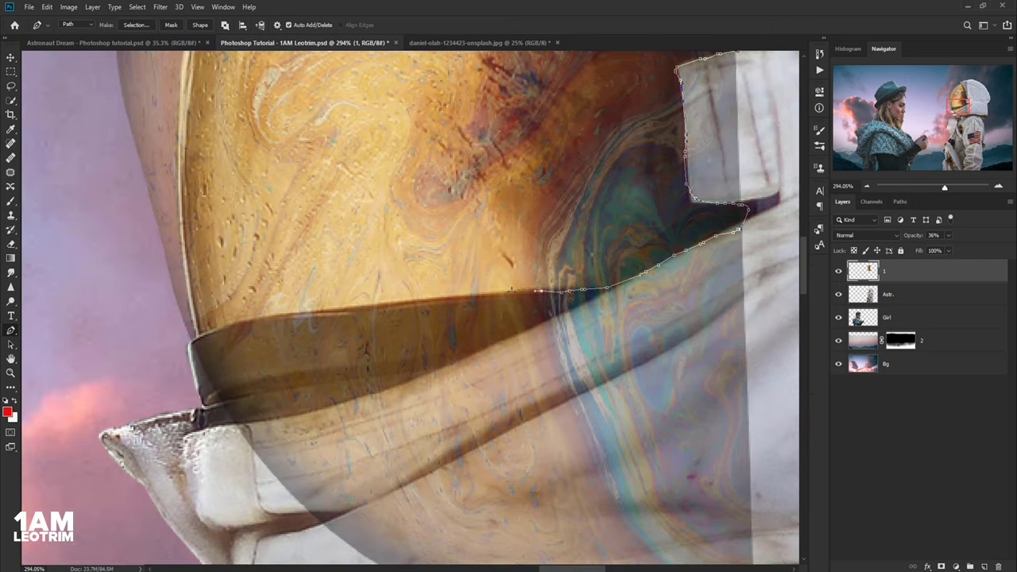
{"action": "left_click", "coordinate": [443, 297]}
{"action": "left_click", "coordinate": [427, 301]}
{"action": "left_click", "coordinate": [406, 301]}
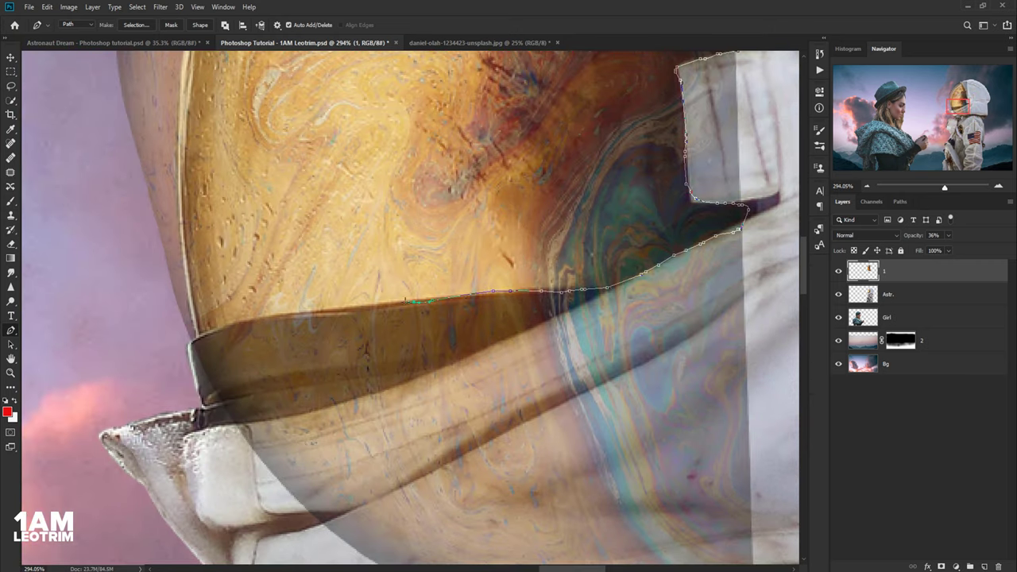
{"action": "left_click", "coordinate": [303, 312]}
- Carry the path down the helmet's left edge, under the collar, and close it around the hood
{"action": "left_click", "coordinate": [159, 344]}
{"action": "left_click", "coordinate": [165, 401]}
{"action": "left_click", "coordinate": [250, 484]}
{"action": "scroll", "coordinate": [244, 453], "scroll_direction": "down", "scroll_amount": 5}
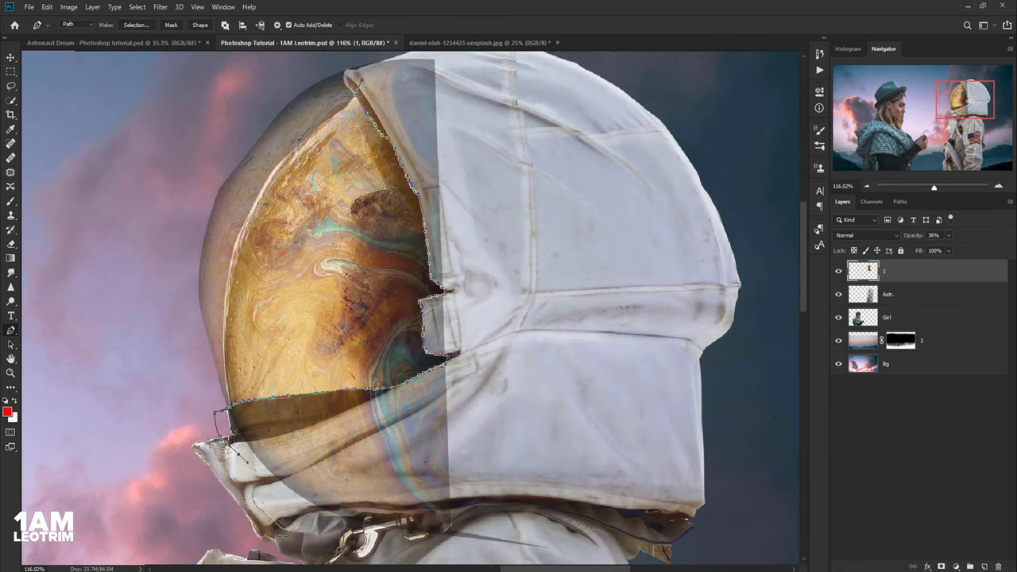
{"action": "left_click", "coordinate": [282, 536]}
{"action": "left_click_drag", "start_coordinate": [459, 559], "coordinate": [563, 554]}
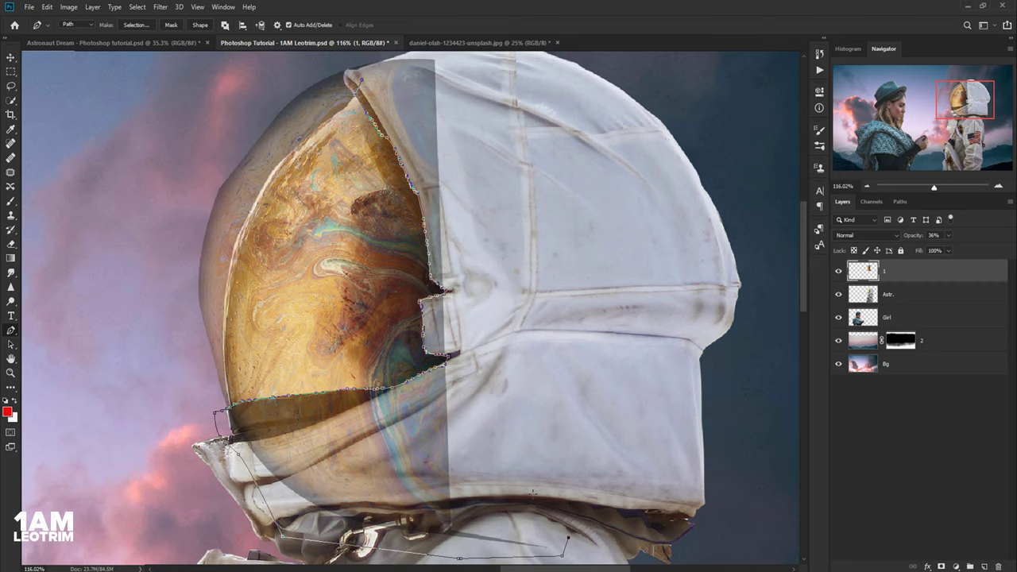
{"action": "left_click", "coordinate": [524, 465]}
{"action": "left_click", "coordinate": [497, 118]}
{"action": "scroll", "coordinate": [493, 227], "scroll_direction": "down", "scroll_amount": 3}
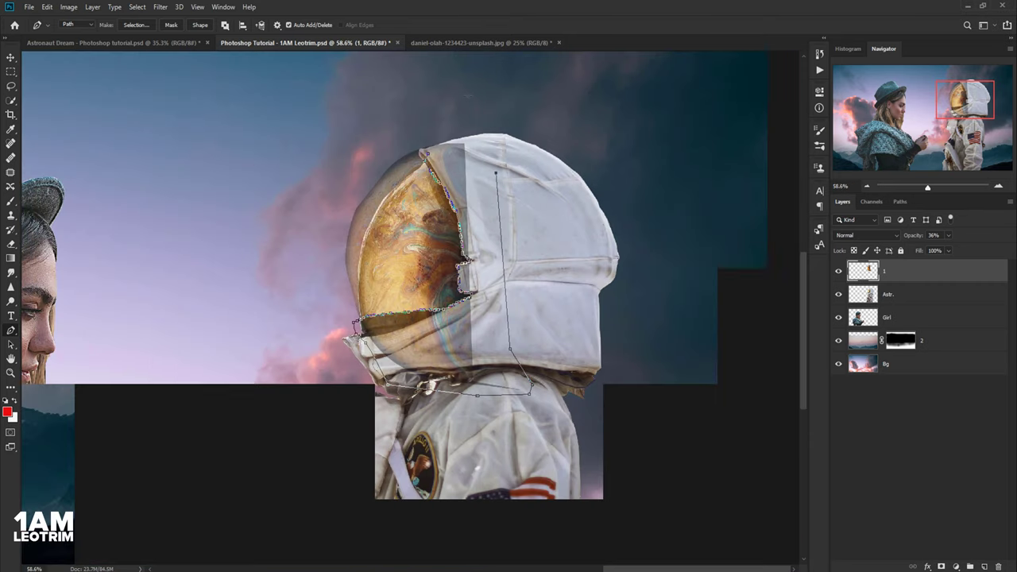
- Turn the path into a 0 px feathered selection and clear it from the visor layer
{"action": "left_click", "coordinate": [135, 25]}
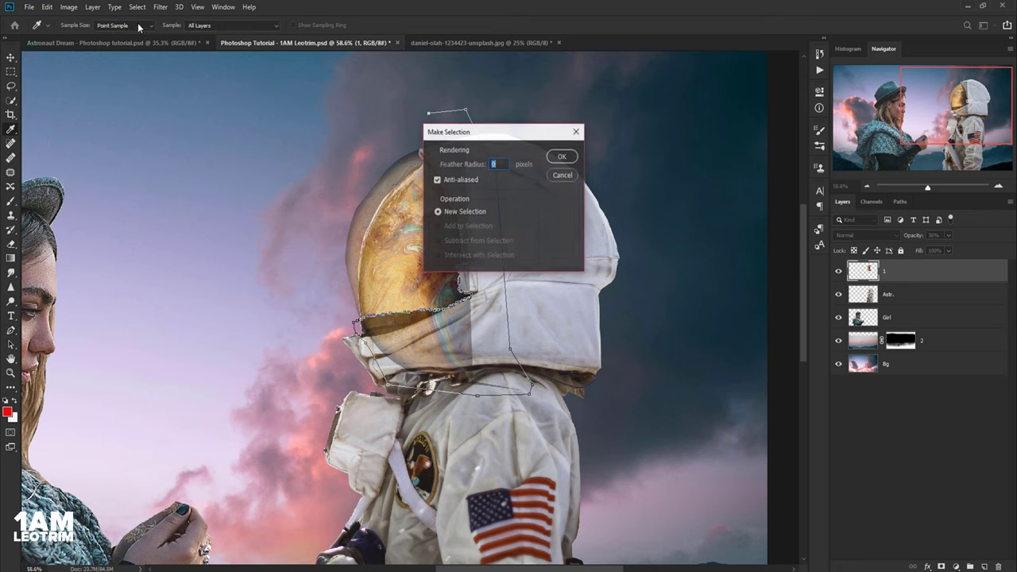
{"action": "key", "text": "Return"}
{"action": "left_click", "coordinate": [47, 6]}
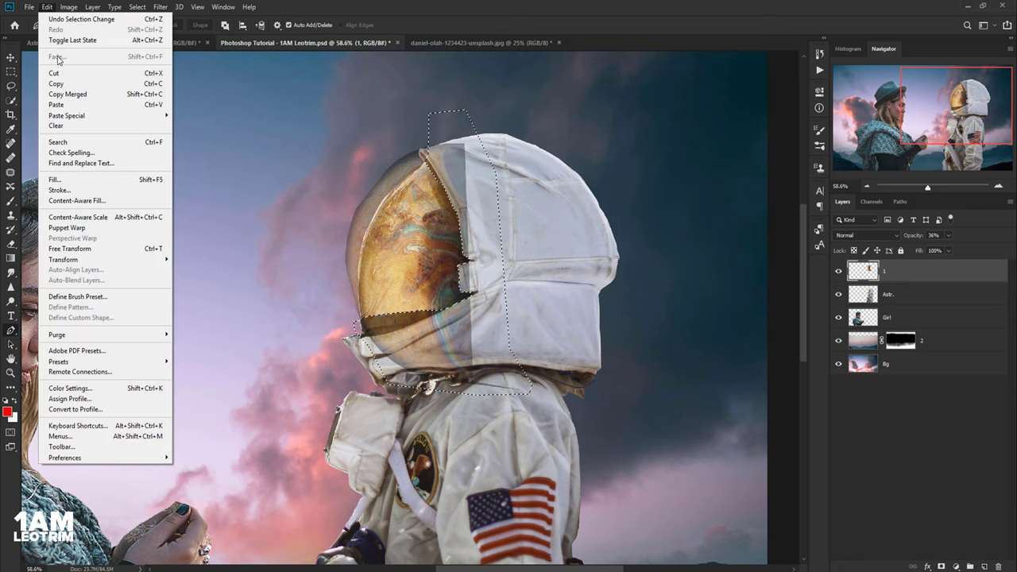
{"action": "left_click", "coordinate": [71, 104]}
{"action": "scroll", "coordinate": [433, 121], "scroll_direction": "up", "scroll_amount": 3}
- Start a new pen path at the visor–hood junction and trace down the visor's outer edge
{"action": "scroll", "coordinate": [429, 147], "scroll_direction": "up", "scroll_amount": 2}
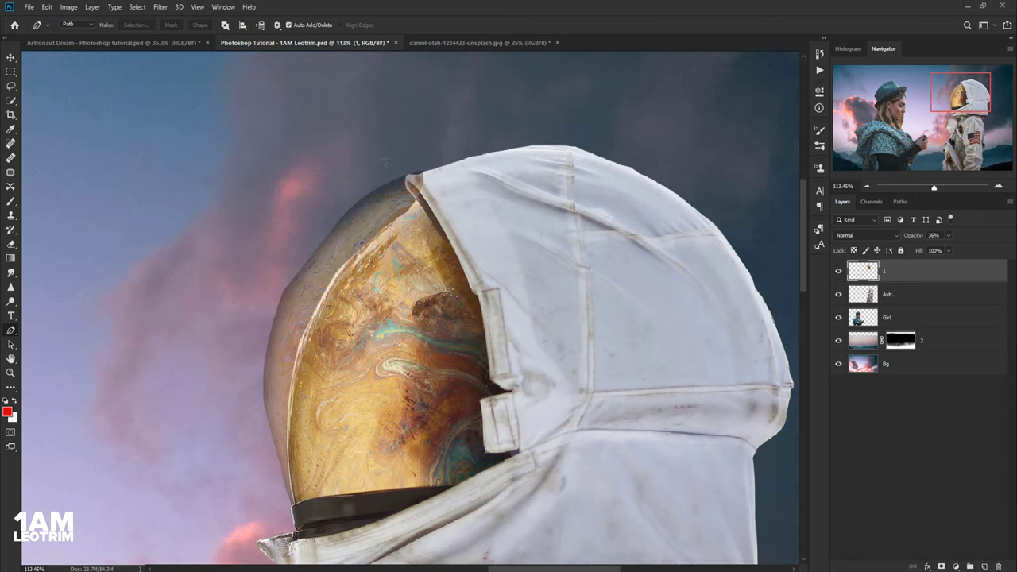
{"action": "scroll", "coordinate": [429, 147], "scroll_direction": "up", "scroll_amount": 2}
{"action": "scroll", "coordinate": [452, 228], "scroll_direction": "up", "scroll_amount": 1}
{"action": "left_click", "coordinate": [452, 226]}
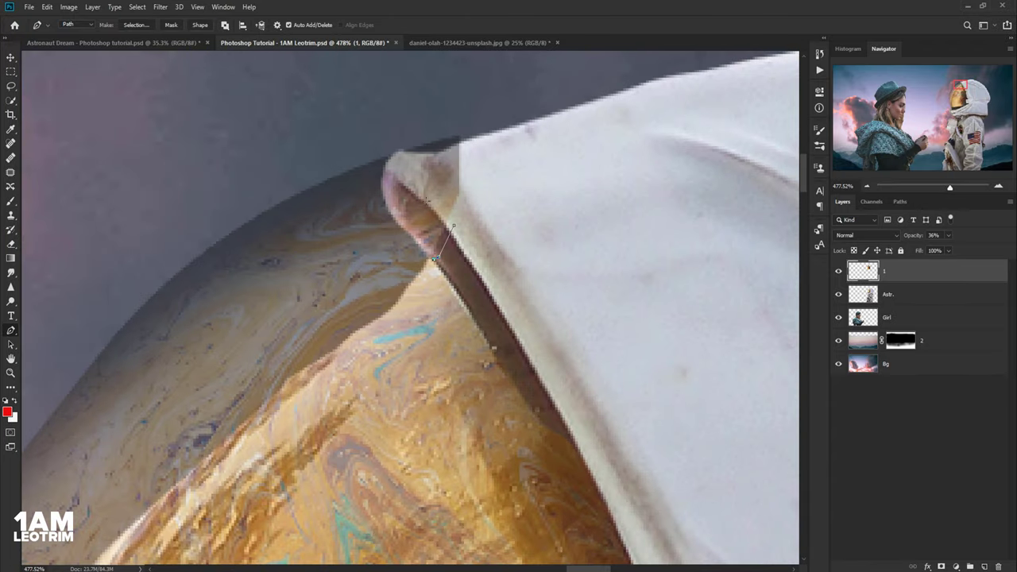
{"action": "scroll", "coordinate": [435, 259], "scroll_direction": "up", "scroll_amount": 3}
{"action": "left_click", "coordinate": [423, 319]}
{"action": "left_click", "coordinate": [412, 333]}
{"action": "left_click", "coordinate": [404, 347]}
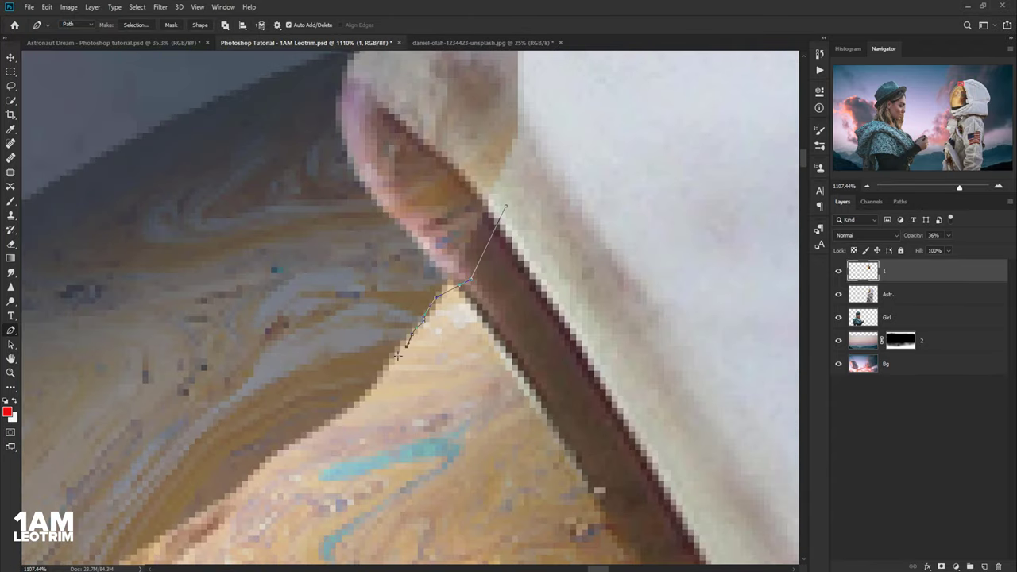
{"action": "left_click", "coordinate": [377, 371]}
{"action": "scroll", "coordinate": [270, 469], "scroll_direction": "down", "scroll_amount": 3}
{"action": "scroll", "coordinate": [498, 215], "scroll_direction": "down", "scroll_amount": 2}
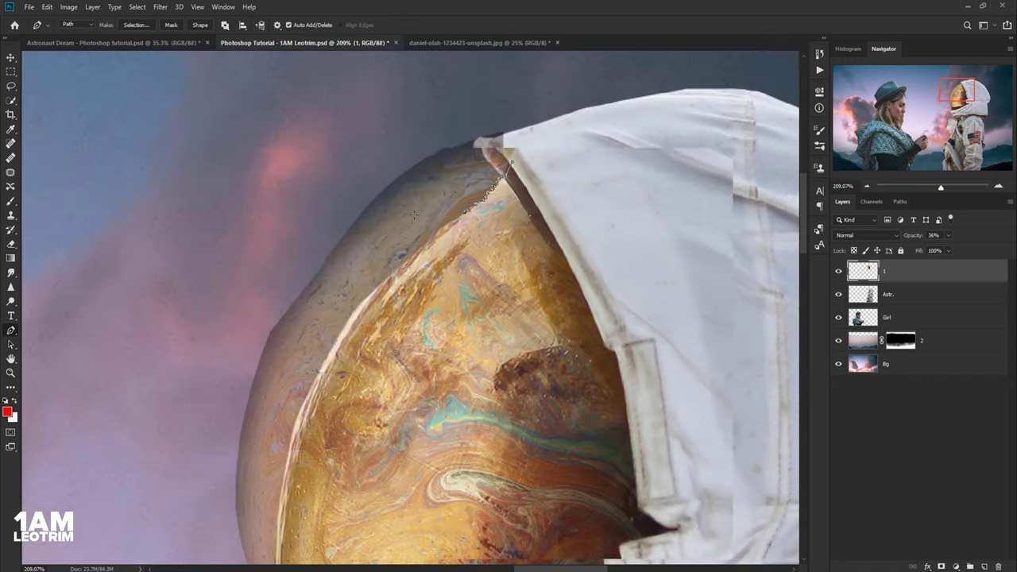
{"action": "scroll", "coordinate": [501, 212], "scroll_direction": "up", "scroll_amount": 3}
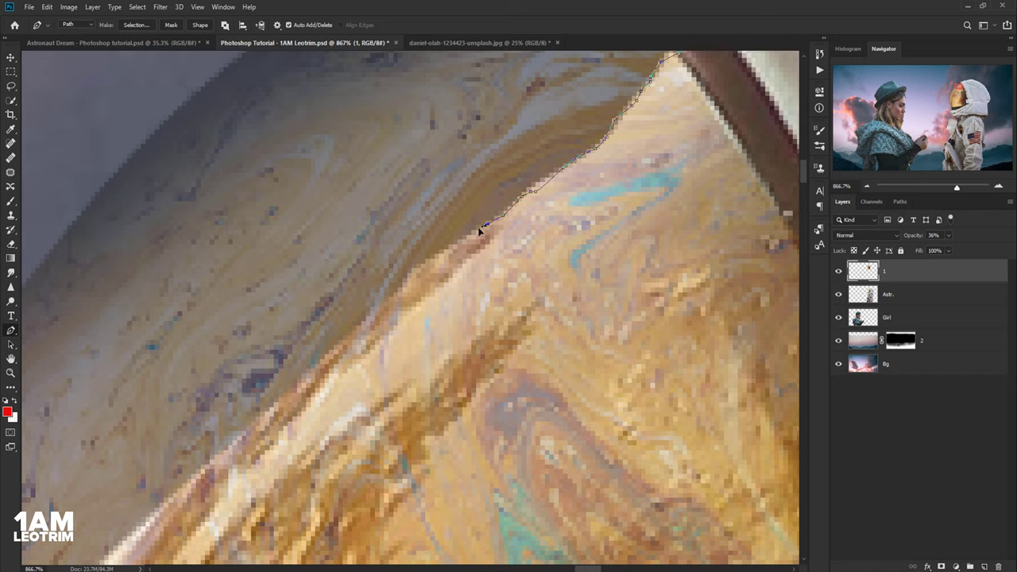
{"action": "left_click", "coordinate": [385, 300]}
- Curve the path along the visor rim down to its bottom point
{"action": "scroll", "coordinate": [338, 362], "scroll_direction": "down", "scroll_amount": 3}
{"action": "scroll", "coordinate": [373, 294], "scroll_direction": "down", "scroll_amount": 2}
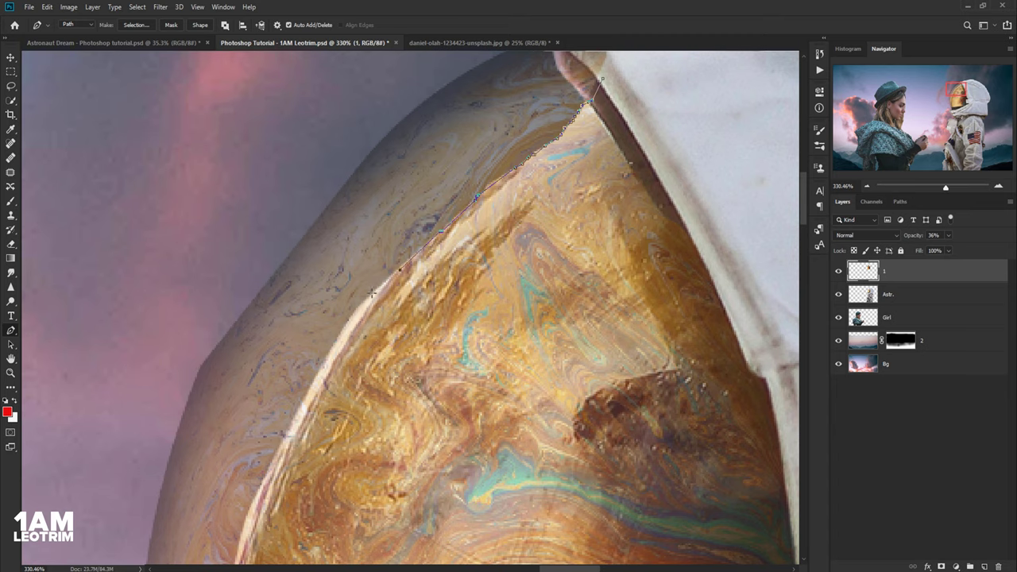
{"action": "scroll", "coordinate": [334, 350], "scroll_direction": "down", "scroll_amount": 2}
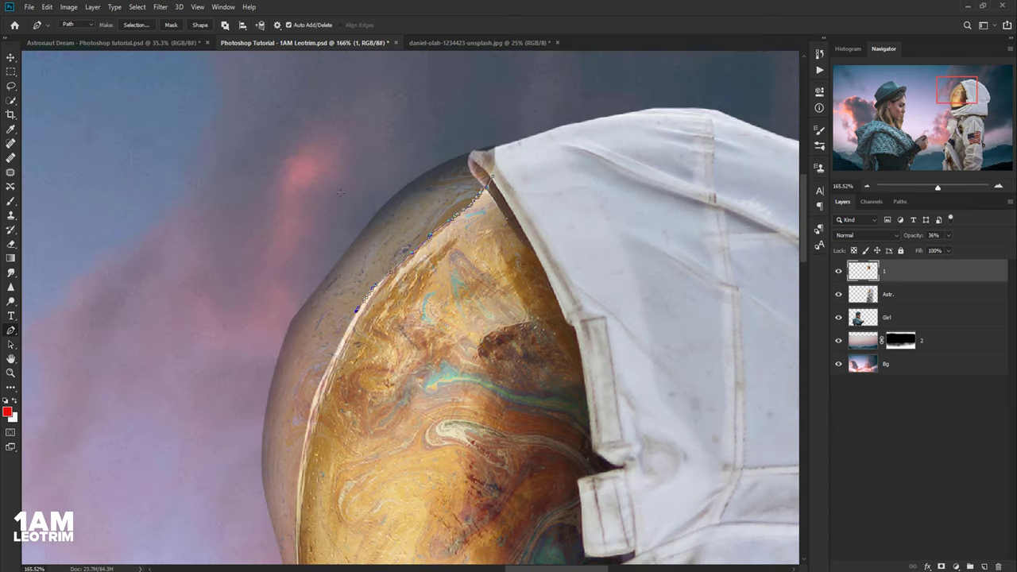
{"action": "scroll", "coordinate": [321, 346], "scroll_direction": "up", "scroll_amount": 3}
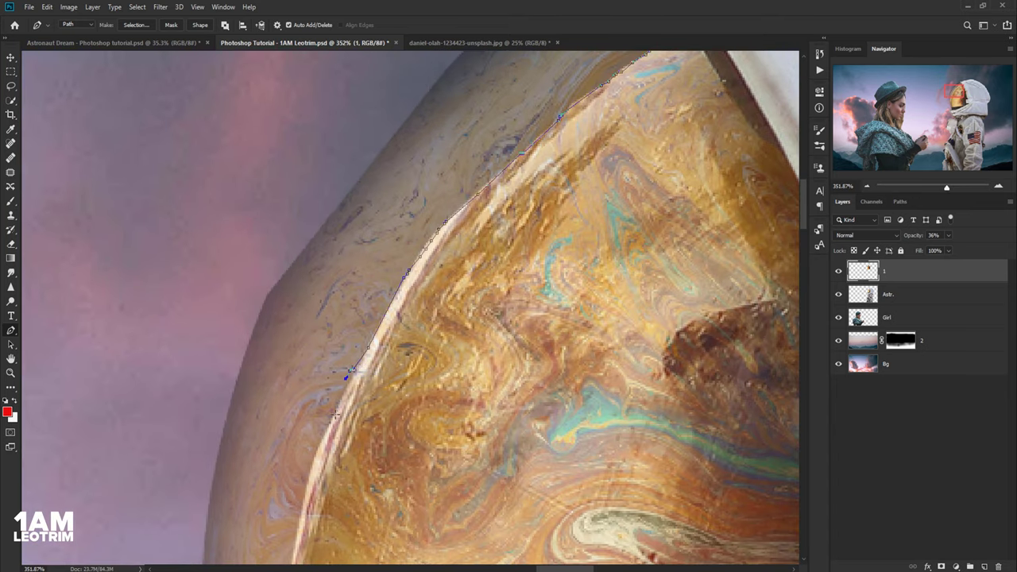
{"action": "scroll", "coordinate": [317, 477], "scroll_direction": "down", "scroll_amount": 2}
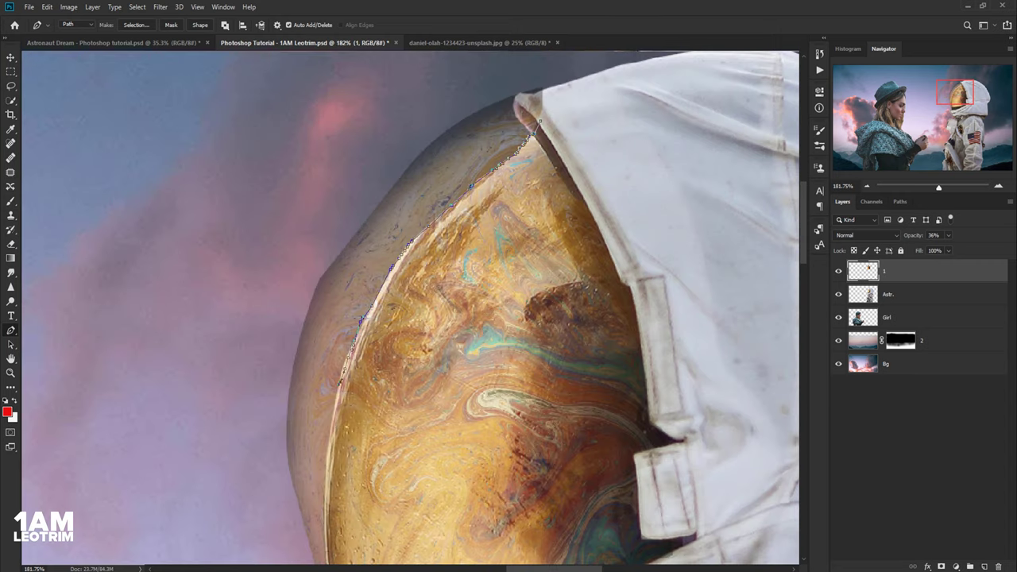
{"action": "scroll", "coordinate": [339, 302], "scroll_direction": "up", "scroll_amount": 3}
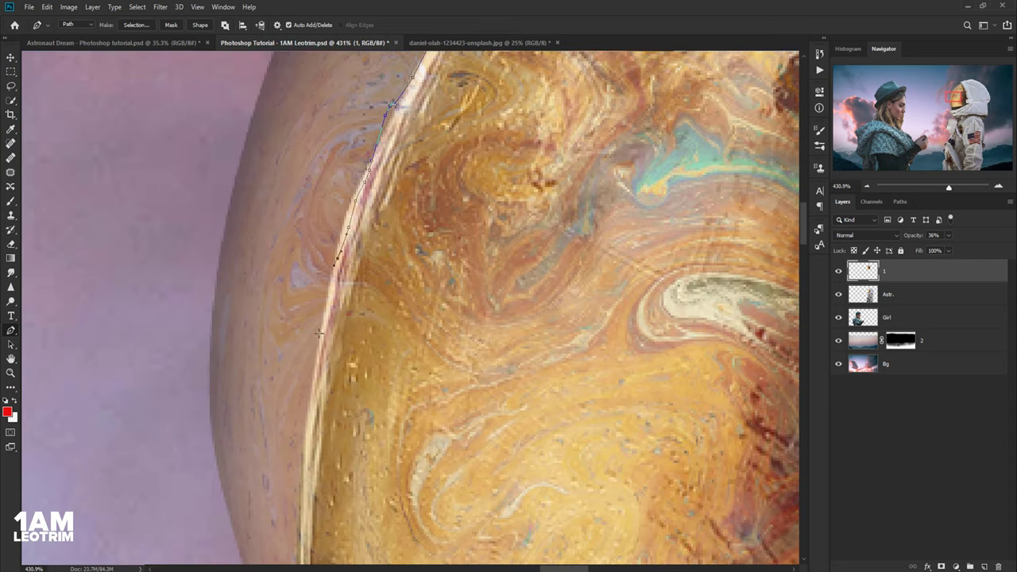
{"action": "scroll", "coordinate": [318, 341], "scroll_direction": "down", "scroll_amount": 5}
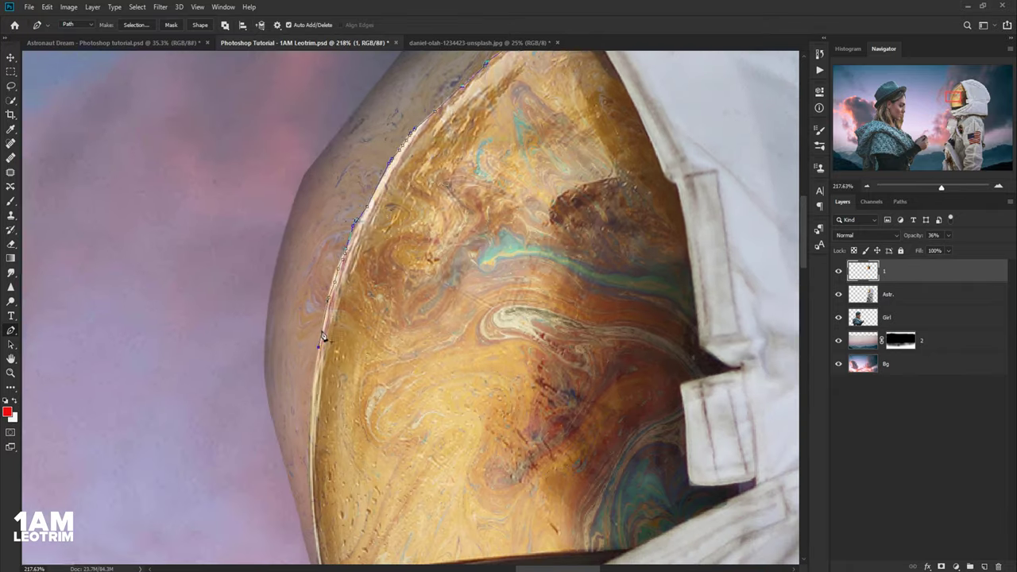
{"action": "scroll", "coordinate": [314, 357], "scroll_direction": "down", "scroll_amount": 4}
{"action": "scroll", "coordinate": [306, 409], "scroll_direction": "up", "scroll_amount": 5}
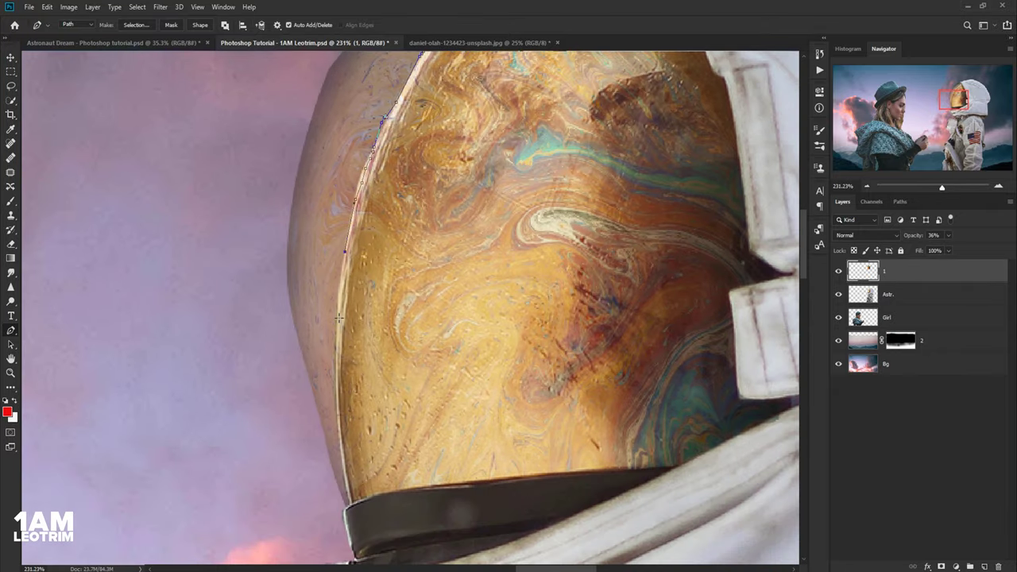
{"action": "left_click_drag", "start_coordinate": [338, 317], "coordinate": [345, 475]}
{"action": "left_click", "coordinate": [348, 499]}
- Loop the path out across the sky to enclose the area outside the visor
{"action": "left_click", "coordinate": [309, 543]}
{"action": "left_click", "coordinate": [268, 502]}
{"action": "left_click", "coordinate": [182, 329]}
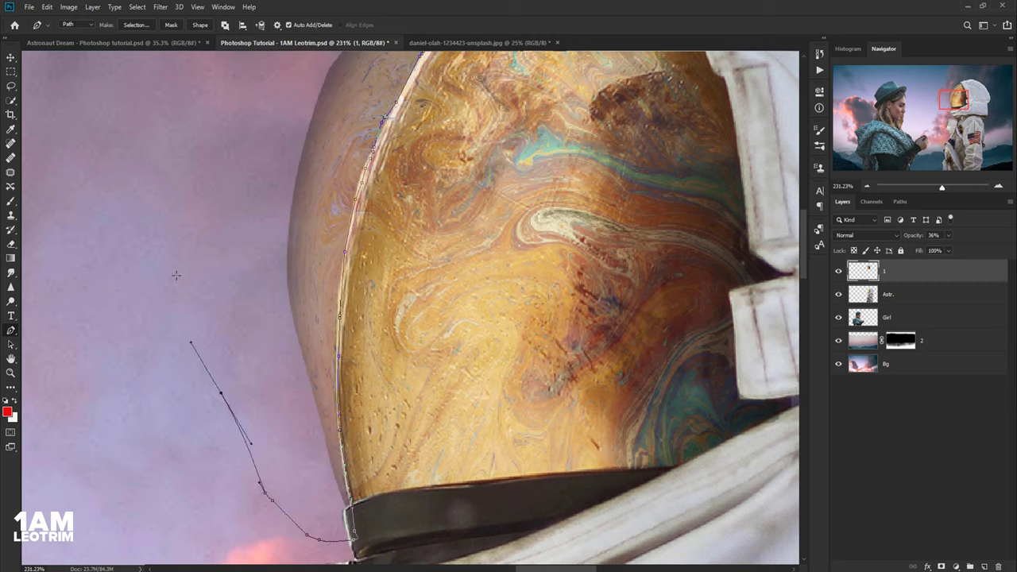
{"action": "left_click", "coordinate": [175, 267]}
{"action": "left_click", "coordinate": [180, 226]}
{"action": "scroll", "coordinate": [269, 270], "scroll_direction": "down", "scroll_amount": 5}
{"action": "left_click", "coordinate": [275, 101]}
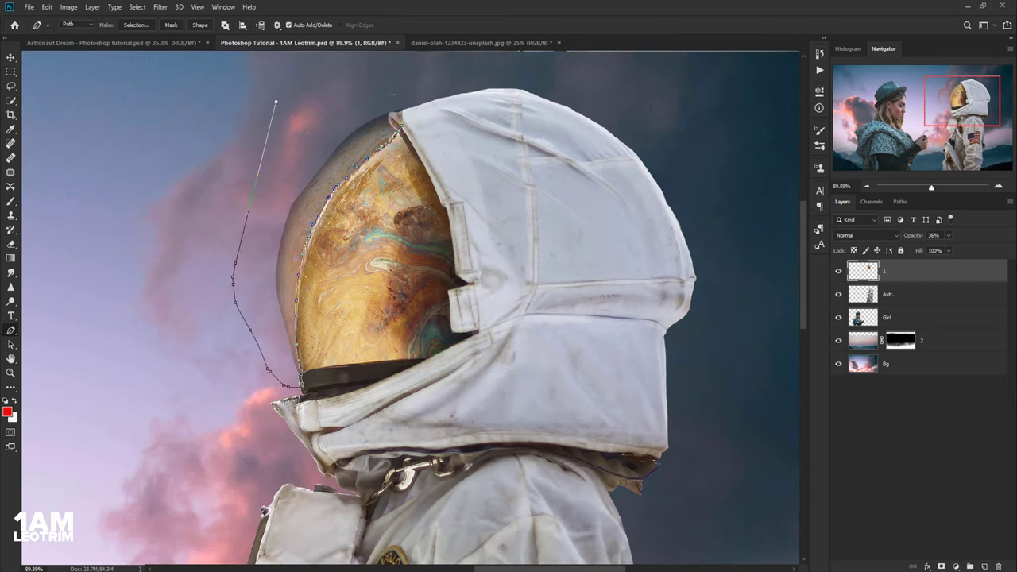
- Make a 0 px feathered selection from the path and cut it away
{"action": "left_click", "coordinate": [145, 27]}
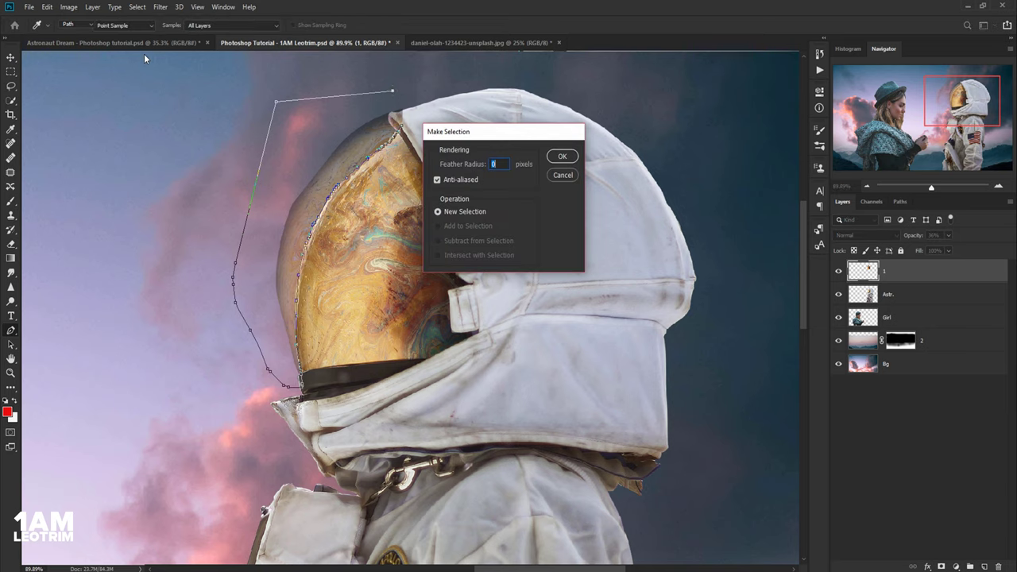
{"action": "key", "text": "Return"}
{"action": "left_click", "coordinate": [48, 8]}
{"action": "left_click", "coordinate": [53, 70]}
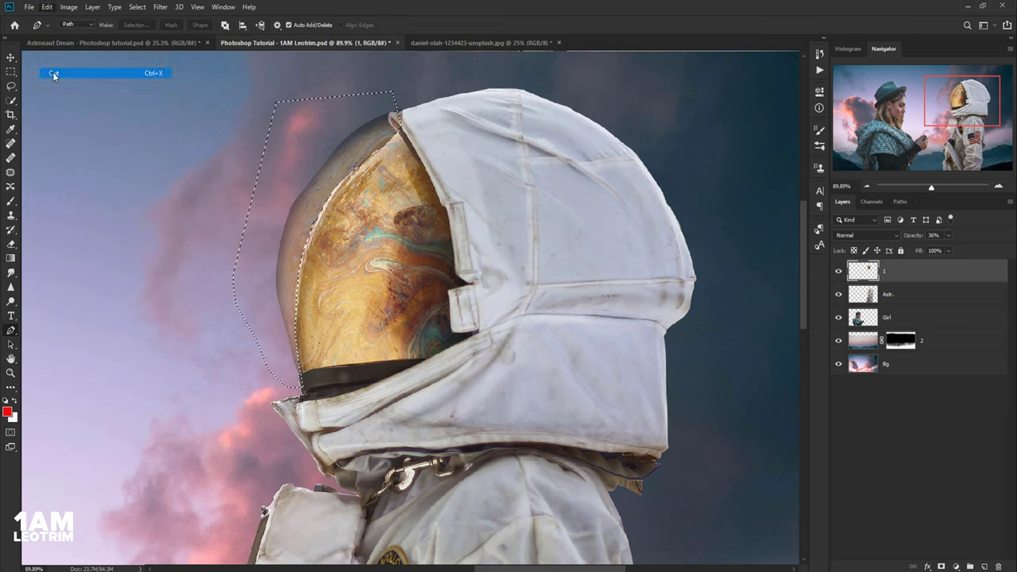
- Lower the visor layer's opacity to 88%
{"action": "left_click", "coordinate": [947, 235]}
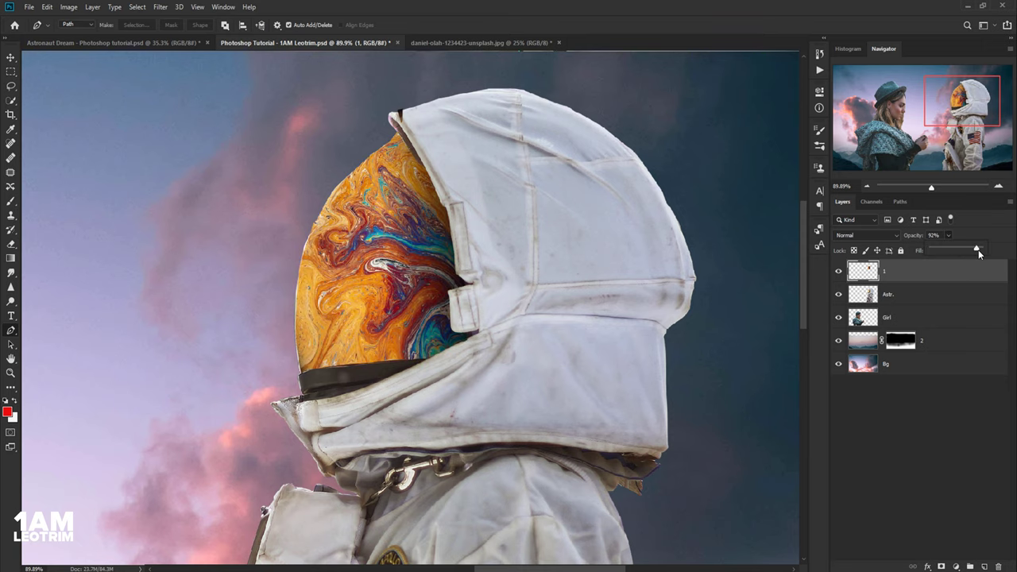
{"action": "left_click_drag", "start_coordinate": [979, 251], "coordinate": [975, 250]}
{"action": "scroll", "coordinate": [460, 223], "scroll_direction": "down", "scroll_amount": 5}
- In the rose document, toggle the rose's layer mask off and back on
{"action": "left_click", "coordinate": [435, 45]}
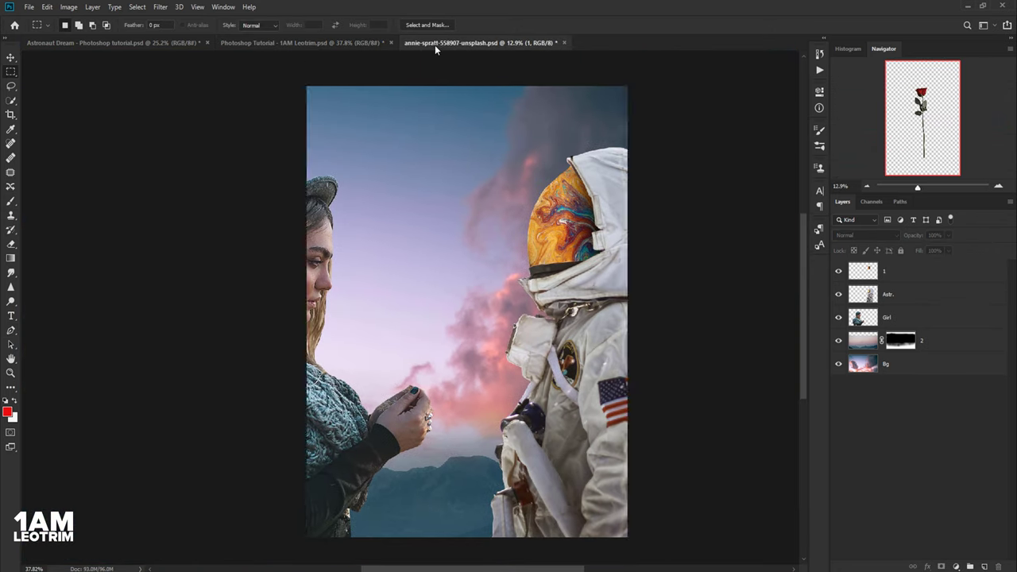
{"action": "right_click", "coordinate": [880, 285]}
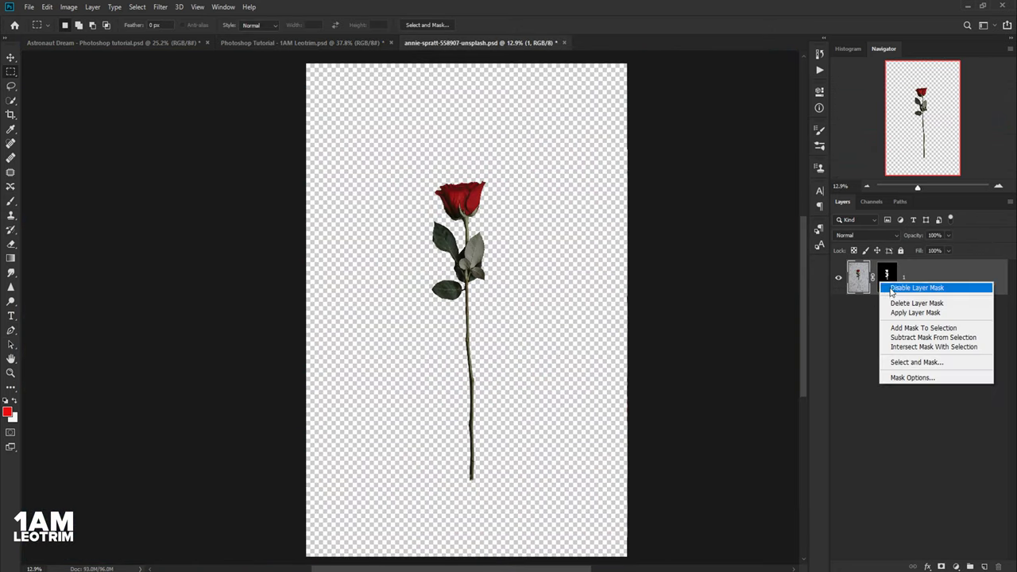
{"action": "left_click", "coordinate": [888, 284]}
{"action": "right_click", "coordinate": [885, 272]}
{"action": "left_click", "coordinate": [896, 274]}
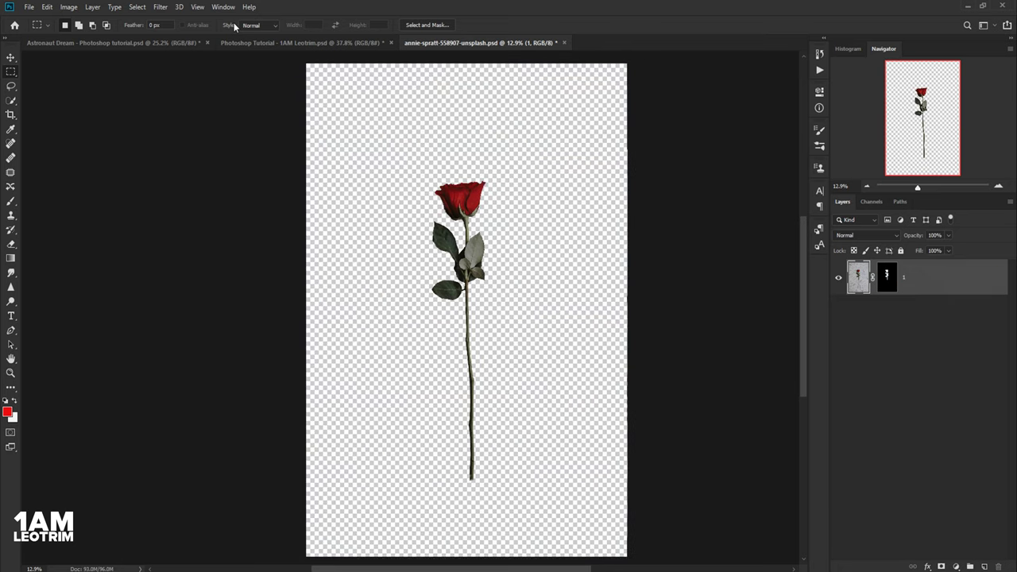
- Marquee the rose, Copy Merged, and paste it into the astronaut scene
{"action": "left_click_drag", "start_coordinate": [409, 175], "coordinate": [533, 492]}
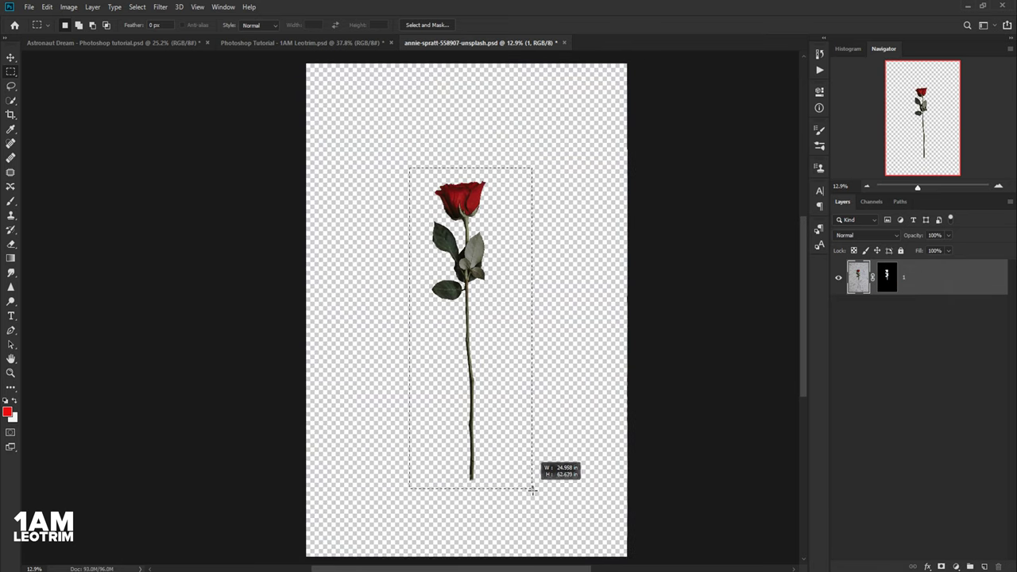
{"action": "left_click", "coordinate": [47, 7]}
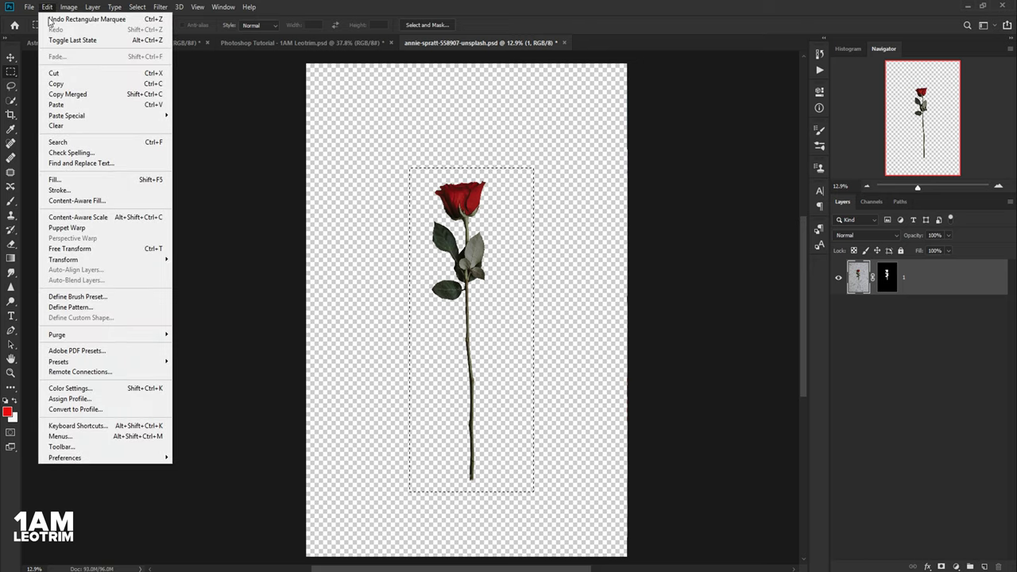
{"action": "left_click", "coordinate": [68, 95]}
{"action": "left_click", "coordinate": [246, 43]}
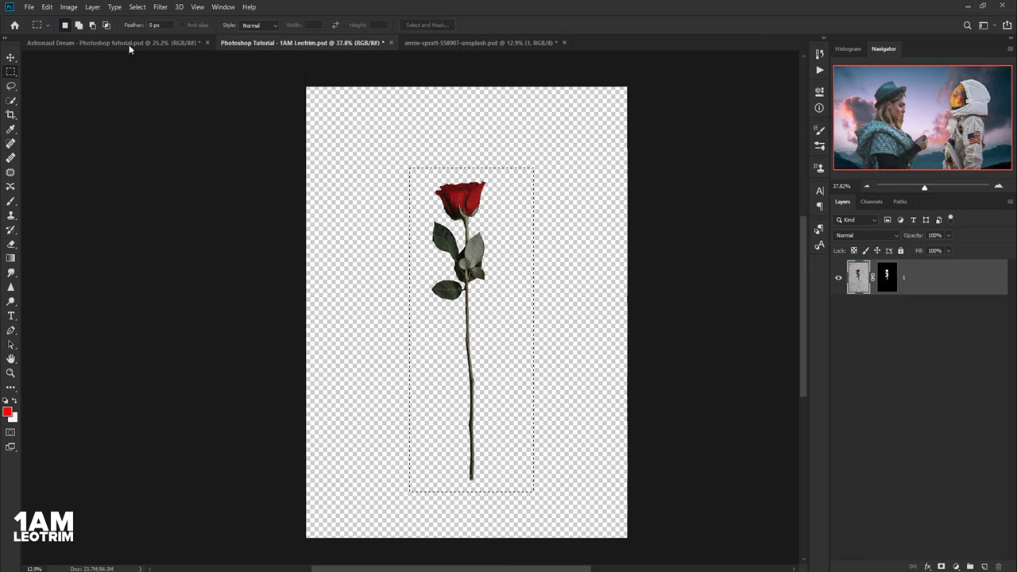
{"action": "left_click", "coordinate": [46, 6]}
{"action": "left_click", "coordinate": [62, 104]}
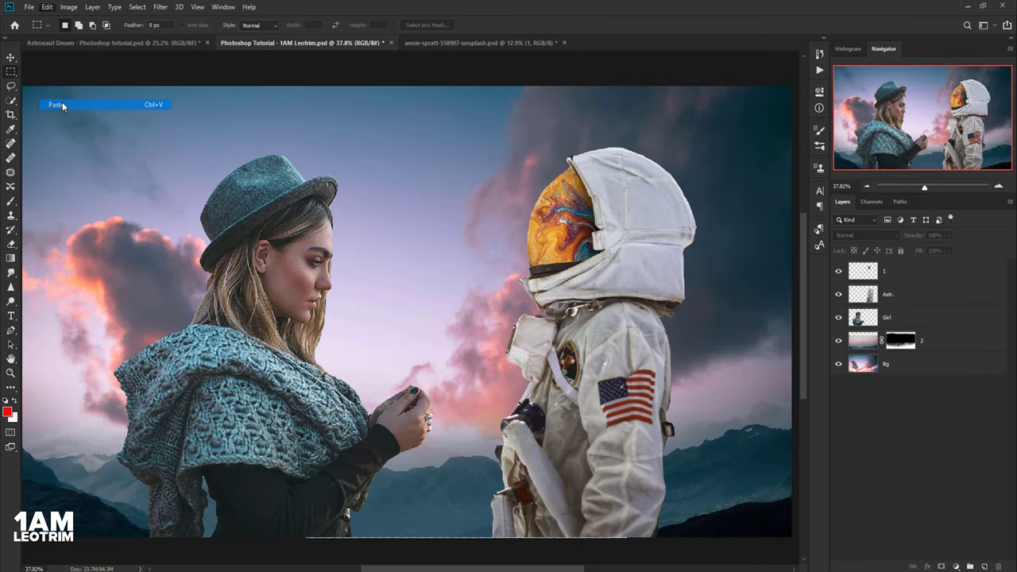
- Scale the rose down to about 15% and commit the transform
{"action": "left_click", "coordinate": [11, 58]}
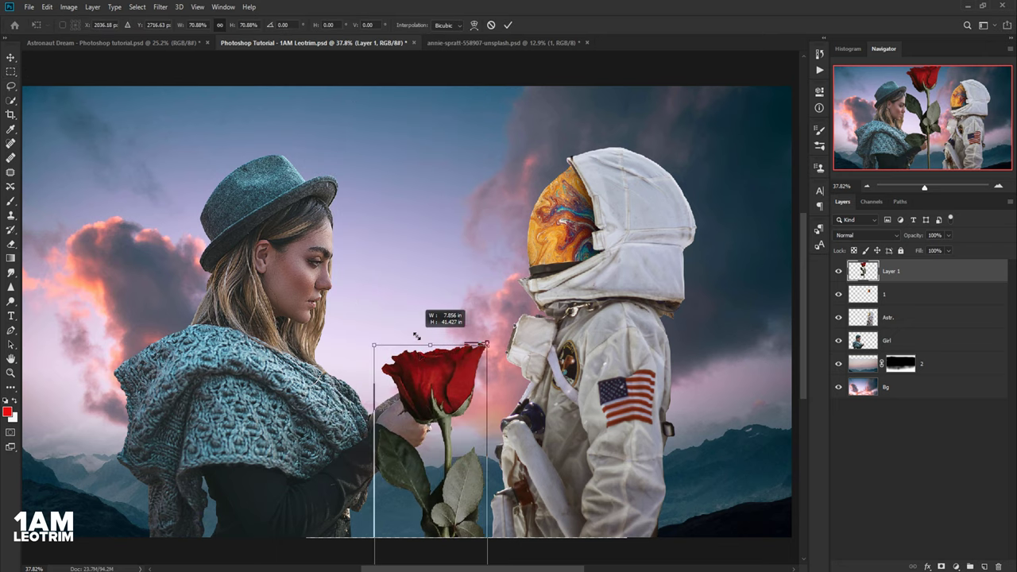
{"action": "mouse_move", "coordinate": [331, 91]}
{"action": "left_mouse_down"}
{"action": "mouse_move", "coordinate": [421, 337]}
{"action": "mouse_move", "coordinate": [376, 130]}
{"action": "mouse_move", "coordinate": [422, 405]}
{"action": "mouse_move", "coordinate": [460, 184]}
{"action": "left_mouse_up"}
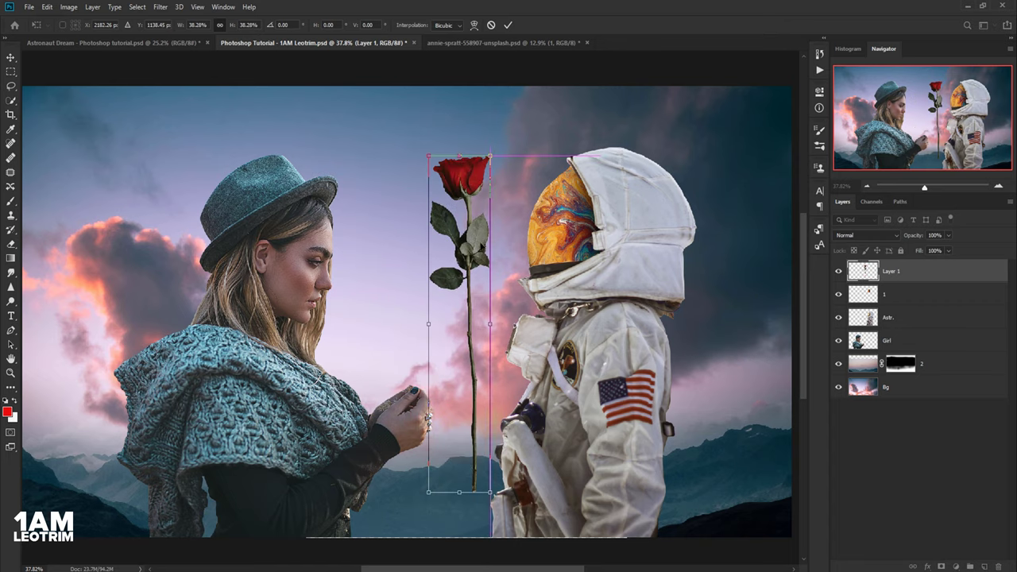
{"action": "left_click_drag", "start_coordinate": [459, 475], "coordinate": [459, 285]}
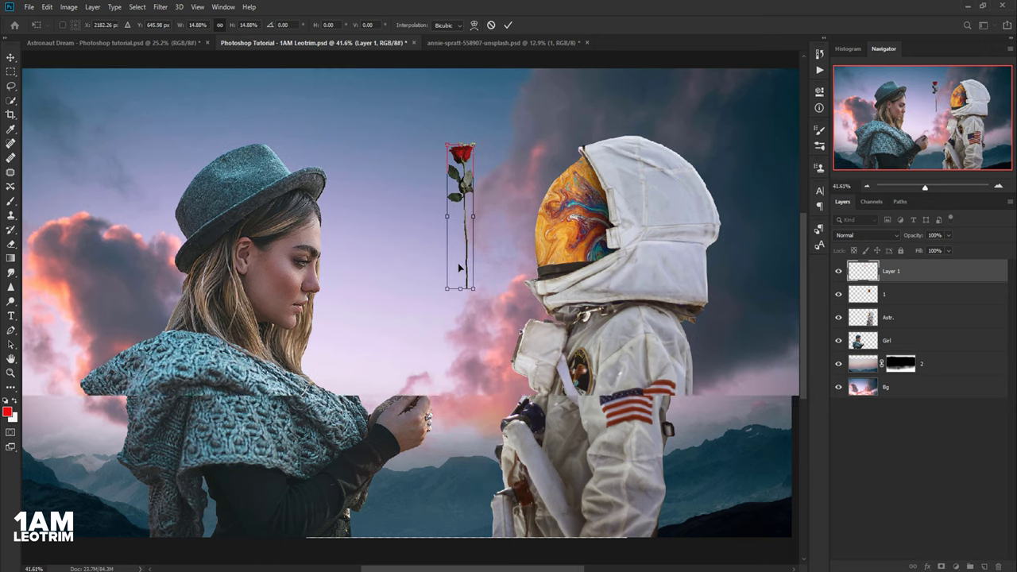
{"action": "scroll", "coordinate": [459, 269], "scroll_direction": "up", "scroll_amount": 3}
{"action": "key", "text": "Return"}
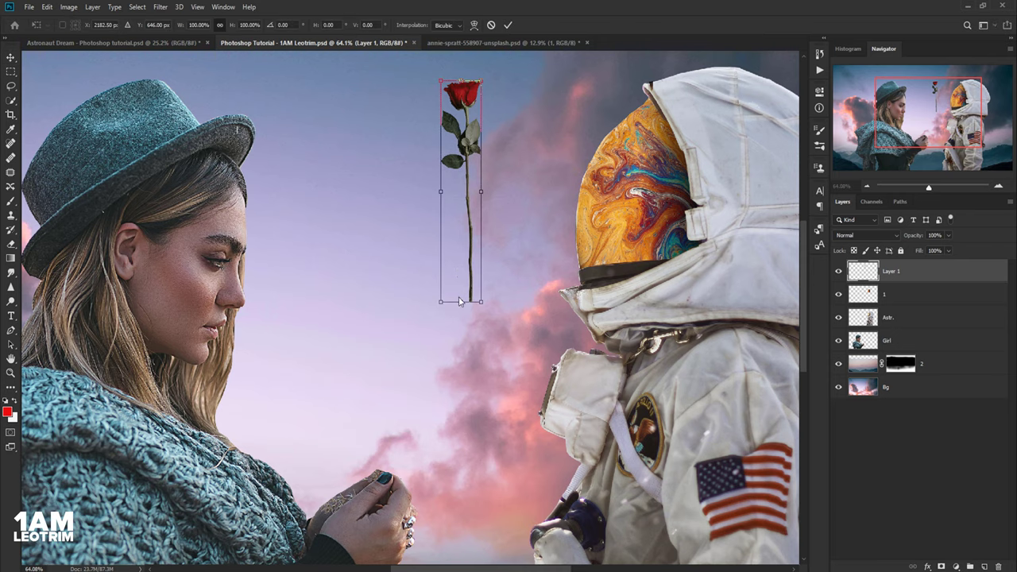
- Move the rose down so its stem meets the woman's hand
{"action": "mouse_move", "coordinate": [459, 304]}
{"action": "left_mouse_down"}
{"action": "mouse_move", "coordinate": [401, 445]}
{"action": "mouse_move", "coordinate": [523, 298]}
{"action": "left_mouse_up"}
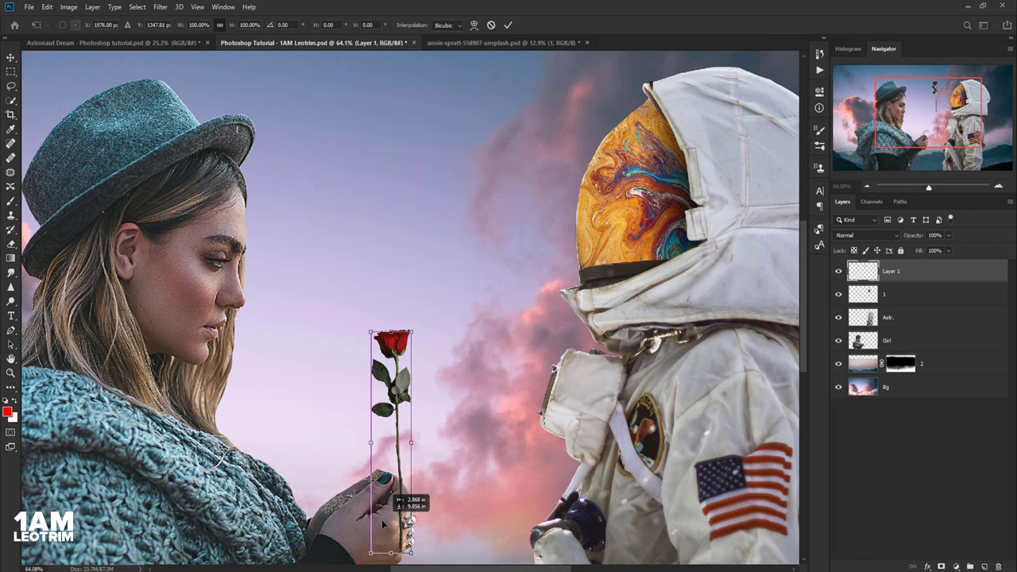
{"action": "scroll", "coordinate": [522, 298], "scroll_direction": "down", "scroll_amount": 5}
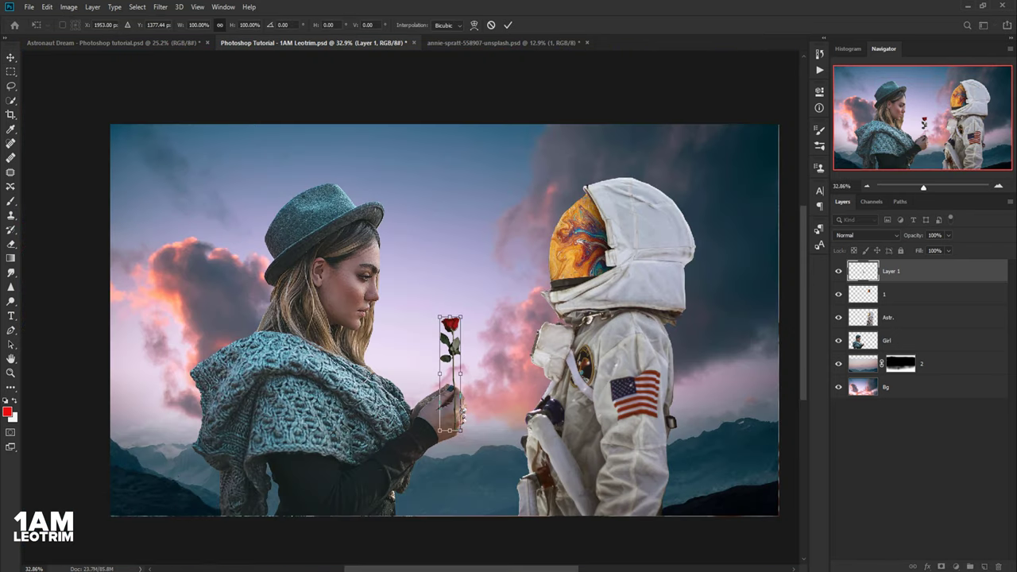
{"action": "scroll", "coordinate": [465, 400], "scroll_direction": "up", "scroll_amount": 5}
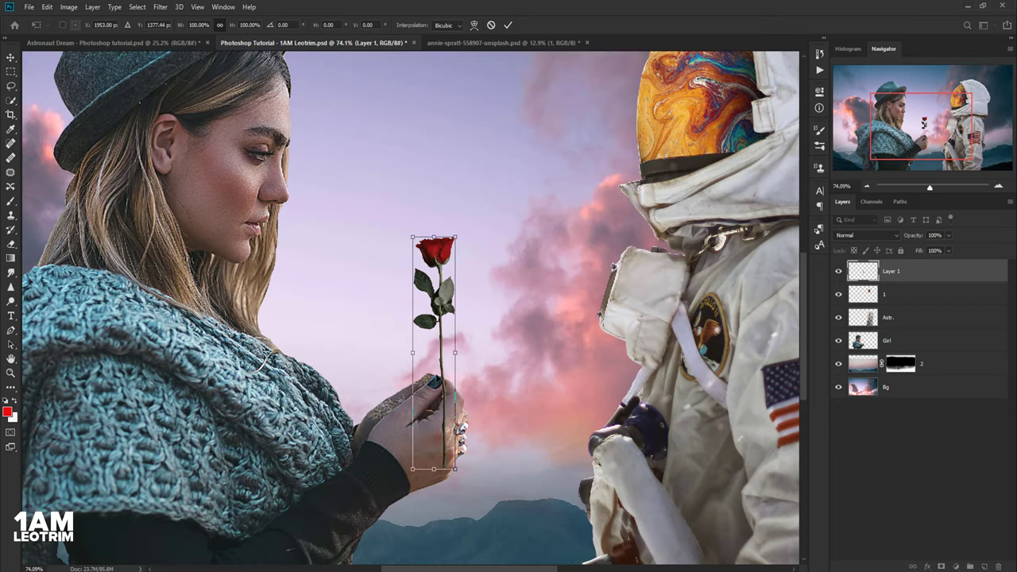
{"action": "scroll", "coordinate": [440, 383], "scroll_direction": "up", "scroll_amount": 2}
{"action": "left_click_drag", "start_coordinate": [439, 363], "coordinate": [439, 402]}
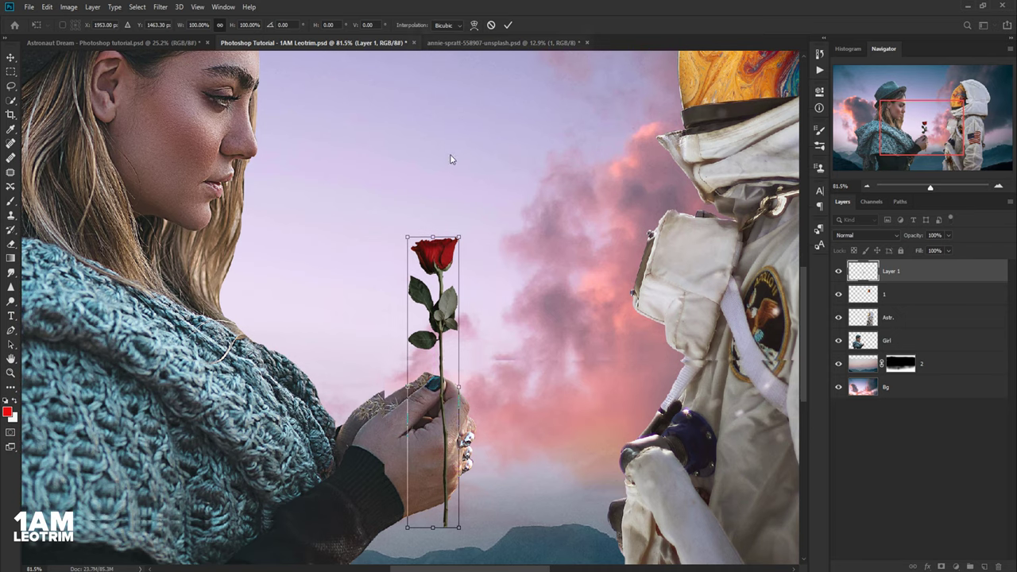
{"action": "scroll", "coordinate": [452, 159], "scroll_direction": "down", "scroll_amount": 3}
{"action": "scroll", "coordinate": [429, 324], "scroll_direction": "up", "scroll_amount": 2}
{"action": "scroll", "coordinate": [429, 324], "scroll_direction": "up", "scroll_amount": 2}
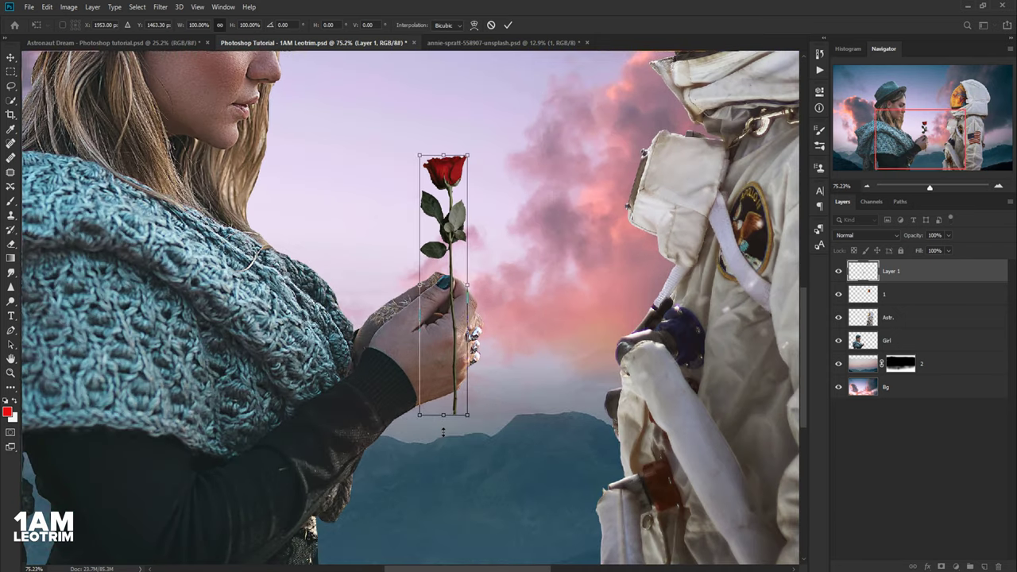
- Enlarge the rose to about 113% and fine-tune its position in the hand
{"action": "left_click_drag", "start_coordinate": [443, 431], "coordinate": [443, 466]}
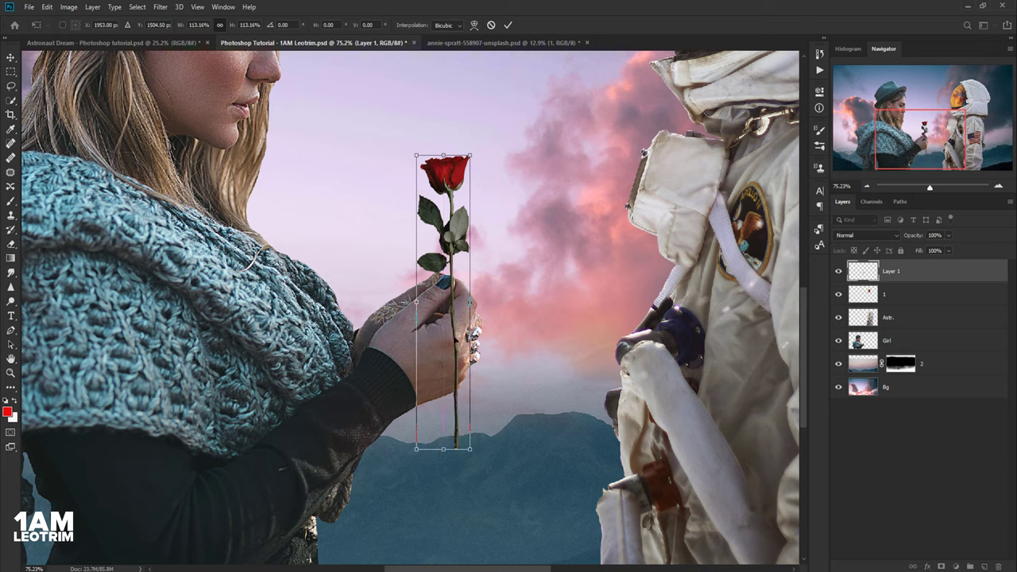
{"action": "left_click_drag", "start_coordinate": [455, 335], "coordinate": [455, 306]}
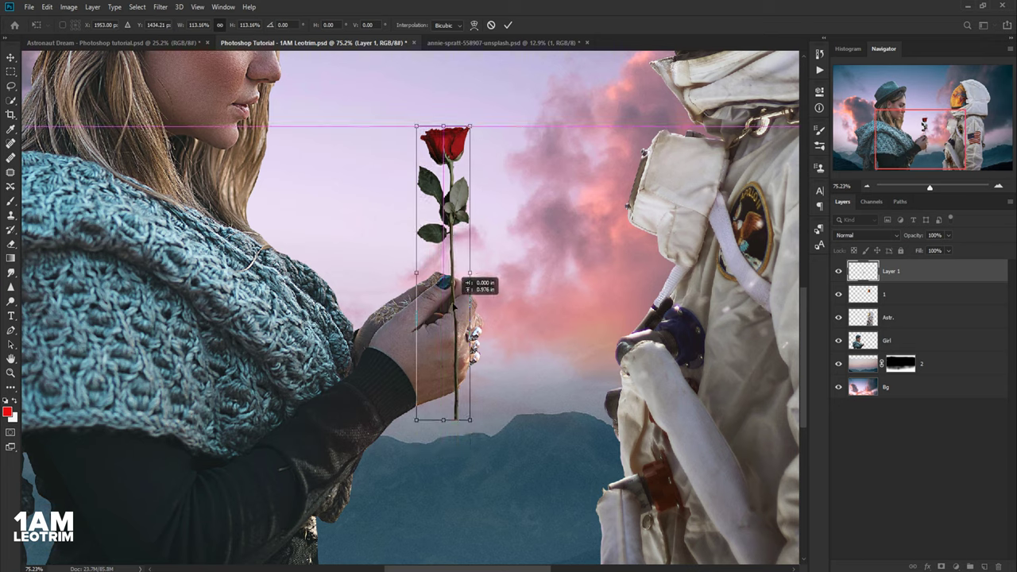
{"action": "left_click_drag", "start_coordinate": [454, 306], "coordinate": [455, 315]}
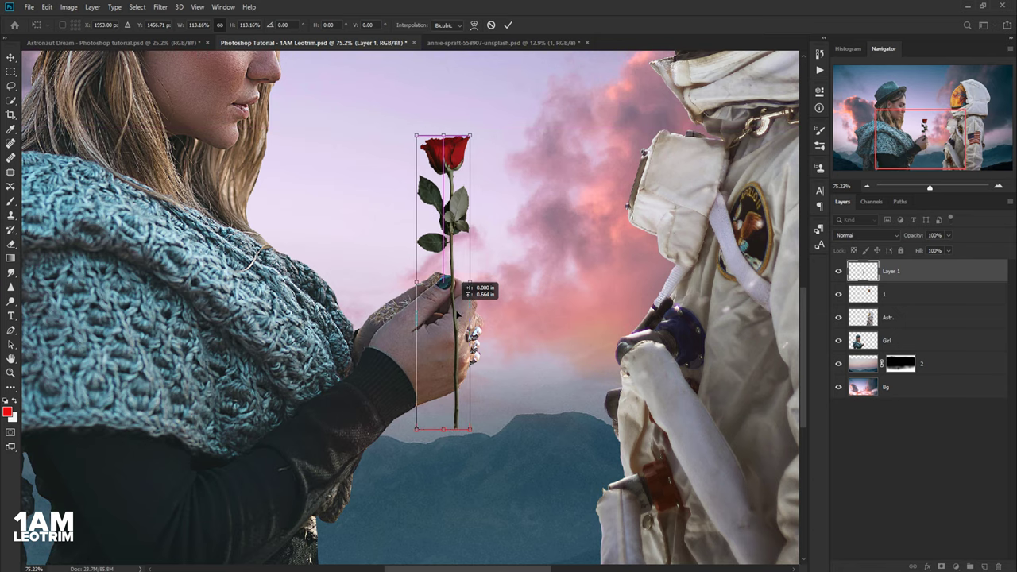
- Commit the rose's transform, shift it slightly left, and rename its layer to 1
{"action": "key", "text": "Return"}
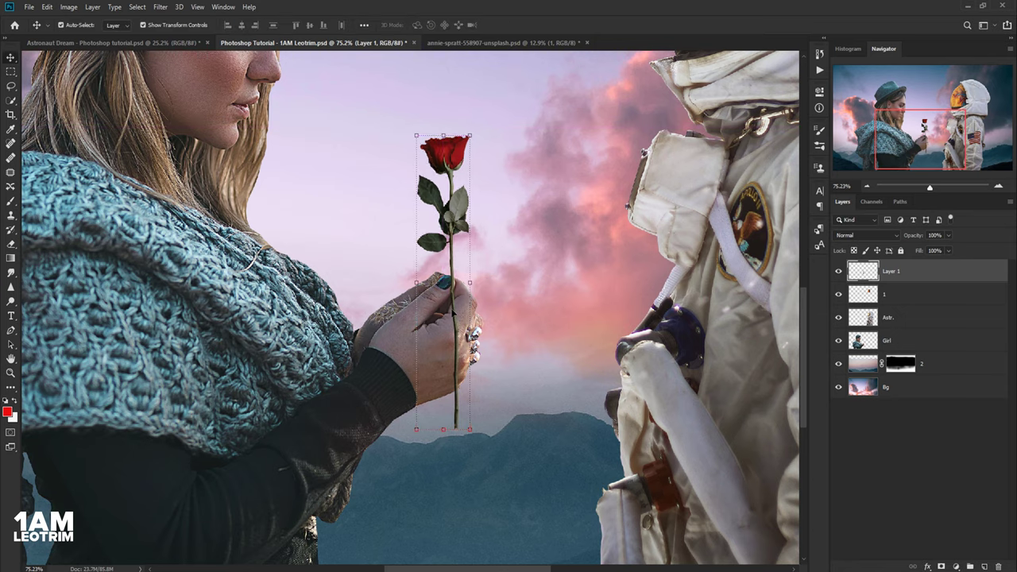
{"action": "scroll", "coordinate": [455, 314], "scroll_direction": "up", "scroll_amount": 2}
{"action": "left_click_drag", "start_coordinate": [452, 313], "coordinate": [450, 311]}
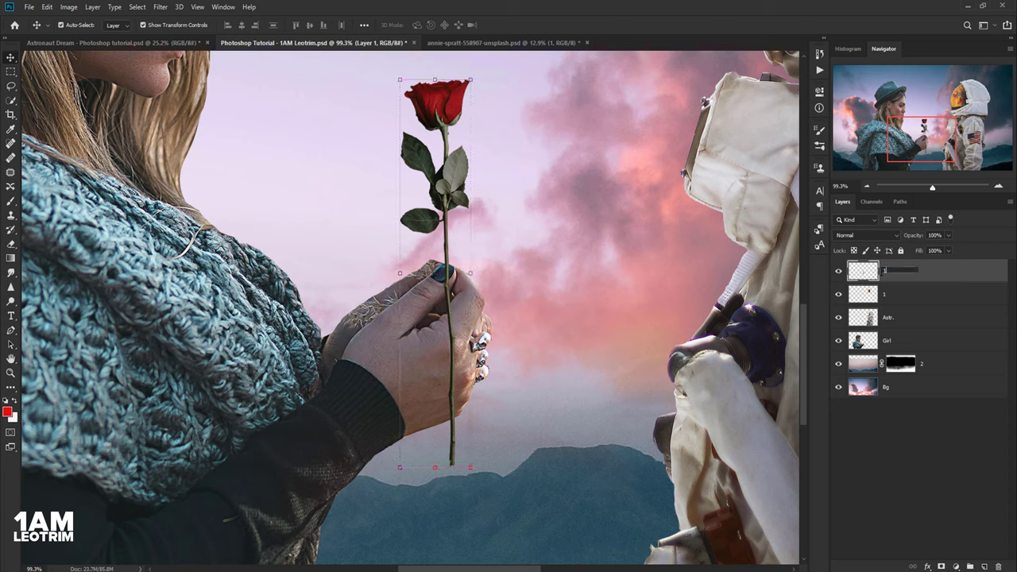
{"action": "key", "text": "Return"}
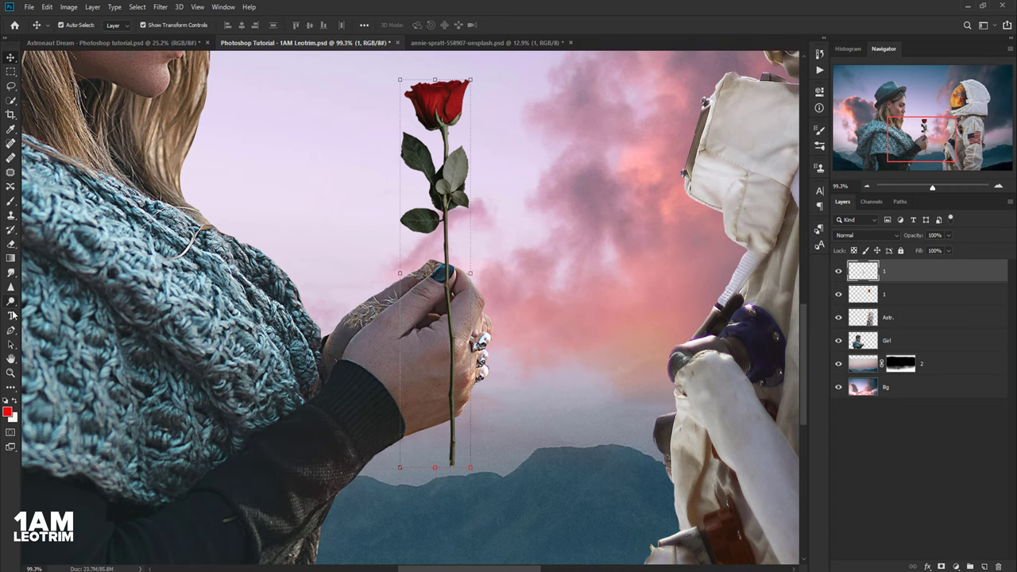
- Pen-trace the stem over the thumb, make it an unfeathered selection, and cut it
{"action": "left_click", "coordinate": [11, 330]}
{"action": "scroll", "coordinate": [441, 278], "scroll_direction": "up", "scroll_amount": 3}
{"action": "scroll", "coordinate": [444, 286], "scroll_direction": "up", "scroll_amount": 1}
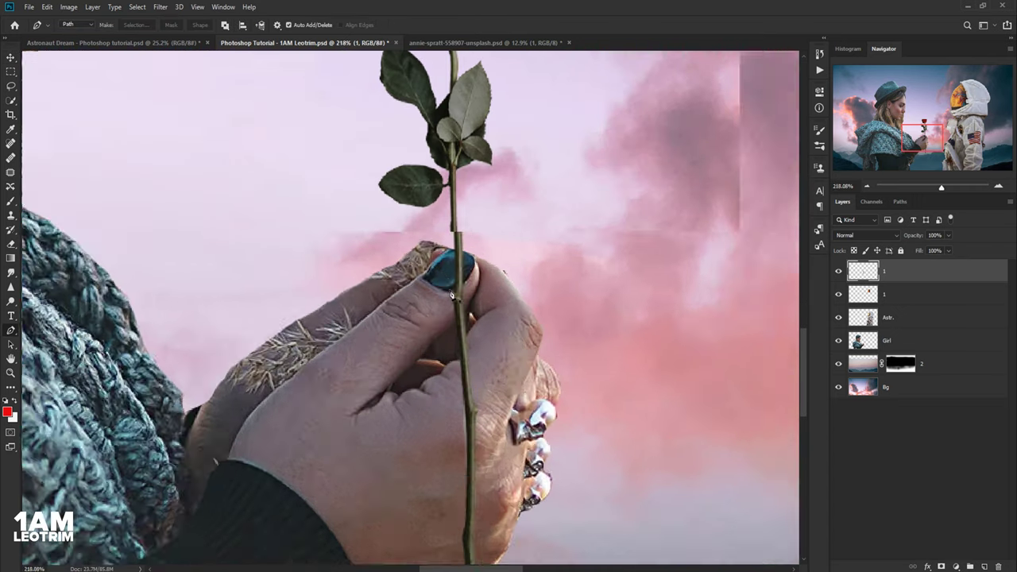
{"action": "scroll", "coordinate": [453, 296], "scroll_direction": "up", "scroll_amount": 2}
{"action": "scroll", "coordinate": [475, 296], "scroll_direction": "up", "scroll_amount": 3}
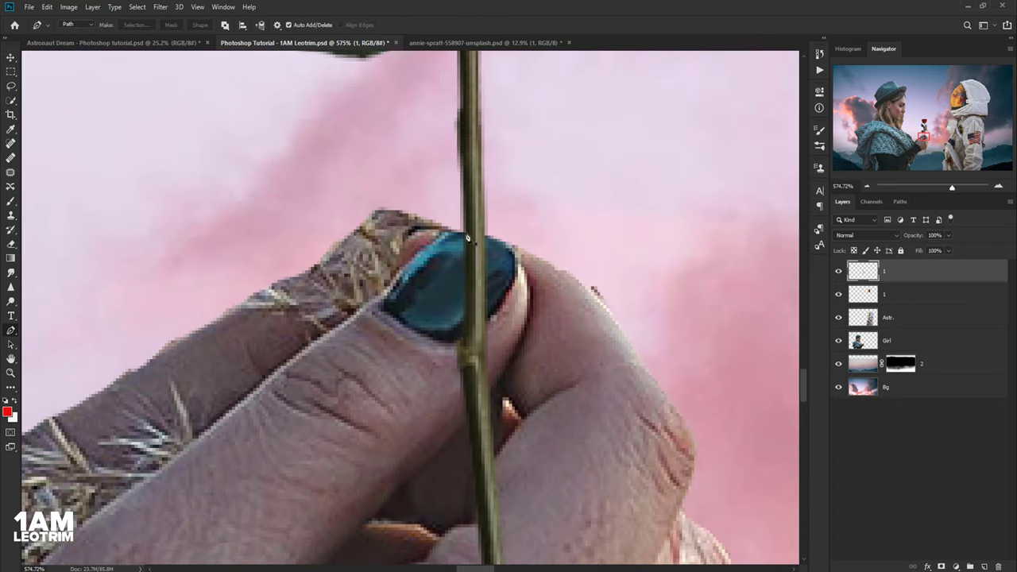
{"action": "left_click", "coordinate": [461, 234]}
{"action": "left_click", "coordinate": [475, 401]}
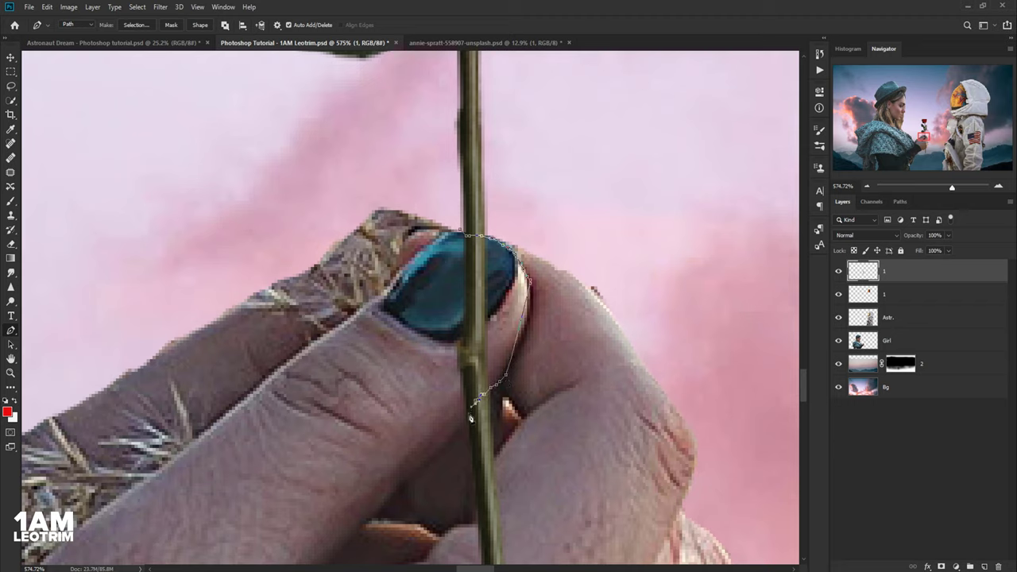
{"action": "mouse_move", "coordinate": [457, 430]}
{"action": "left_mouse_down"}
{"action": "mouse_move", "coordinate": [393, 385]}
{"action": "mouse_move", "coordinate": [413, 290]}
{"action": "mouse_move", "coordinate": [439, 249]}
{"action": "left_mouse_up"}
{"action": "left_click", "coordinate": [132, 25]}
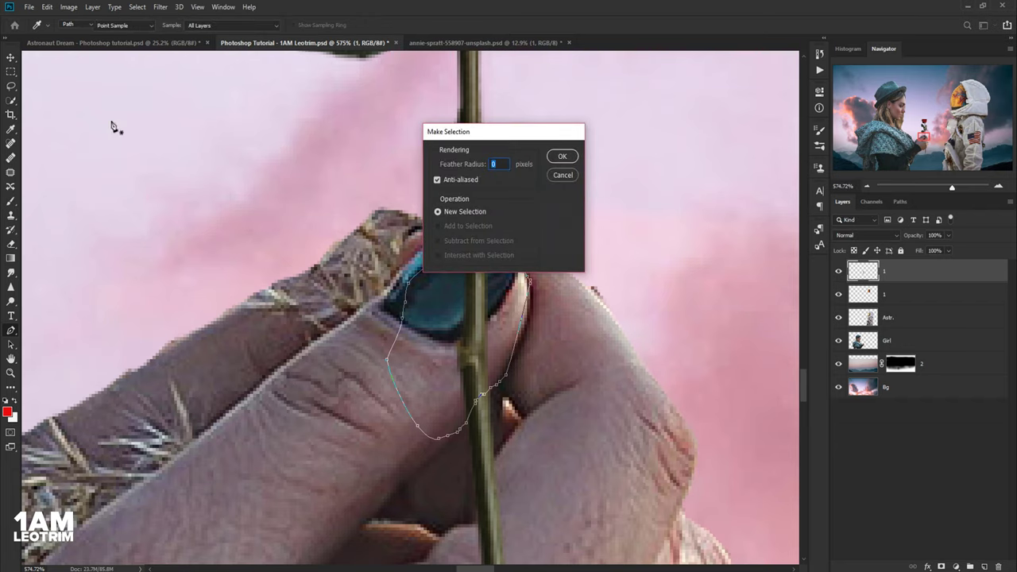
{"action": "key", "text": "Return"}
{"action": "left_click", "coordinate": [47, 7]}
{"action": "left_click", "coordinate": [75, 76]}
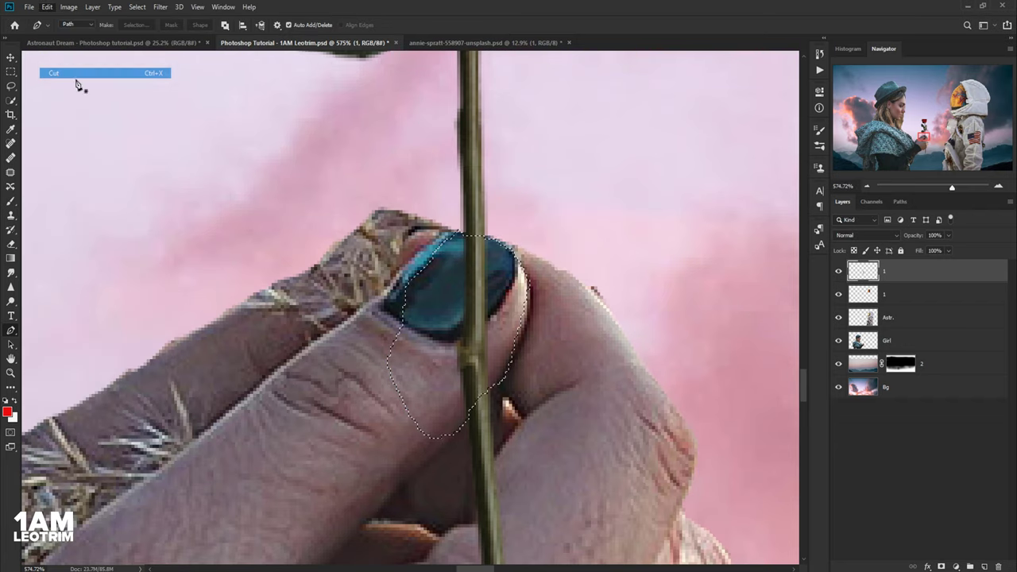
- Trace a second path around the stem section lying over the hand below the thumb
{"action": "scroll", "coordinate": [473, 367], "scroll_direction": "down", "scroll_amount": 3}
{"action": "scroll", "coordinate": [488, 316], "scroll_direction": "down", "scroll_amount": 3}
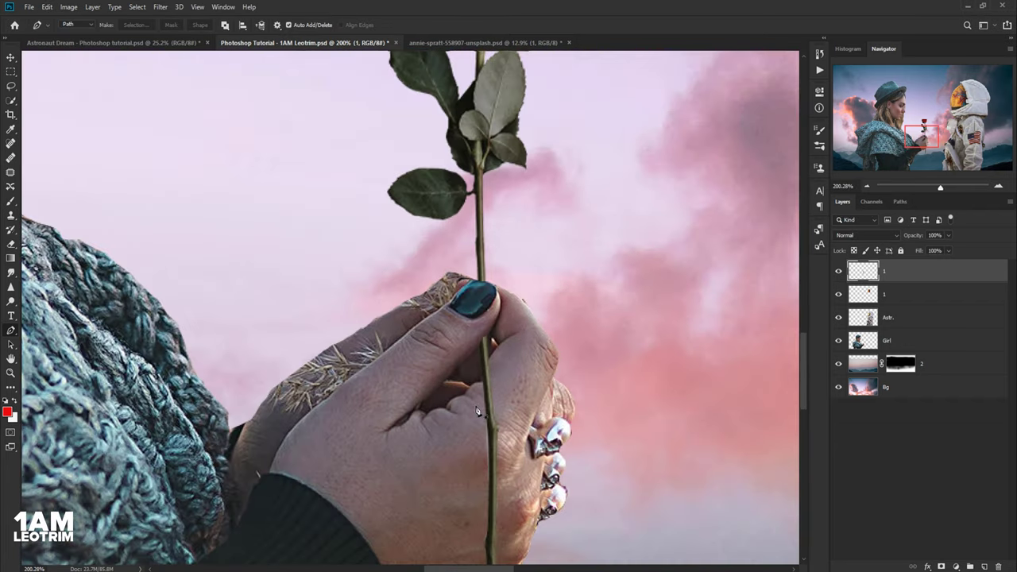
{"action": "scroll", "coordinate": [478, 352], "scroll_direction": "up", "scroll_amount": 3}
{"action": "scroll", "coordinate": [477, 353], "scroll_direction": "down", "scroll_amount": 3}
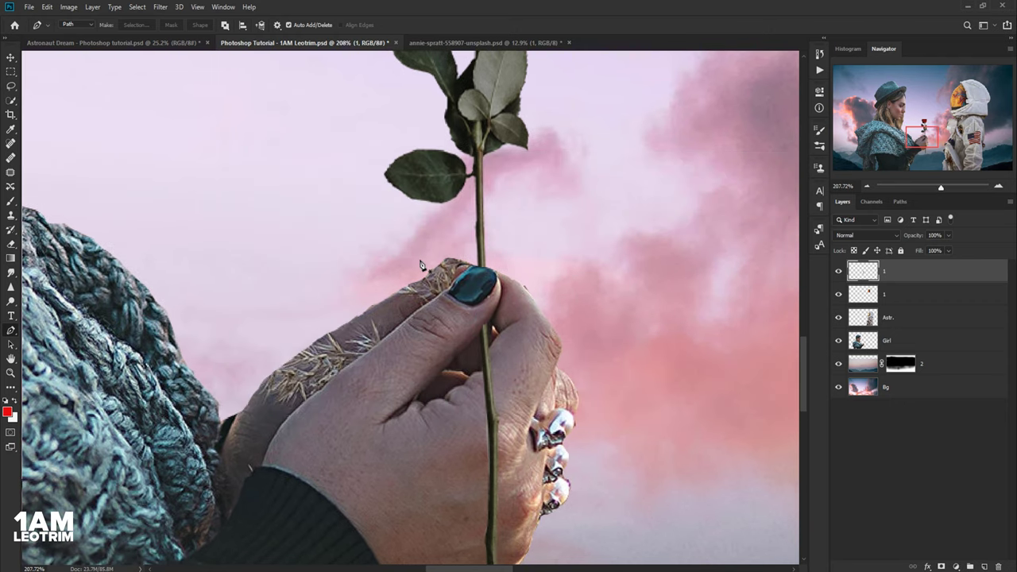
{"action": "scroll", "coordinate": [473, 285], "scroll_direction": "up", "scroll_amount": 2}
{"action": "scroll", "coordinate": [484, 317], "scroll_direction": "up", "scroll_amount": 3}
{"action": "scroll", "coordinate": [510, 348], "scroll_direction": "up", "scroll_amount": 2}
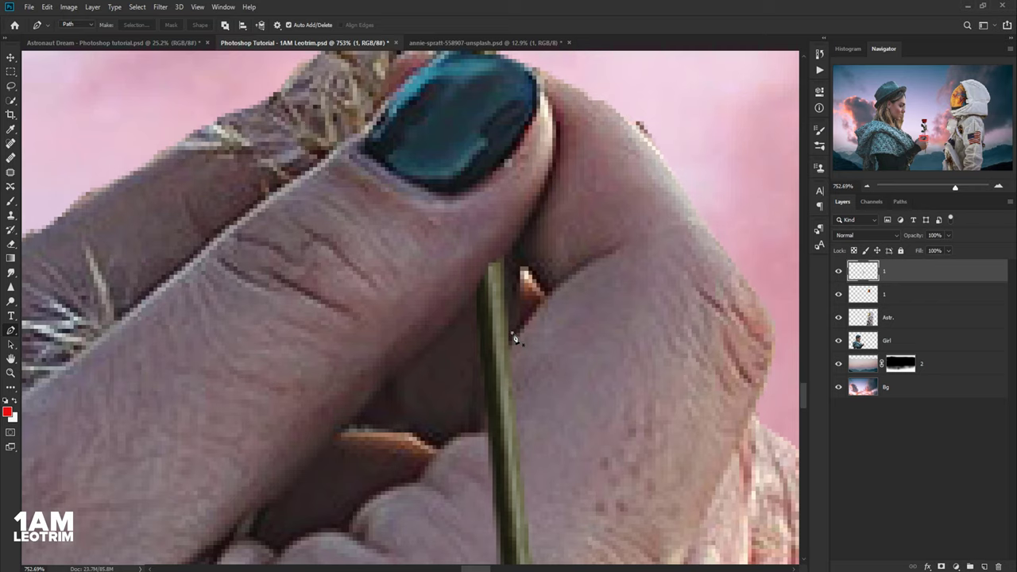
{"action": "left_click", "coordinate": [513, 335]}
{"action": "left_click_drag", "start_coordinate": [485, 388], "coordinate": [445, 321]}
{"action": "left_click", "coordinate": [352, 369]}
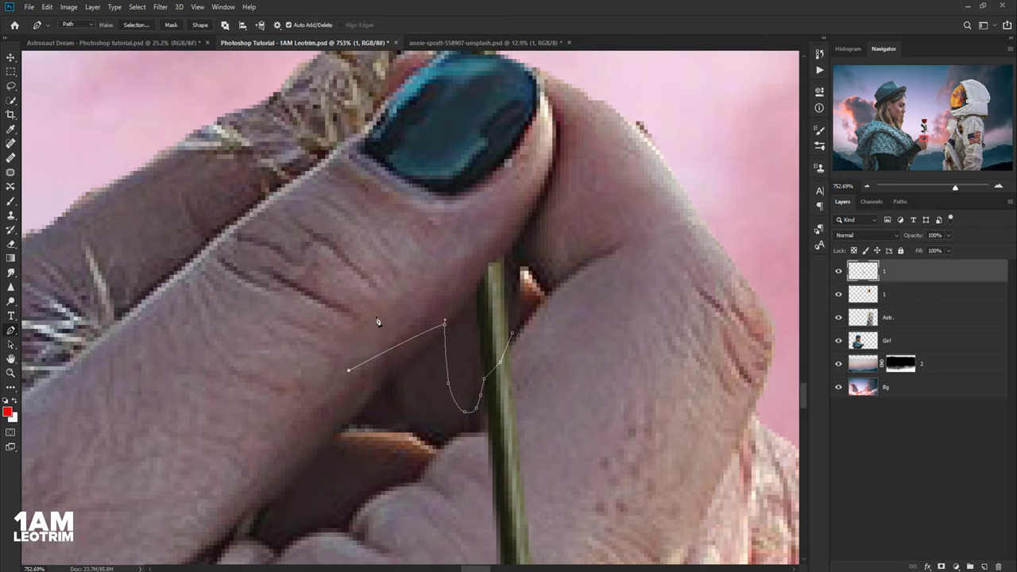
{"action": "scroll", "coordinate": [381, 397], "scroll_direction": "down", "scroll_amount": 4}
{"action": "left_click", "coordinate": [400, 411]}
{"action": "scroll", "coordinate": [388, 469], "scroll_direction": "down", "scroll_amount": 5}
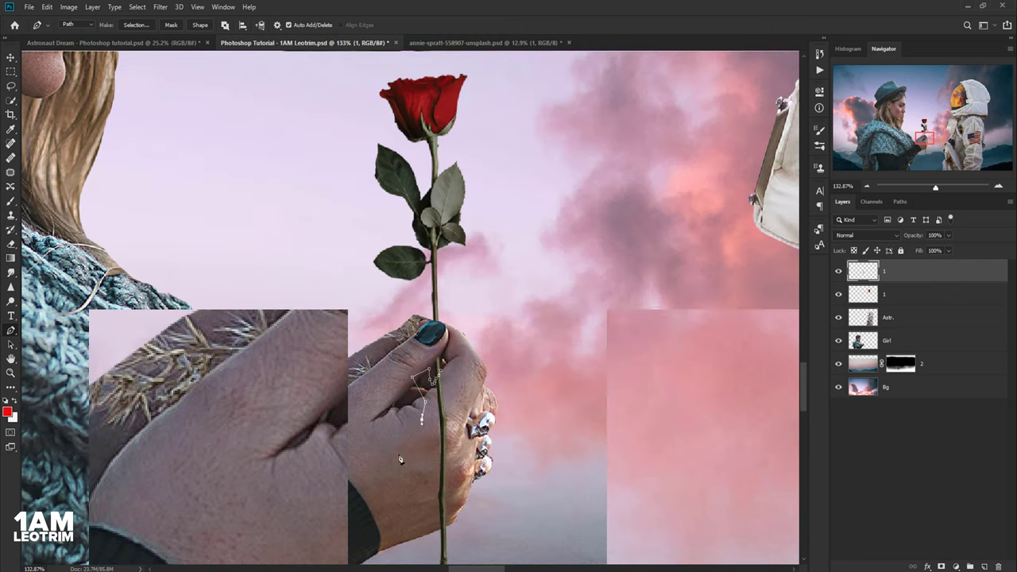
{"action": "scroll", "coordinate": [388, 469], "scroll_direction": "up", "scroll_amount": 4}
{"action": "left_click", "coordinate": [414, 480]}
{"action": "scroll", "coordinate": [420, 465], "scroll_direction": "down", "scroll_amount": 3}
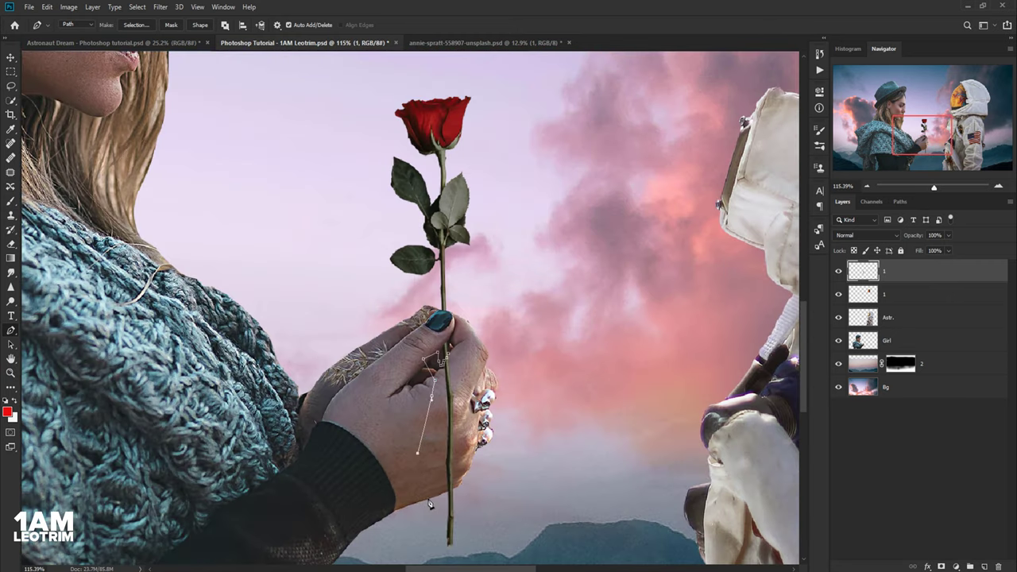
{"action": "scroll", "coordinate": [433, 499], "scroll_direction": "down", "scroll_amount": 2}
{"action": "scroll", "coordinate": [445, 476], "scroll_direction": "up", "scroll_amount": 3}
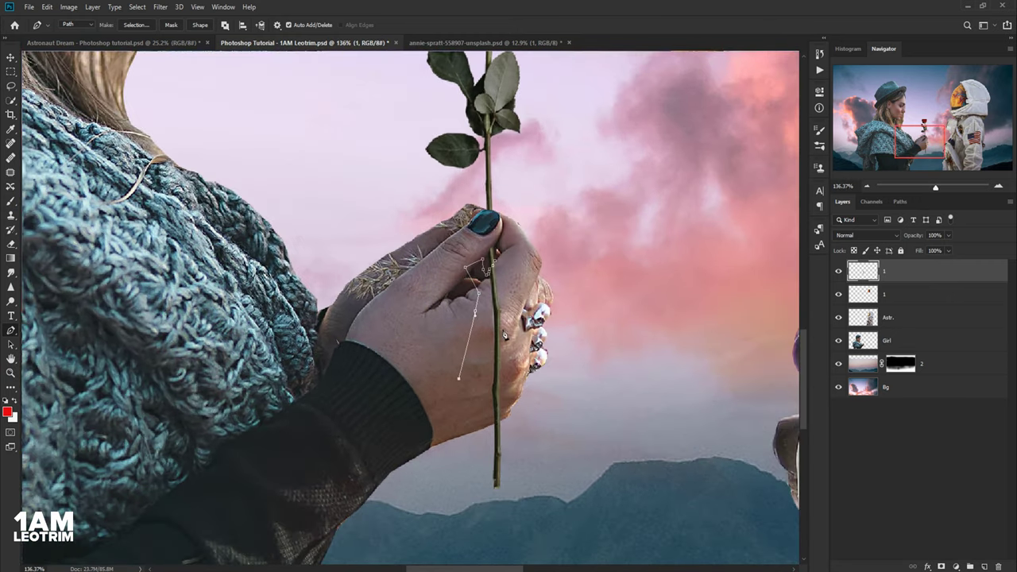
{"action": "scroll", "coordinate": [458, 458], "scroll_direction": "up", "scroll_amount": 2}
{"action": "scroll", "coordinate": [458, 458], "scroll_direction": "up", "scroll_amount": 4}
{"action": "left_click", "coordinate": [466, 476]}
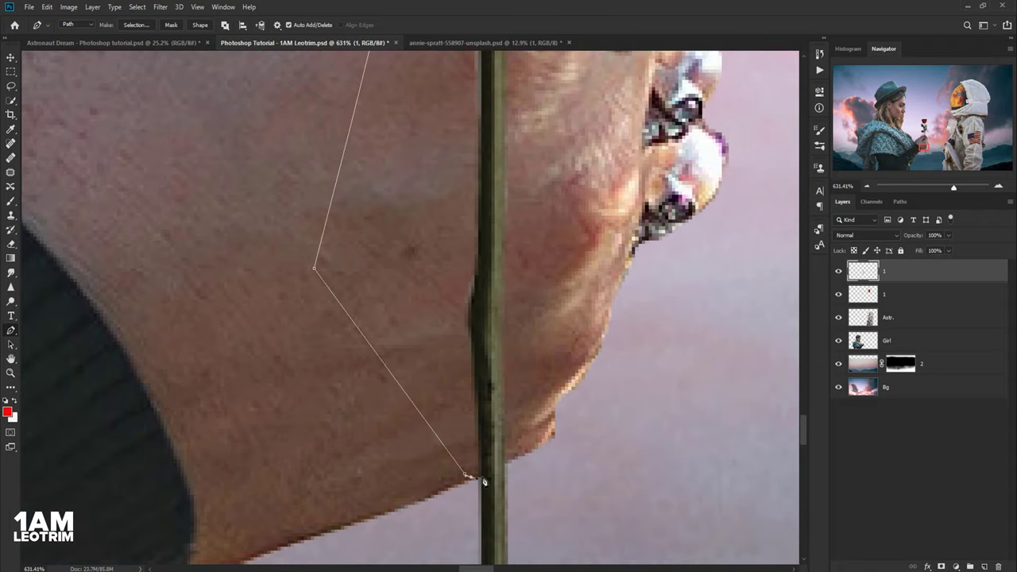
{"action": "scroll", "coordinate": [510, 459], "scroll_direction": "down", "scroll_amount": 3}
{"action": "scroll", "coordinate": [501, 357], "scroll_direction": "down", "scroll_amount": 4}
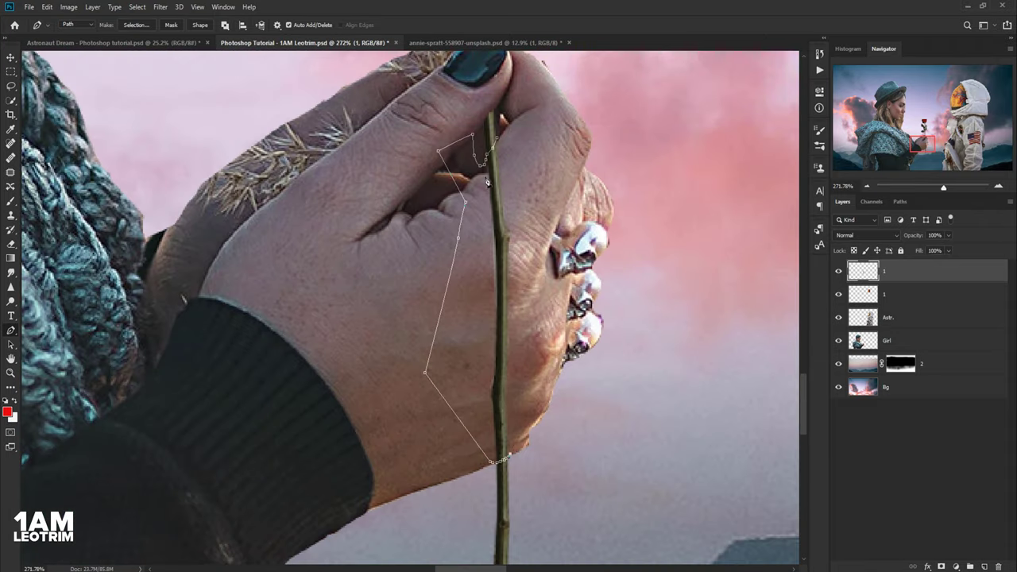
{"action": "scroll", "coordinate": [489, 238], "scroll_direction": "down", "scroll_amount": 1}
{"action": "scroll", "coordinate": [485, 176], "scroll_direction": "down", "scroll_amount": 1}
{"action": "scroll", "coordinate": [485, 178], "scroll_direction": "up", "scroll_amount": 2}
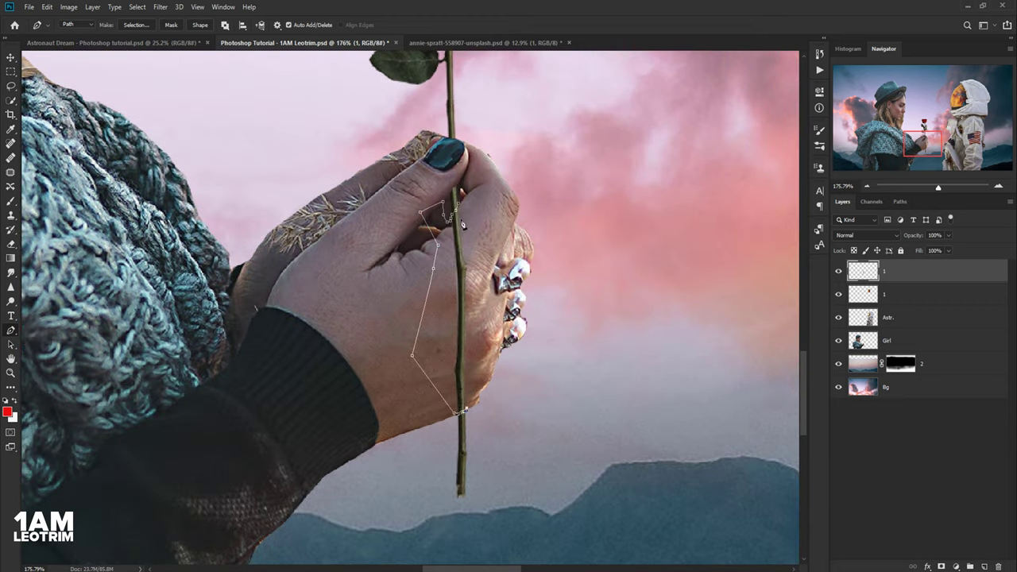
- Turn that outline into a selection with feather 0 and cut the stem section away
{"action": "left_click", "coordinate": [136, 24]}
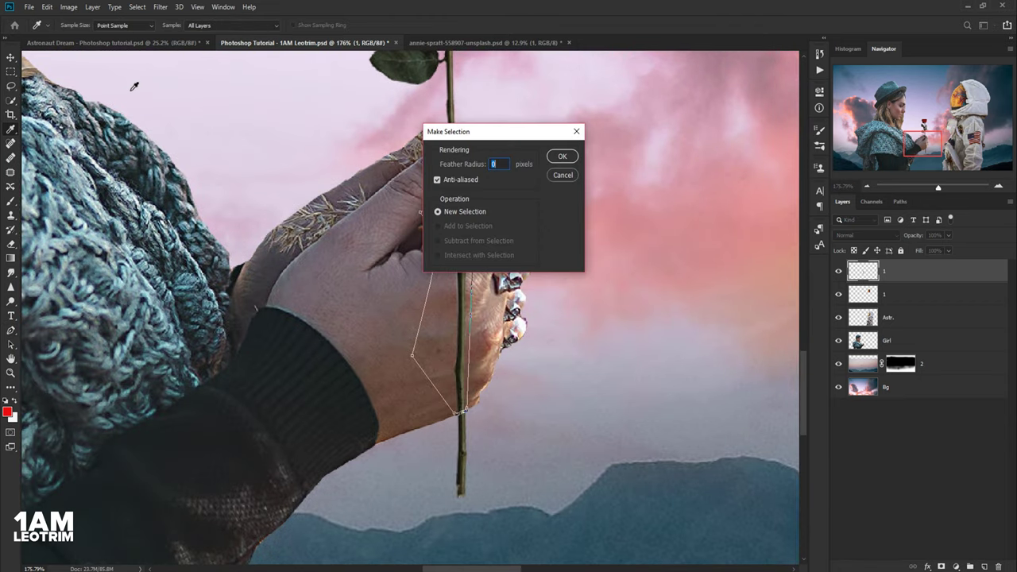
{"action": "key", "text": "Return"}
{"action": "left_click", "coordinate": [47, 7]}
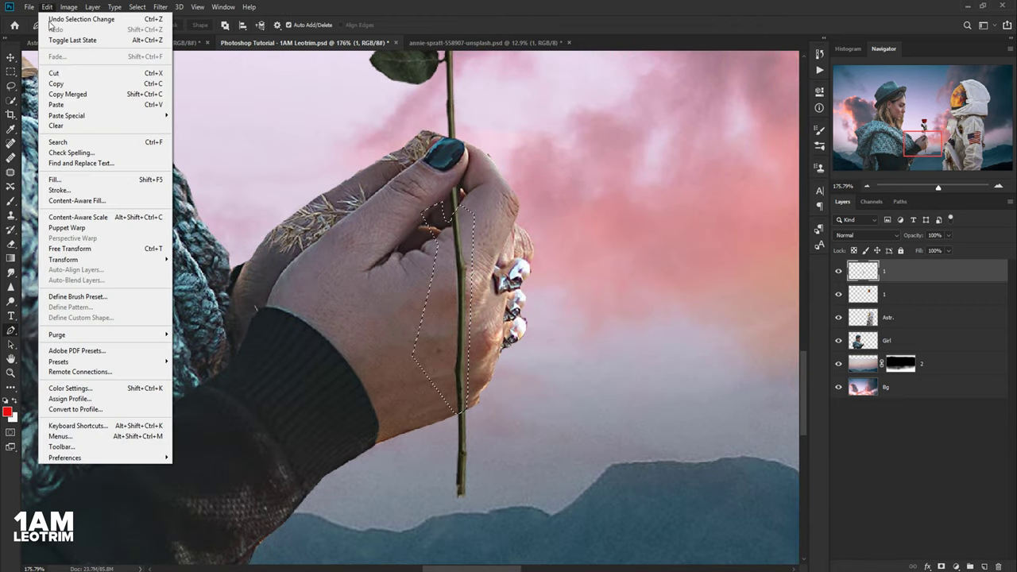
{"action": "left_click", "coordinate": [55, 71]}
{"action": "scroll", "coordinate": [457, 346], "scroll_direction": "down", "scroll_amount": 2}
{"action": "scroll", "coordinate": [458, 346], "scroll_direction": "down", "scroll_amount": 2}
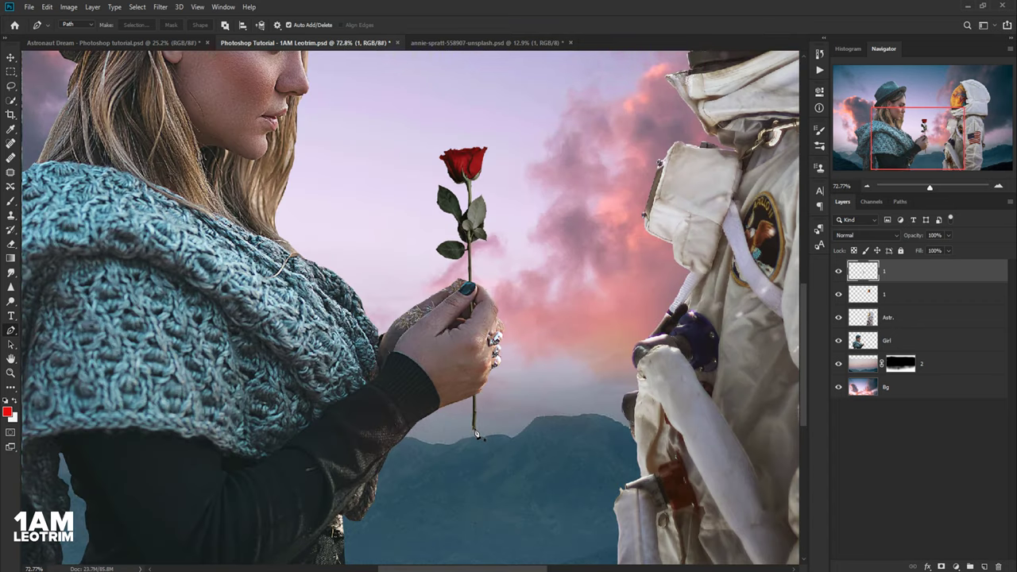
{"action": "scroll", "coordinate": [458, 346], "scroll_direction": "down", "scroll_amount": 1}
- Nudge the layer 2 rose, tilt it slightly clockwise, and move it above the thumb
{"action": "scroll", "coordinate": [457, 346], "scroll_direction": "down", "scroll_amount": 1}
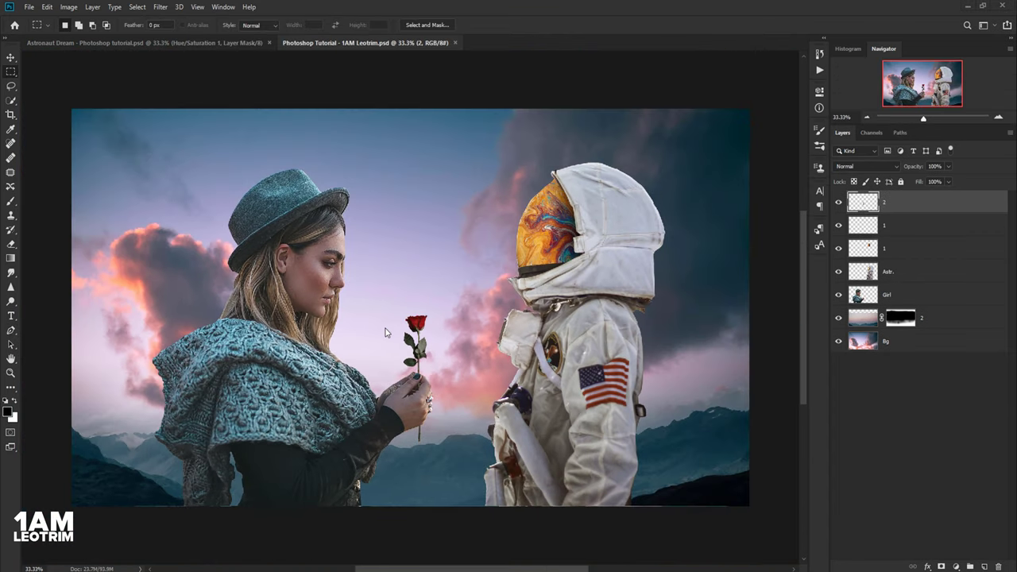
{"action": "scroll", "coordinate": [418, 353], "scroll_direction": "up", "scroll_amount": 2}
{"action": "scroll", "coordinate": [419, 353], "scroll_direction": "up", "scroll_amount": 1}
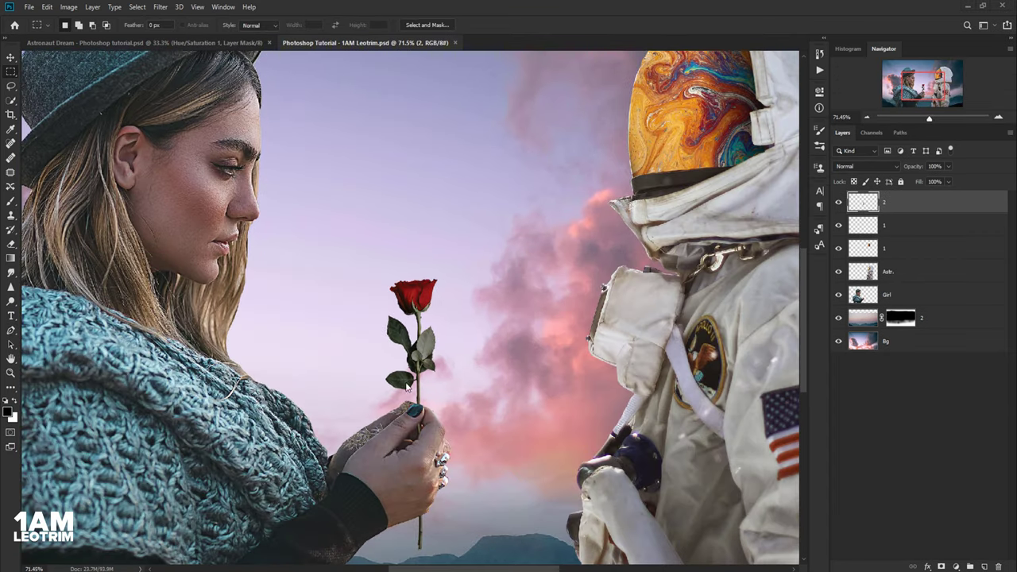
{"action": "scroll", "coordinate": [416, 357], "scroll_direction": "up", "scroll_amount": 1}
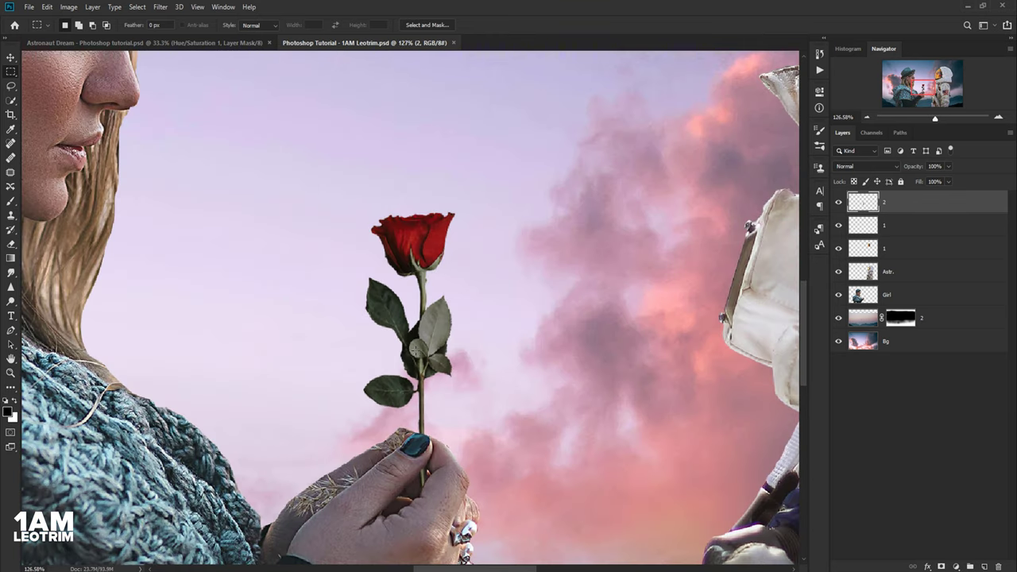
{"action": "left_click", "coordinate": [11, 59]}
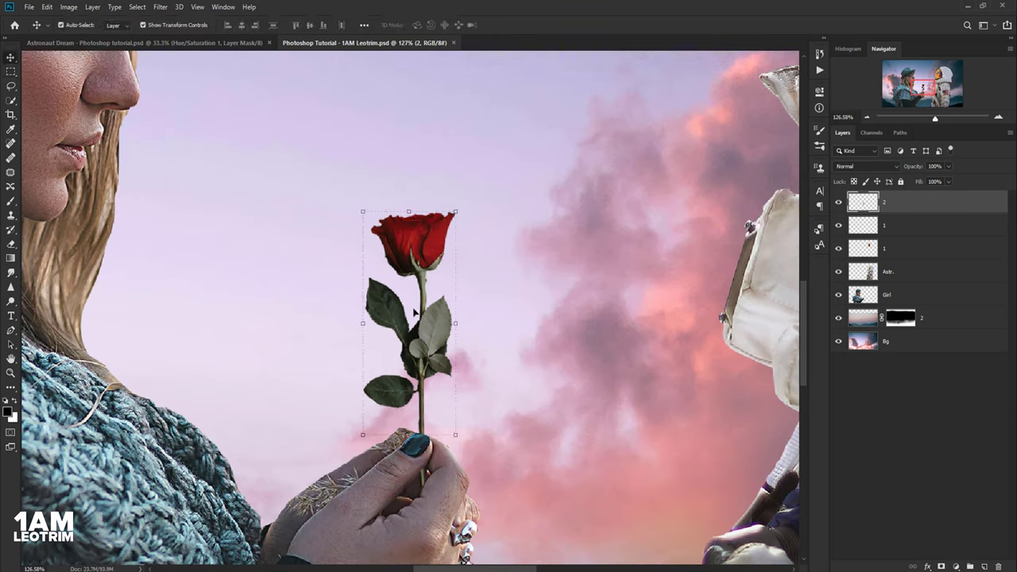
{"action": "left_click_drag", "start_coordinate": [425, 343], "coordinate": [428, 343]}
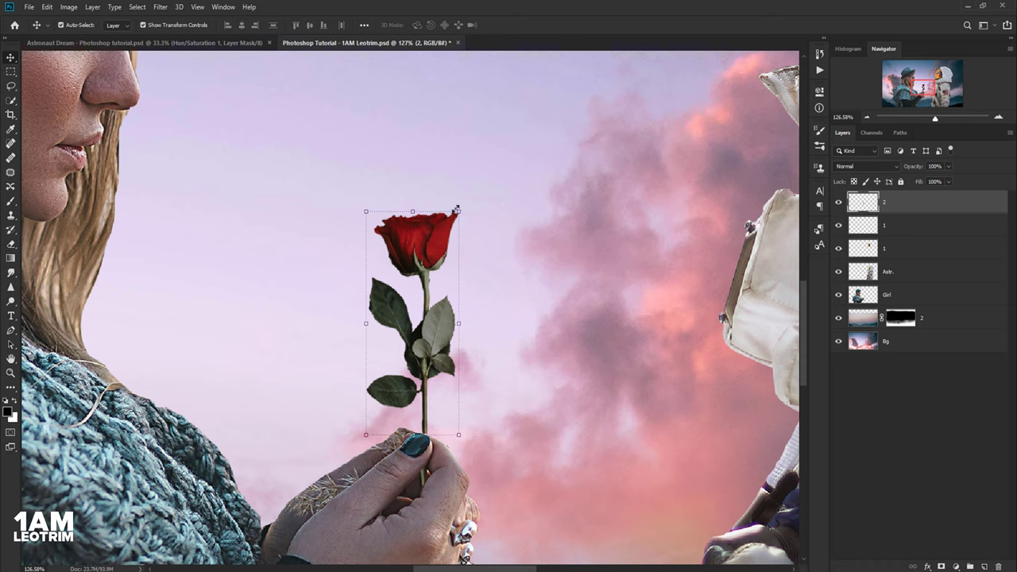
{"action": "left_click_drag", "start_coordinate": [463, 202], "coordinate": [469, 206]}
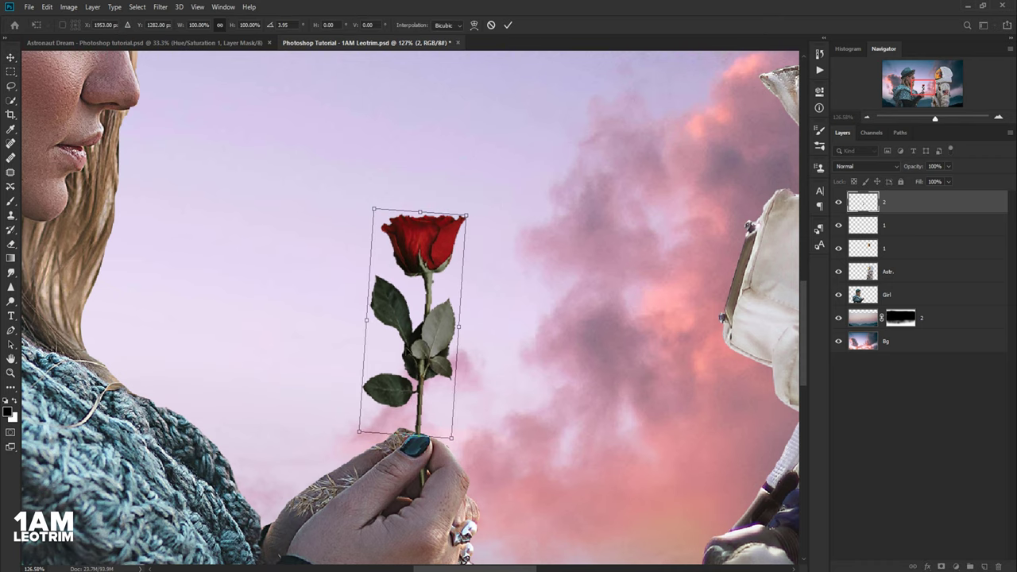
{"action": "scroll", "coordinate": [423, 394], "scroll_direction": "up", "scroll_amount": 2}
{"action": "left_click_drag", "start_coordinate": [425, 393], "coordinate": [438, 389]}
{"action": "scroll", "coordinate": [433, 435], "scroll_direction": "up", "scroll_amount": 3}
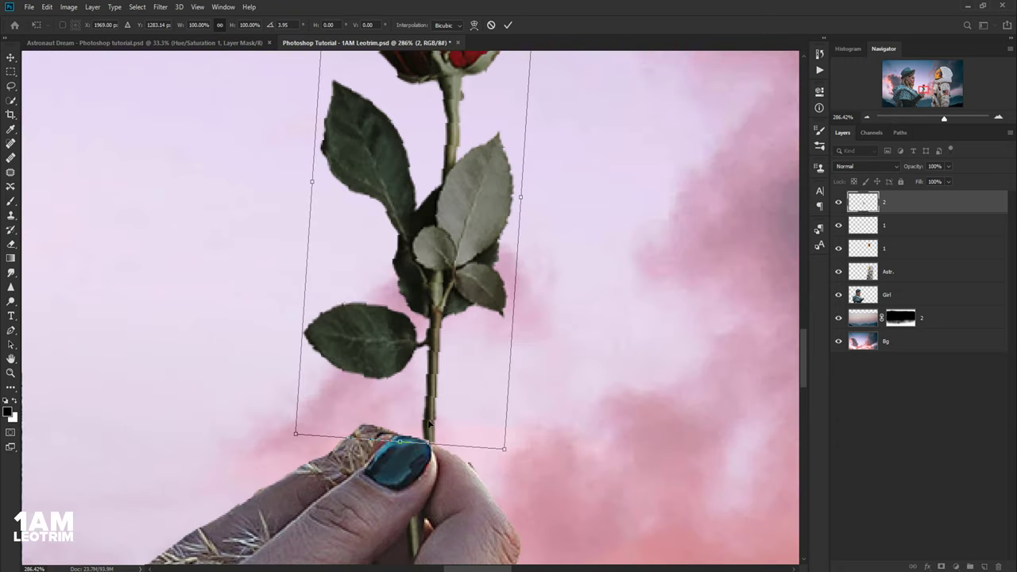
{"action": "left_click_drag", "start_coordinate": [433, 434], "coordinate": [422, 428]}
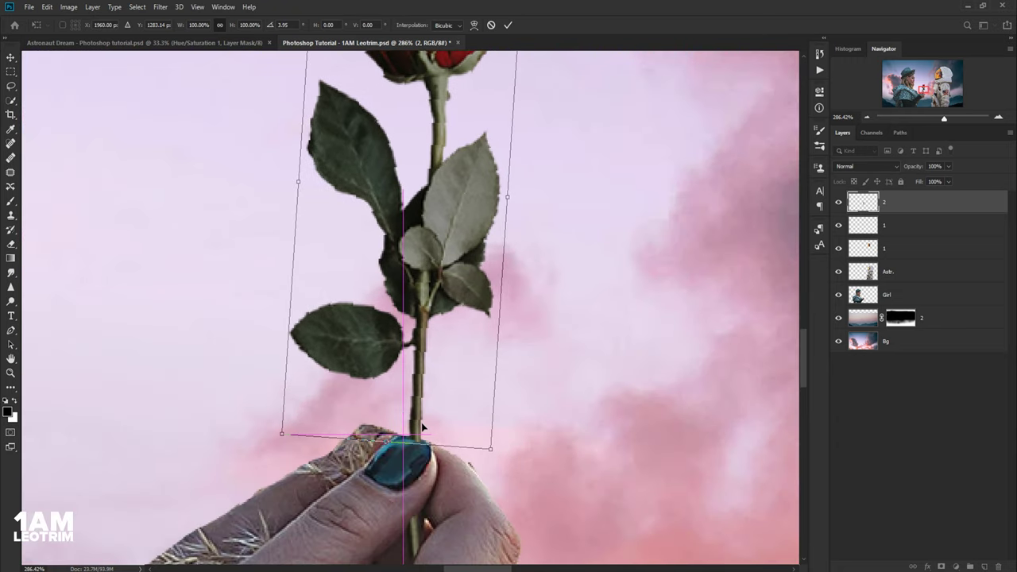
{"action": "scroll", "coordinate": [422, 427], "scroll_direction": "down", "scroll_amount": 3}
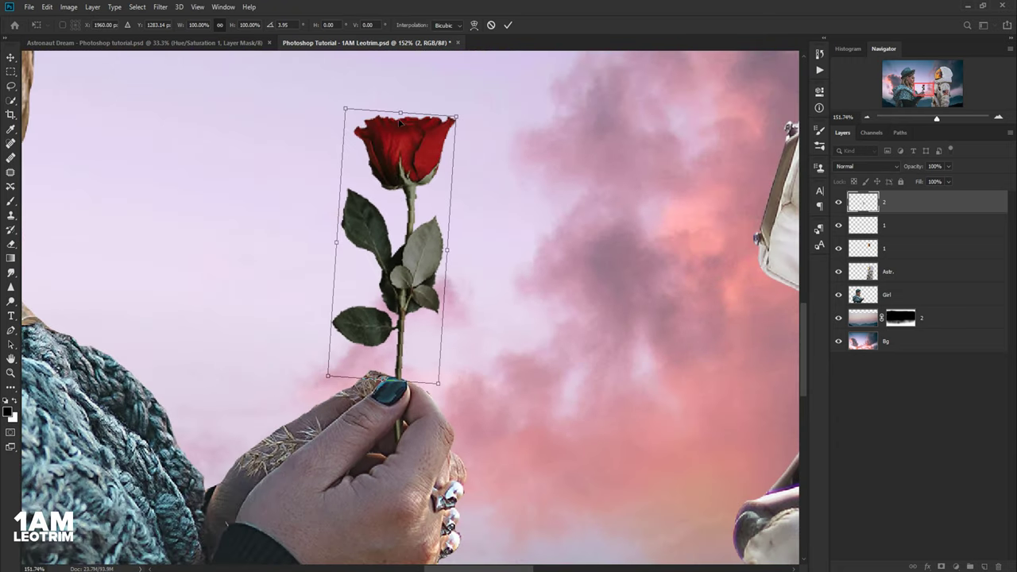
- Scale the rose to about 93% and rotate about 2° so its stem meets the held stem
{"action": "left_click_drag", "start_coordinate": [402, 114], "coordinate": [400, 138]}
{"action": "left_click_drag", "start_coordinate": [332, 115], "coordinate": [332, 104]}
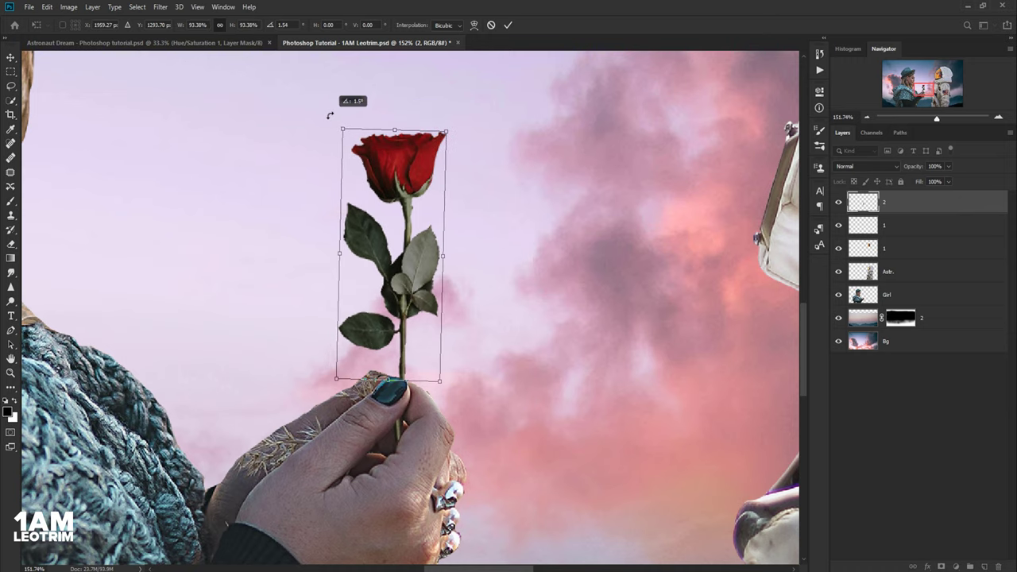
{"action": "scroll", "coordinate": [435, 229], "scroll_direction": "up", "scroll_amount": 2}
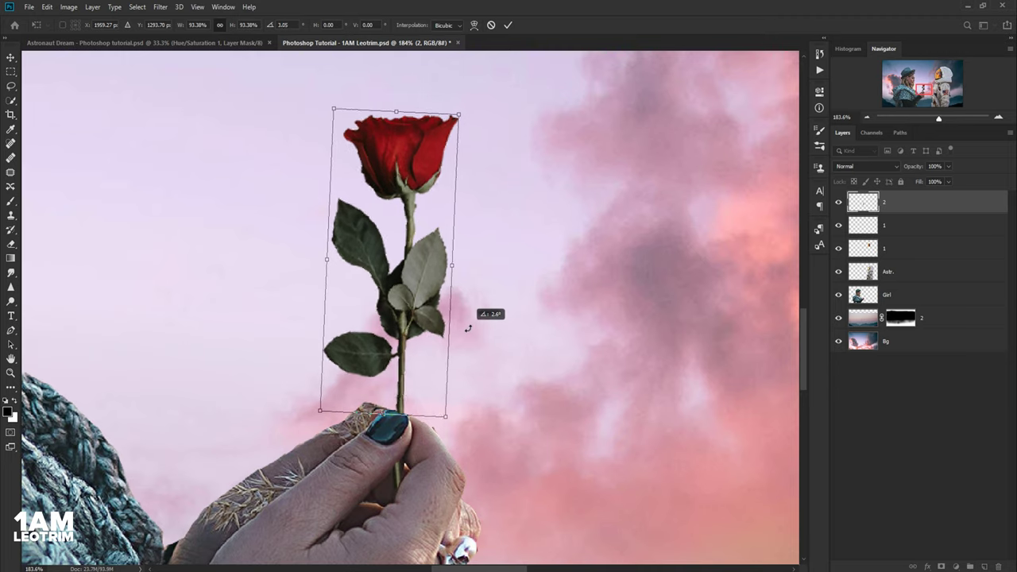
{"action": "left_click_drag", "start_coordinate": [469, 329], "coordinate": [406, 323]}
{"action": "scroll", "coordinate": [412, 329], "scroll_direction": "up", "scroll_amount": 2}
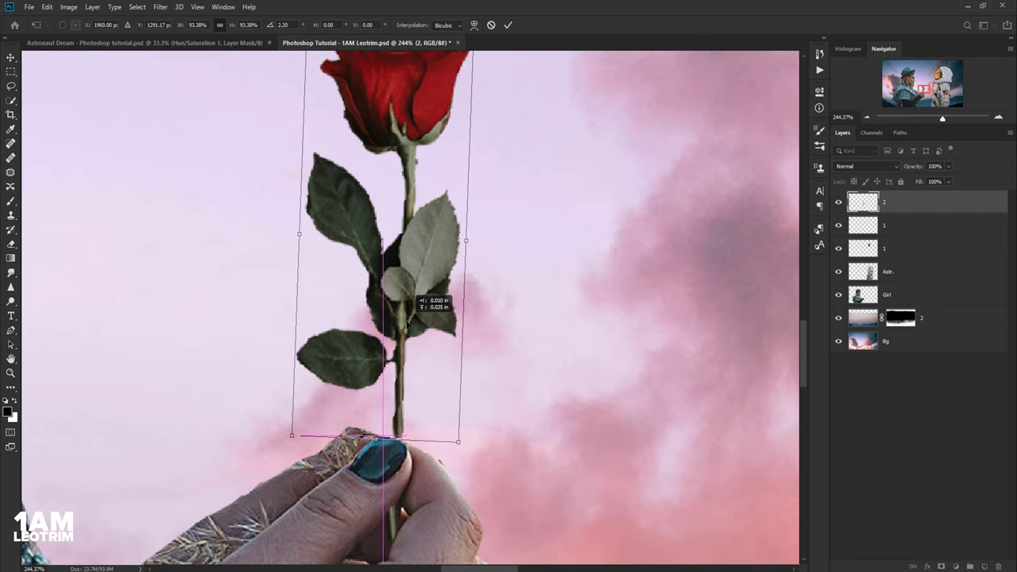
{"action": "left_click_drag", "start_coordinate": [406, 324], "coordinate": [406, 323]}
{"action": "scroll", "coordinate": [394, 399], "scroll_direction": "up", "scroll_amount": 2}
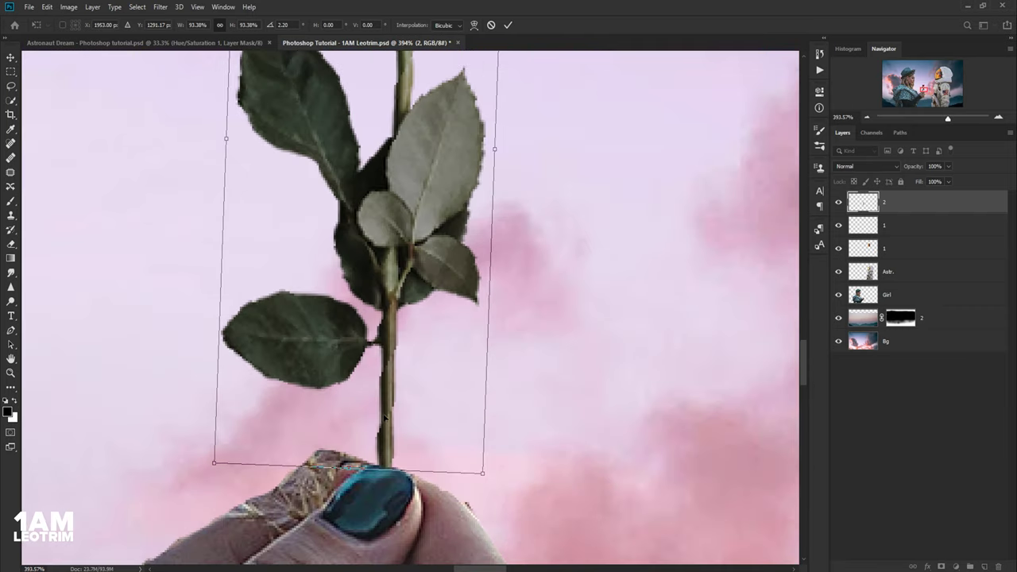
{"action": "left_click_drag", "start_coordinate": [394, 398], "coordinate": [389, 420]}
{"action": "scroll", "coordinate": [434, 386], "scroll_direction": "down", "scroll_amount": 3}
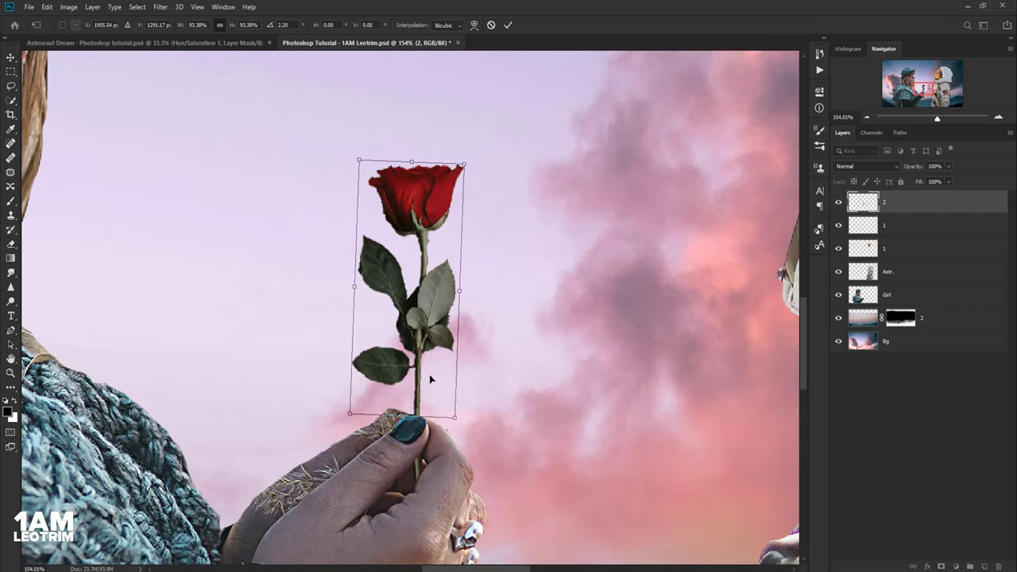
{"action": "scroll", "coordinate": [332, 279], "scroll_direction": "down", "scroll_amount": 3}
{"action": "scroll", "coordinate": [392, 463], "scroll_direction": "up", "scroll_amount": 1}
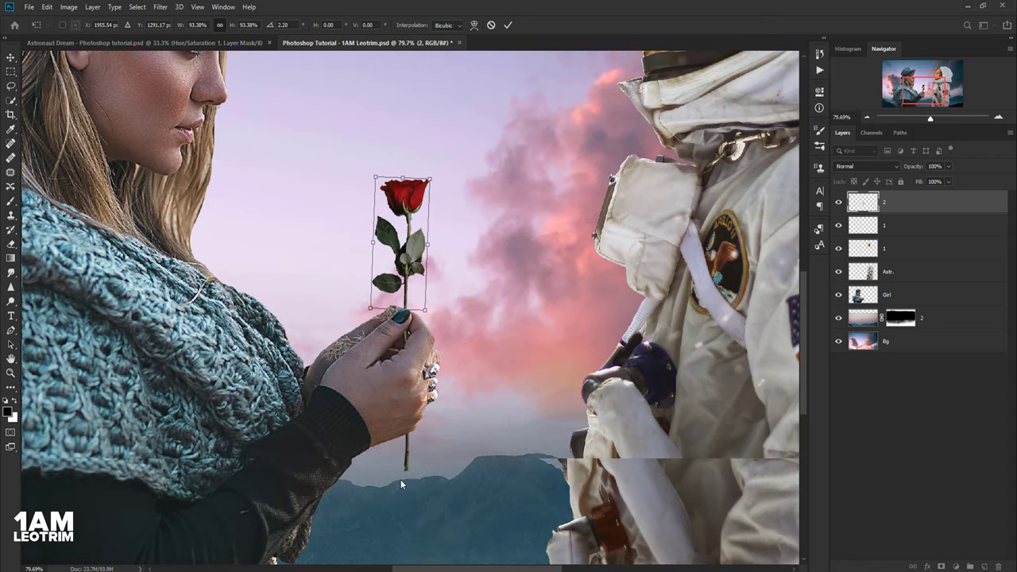
{"action": "scroll", "coordinate": [400, 479], "scroll_direction": "up", "scroll_amount": 2}
{"action": "scroll", "coordinate": [410, 453], "scroll_direction": "up", "scroll_amount": 3}
- Commit the rose transform, then select the lower stem piece and shift it slightly left
{"action": "key", "text": "Return"}
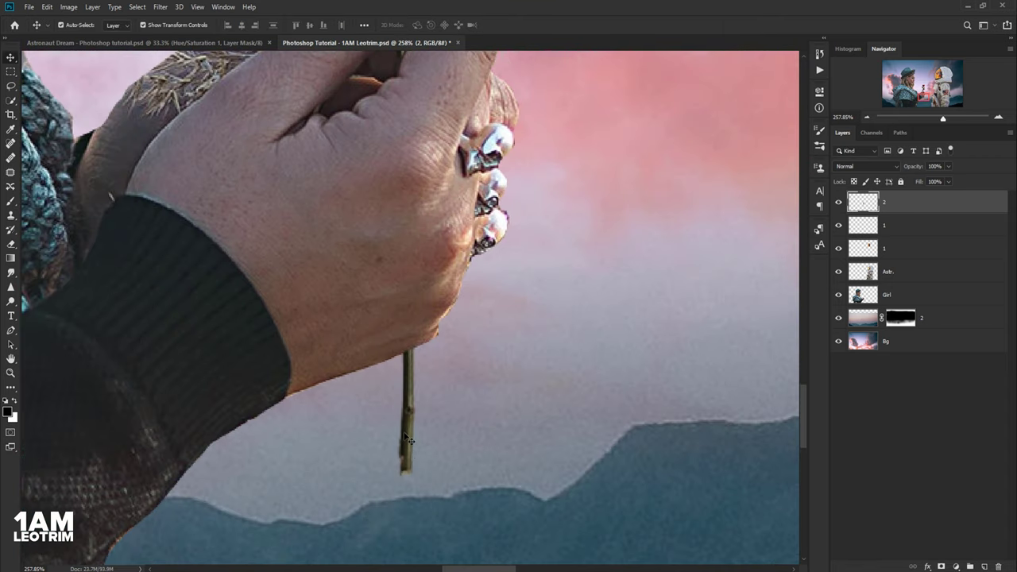
{"action": "left_click", "coordinate": [405, 431]}
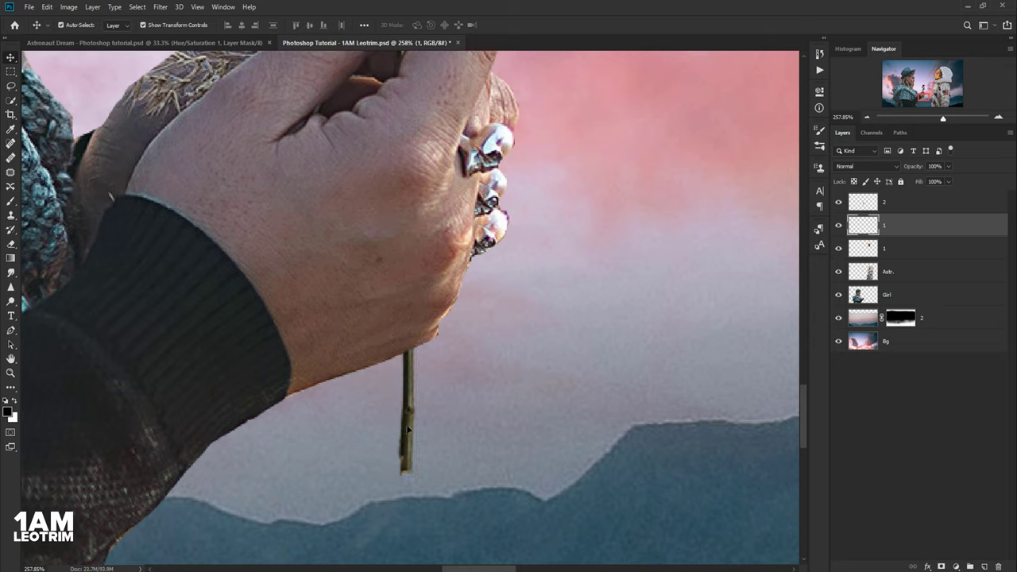
{"action": "left_click_drag", "start_coordinate": [407, 430], "coordinate": [399, 452]}
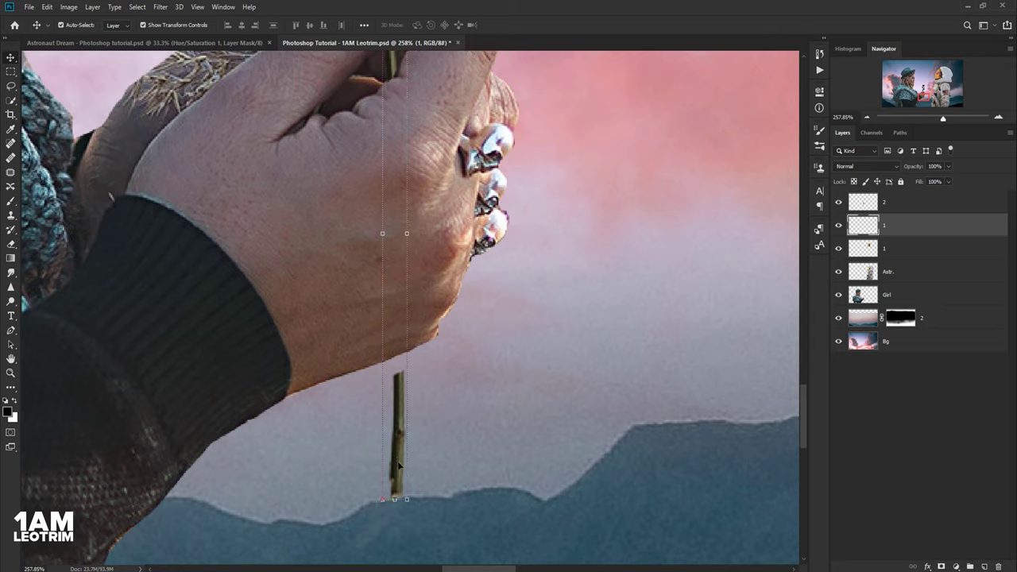
{"action": "scroll", "coordinate": [393, 445], "scroll_direction": "down", "scroll_amount": 4}
{"action": "scroll", "coordinate": [397, 246], "scroll_direction": "up", "scroll_amount": 3}
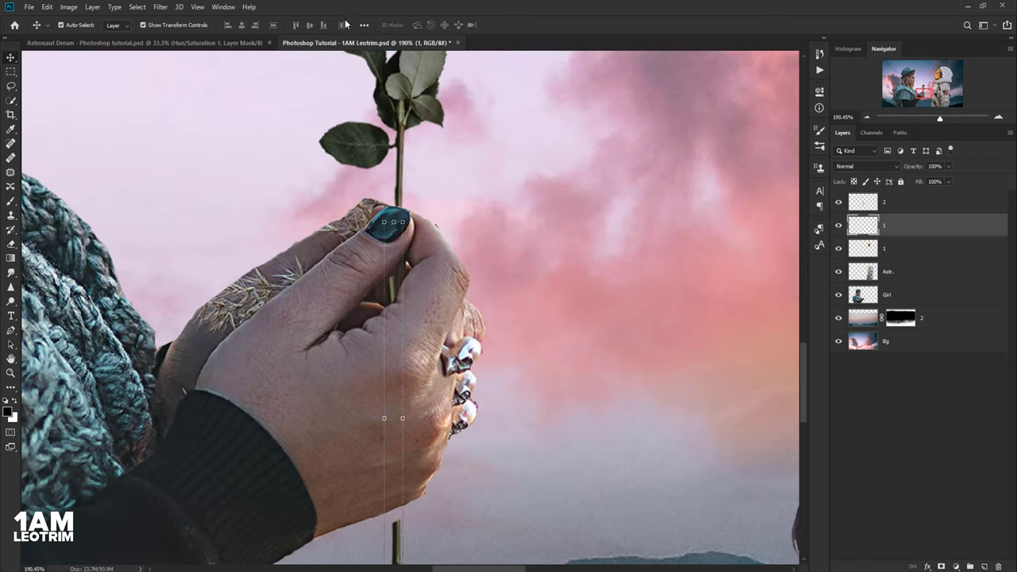
{"action": "scroll", "coordinate": [383, 243], "scroll_direction": "up", "scroll_amount": 2}
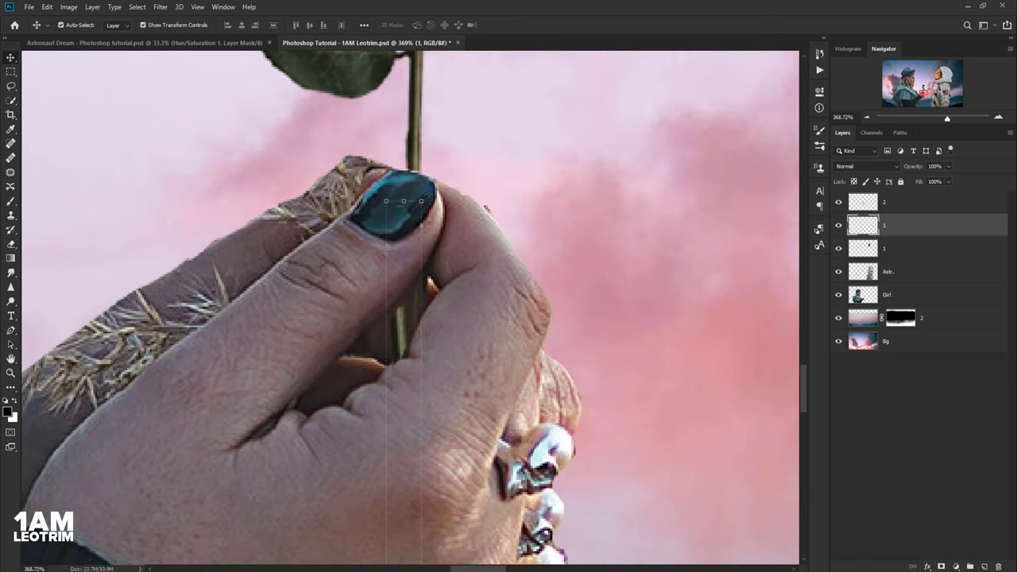
- Free-transform the lower stem piece, rotating it to match the rose's stem
{"action": "key", "text": "ctrl+t"}
{"action": "mouse_move", "coordinate": [434, 194]}
{"action": "left_mouse_down"}
{"action": "mouse_move", "coordinate": [449, 198]}
{"action": "mouse_move", "coordinate": [431, 170]}
{"action": "left_mouse_up"}
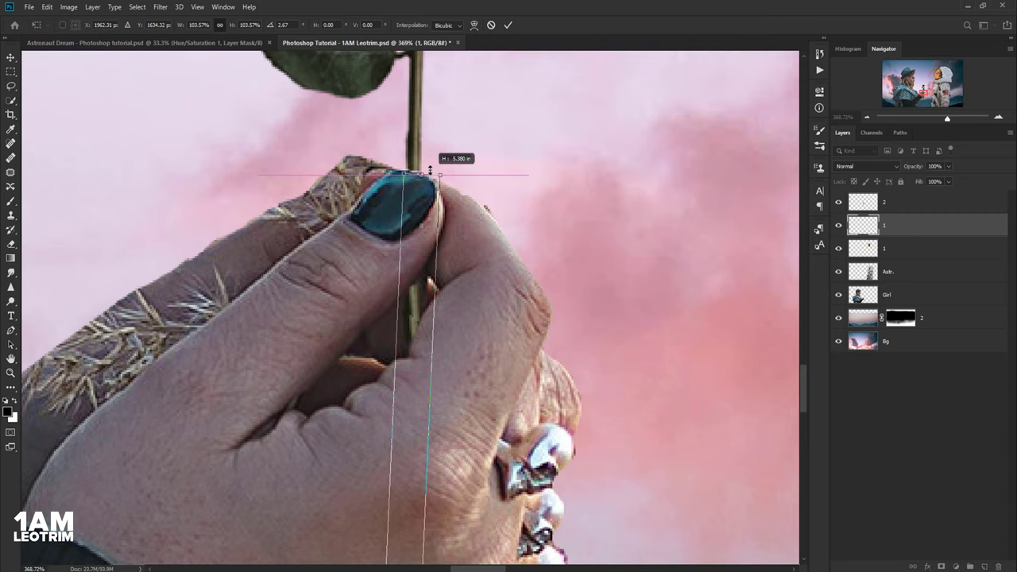
{"action": "scroll", "coordinate": [430, 170], "scroll_direction": "down", "scroll_amount": 2}
{"action": "scroll", "coordinate": [430, 169], "scroll_direction": "down", "scroll_amount": 1}
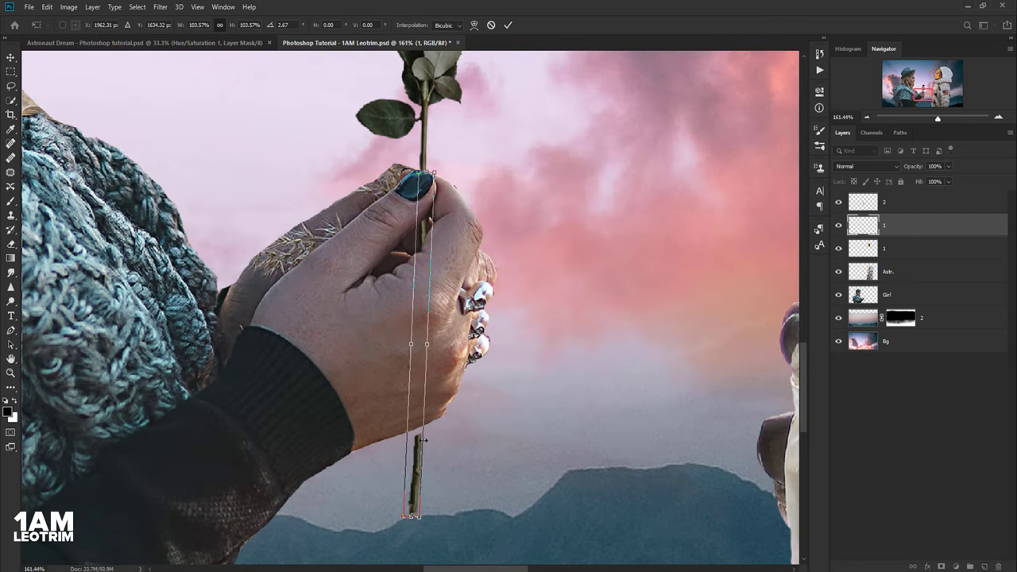
{"action": "key", "text": "Return"}
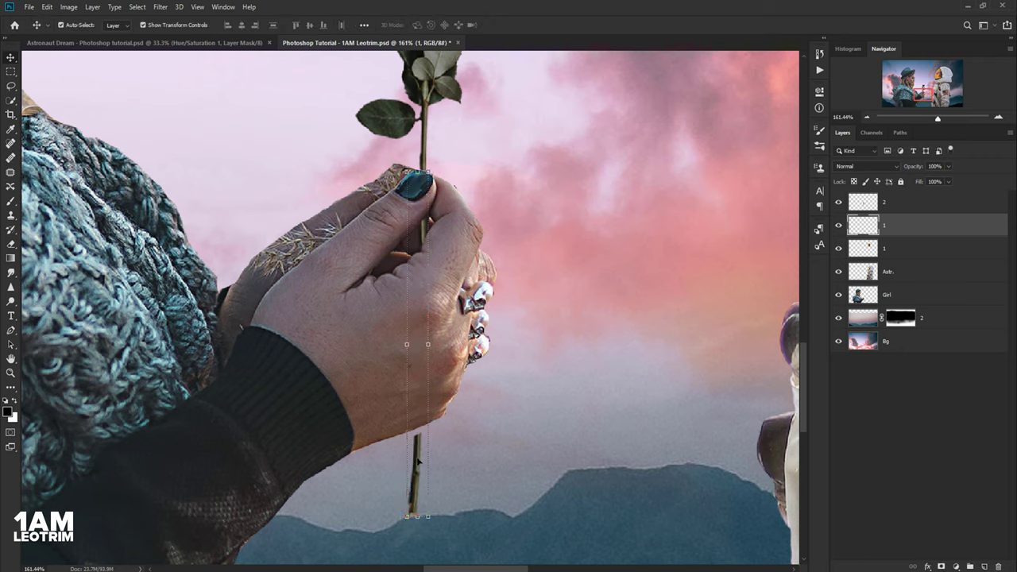
- Shorten the stem piece from its bottom to about 97% height and commit
{"action": "left_click_drag", "start_coordinate": [417, 516], "coordinate": [417, 503]}
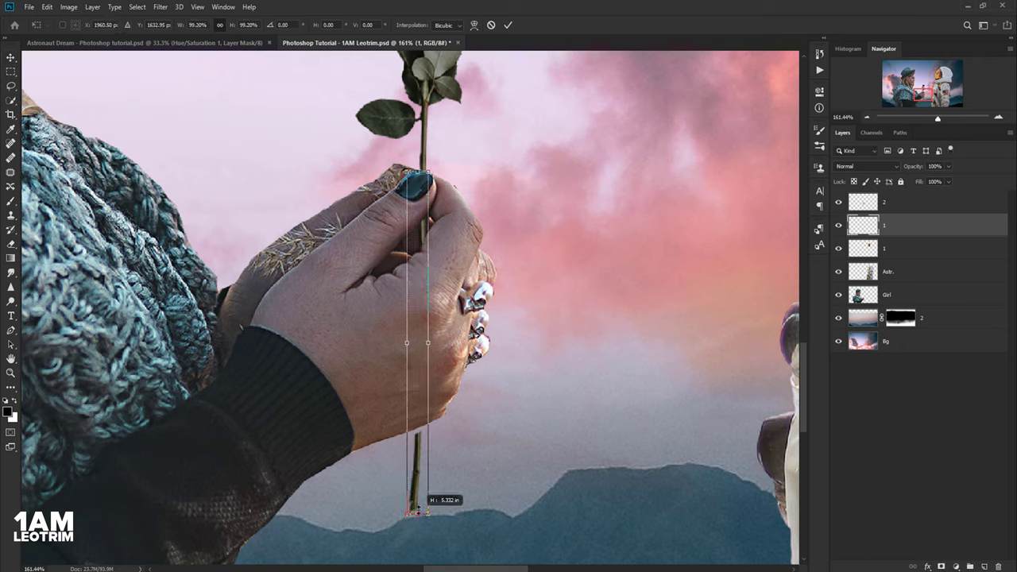
{"action": "scroll", "coordinate": [417, 503], "scroll_direction": "up", "scroll_amount": 5}
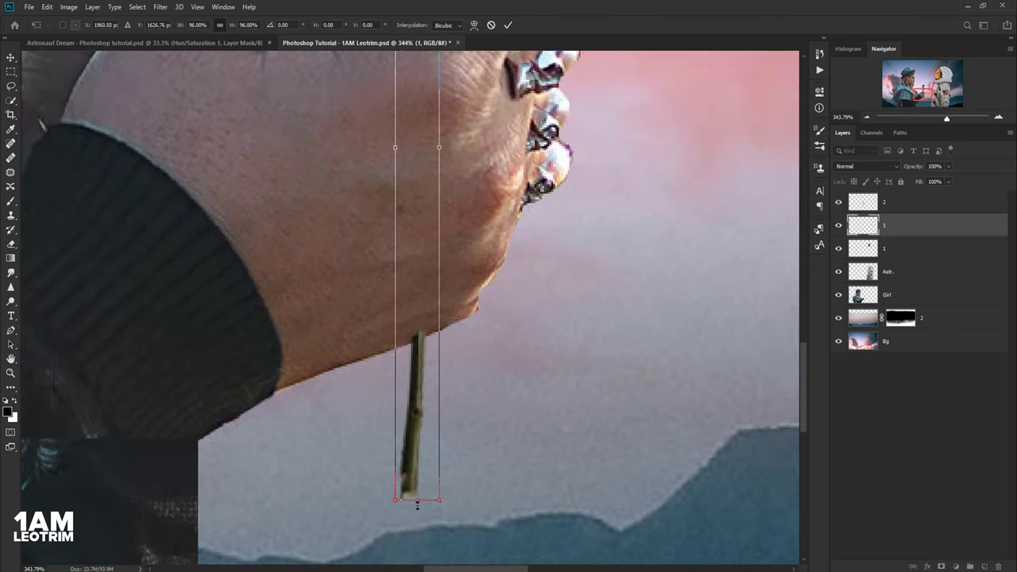
{"action": "left_click_drag", "start_coordinate": [417, 504], "coordinate": [414, 503]}
{"action": "scroll", "coordinate": [414, 504], "scroll_direction": "down", "scroll_amount": 5}
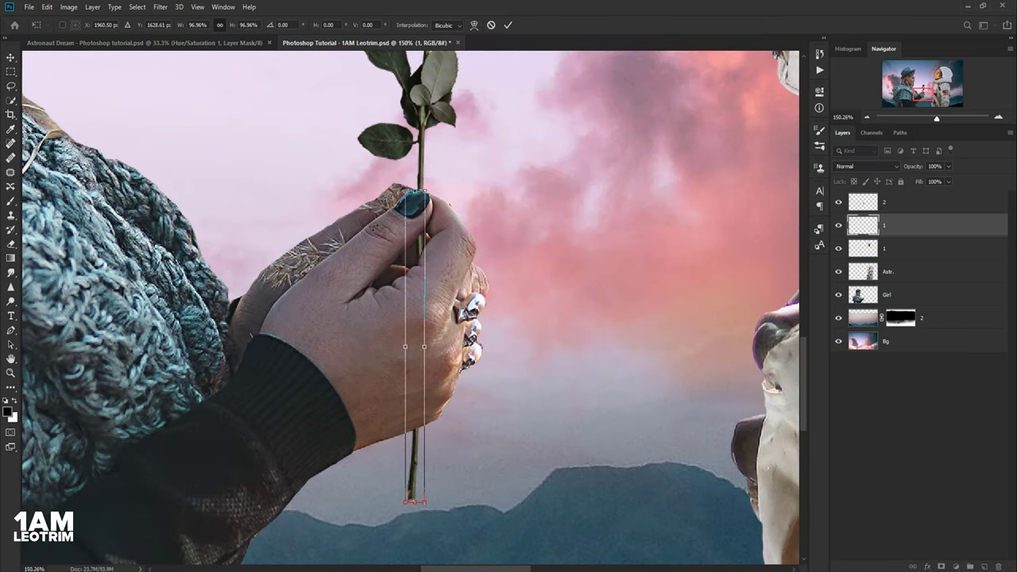
{"action": "scroll", "coordinate": [410, 189], "scroll_direction": "up", "scroll_amount": 2}
{"action": "scroll", "coordinate": [410, 189], "scroll_direction": "up", "scroll_amount": 3}
{"action": "scroll", "coordinate": [410, 189], "scroll_direction": "up", "scroll_amount": 2}
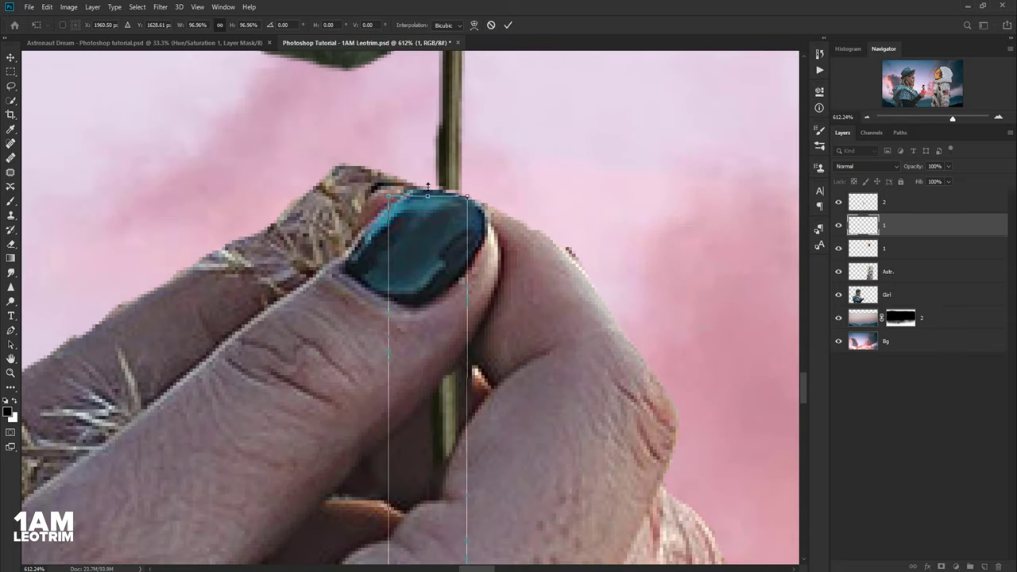
{"action": "key", "text": "Return"}
{"action": "scroll", "coordinate": [441, 278], "scroll_direction": "down", "scroll_amount": 3}
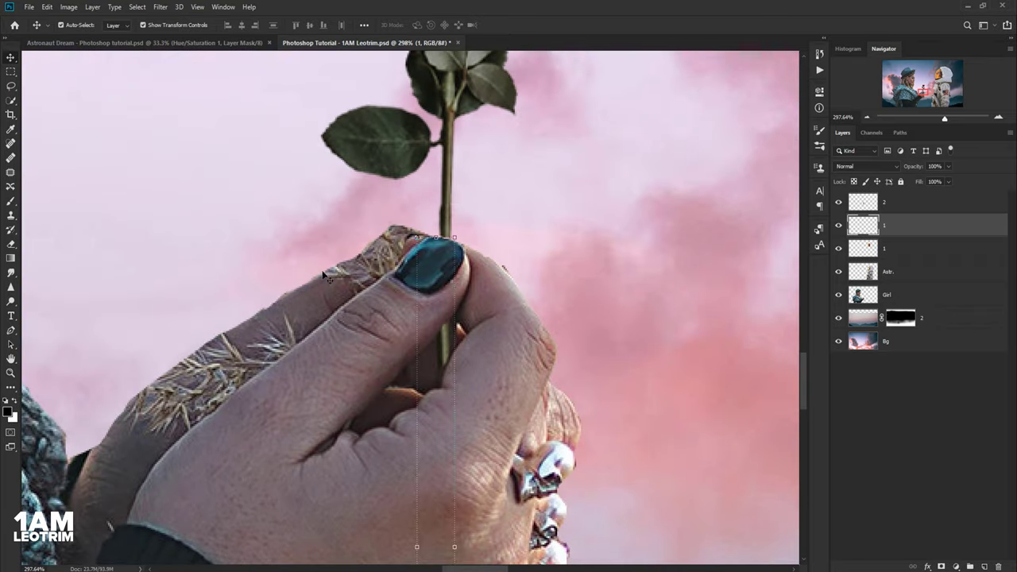
{"action": "scroll", "coordinate": [395, 255], "scroll_direction": "down", "scroll_amount": 3}
- On layer 2, pen-trace a closed path around the large pale front leaf
{"action": "scroll", "coordinate": [424, 124], "scroll_direction": "up", "scroll_amount": 3}
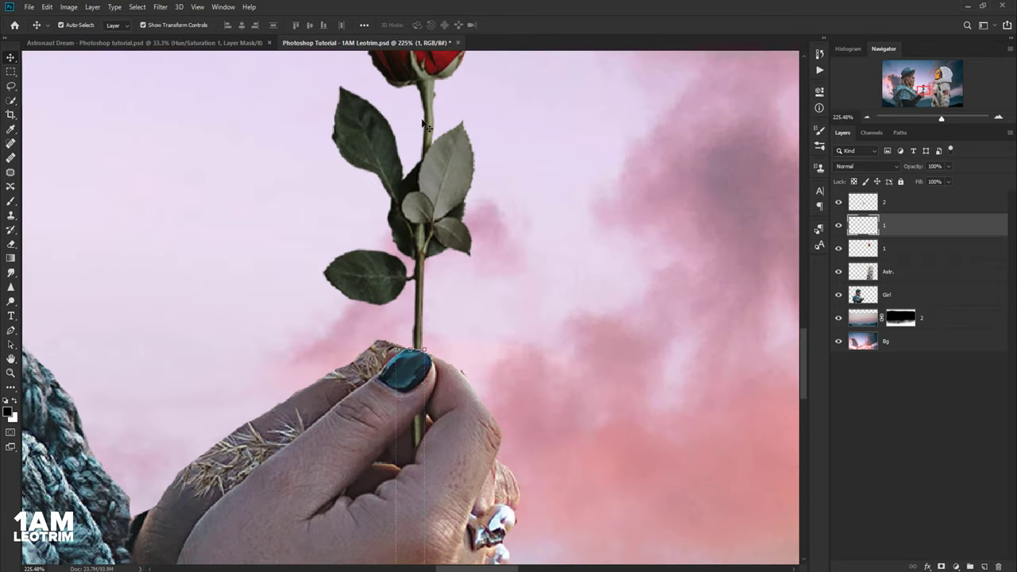
{"action": "left_click", "coordinate": [447, 169]}
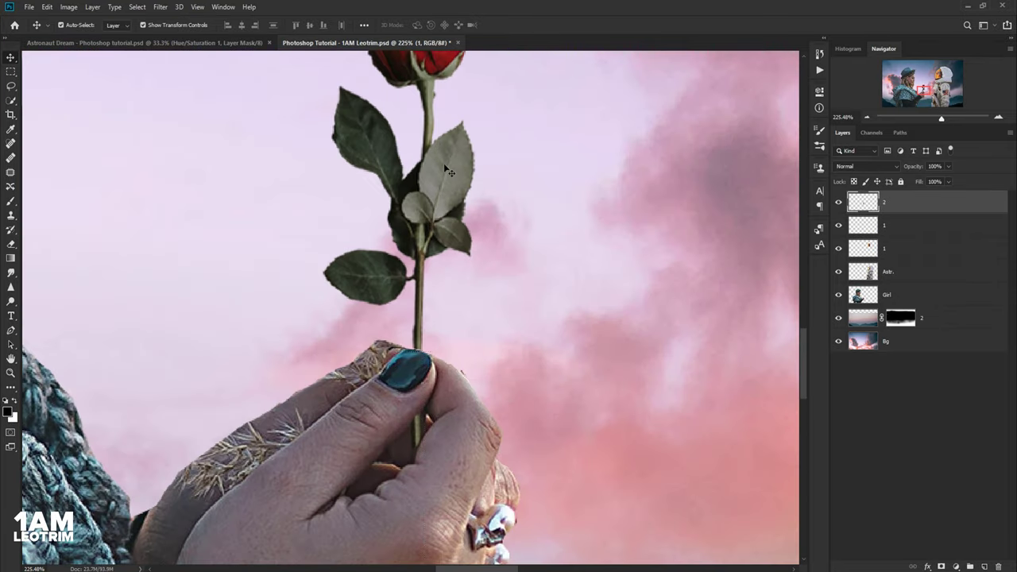
{"action": "left_click", "coordinate": [12, 328]}
{"action": "scroll", "coordinate": [469, 136], "scroll_direction": "up", "scroll_amount": 3}
{"action": "scroll", "coordinate": [451, 114], "scroll_direction": "up", "scroll_amount": 3}
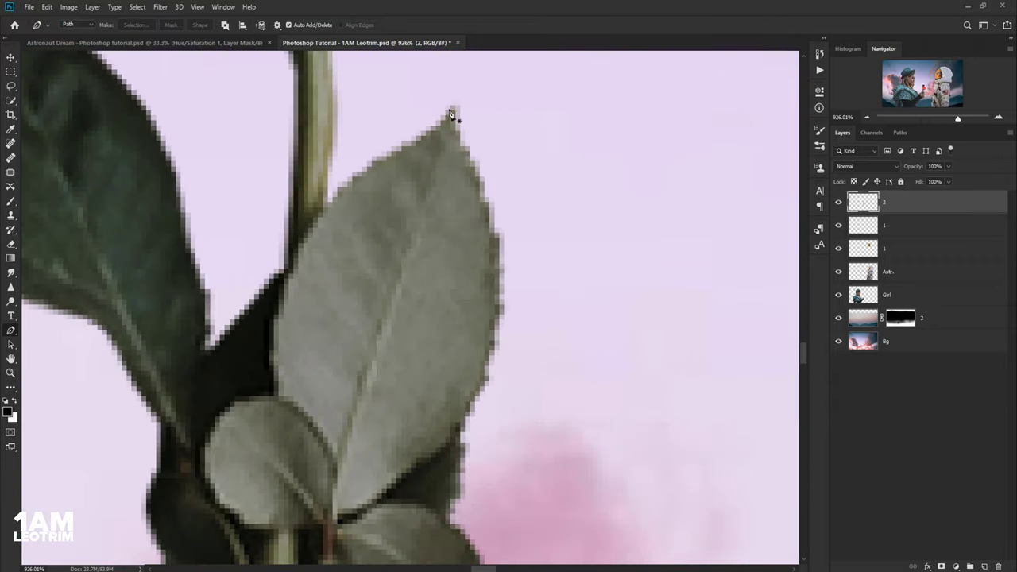
{"action": "left_click", "coordinate": [455, 105]}
{"action": "left_click_drag", "start_coordinate": [383, 160], "coordinate": [364, 169]}
{"action": "left_click_drag", "start_coordinate": [304, 237], "coordinate": [290, 267]}
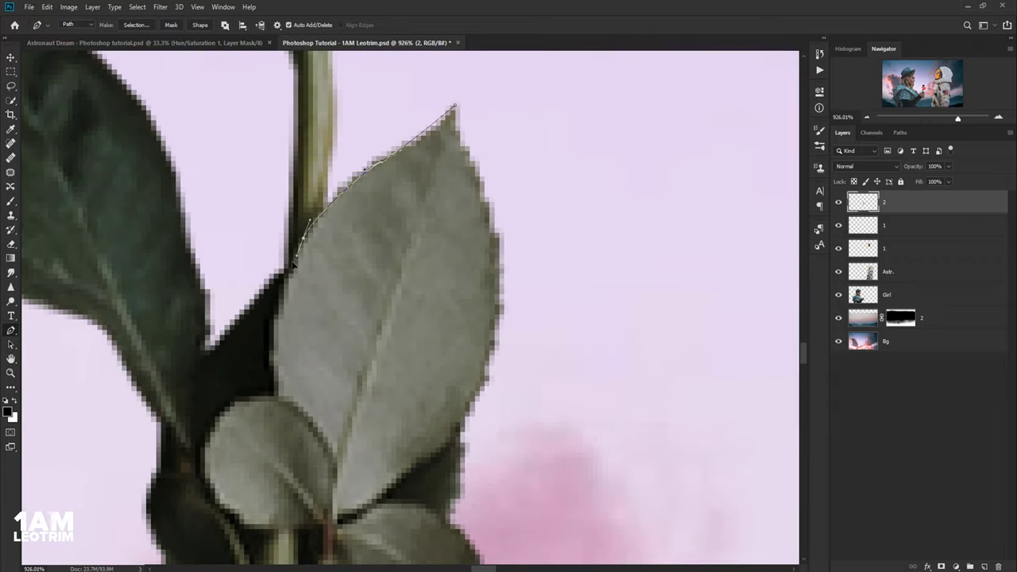
{"action": "left_click_drag", "start_coordinate": [271, 352], "coordinate": [272, 375]}
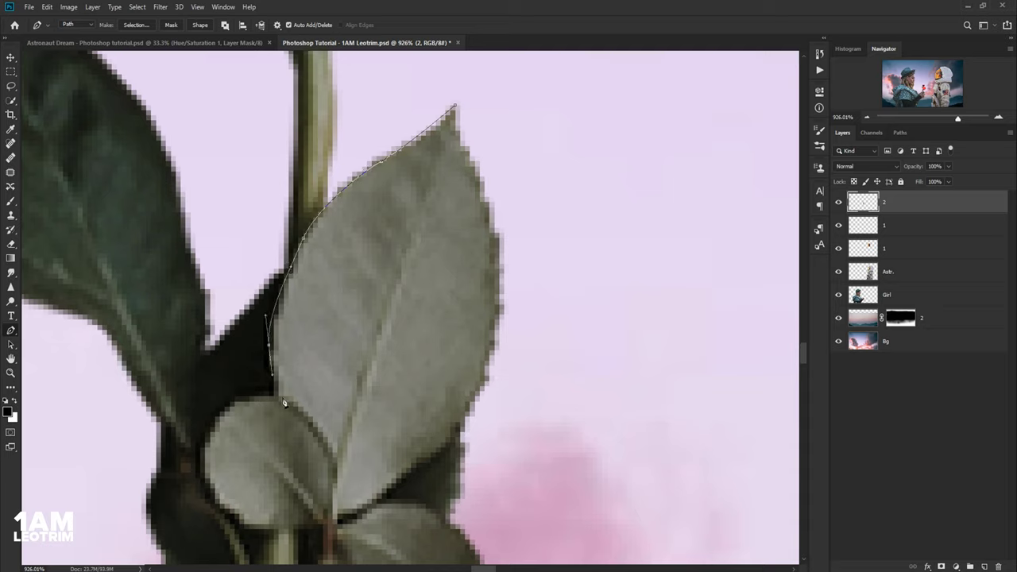
{"action": "left_click_drag", "start_coordinate": [293, 452], "coordinate": [298, 473]}
{"action": "left_click_drag", "start_coordinate": [325, 509], "coordinate": [334, 516]}
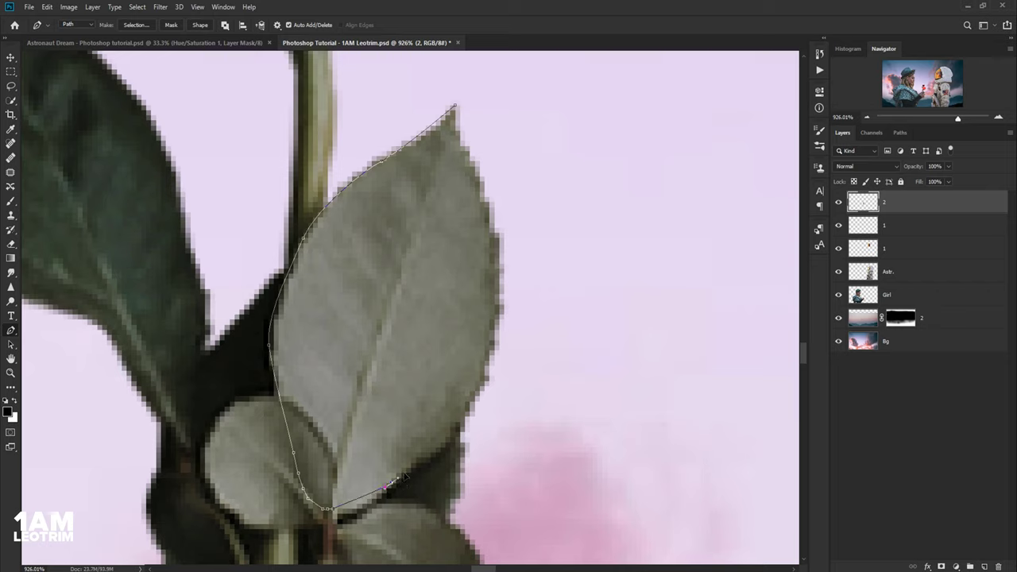
{"action": "left_click", "coordinate": [471, 403]}
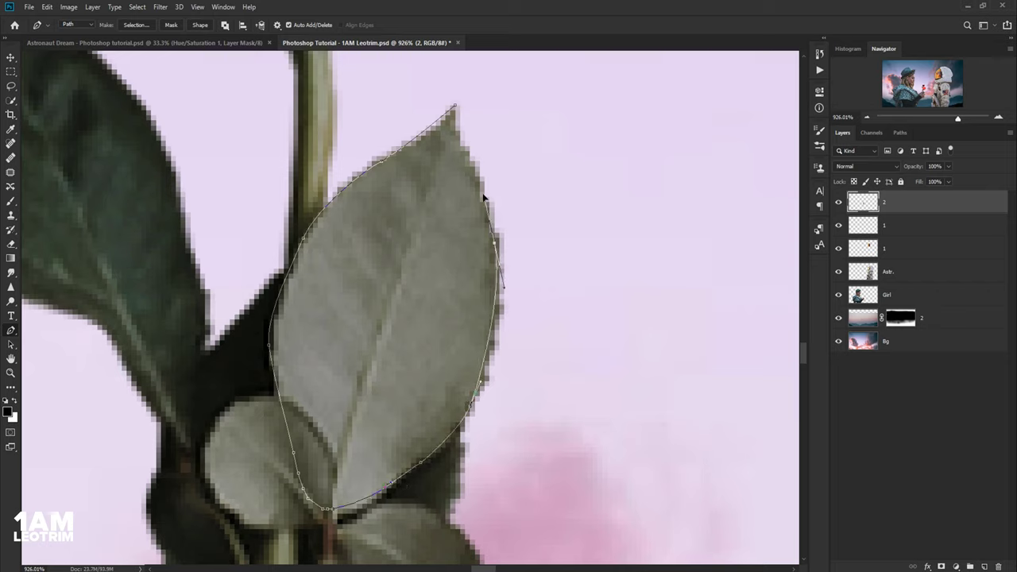
{"action": "left_click_drag", "start_coordinate": [494, 240], "coordinate": [478, 176]}
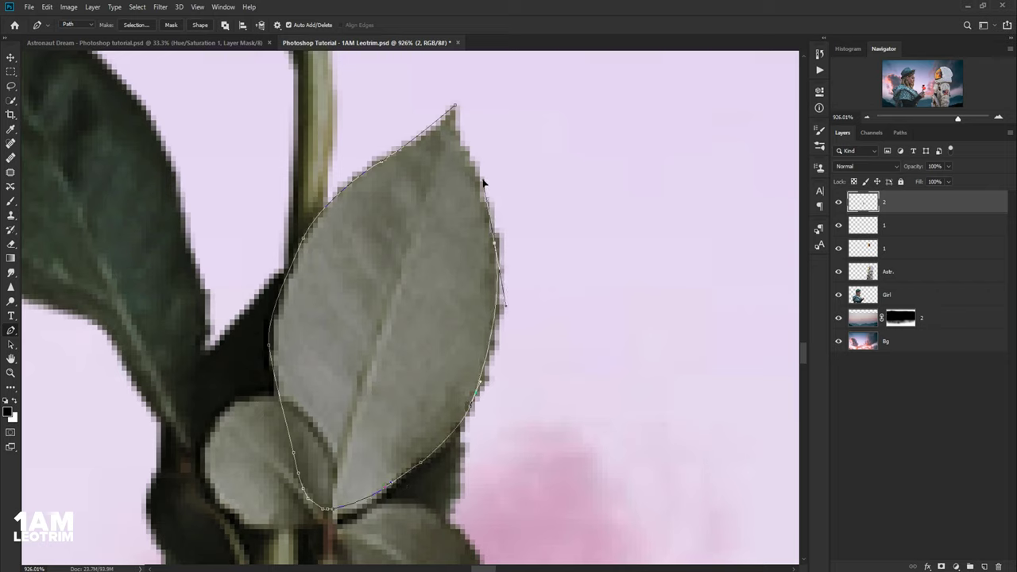
{"action": "left_click", "coordinate": [455, 106]}
- Turn the leaf path into a selection and Copy Merged
{"action": "scroll", "coordinate": [391, 185], "scroll_direction": "down", "scroll_amount": 5}
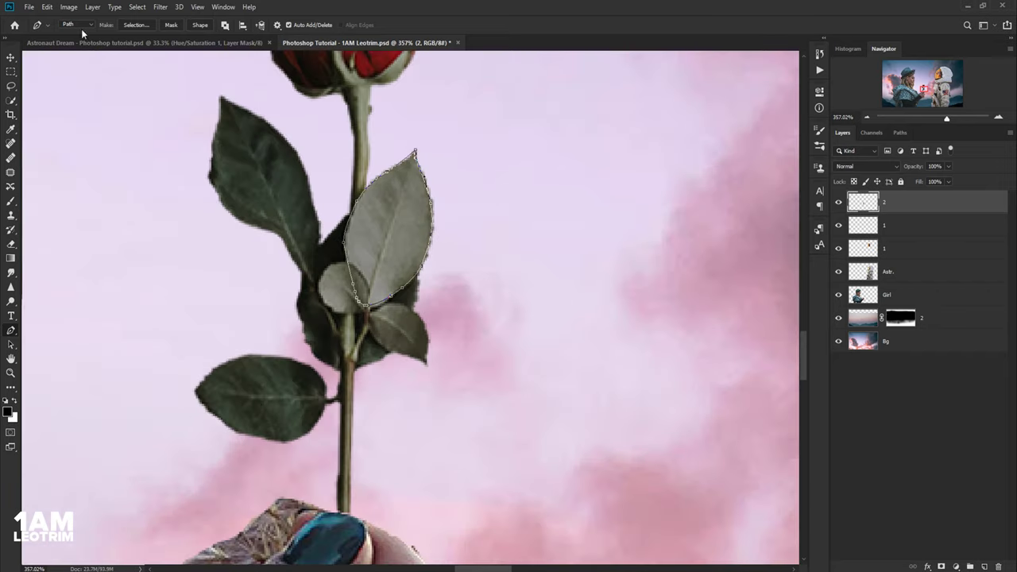
{"action": "left_click", "coordinate": [133, 25]}
{"action": "key", "text": "Return"}
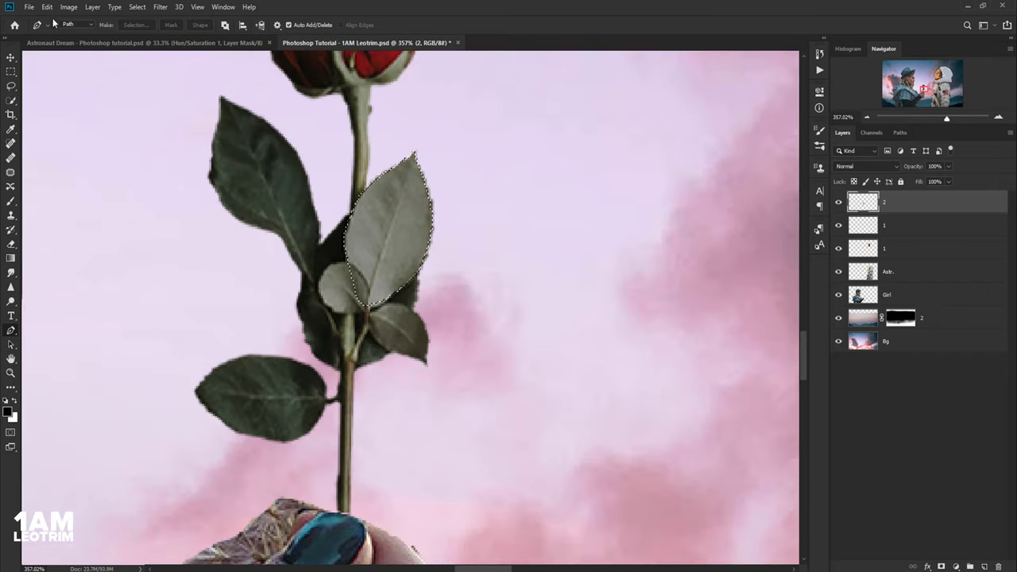
{"action": "left_click", "coordinate": [47, 7]}
{"action": "left_click", "coordinate": [68, 94]}
{"action": "scroll", "coordinate": [394, 174], "scroll_direction": "down", "scroll_amount": 2}
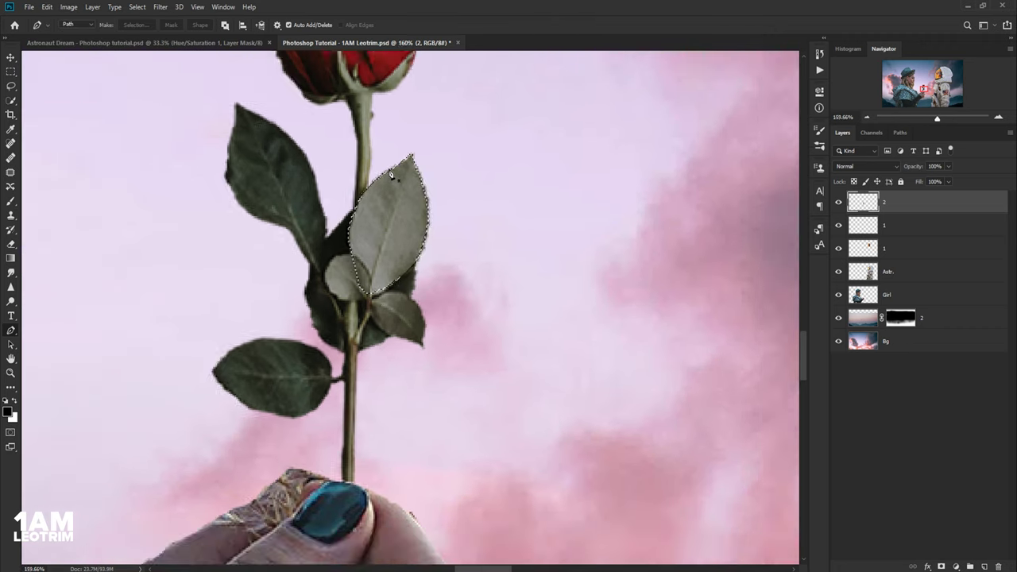
{"action": "scroll", "coordinate": [393, 173], "scroll_direction": "down", "scroll_amount": 3}
- Paste the leaf as a new layer and drag it down beside the hand
{"action": "left_click", "coordinate": [46, 8]}
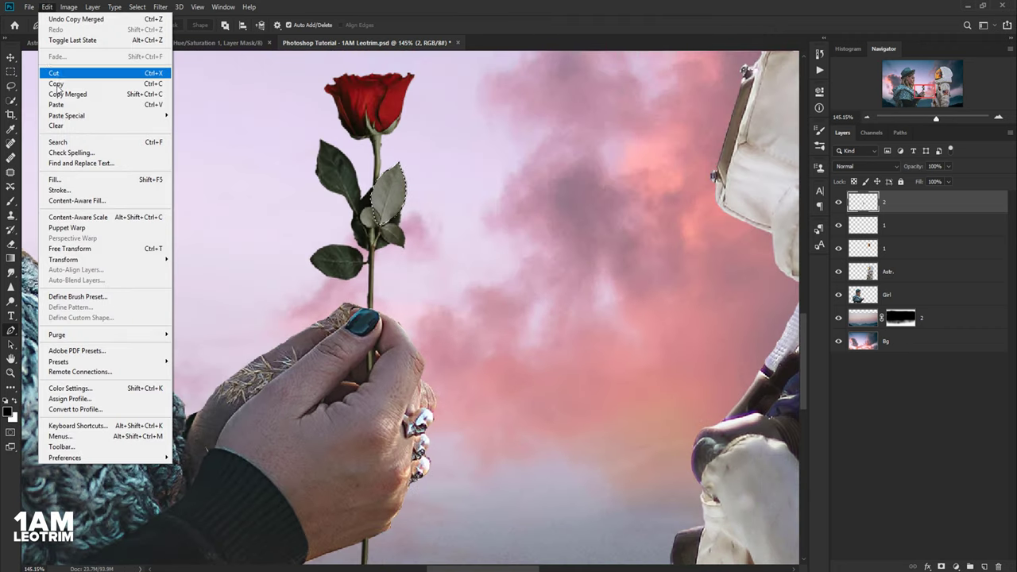
{"action": "left_click", "coordinate": [68, 94]}
{"action": "left_click", "coordinate": [48, 7]}
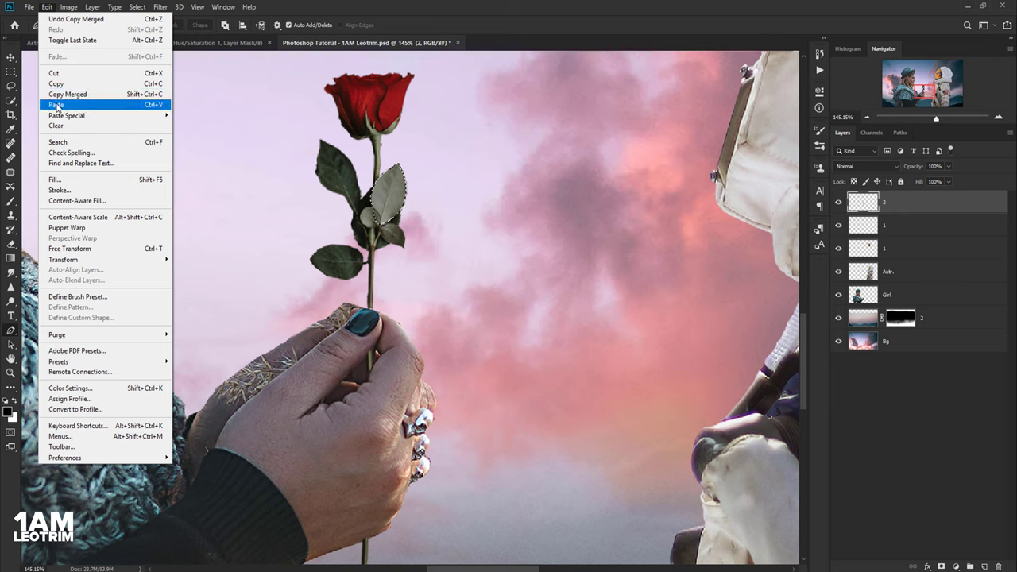
{"action": "left_click", "coordinate": [55, 104]}
{"action": "left_click", "coordinate": [12, 56]}
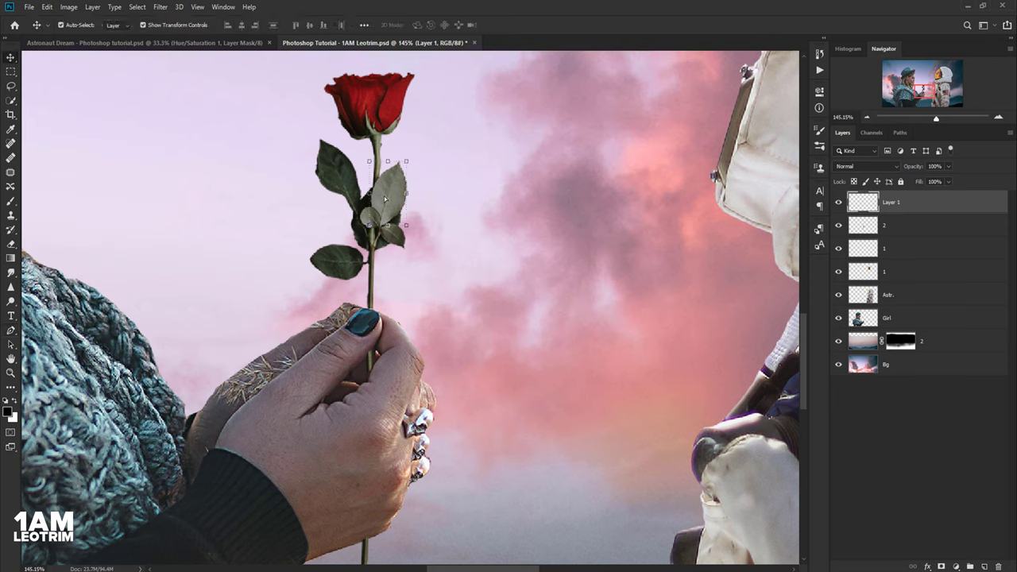
{"action": "left_click_drag", "start_coordinate": [385, 199], "coordinate": [277, 344]}
- Rotate the pasted leaf about -17°, nudge it upward, and commit the transform
{"action": "scroll", "coordinate": [284, 328], "scroll_direction": "up", "scroll_amount": 5}
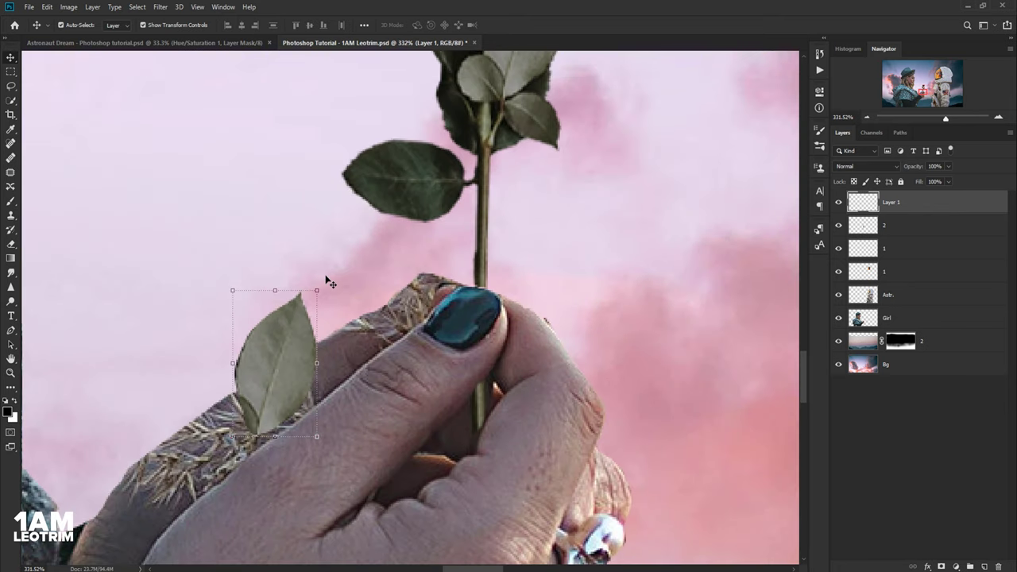
{"action": "key", "text": "ctrl+t"}
{"action": "left_click_drag", "start_coordinate": [325, 281], "coordinate": [299, 270]}
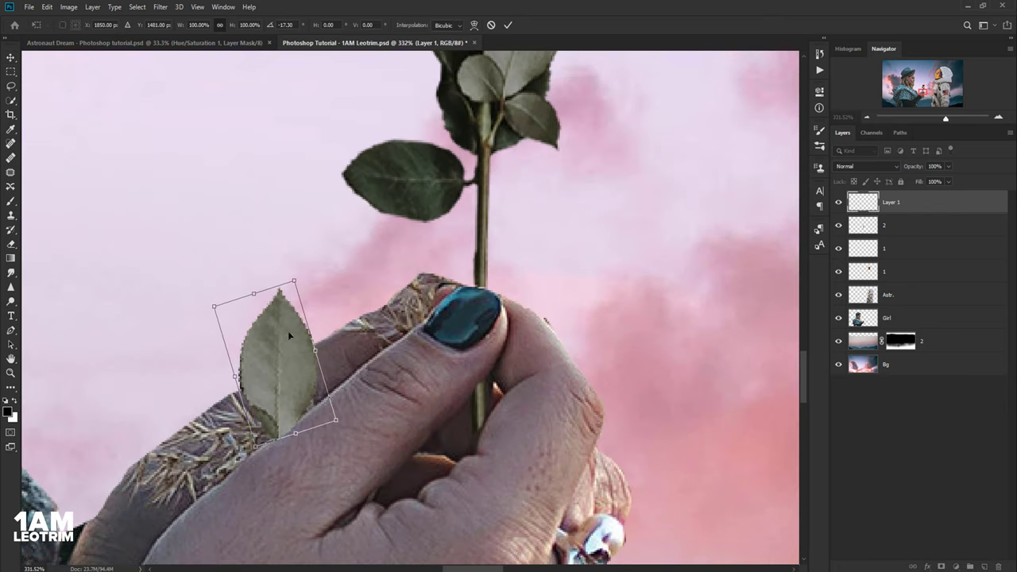
{"action": "scroll", "coordinate": [277, 394], "scroll_direction": "up", "scroll_amount": 2}
{"action": "mouse_move", "coordinate": [276, 392]}
{"action": "left_mouse_down"}
{"action": "mouse_move", "coordinate": [307, 366]}
{"action": "mouse_move", "coordinate": [405, 318]}
{"action": "mouse_move", "coordinate": [291, 373]}
{"action": "left_mouse_up"}
{"action": "key", "text": "Return"}
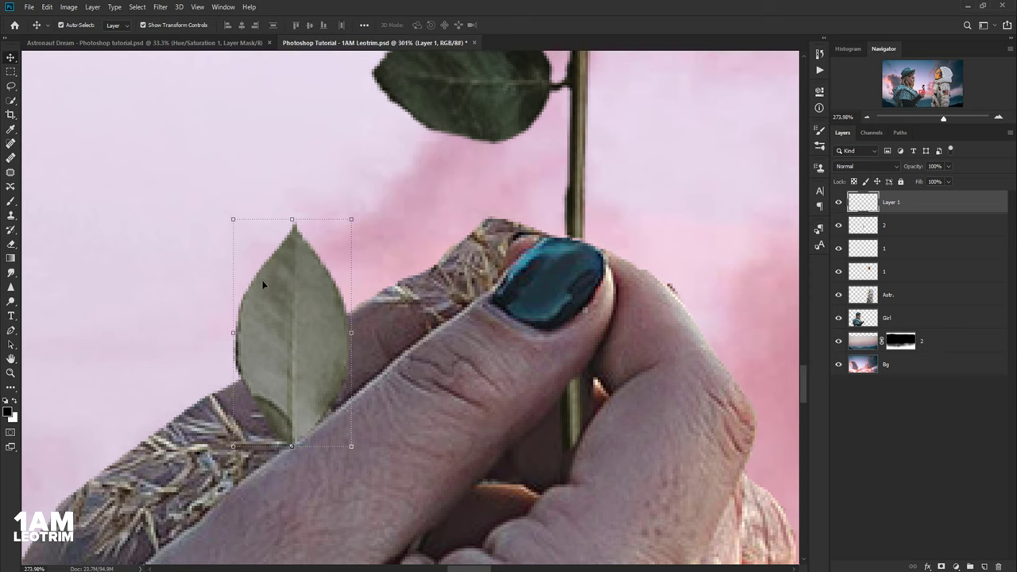
{"action": "scroll", "coordinate": [263, 284], "scroll_direction": "down", "scroll_amount": 3}
{"action": "scroll", "coordinate": [347, 270], "scroll_direction": "down", "scroll_amount": 3}
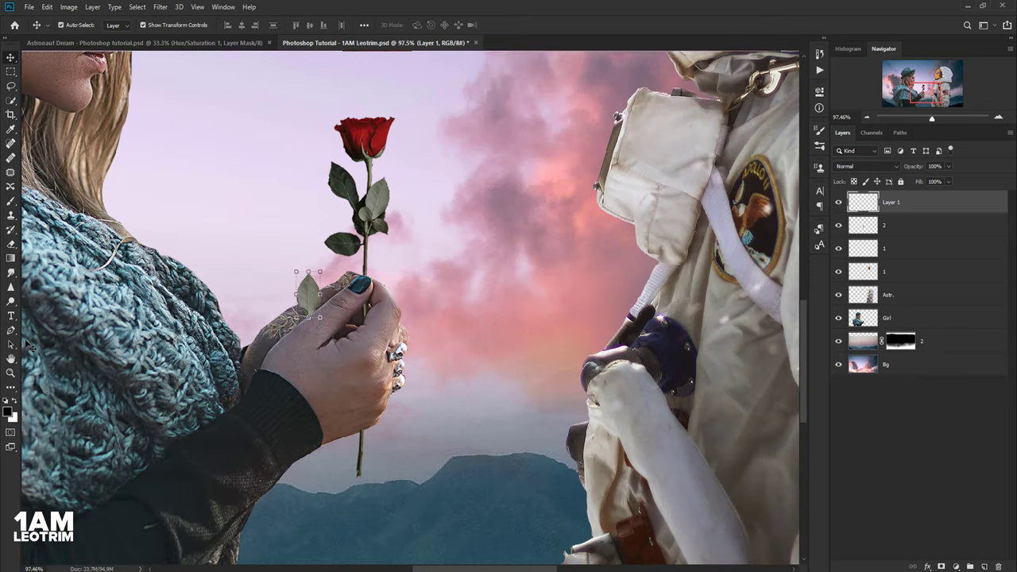
- Zoom in and place the first Pen anchors along the dark leaf's lower edge below the bloom
{"action": "left_click", "coordinate": [12, 330]}
{"action": "scroll", "coordinate": [306, 127], "scroll_direction": "up", "scroll_amount": 4}
{"action": "scroll", "coordinate": [370, 211], "scroll_direction": "up", "scroll_amount": 4}
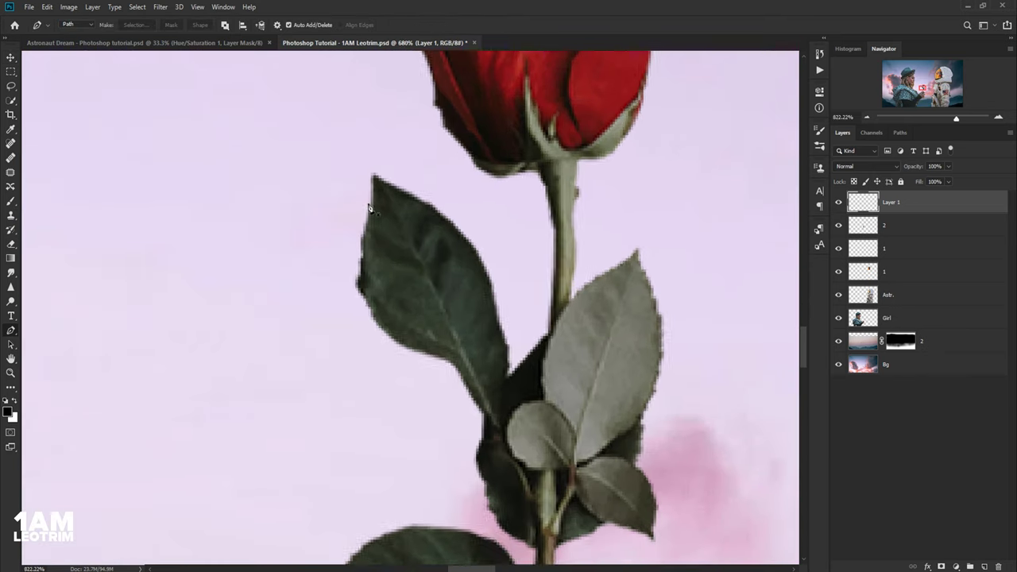
{"action": "scroll", "coordinate": [374, 171], "scroll_direction": "up", "scroll_amount": 2}
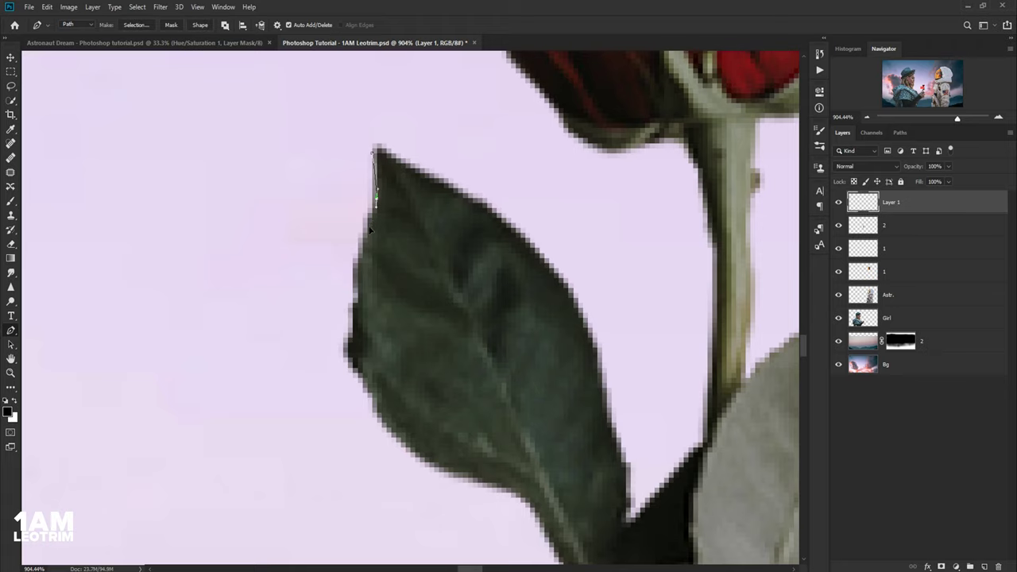
{"action": "scroll", "coordinate": [367, 381], "scroll_direction": "down", "scroll_amount": 5}
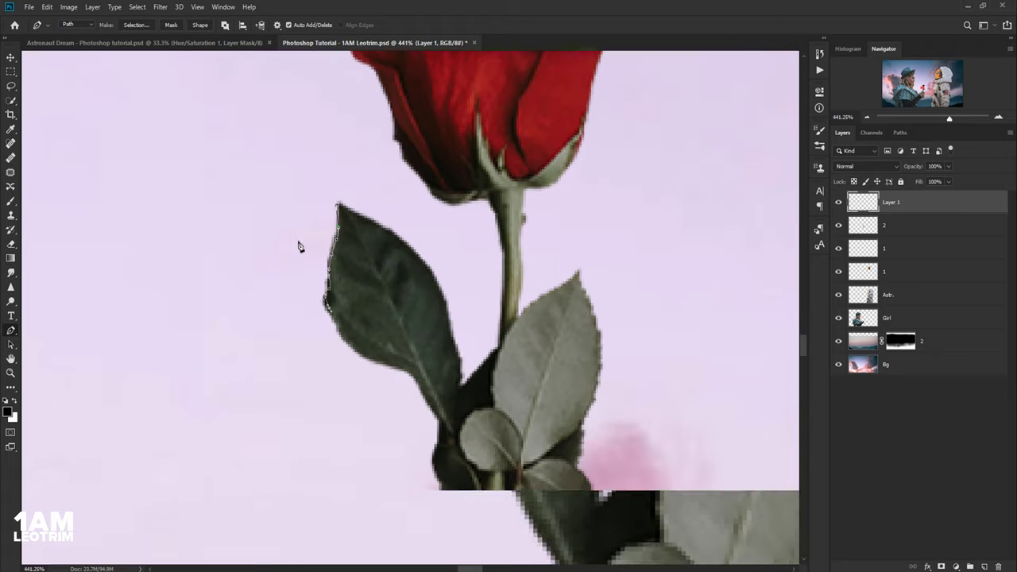
{"action": "scroll", "coordinate": [325, 346], "scroll_direction": "up", "scroll_amount": 5}
{"action": "left_click", "coordinate": [329, 320]}
{"action": "left_click", "coordinate": [356, 330]}
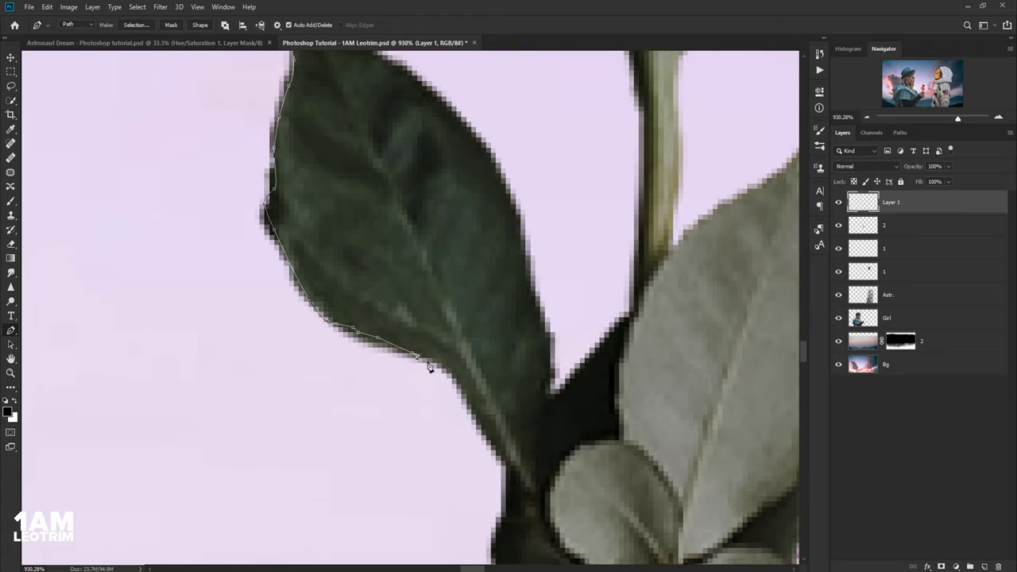
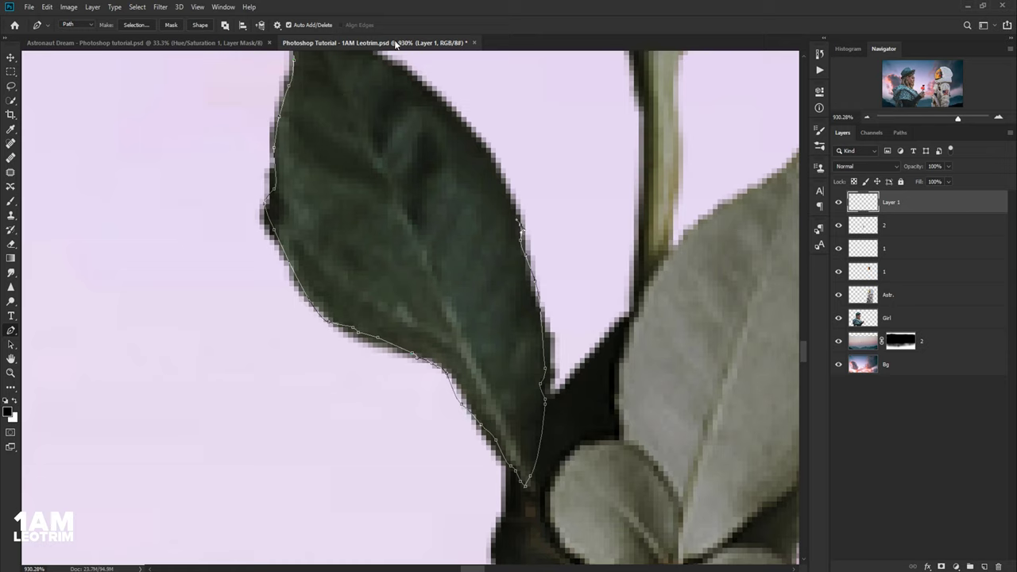
- Finish the Pen path around the upper-left rose leaf and turn it into a selection
{"action": "scroll", "coordinate": [357, 152], "scroll_direction": "down", "scroll_amount": 5}
{"action": "scroll", "coordinate": [391, 246], "scroll_direction": "up", "scroll_amount": 5}
{"action": "left_click_drag", "start_coordinate": [402, 251], "coordinate": [323, 208]}
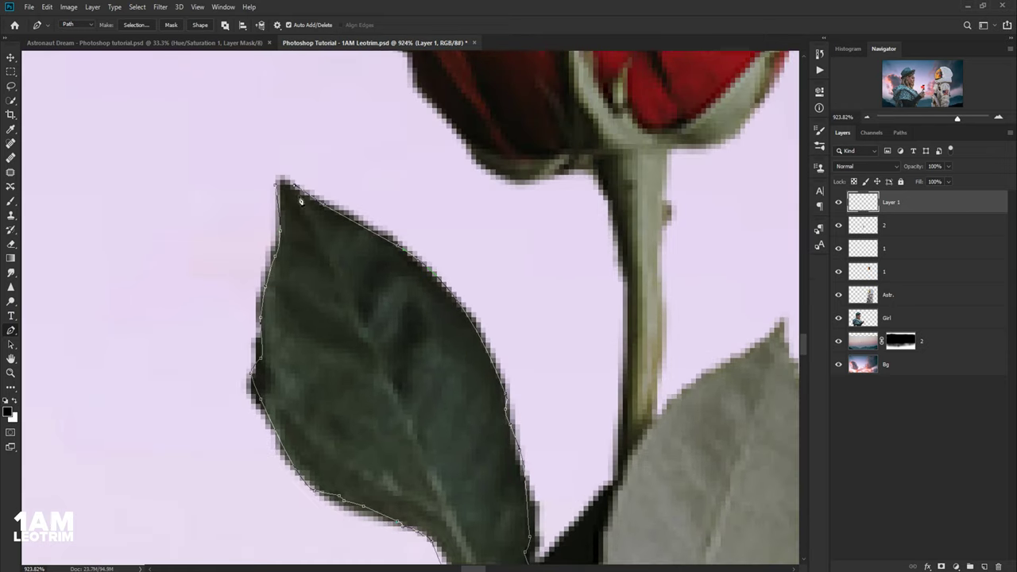
{"action": "left_click", "coordinate": [135, 24]}
{"action": "key", "text": "Return"}
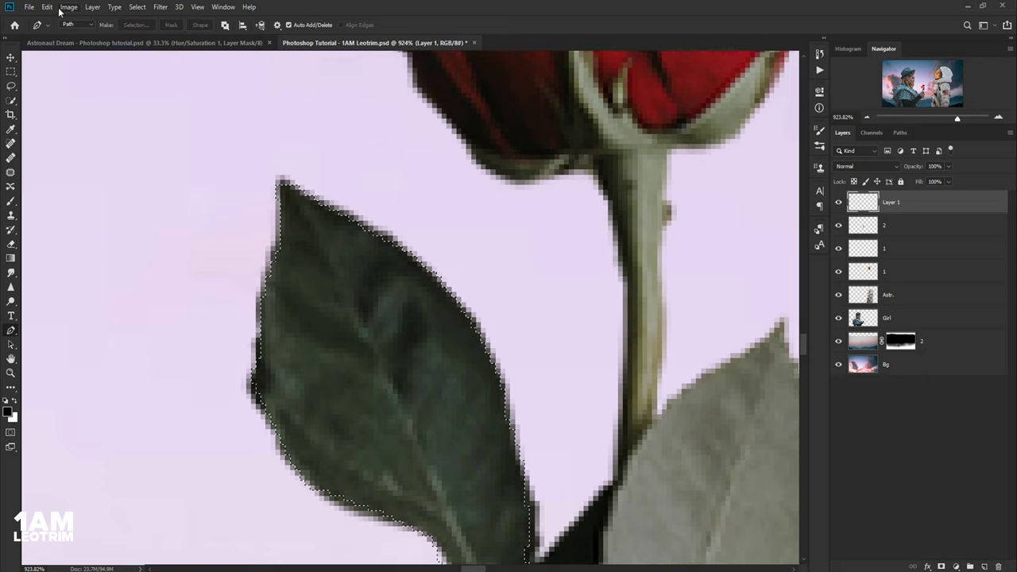
- Copy Merged the leaf selection and paste it as a new Layer 2
{"action": "left_click", "coordinate": [47, 6]}
{"action": "left_click", "coordinate": [70, 94]}
{"action": "scroll", "coordinate": [230, 103], "scroll_direction": "down", "scroll_amount": 3}
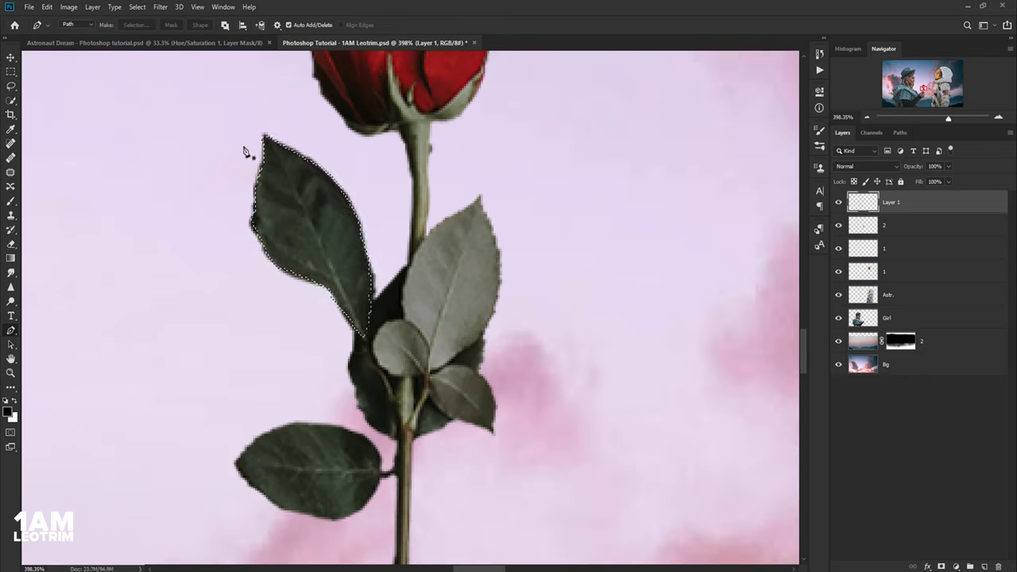
{"action": "left_click", "coordinate": [47, 6]}
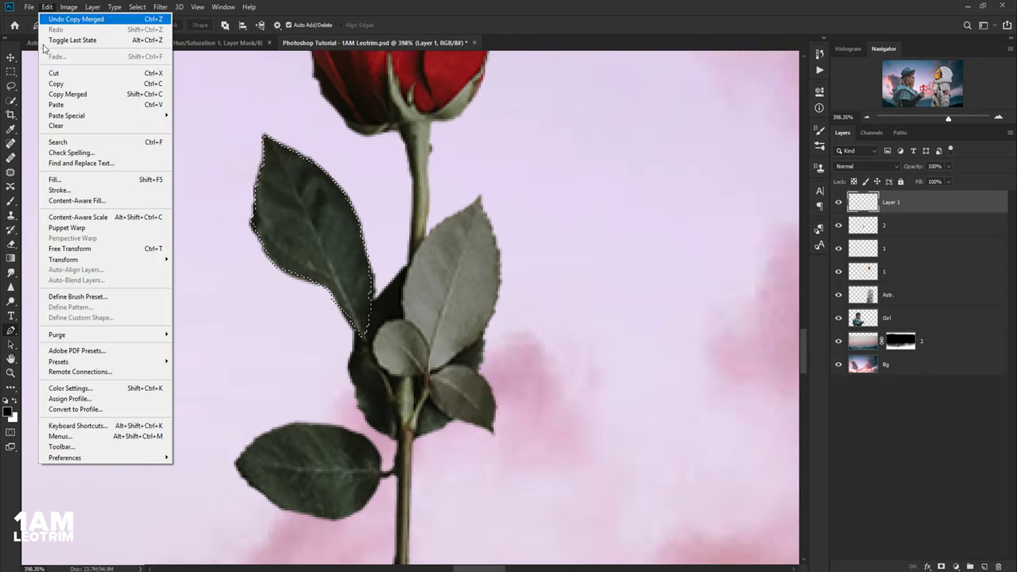
{"action": "left_click", "coordinate": [67, 94]}
{"action": "left_click", "coordinate": [47, 7]}
{"action": "left_click", "coordinate": [68, 94]}
{"action": "key", "text": "ctrl+v"}
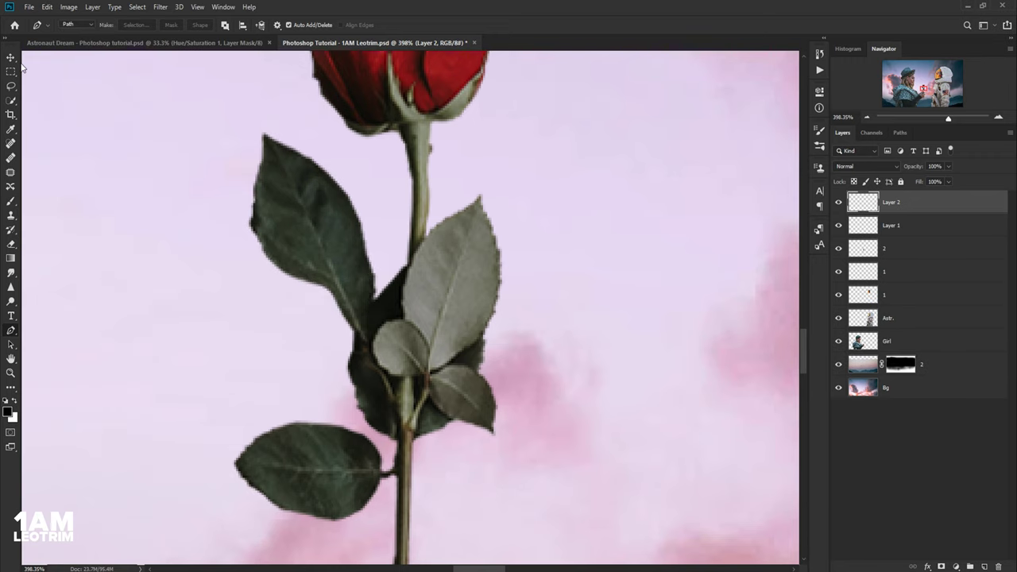
- Move the pasted leaf down onto the girl's hand and rotate it about 58°
{"action": "left_click", "coordinate": [11, 57]}
{"action": "left_click_drag", "start_coordinate": [282, 275], "coordinate": [281, 282]}
{"action": "scroll", "coordinate": [281, 282], "scroll_direction": "down", "scroll_amount": 5}
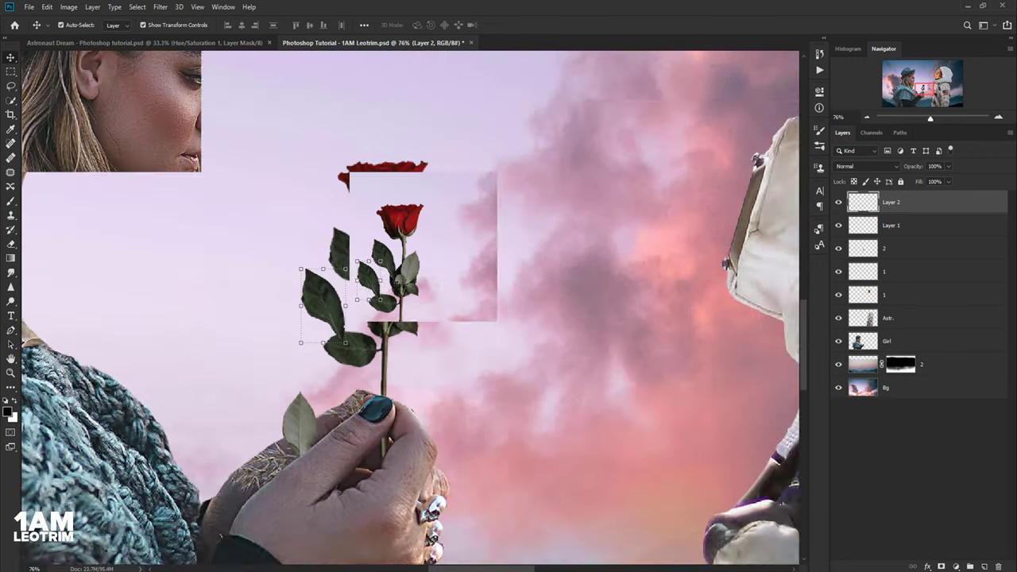
{"action": "scroll", "coordinate": [368, 274], "scroll_direction": "up", "scroll_amount": 3}
{"action": "scroll", "coordinate": [369, 274], "scroll_direction": "up", "scroll_amount": 2}
{"action": "left_click_drag", "start_coordinate": [369, 274], "coordinate": [280, 461]}
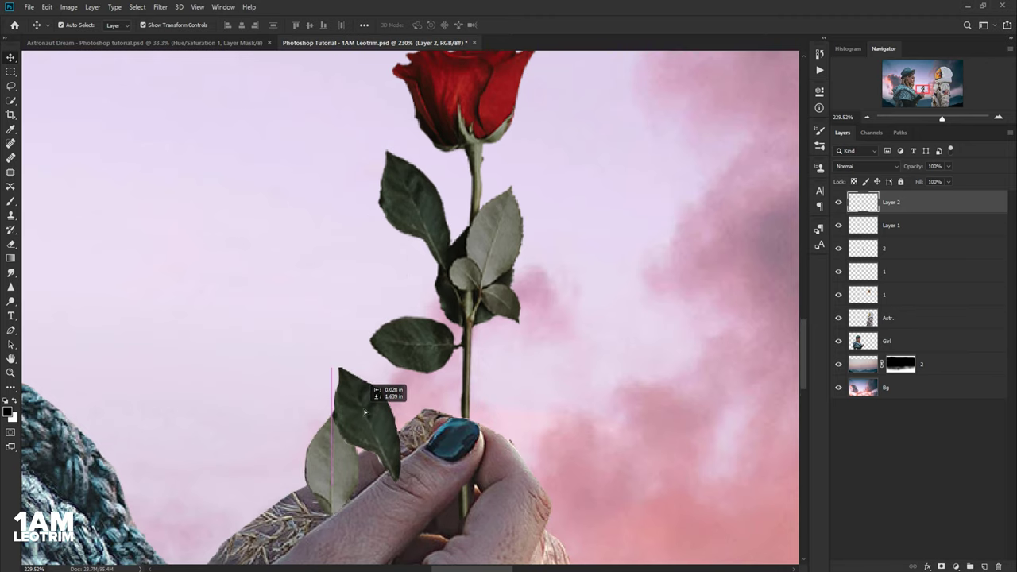
{"action": "mouse_move", "coordinate": [280, 461]}
{"action": "left_mouse_down"}
{"action": "mouse_move", "coordinate": [393, 364]}
{"action": "mouse_move", "coordinate": [461, 421]}
{"action": "left_mouse_up"}
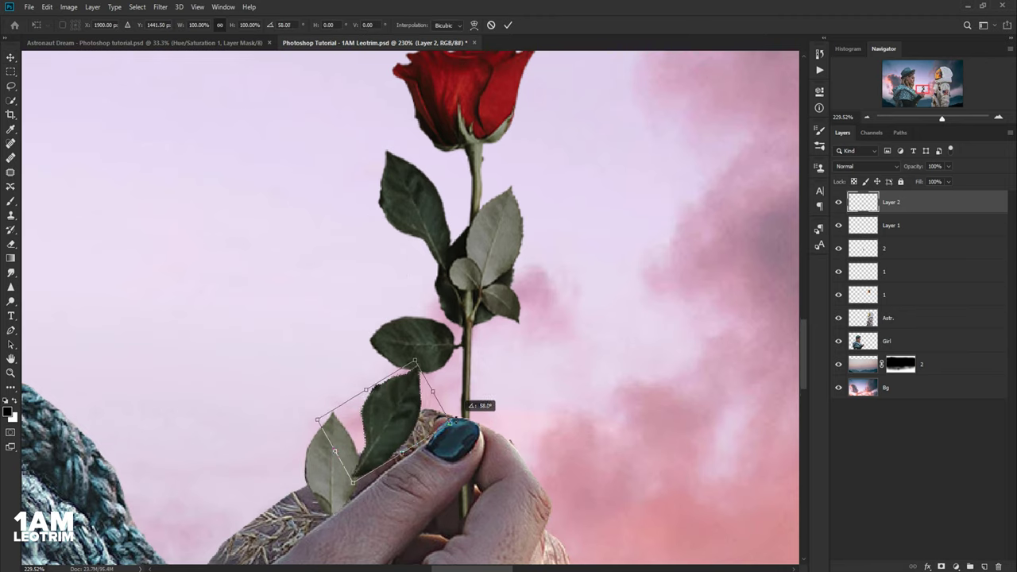
{"action": "left_click_drag", "start_coordinate": [382, 421], "coordinate": [386, 433]}
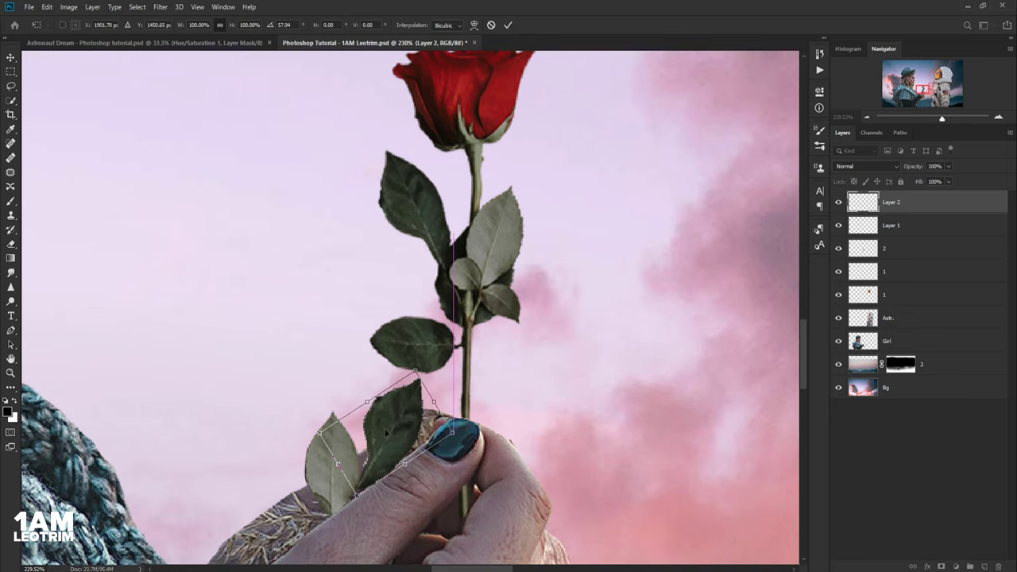
{"action": "scroll", "coordinate": [385, 428], "scroll_direction": "up", "scroll_amount": 1}
- Warp the leaf so it bends down around the girl's thumb, and commit
{"action": "right_click", "coordinate": [392, 398]}
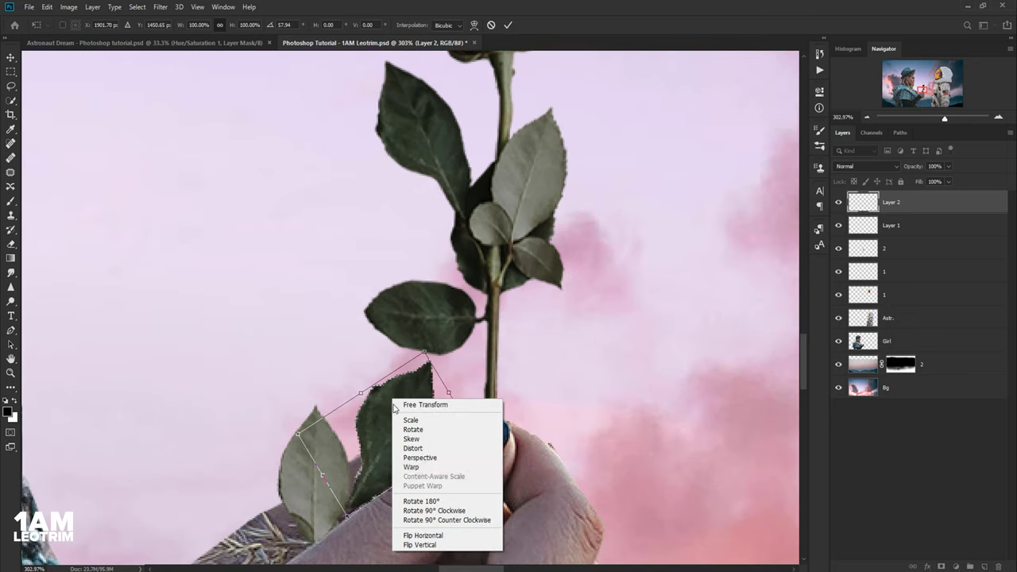
{"action": "left_click", "coordinate": [411, 467]}
{"action": "mouse_move", "coordinate": [422, 381]}
{"action": "left_mouse_down"}
{"action": "mouse_move", "coordinate": [416, 400]}
{"action": "mouse_move", "coordinate": [422, 389]}
{"action": "mouse_move", "coordinate": [406, 383]}
{"action": "mouse_move", "coordinate": [460, 384]}
{"action": "left_mouse_up"}
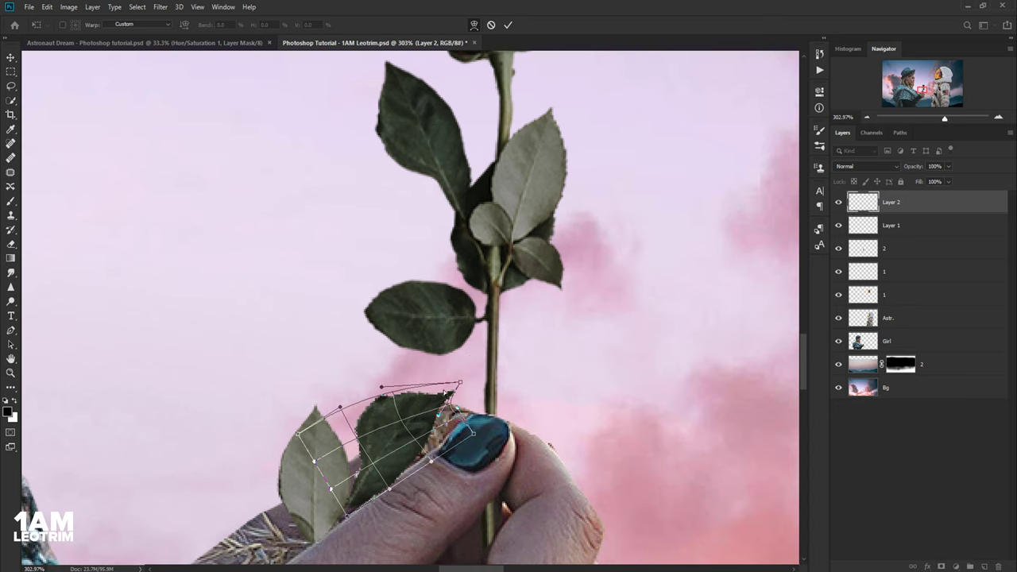
{"action": "scroll", "coordinate": [367, 420], "scroll_direction": "up", "scroll_amount": 2}
{"action": "scroll", "coordinate": [367, 419], "scroll_direction": "up", "scroll_amount": 3}
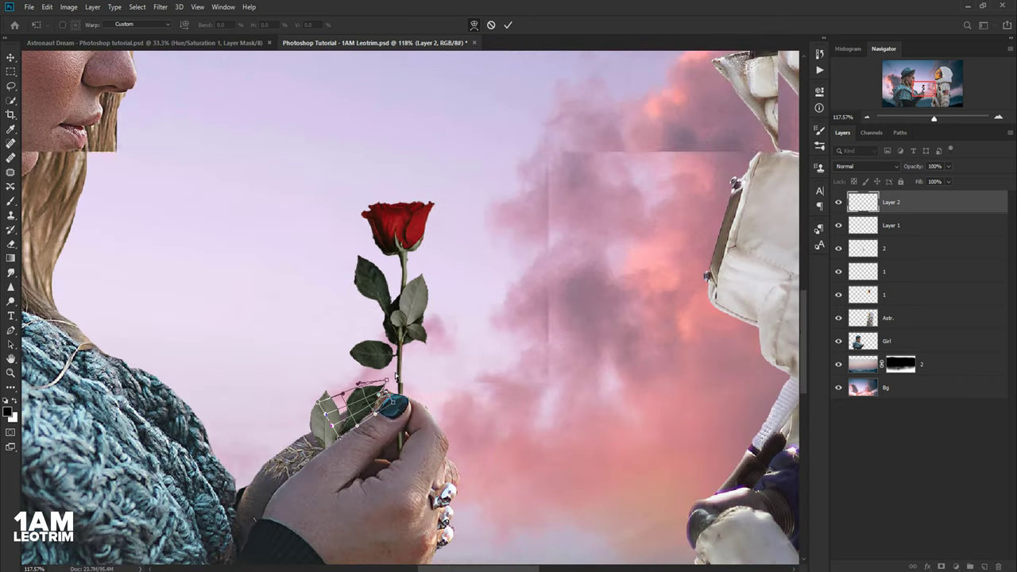
{"action": "scroll", "coordinate": [367, 415], "scroll_direction": "up", "scroll_amount": 2}
{"action": "scroll", "coordinate": [368, 415], "scroll_direction": "up", "scroll_amount": 3}
{"action": "key", "text": "Return"}
{"action": "scroll", "coordinate": [365, 381], "scroll_direction": "up", "scroll_amount": 1}
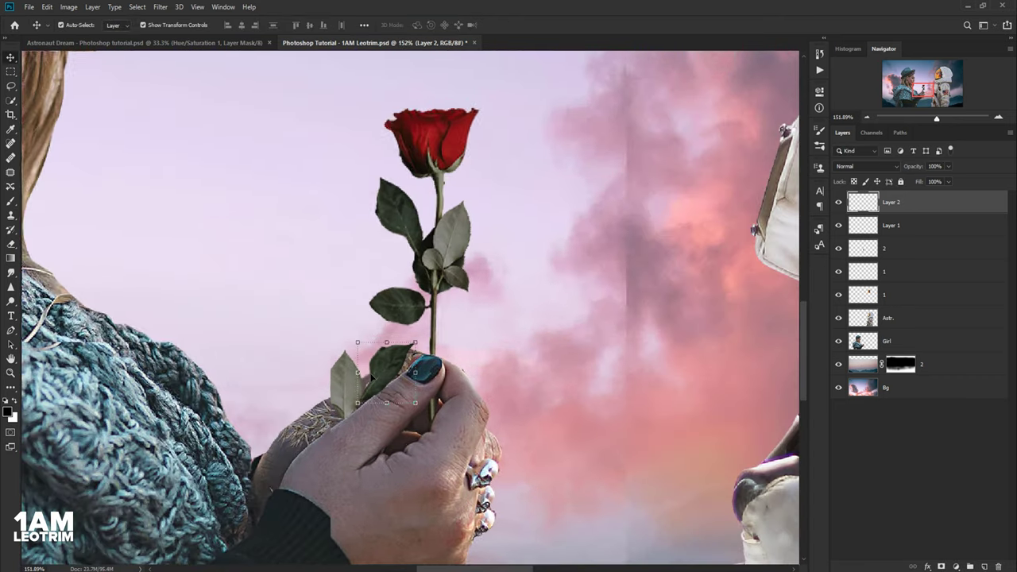
{"action": "scroll", "coordinate": [363, 334], "scroll_direction": "up", "scroll_amount": 1}
- Duplicate the pale leaf's layer, Layer 1, as Layer 1 copy
{"action": "left_click", "coordinate": [340, 399]}
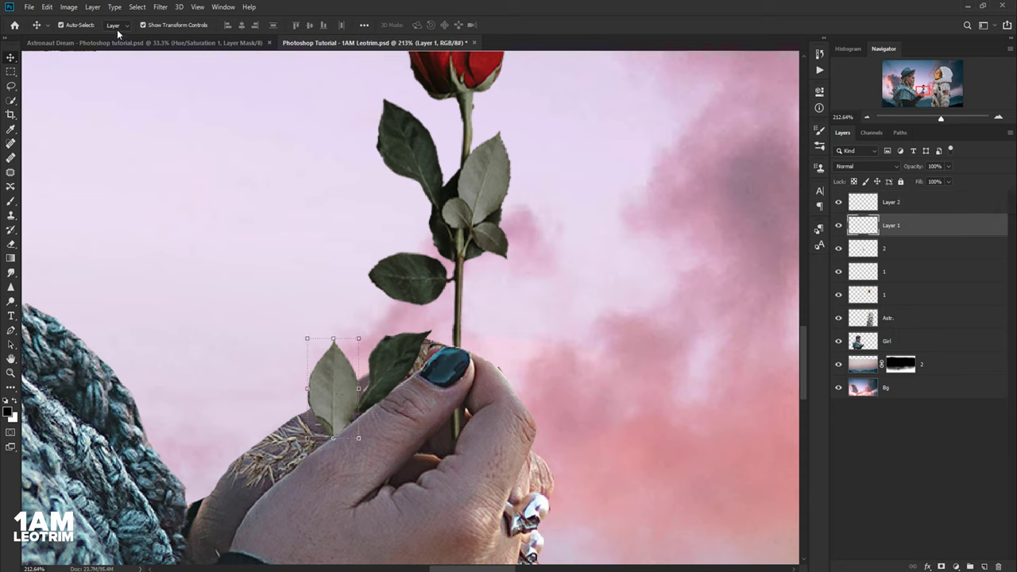
{"action": "left_click", "coordinate": [93, 8]}
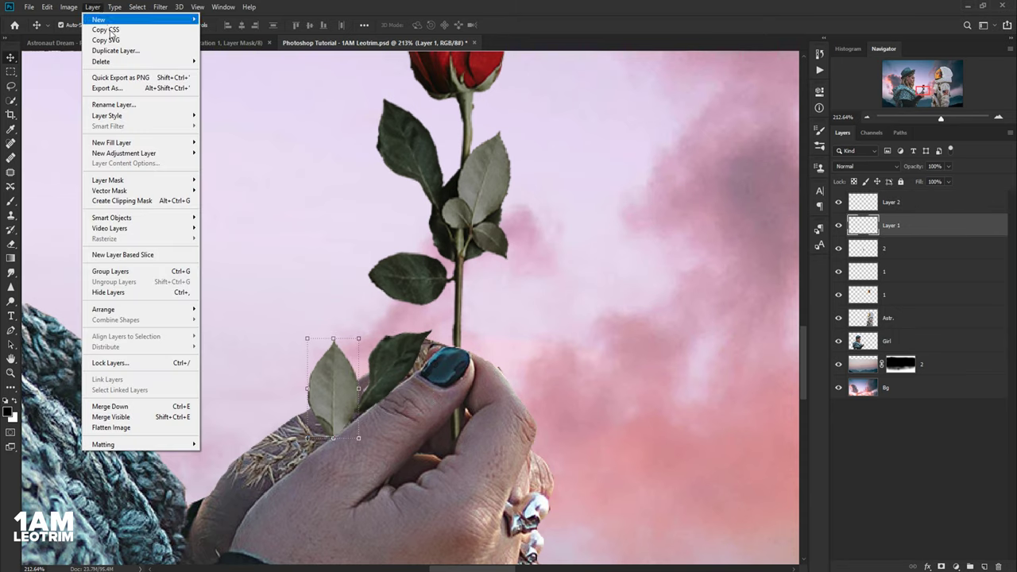
{"action": "left_click", "coordinate": [116, 51]}
{"action": "key", "text": "Return"}
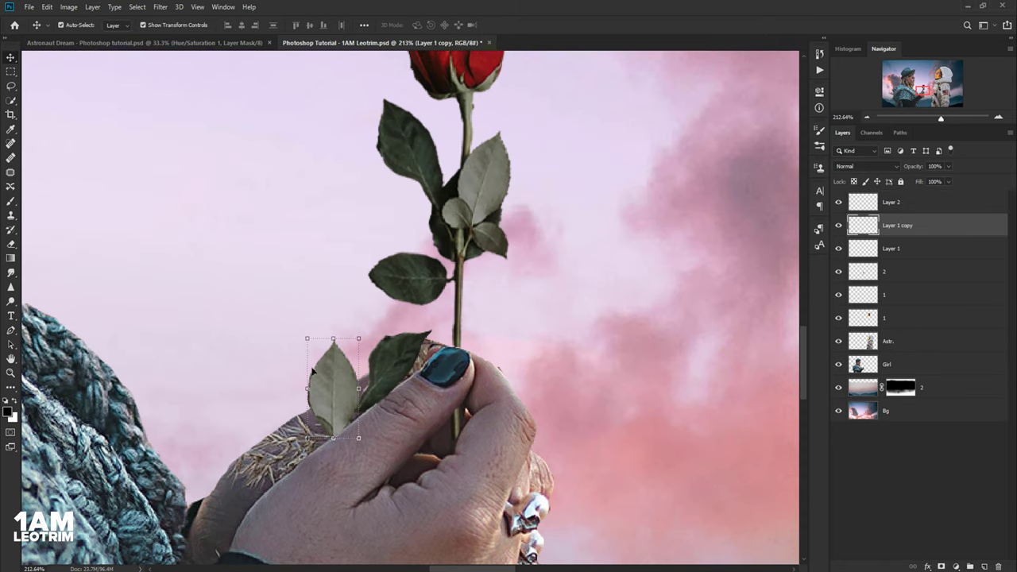
- Rotate the leaf copy to about -42° and set it beside the original leaf
{"action": "mouse_move", "coordinate": [318, 362]}
{"action": "left_mouse_down"}
{"action": "mouse_move", "coordinate": [278, 370]}
{"action": "mouse_move", "coordinate": [224, 355]}
{"action": "left_mouse_up"}
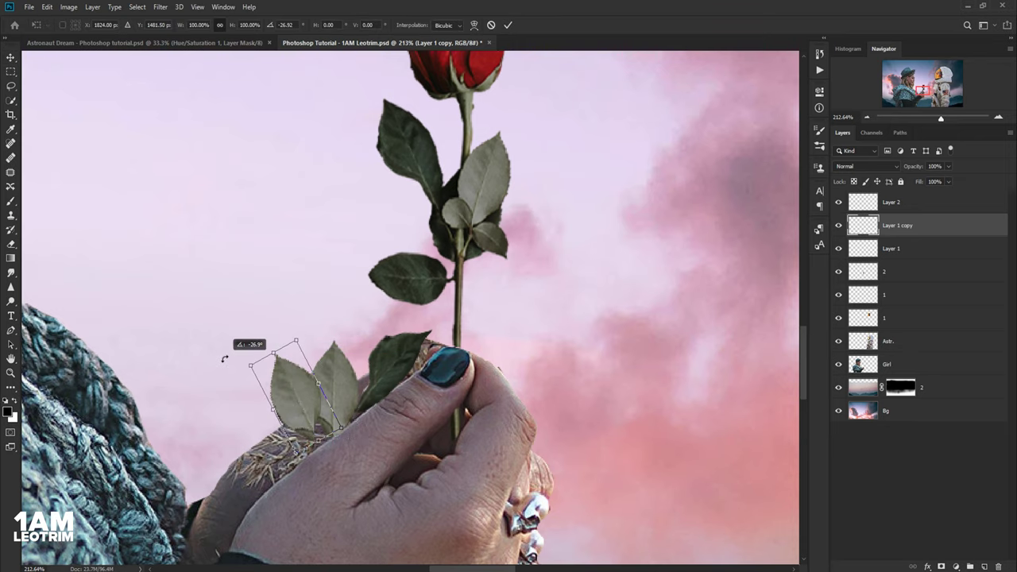
{"action": "left_click_drag", "start_coordinate": [277, 408], "coordinate": [283, 419]}
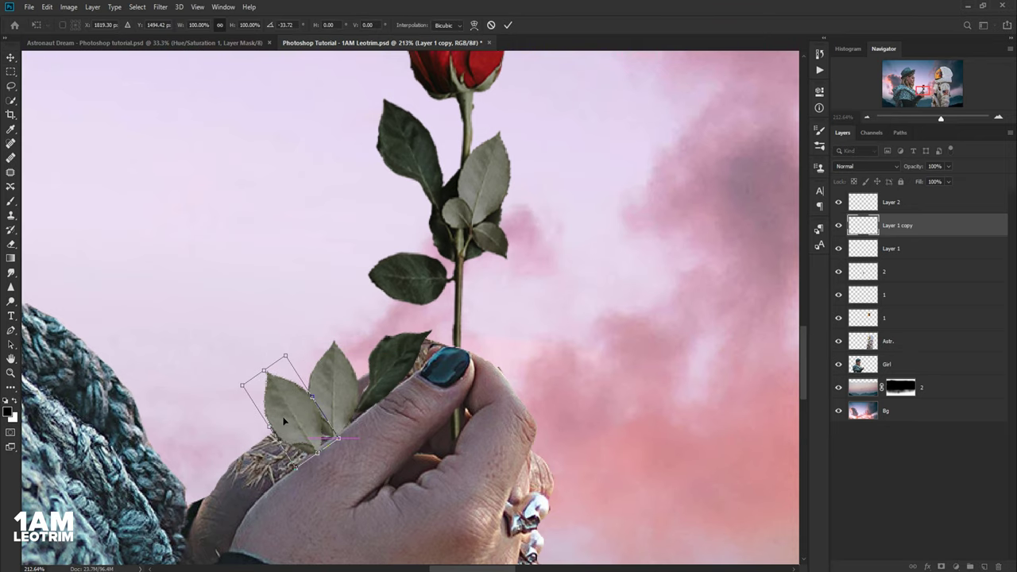
{"action": "scroll", "coordinate": [284, 419], "scroll_direction": "down", "scroll_amount": 2}
{"action": "scroll", "coordinate": [306, 443], "scroll_direction": "up", "scroll_amount": 3}
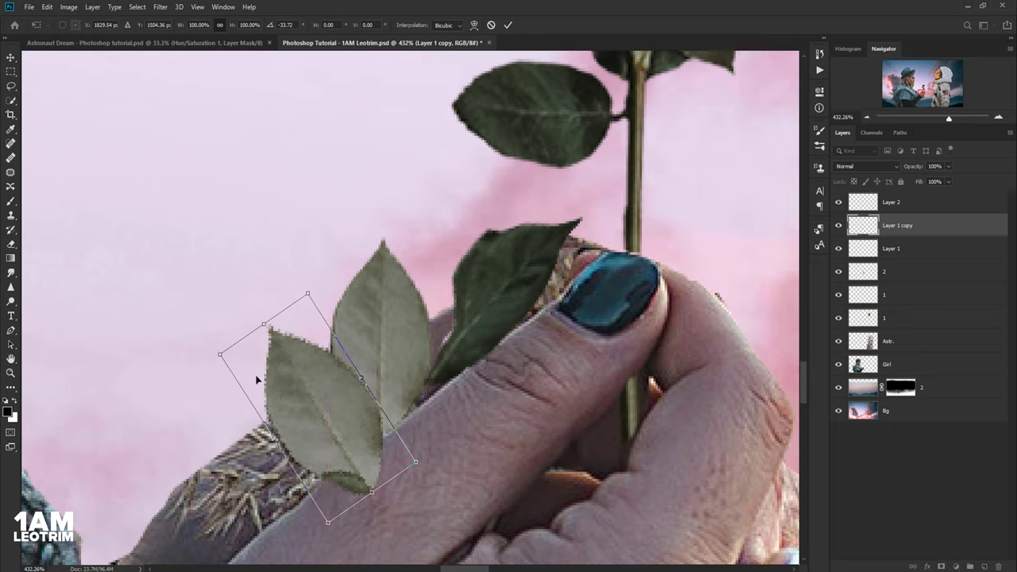
{"action": "left_click_drag", "start_coordinate": [228, 330], "coordinate": [208, 341]}
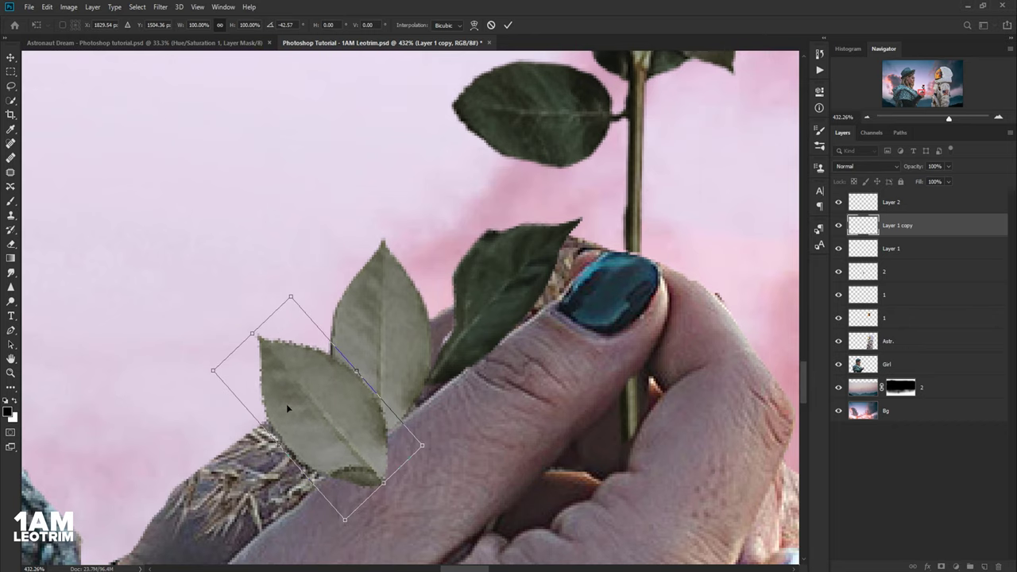
{"action": "mouse_move", "coordinate": [286, 404]}
{"action": "left_mouse_down"}
{"action": "mouse_move", "coordinate": [272, 408]}
{"action": "mouse_move", "coordinate": [329, 391]}
{"action": "left_mouse_up"}
{"action": "scroll", "coordinate": [306, 404], "scroll_direction": "down", "scroll_amount": 2}
{"action": "key", "text": "Return"}
{"action": "scroll", "coordinate": [325, 389], "scroll_direction": "up", "scroll_amount": 1}
{"action": "left_click", "coordinate": [259, 230]}
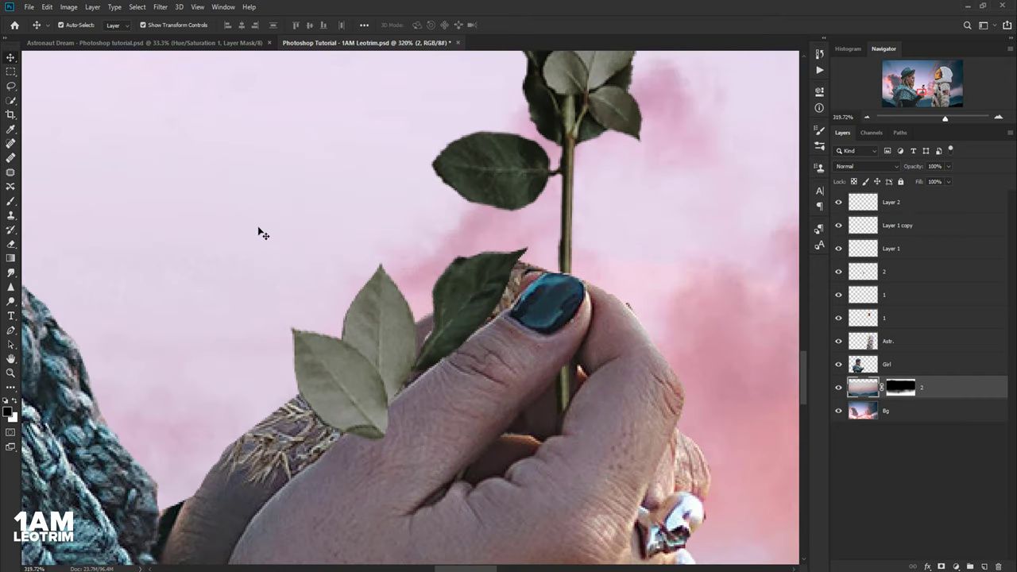
- Trace the dark mid-stem leaf with the Pen tool and make it a selection
{"action": "left_click", "coordinate": [463, 313]}
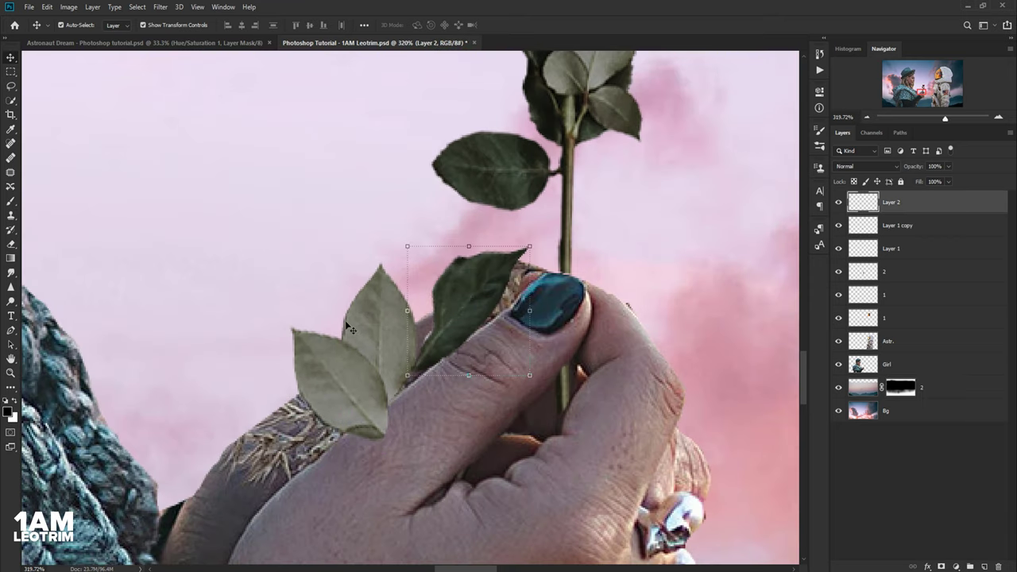
{"action": "left_click", "coordinate": [345, 320]}
{"action": "scroll", "coordinate": [386, 237], "scroll_direction": "down", "scroll_amount": 3}
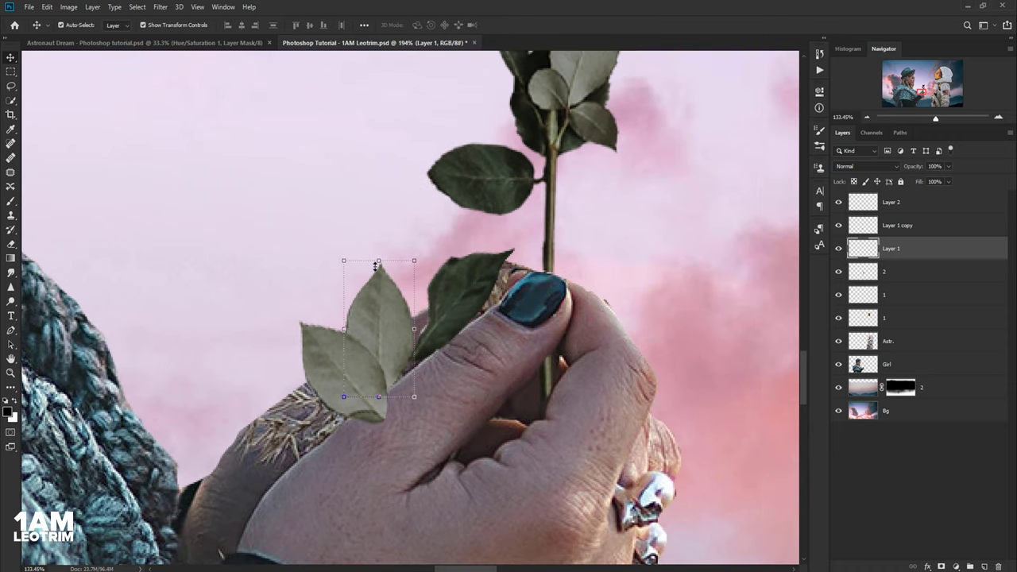
{"action": "scroll", "coordinate": [386, 236], "scroll_direction": "down", "scroll_amount": 3}
{"action": "left_click", "coordinate": [11, 332]}
{"action": "scroll", "coordinate": [453, 220], "scroll_direction": "up", "scroll_amount": 3}
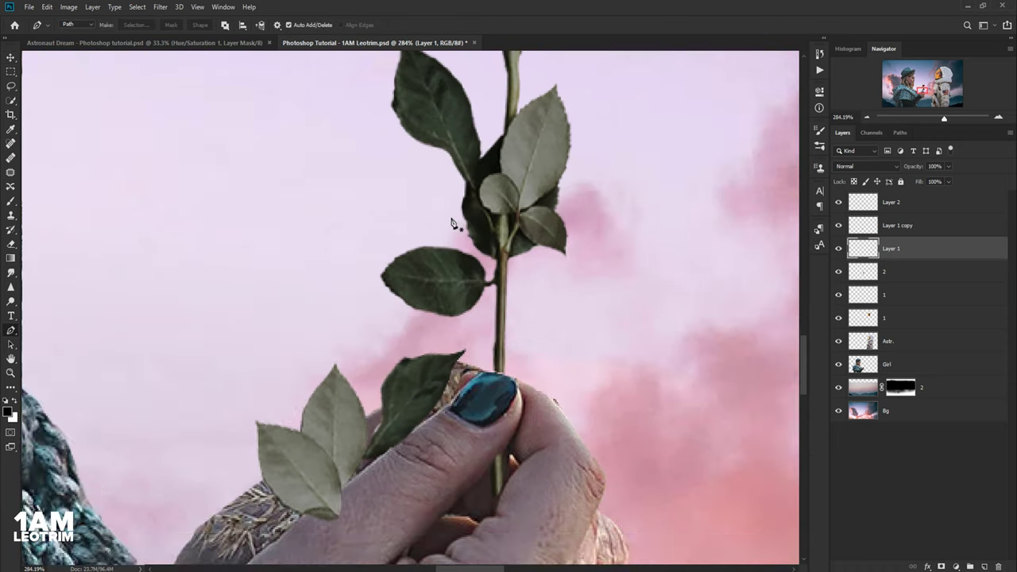
{"action": "scroll", "coordinate": [491, 296], "scroll_direction": "up", "scroll_amount": 2}
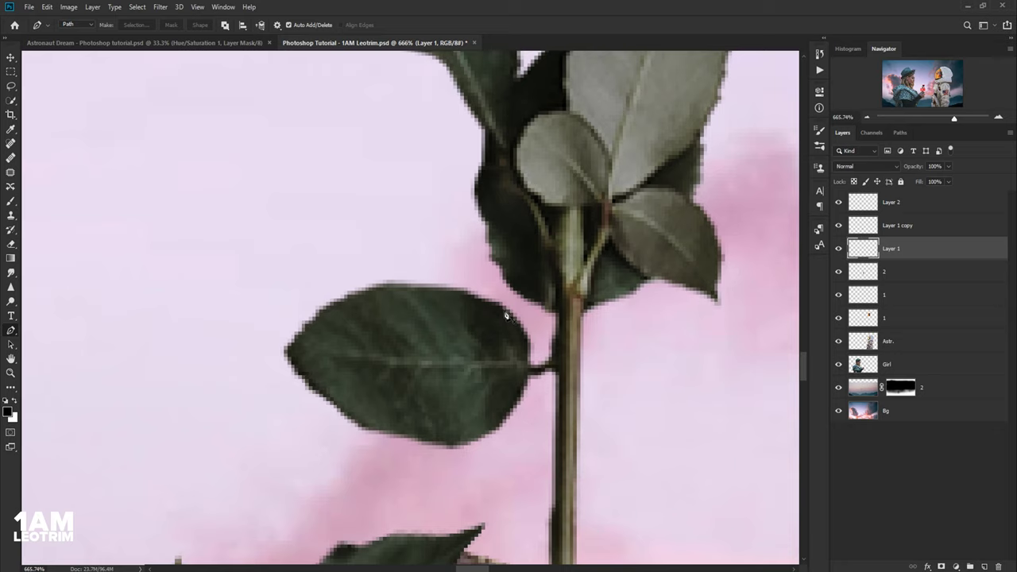
{"action": "left_click", "coordinate": [503, 307]}
{"action": "left_click_drag", "start_coordinate": [428, 286], "coordinate": [383, 288]}
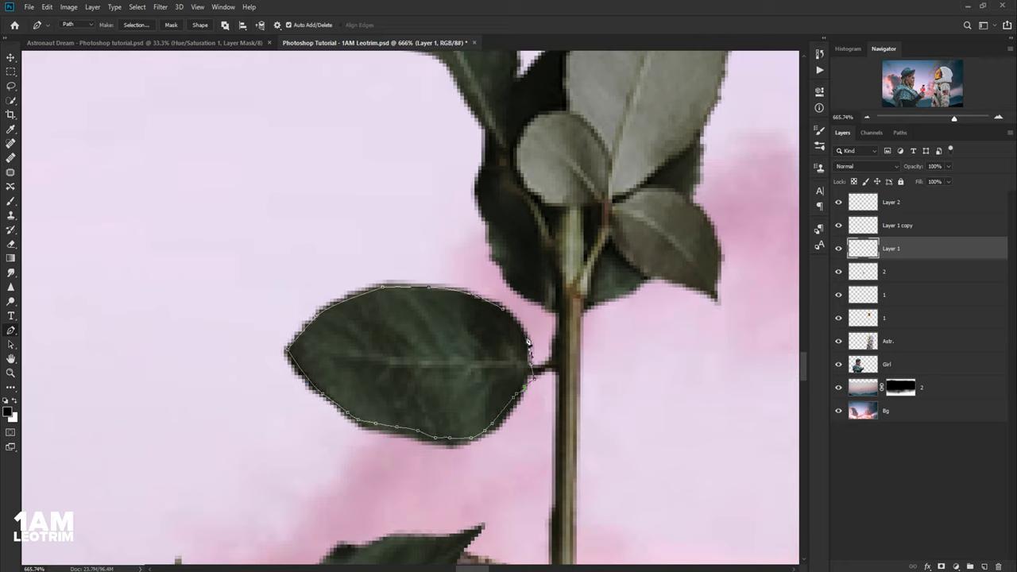
{"action": "left_click", "coordinate": [142, 24]}
- Copy Merged the stem-leaf selection and paste it as a new Layer 3
{"action": "left_click", "coordinate": [47, 6]}
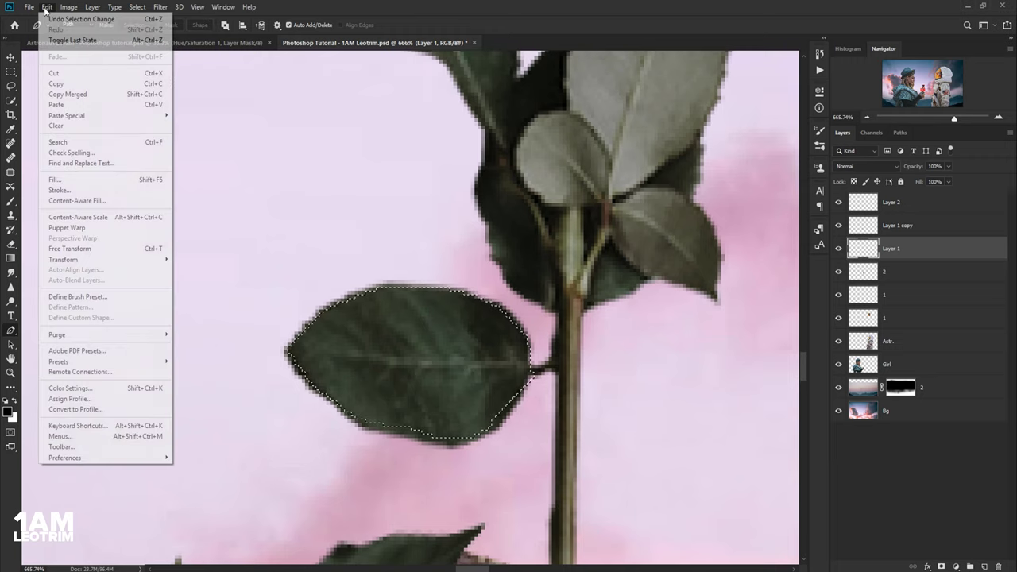
{"action": "left_click", "coordinate": [67, 94]}
{"action": "scroll", "coordinate": [270, 155], "scroll_direction": "down", "scroll_amount": 5}
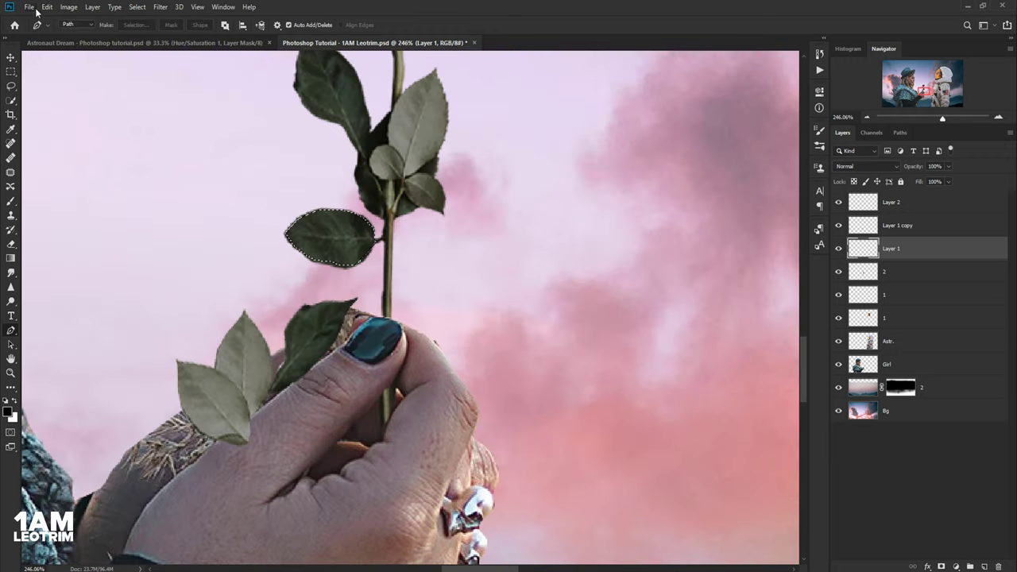
{"action": "left_click", "coordinate": [47, 6]}
{"action": "left_click", "coordinate": [54, 94]}
{"action": "left_click", "coordinate": [47, 6]}
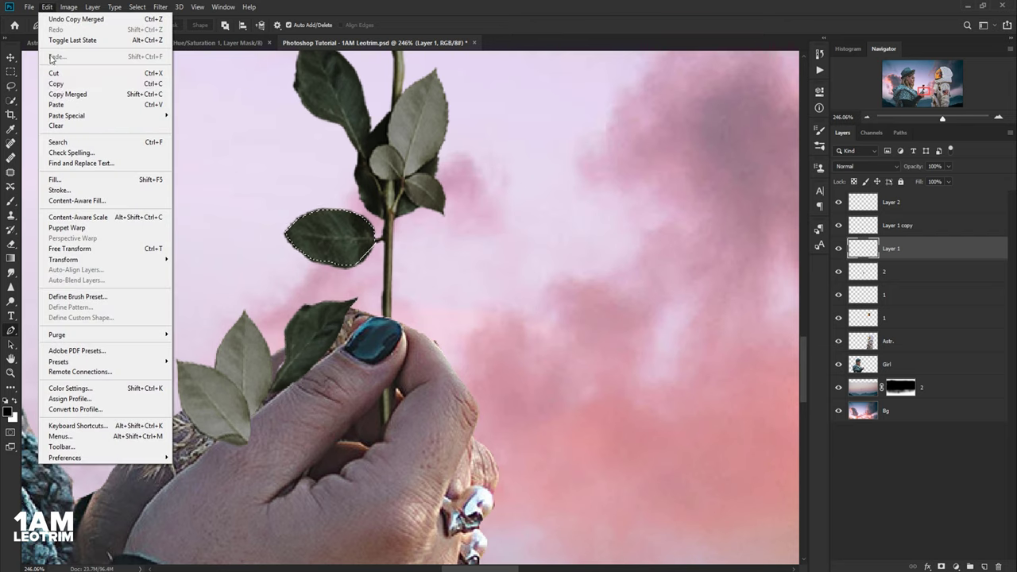
{"action": "left_click", "coordinate": [55, 104]}
- Move the Layer 3 leaf copy down-left beside the leaves at the hand
{"action": "key", "text": "v"}
{"action": "left_click_drag", "start_coordinate": [334, 238], "coordinate": [185, 423]}
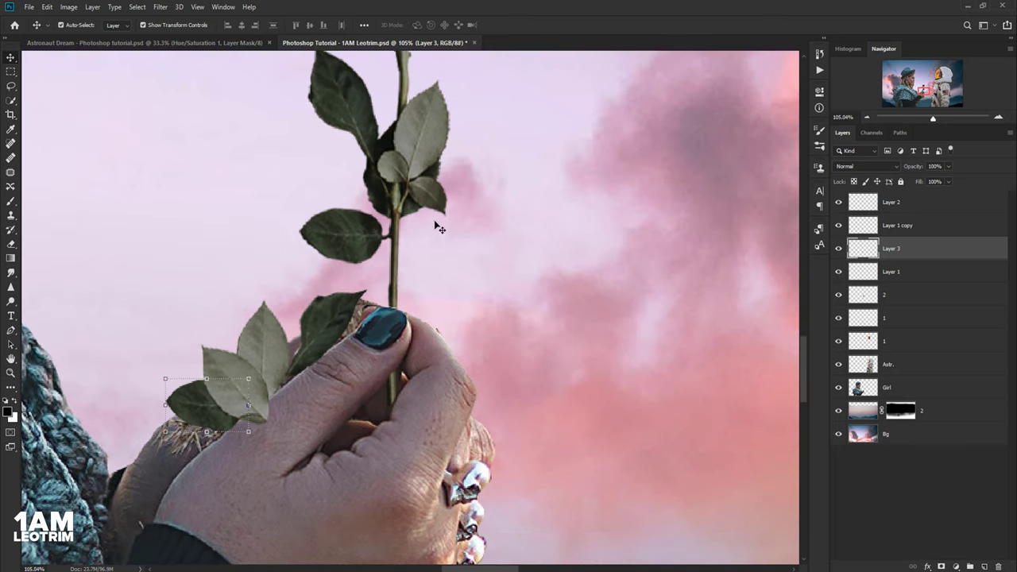
{"action": "scroll", "coordinate": [436, 223], "scroll_direction": "down", "scroll_amount": 5}
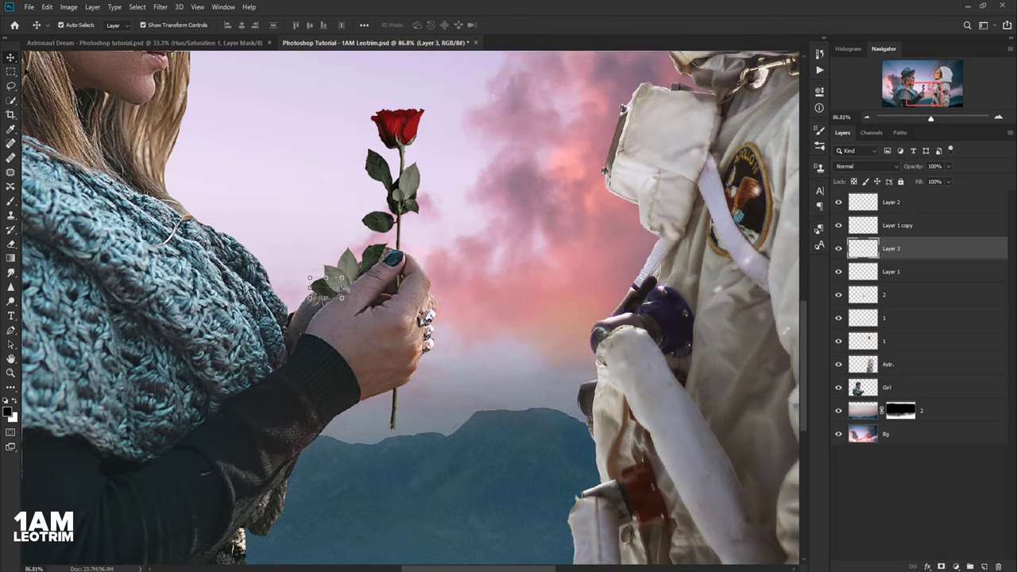
- Paste another leaf copy as Layer 4 with the Rectangular Marquee active
{"action": "left_click", "coordinate": [10, 70]}
{"action": "scroll", "coordinate": [410, 306], "scroll_direction": "down", "scroll_amount": 3}
{"action": "scroll", "coordinate": [409, 305], "scroll_direction": "up", "scroll_amount": 3}
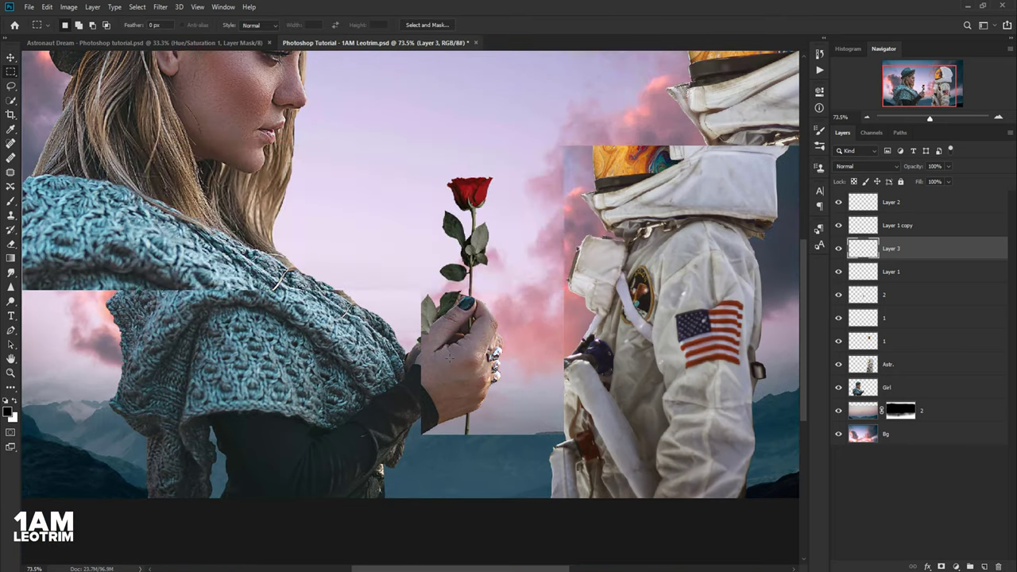
{"action": "left_click", "coordinate": [49, 7]}
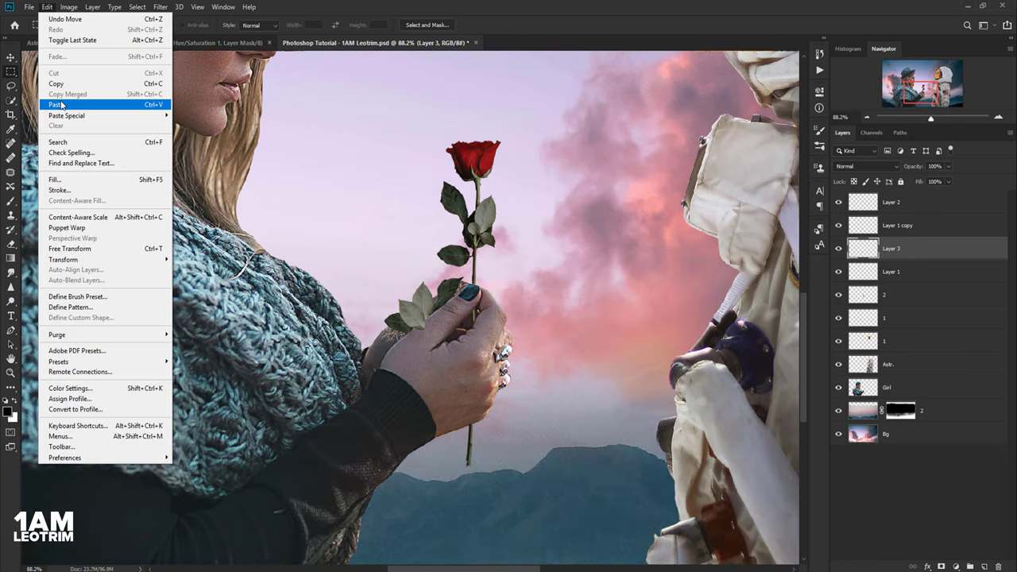
{"action": "left_click", "coordinate": [56, 105]}
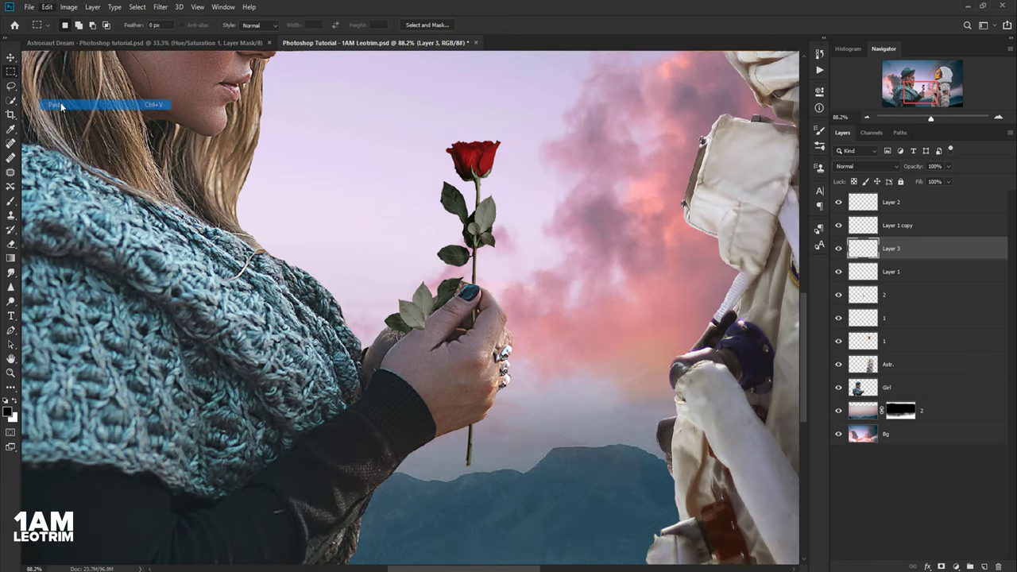
{"action": "left_click", "coordinate": [10, 58]}
- Move the Layer 4 leaf onto the mountains, scale it to about 56%, and rotate it
{"action": "key", "text": "ctrl+t"}
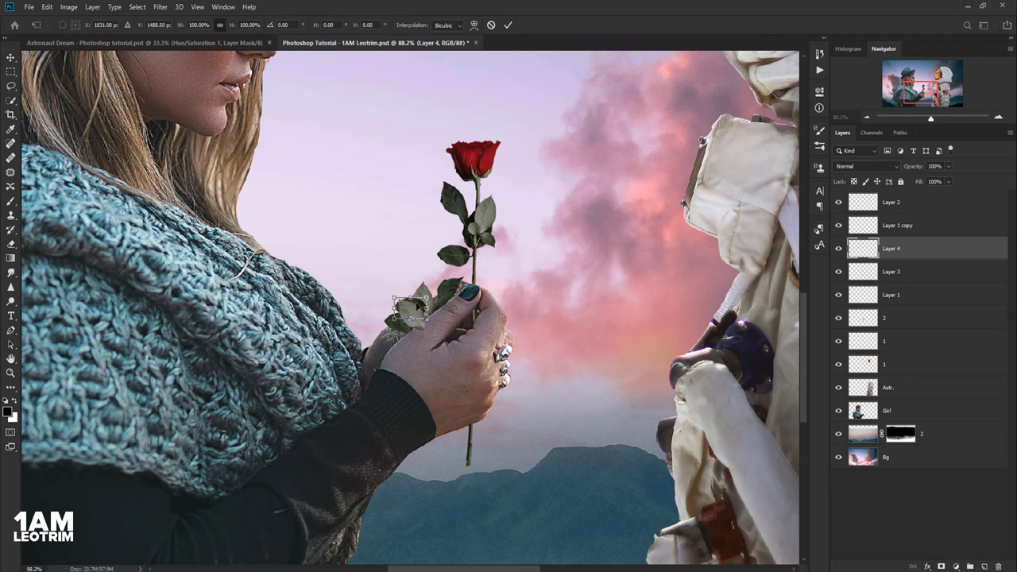
{"action": "left_click_drag", "start_coordinate": [411, 308], "coordinate": [510, 470]}
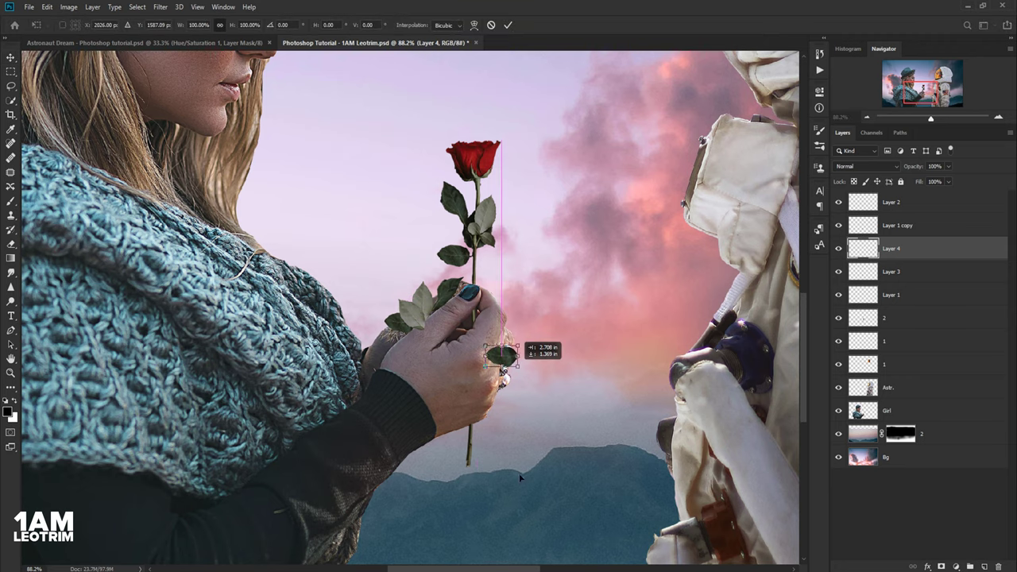
{"action": "scroll", "coordinate": [468, 426], "scroll_direction": "down", "scroll_amount": 1}
{"action": "scroll", "coordinate": [469, 426], "scroll_direction": "down", "scroll_amount": 1}
{"action": "scroll", "coordinate": [469, 426], "scroll_direction": "up", "scroll_amount": 1}
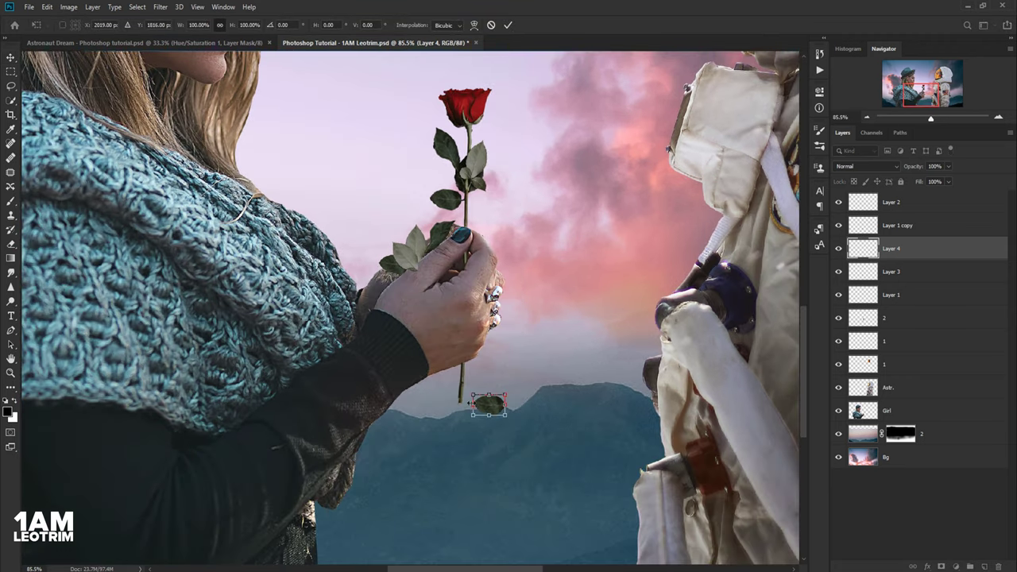
{"action": "scroll", "coordinate": [455, 379], "scroll_direction": "up", "scroll_amount": 3}
{"action": "mouse_move", "coordinate": [441, 369]}
{"action": "left_mouse_down"}
{"action": "mouse_move", "coordinate": [471, 387]}
{"action": "mouse_move", "coordinate": [412, 474]}
{"action": "left_mouse_up"}
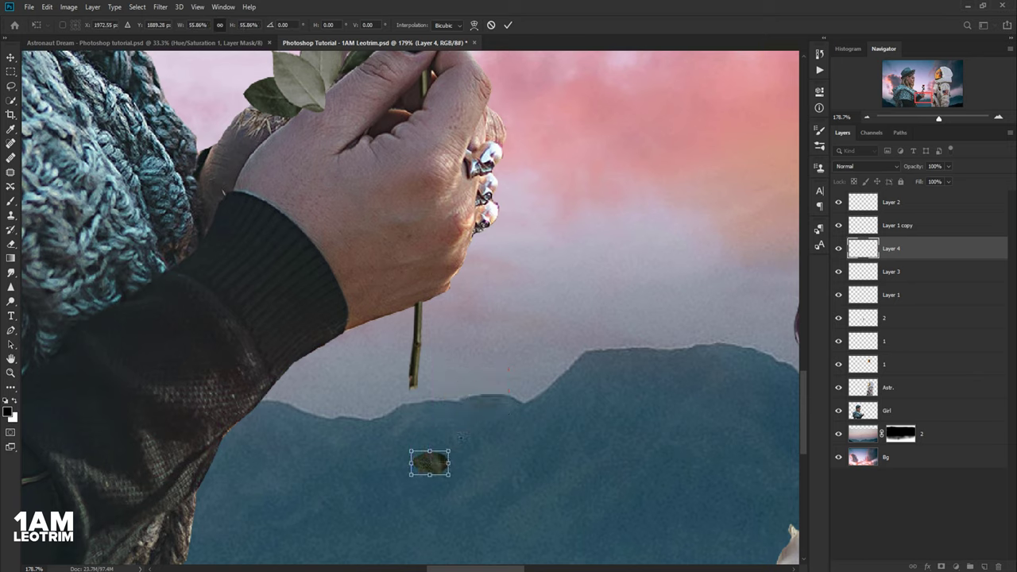
{"action": "left_click_drag", "start_coordinate": [469, 428], "coordinate": [412, 409]}
{"action": "key", "text": "Return"}
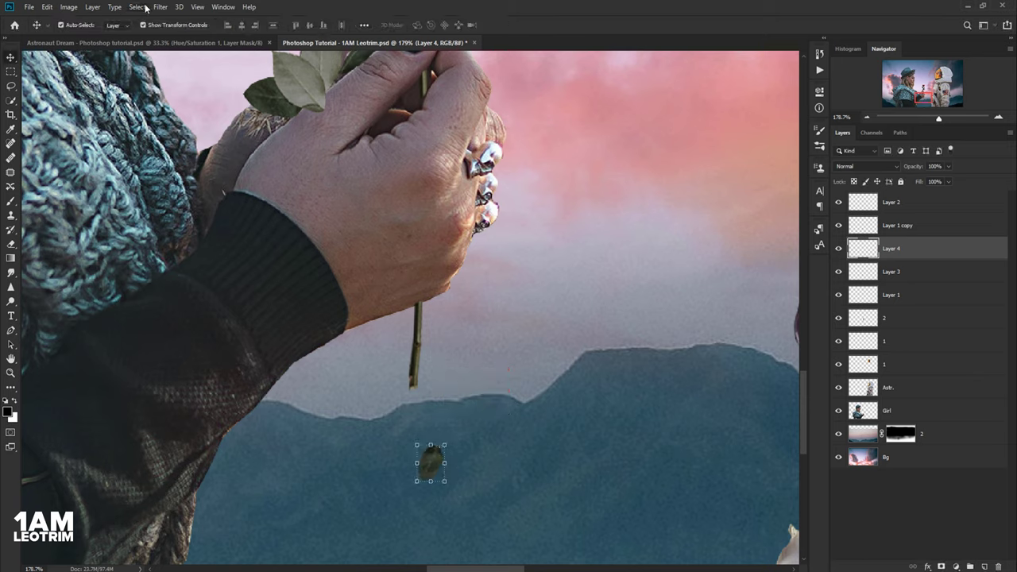
- Soften the Layer 4 leaf with a 1.0-pixel Gaussian Blur
{"action": "left_click", "coordinate": [160, 6]}
{"action": "mouse_move", "coordinate": [218, 132]}
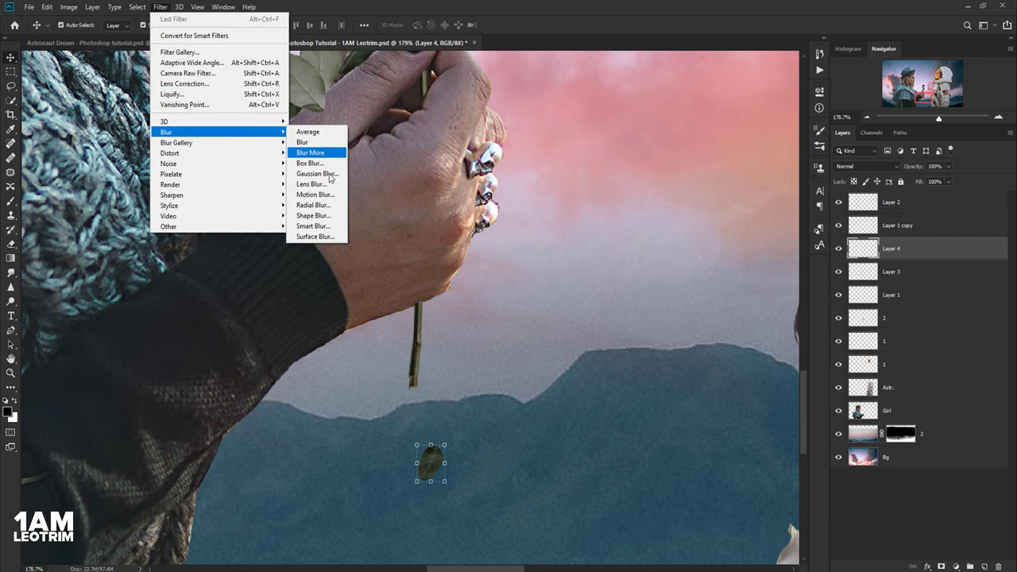
{"action": "left_click", "coordinate": [329, 174]}
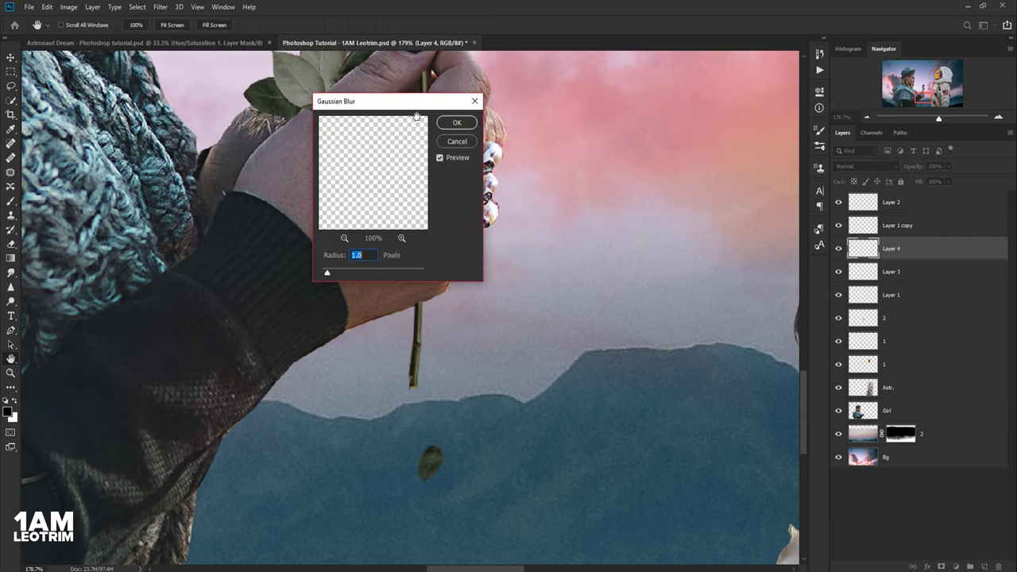
{"action": "left_click", "coordinate": [457, 122]}
{"action": "scroll", "coordinate": [363, 276], "scroll_direction": "down", "scroll_amount": 3}
{"action": "scroll", "coordinate": [304, 246], "scroll_direction": "up", "scroll_amount": 1}
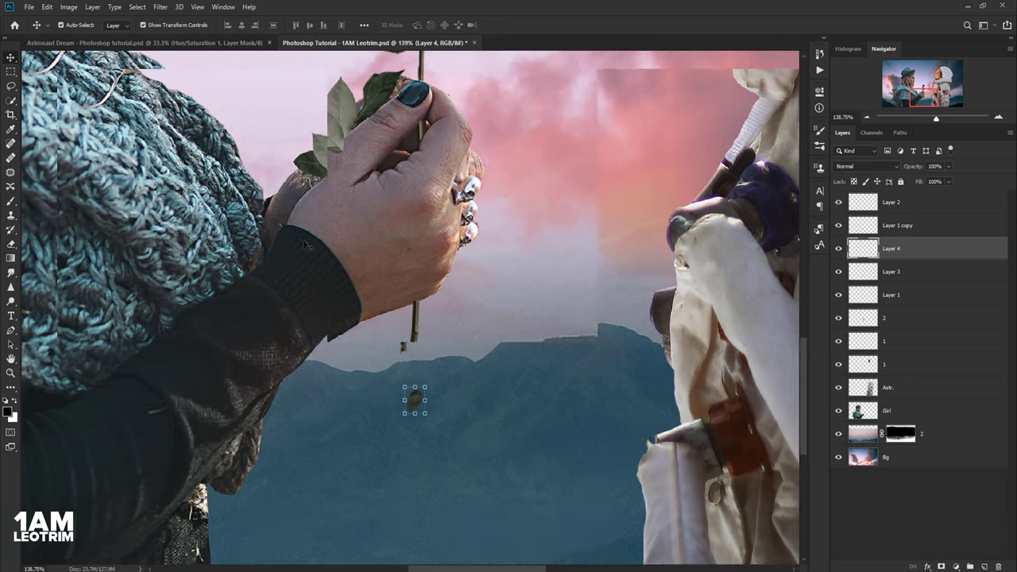
{"action": "scroll", "coordinate": [363, 330], "scroll_direction": "up", "scroll_amount": 3}
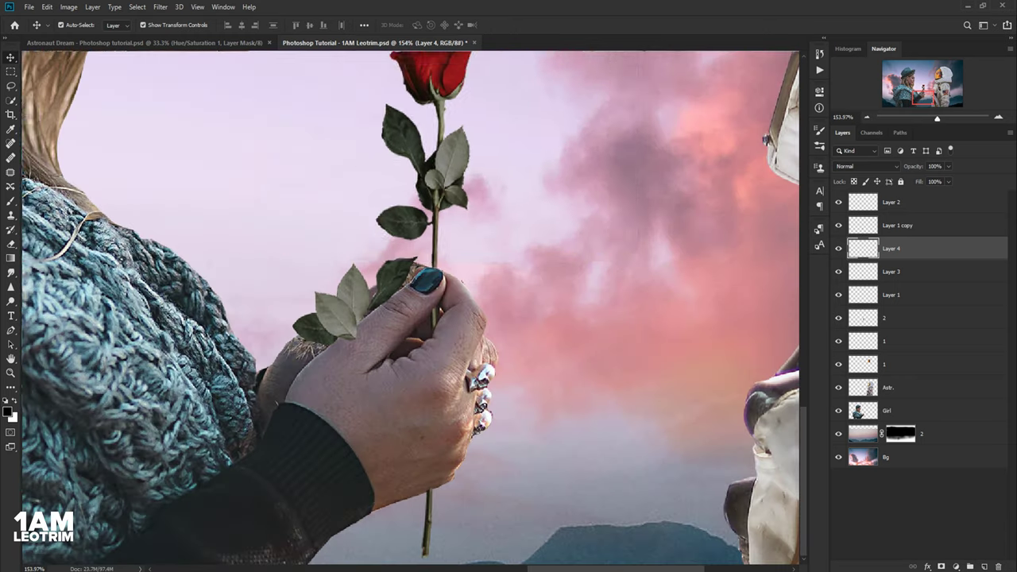
- Trace a red rose petal with the Pen tool and make it a selection
{"action": "scroll", "coordinate": [373, 139], "scroll_direction": "up", "scroll_amount": 1}
{"action": "scroll", "coordinate": [256, 235], "scroll_direction": "up", "scroll_amount": 1}
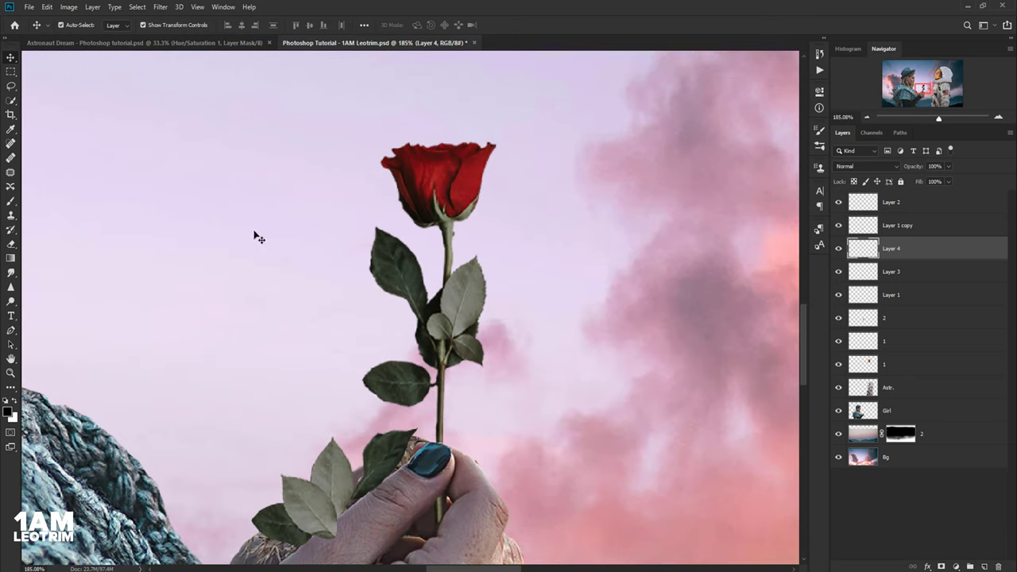
{"action": "left_click", "coordinate": [12, 330]}
{"action": "scroll", "coordinate": [354, 197], "scroll_direction": "up", "scroll_amount": 4}
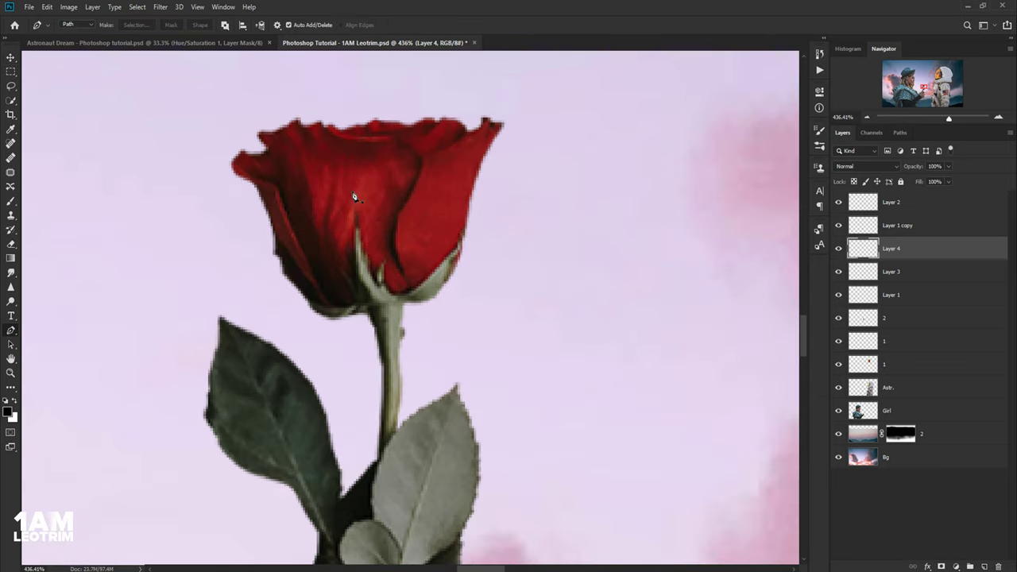
{"action": "scroll", "coordinate": [267, 143], "scroll_direction": "up", "scroll_amount": 3}
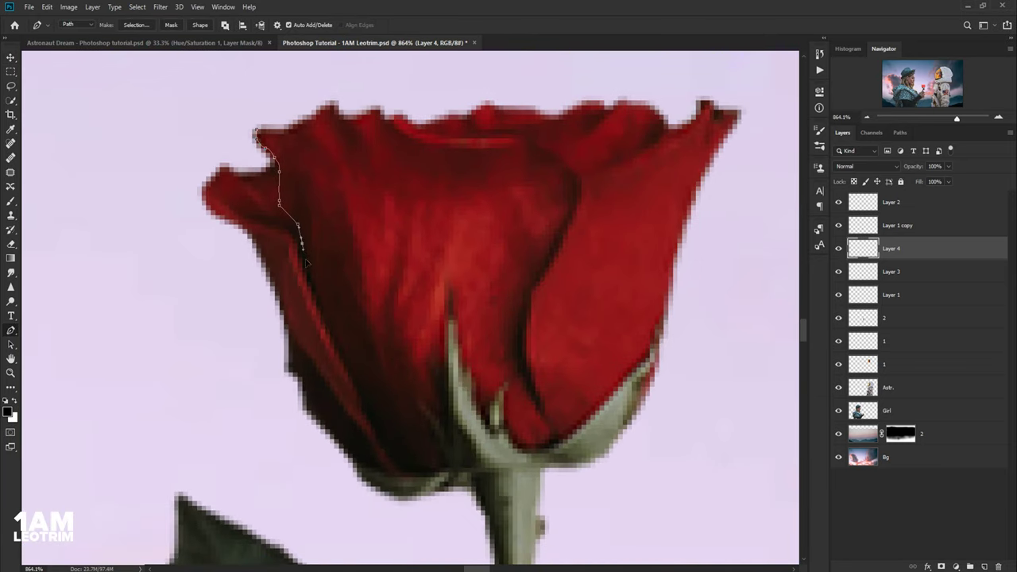
{"action": "left_click", "coordinate": [329, 343]}
{"action": "left_click", "coordinate": [350, 364]}
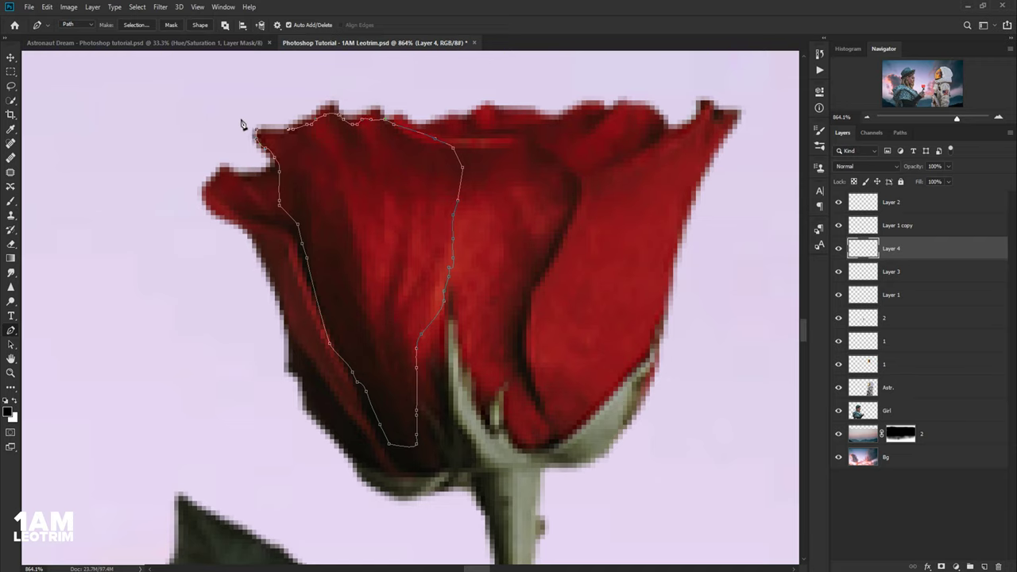
{"action": "left_click", "coordinate": [138, 26]}
{"action": "key", "text": "Return"}
- Copy Merged the petal selection and paste it as a new Layer 5
{"action": "scroll", "coordinate": [387, 113], "scroll_direction": "down", "scroll_amount": 3}
{"action": "scroll", "coordinate": [386, 114], "scroll_direction": "down", "scroll_amount": 2}
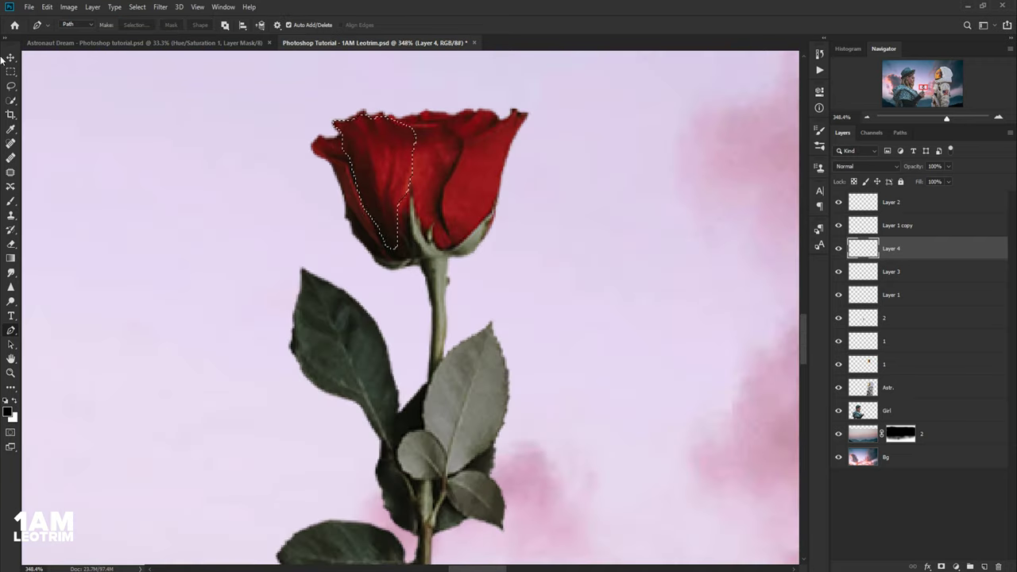
{"action": "left_click", "coordinate": [47, 7]}
{"action": "left_click", "coordinate": [55, 93]}
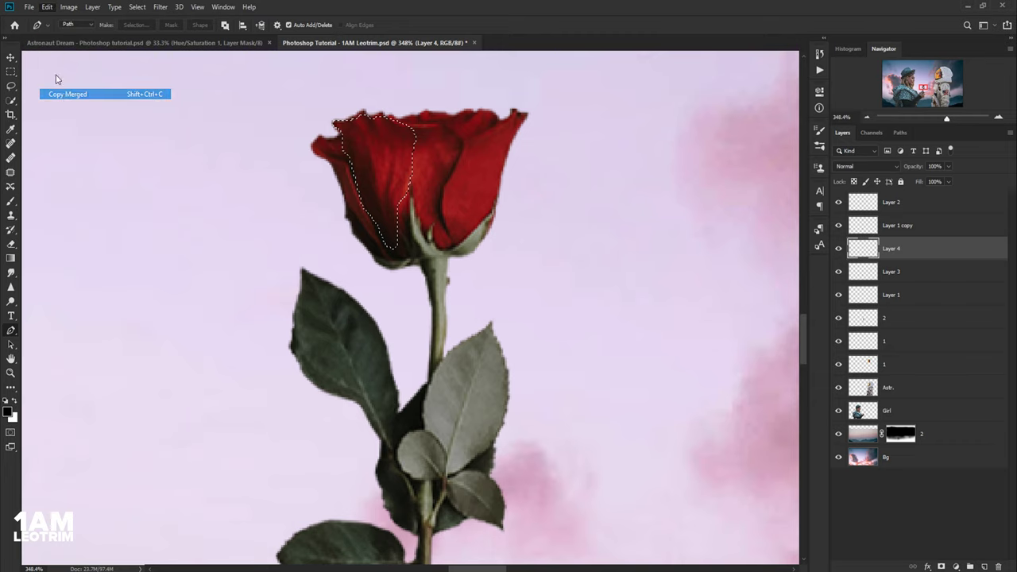
{"action": "left_click", "coordinate": [47, 7]}
{"action": "left_click", "coordinate": [55, 104]}
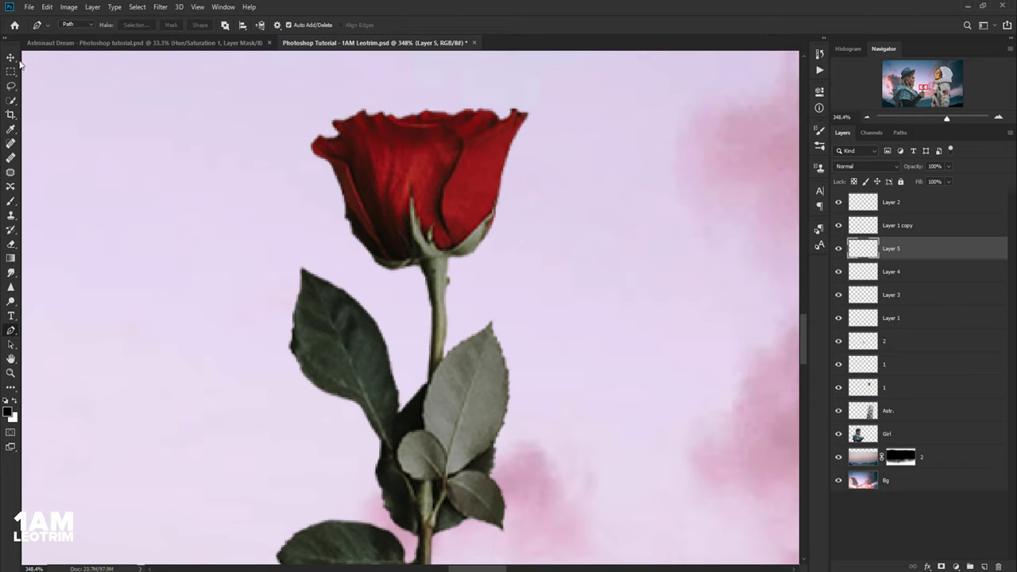
- Move the pasted petal left into the sky and rotate it about -49°
{"action": "key", "text": "v"}
{"action": "left_click_drag", "start_coordinate": [363, 162], "coordinate": [158, 223]}
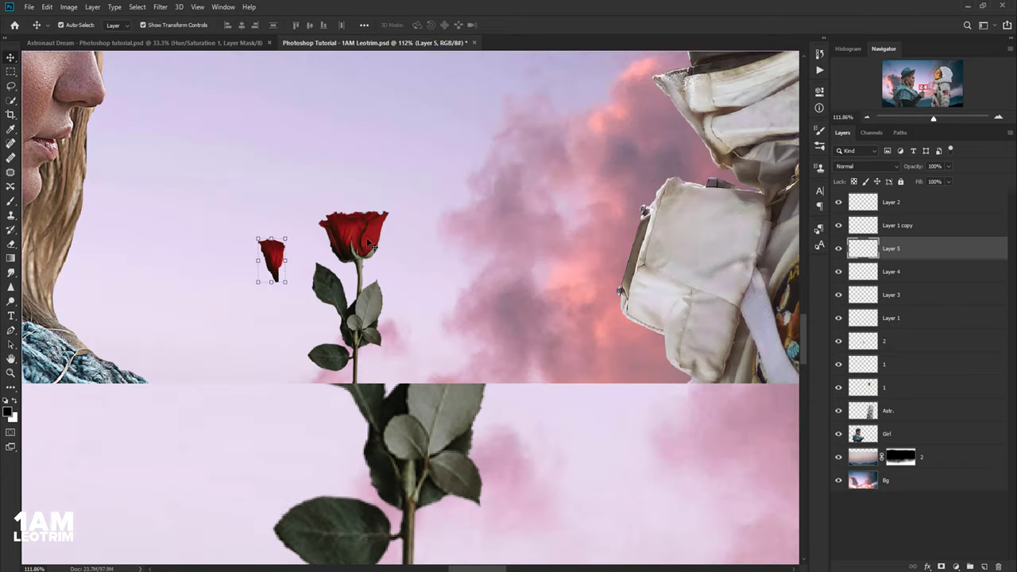
{"action": "scroll", "coordinate": [246, 264], "scroll_direction": "down", "scroll_amount": 5}
{"action": "scroll", "coordinate": [246, 263], "scroll_direction": "up", "scroll_amount": 3}
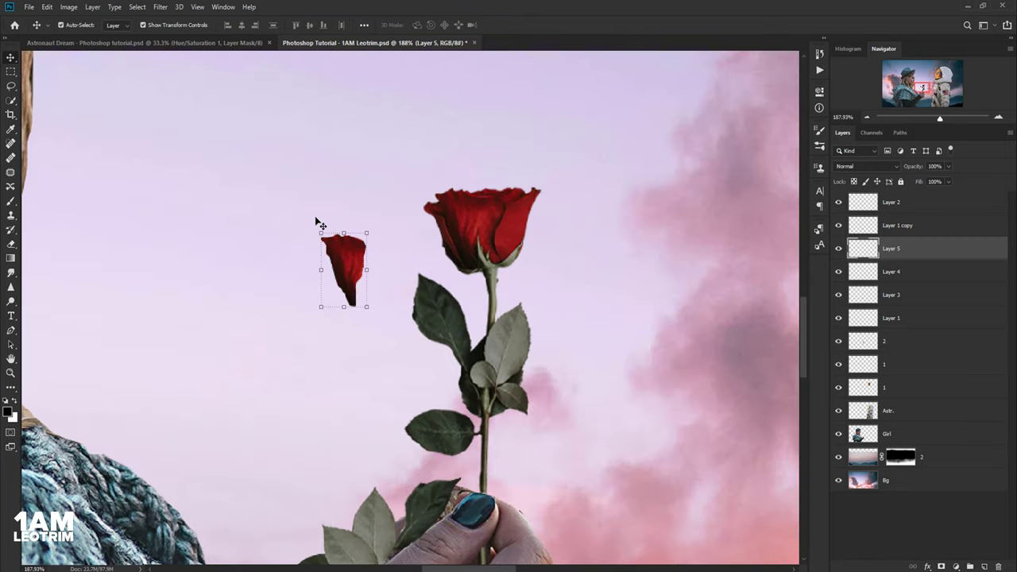
{"action": "left_click_drag", "start_coordinate": [315, 225], "coordinate": [274, 262]}
{"action": "mouse_move", "coordinate": [343, 305]}
{"action": "left_mouse_down"}
{"action": "mouse_move", "coordinate": [311, 374]}
{"action": "mouse_move", "coordinate": [312, 417]}
{"action": "mouse_move", "coordinate": [347, 387]}
{"action": "mouse_move", "coordinate": [386, 378]}
{"action": "mouse_move", "coordinate": [384, 360]}
{"action": "left_mouse_up"}
{"action": "scroll", "coordinate": [352, 415], "scroll_direction": "up", "scroll_amount": 2}
{"action": "scroll", "coordinate": [345, 381], "scroll_direction": "down", "scroll_amount": 3}
{"action": "scroll", "coordinate": [389, 413], "scroll_direction": "up", "scroll_amount": 2}
{"action": "key", "text": "Return"}
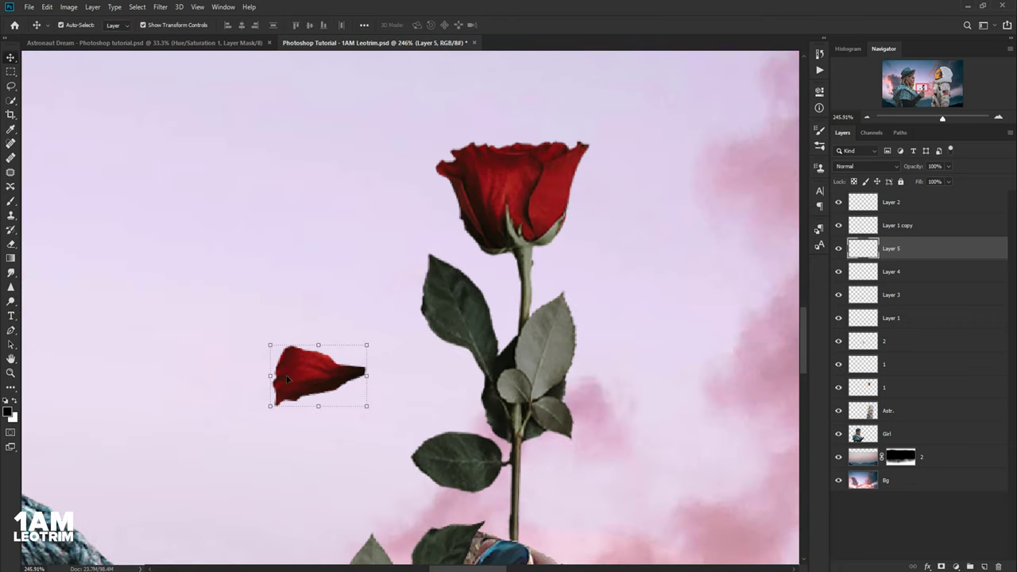
- Outline an unwanted area at the petal's edge with the Pen tool and cut it away
{"action": "left_click", "coordinate": [13, 333]}
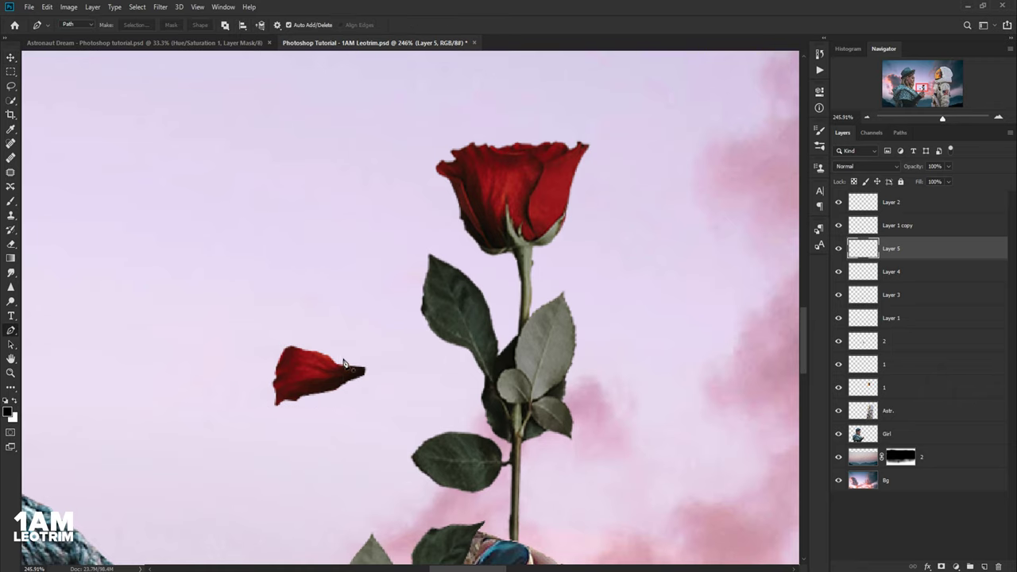
{"action": "left_click", "coordinate": [345, 360]}
{"action": "left_click_drag", "start_coordinate": [245, 416], "coordinate": [237, 401]}
{"action": "left_click_drag", "start_coordinate": [231, 309], "coordinate": [268, 283]}
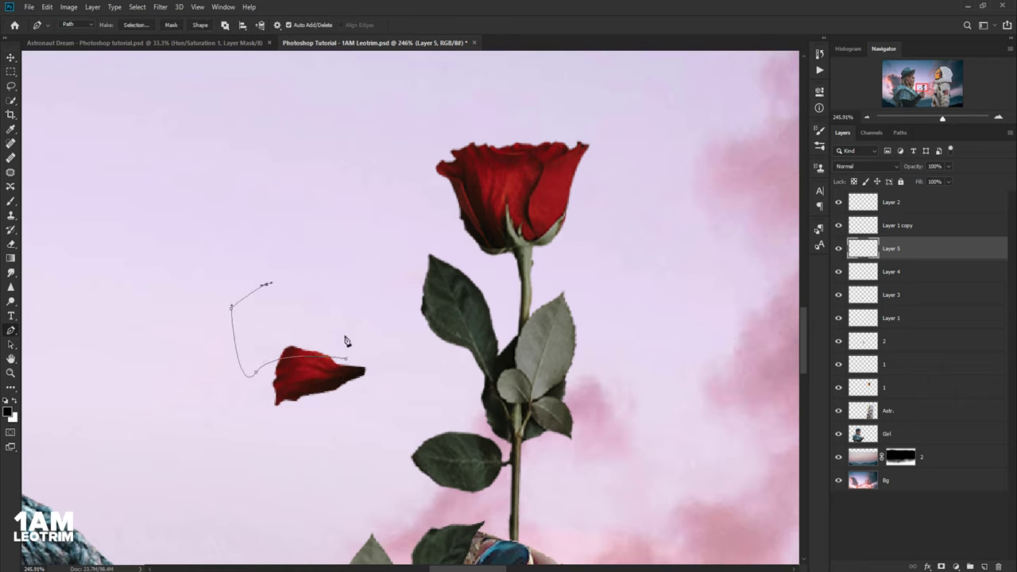
{"action": "left_click", "coordinate": [132, 26]}
{"action": "key", "text": "Return"}
{"action": "left_click", "coordinate": [47, 6]}
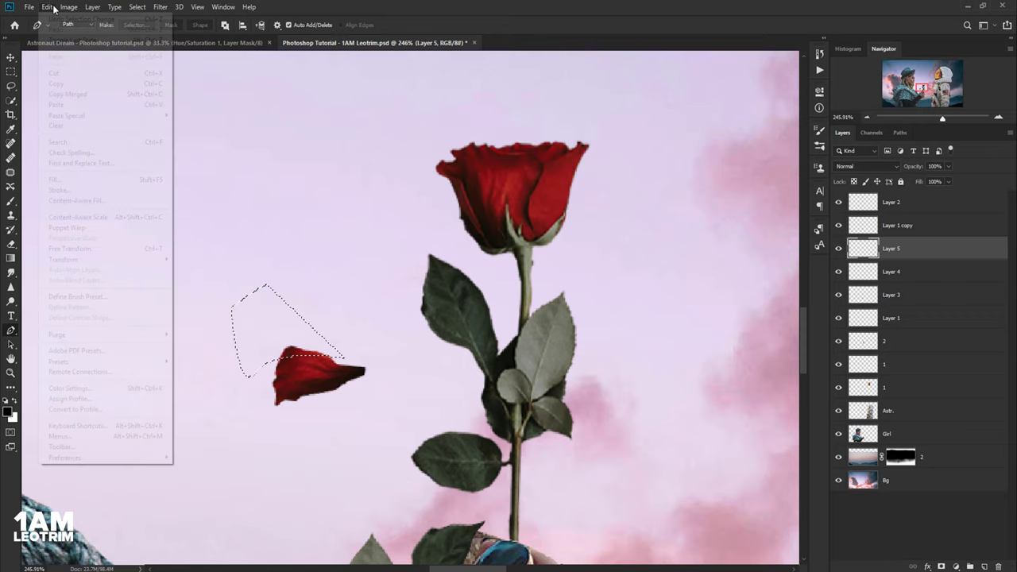
{"action": "left_click", "coordinate": [55, 76]}
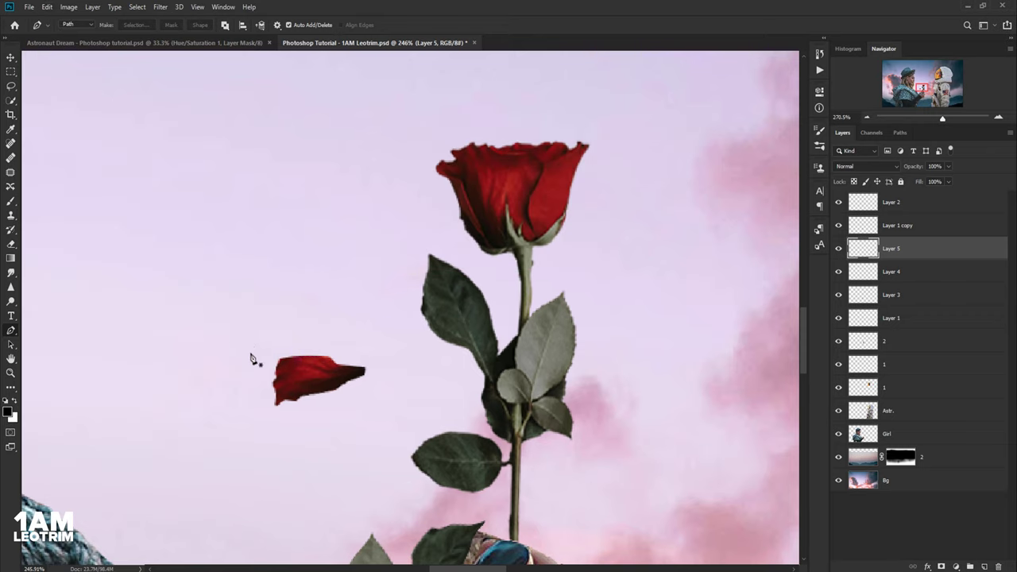
- Trace a second region above the petal's left edge and cut it away
{"action": "scroll", "coordinate": [251, 358], "scroll_direction": "up", "scroll_amount": 2}
{"action": "left_click", "coordinate": [286, 413]}
{"action": "left_click_drag", "start_coordinate": [383, 344], "coordinate": [492, 333]}
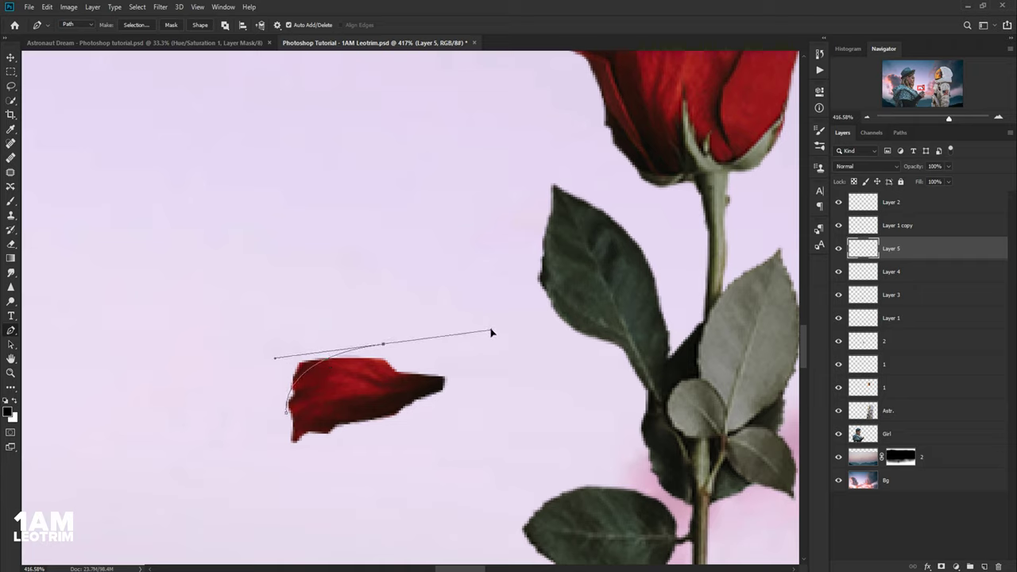
{"action": "left_click_drag", "start_coordinate": [249, 274], "coordinate": [213, 325]}
{"action": "left_click", "coordinate": [211, 373]}
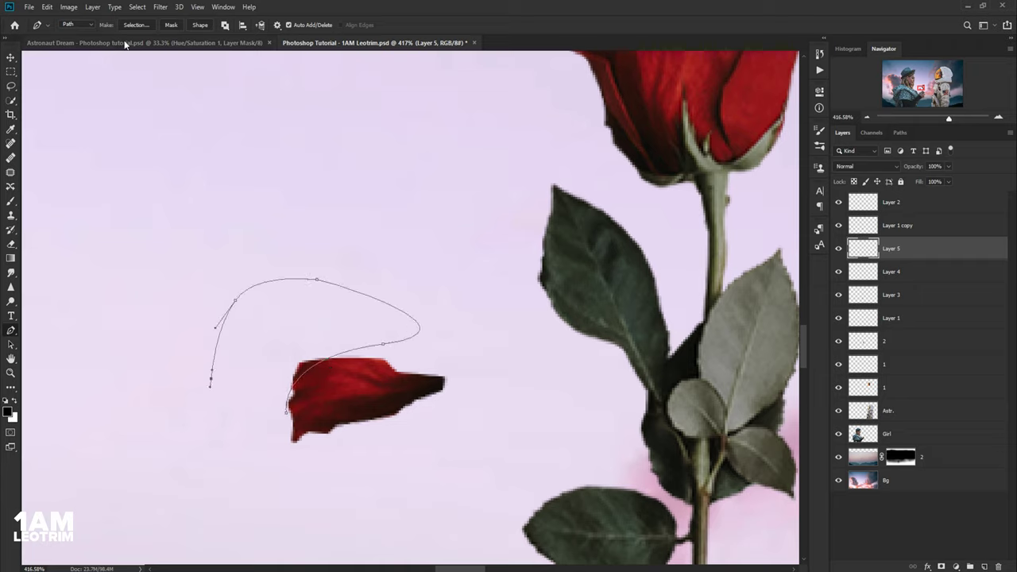
{"action": "left_click", "coordinate": [136, 24]}
{"action": "key", "text": "Return"}
{"action": "left_click", "coordinate": [47, 7]}
{"action": "left_click", "coordinate": [87, 73]}
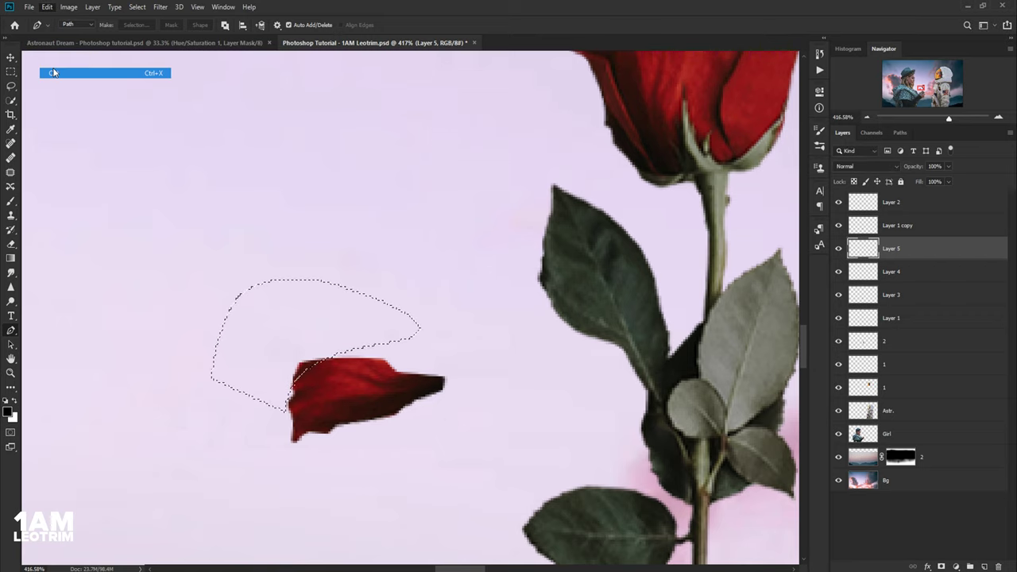
- Loop a path along the petal's upper edge from the tip and cut off that sliver
{"action": "scroll", "coordinate": [438, 391], "scroll_direction": "up", "scroll_amount": 3}
{"action": "left_click", "coordinate": [454, 373]}
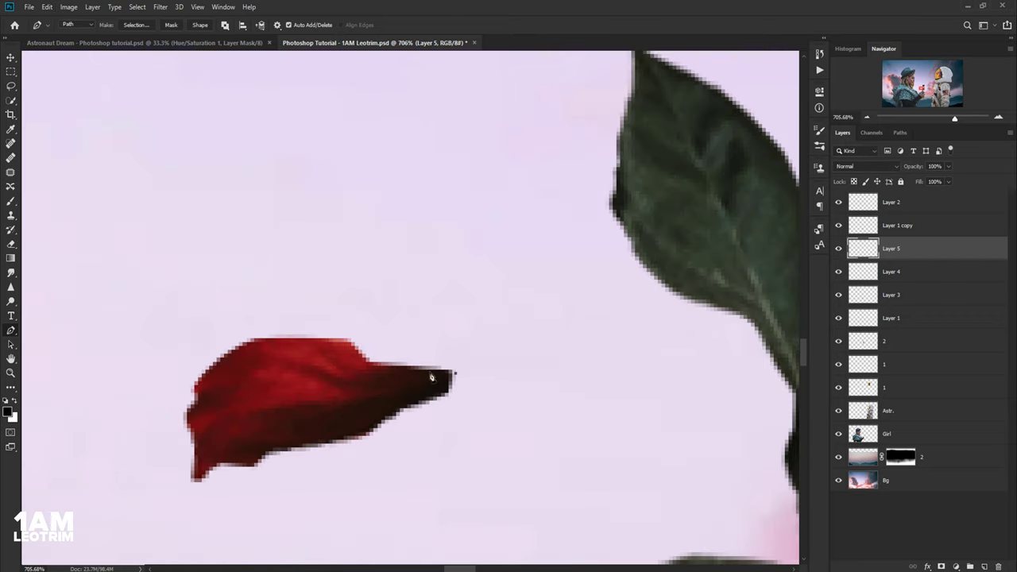
{"action": "left_click_drag", "start_coordinate": [324, 346], "coordinate": [255, 312]}
{"action": "left_click_drag", "start_coordinate": [190, 342], "coordinate": [170, 368]}
{"action": "left_click_drag", "start_coordinate": [179, 272], "coordinate": [249, 261]}
{"action": "left_click_drag", "start_coordinate": [402, 240], "coordinate": [474, 271]}
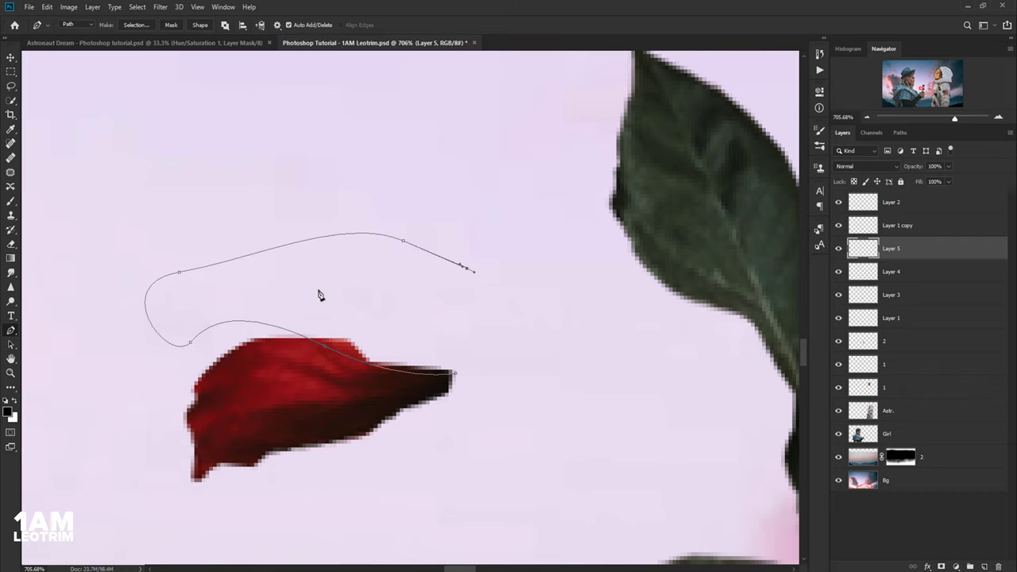
{"action": "left_click", "coordinate": [135, 25]}
{"action": "key", "text": "Return"}
{"action": "left_click", "coordinate": [47, 7]}
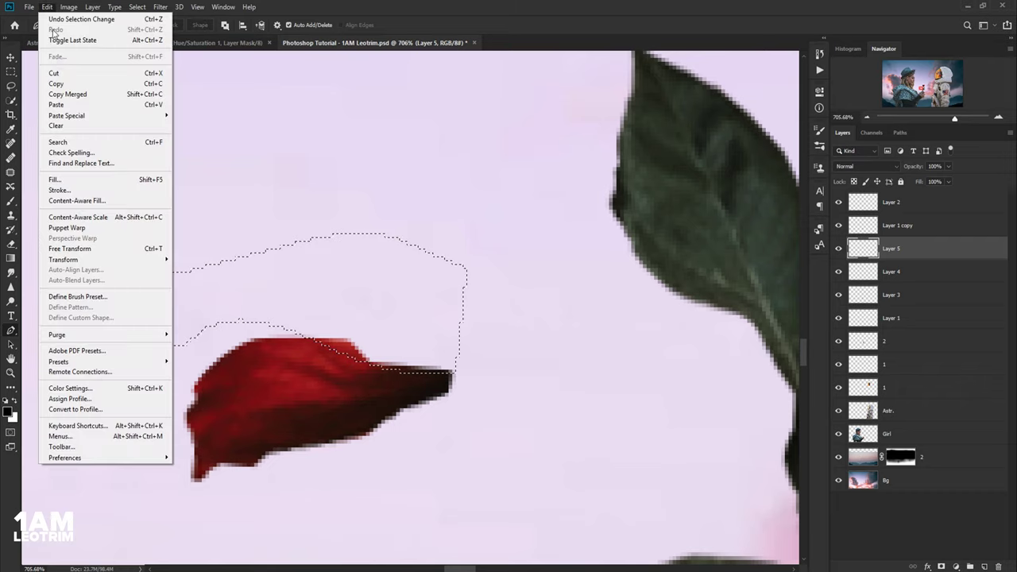
{"action": "left_click", "coordinate": [53, 72]}
{"action": "scroll", "coordinate": [302, 191], "scroll_direction": "down", "scroll_amount": 5}
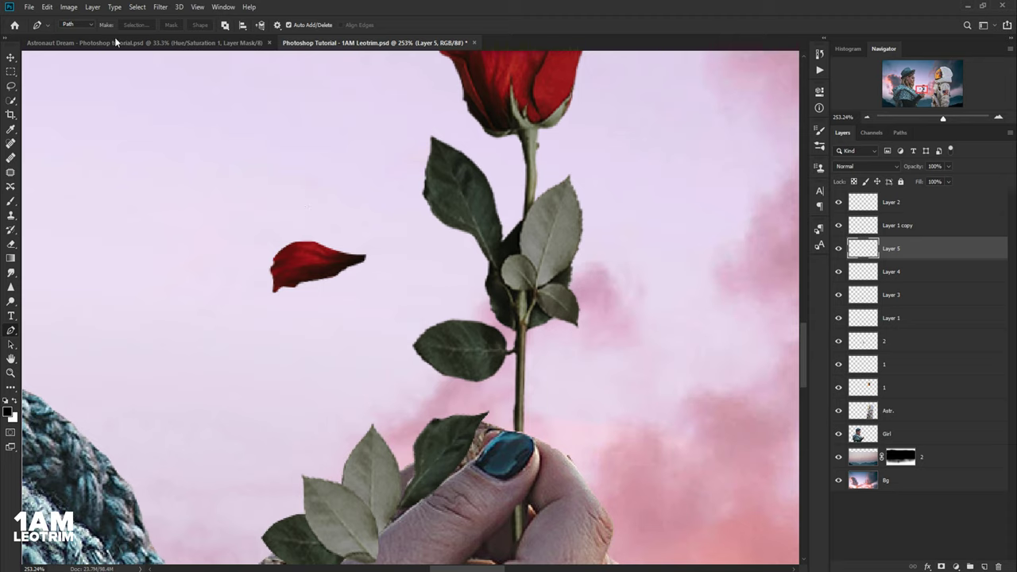
- Apply a Motion Blur of 12° angle and 11-pixel distance to the loose petal on Layer 5
{"action": "left_click", "coordinate": [159, 7]}
{"action": "mouse_move", "coordinate": [166, 132]}
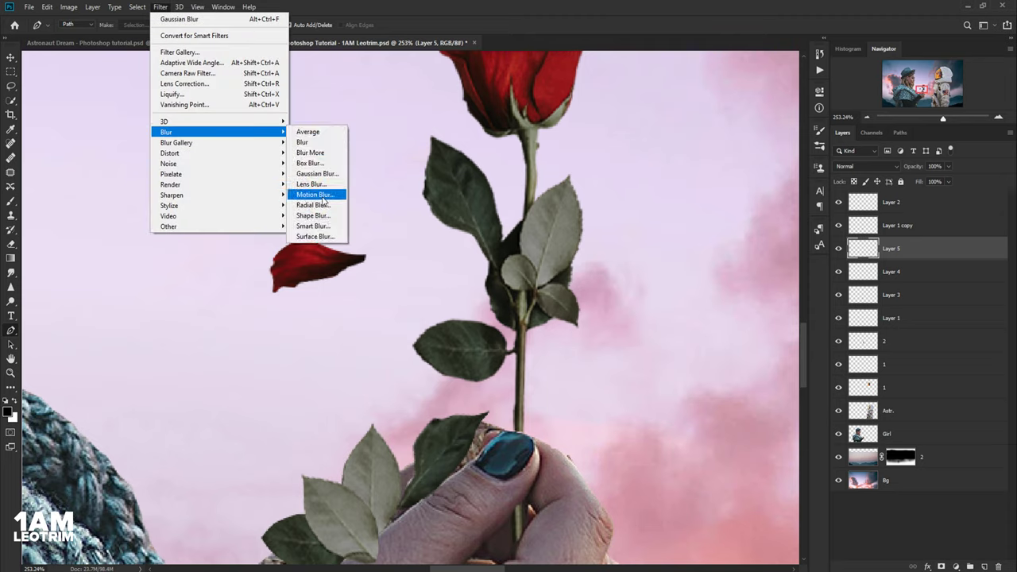
{"action": "left_click", "coordinate": [314, 193]}
{"action": "left_click_drag", "start_coordinate": [302, 139], "coordinate": [490, 152]}
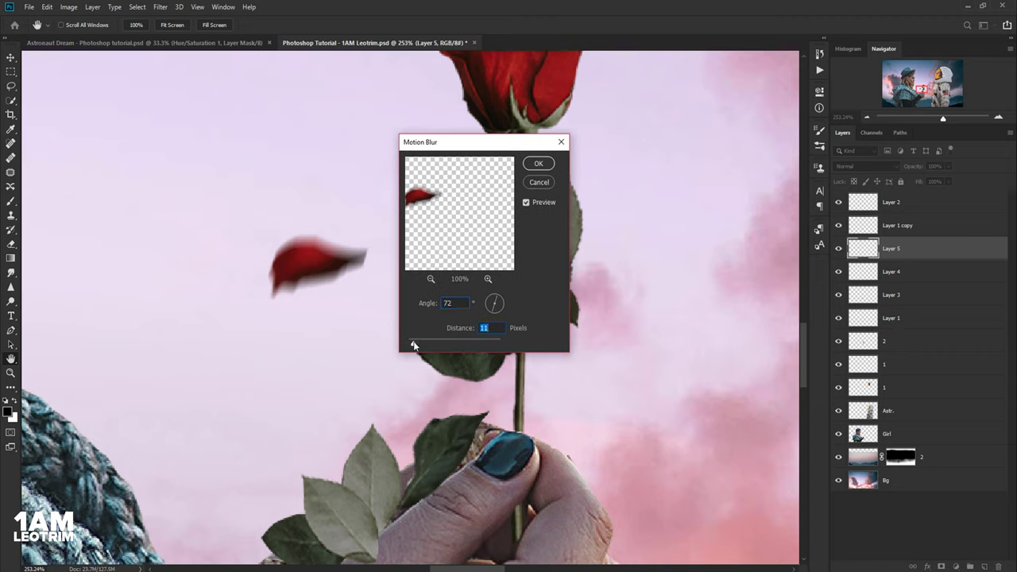
{"action": "key", "text": "shift+Tab"}
{"action": "type", "text": "0"}
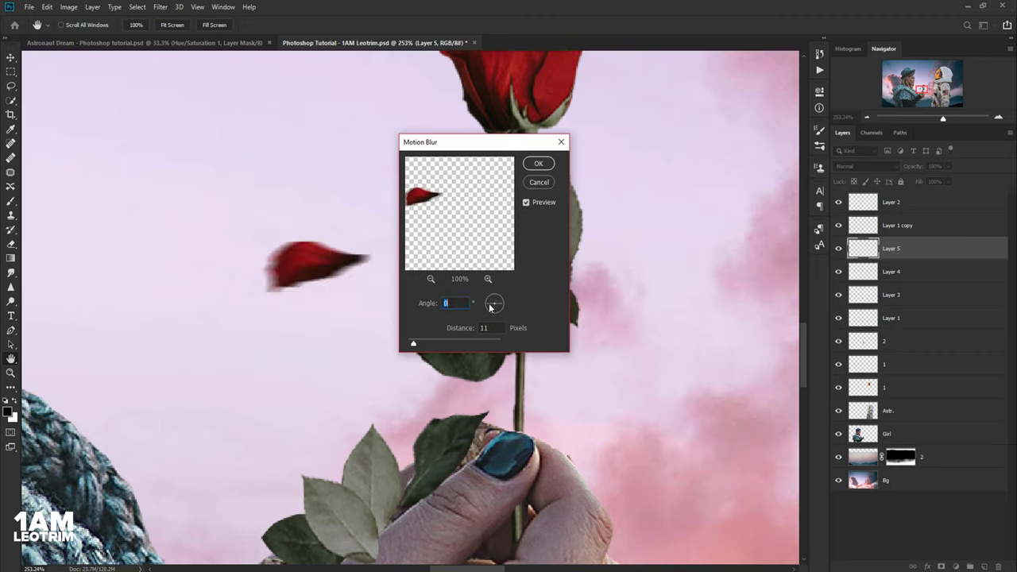
{"action": "left_click", "coordinate": [490, 304]}
{"action": "key", "text": "Return"}
{"action": "scroll", "coordinate": [335, 279], "scroll_direction": "down", "scroll_amount": 3}
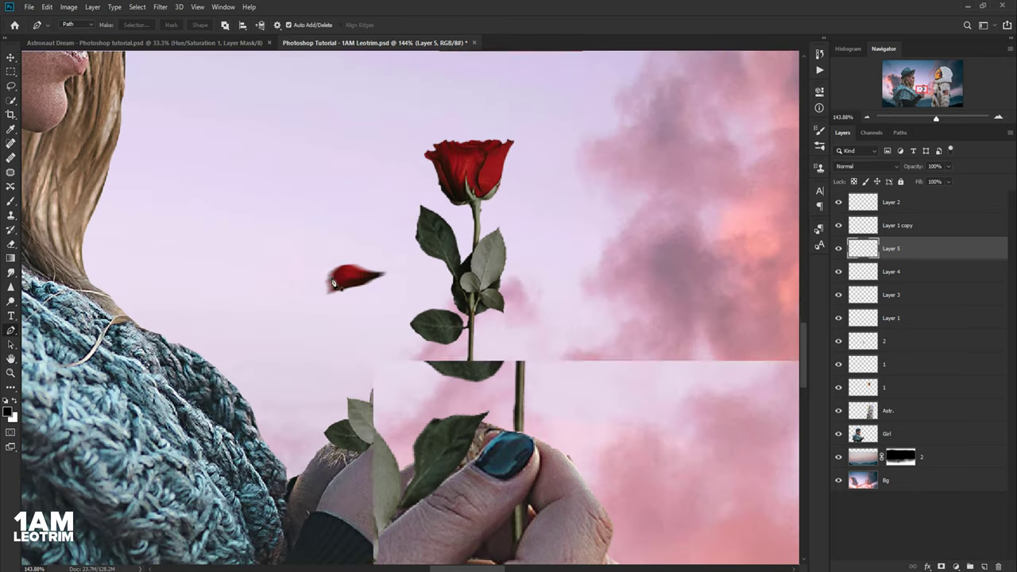
{"action": "scroll", "coordinate": [456, 135], "scroll_direction": "up", "scroll_amount": 5}
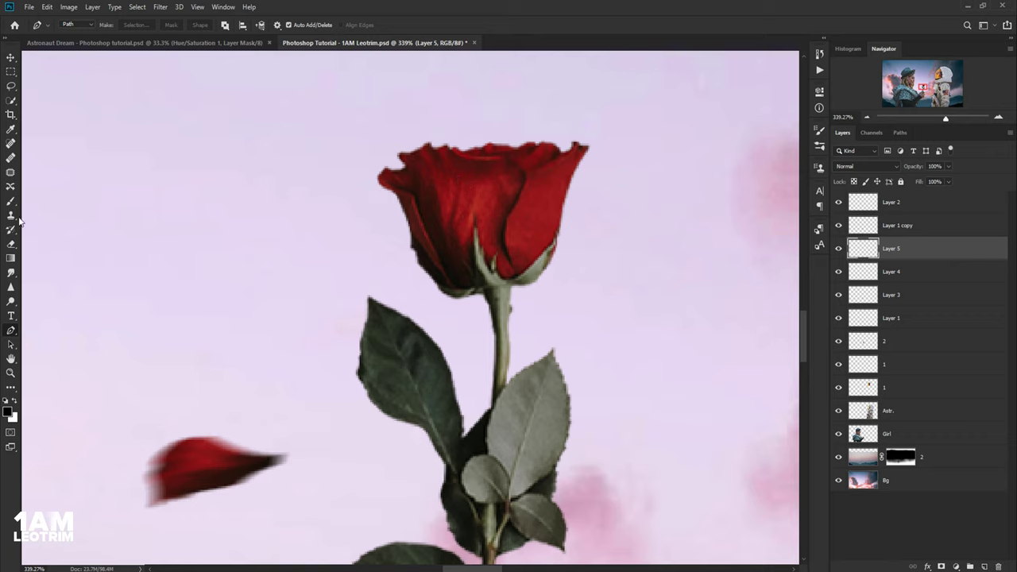
{"action": "scroll", "coordinate": [549, 177], "scroll_direction": "up", "scroll_amount": 4}
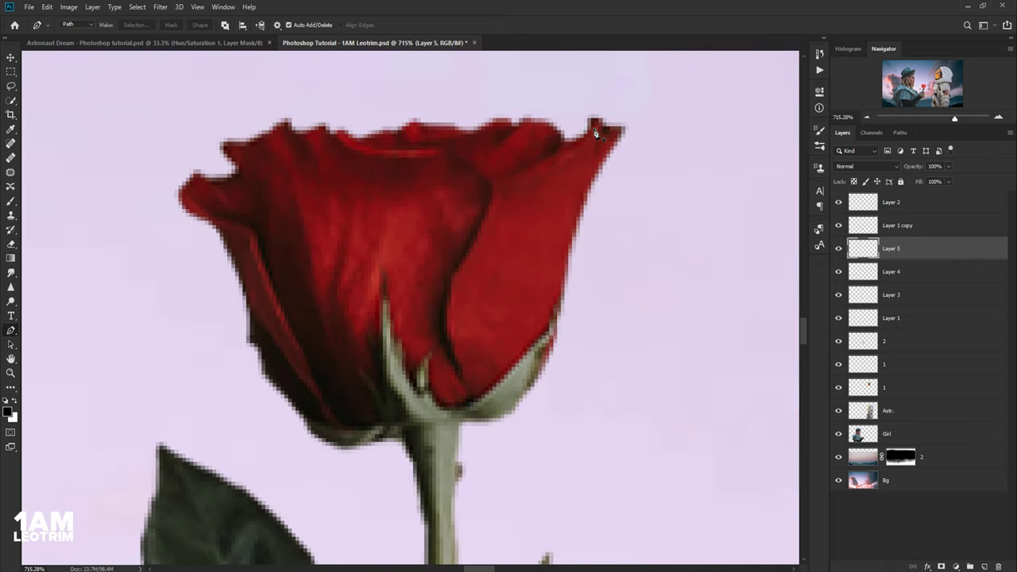
- Trace a rose petal's outline with the Pen and turn it into a selection
{"action": "left_click", "coordinate": [593, 130]}
{"action": "left_click_drag", "start_coordinate": [526, 173], "coordinate": [503, 188]}
{"action": "left_click_drag", "start_coordinate": [449, 304], "coordinate": [451, 327]}
{"action": "left_click_drag", "start_coordinate": [461, 371], "coordinate": [472, 387]}
{"action": "left_click_drag", "start_coordinate": [553, 292], "coordinate": [586, 185]}
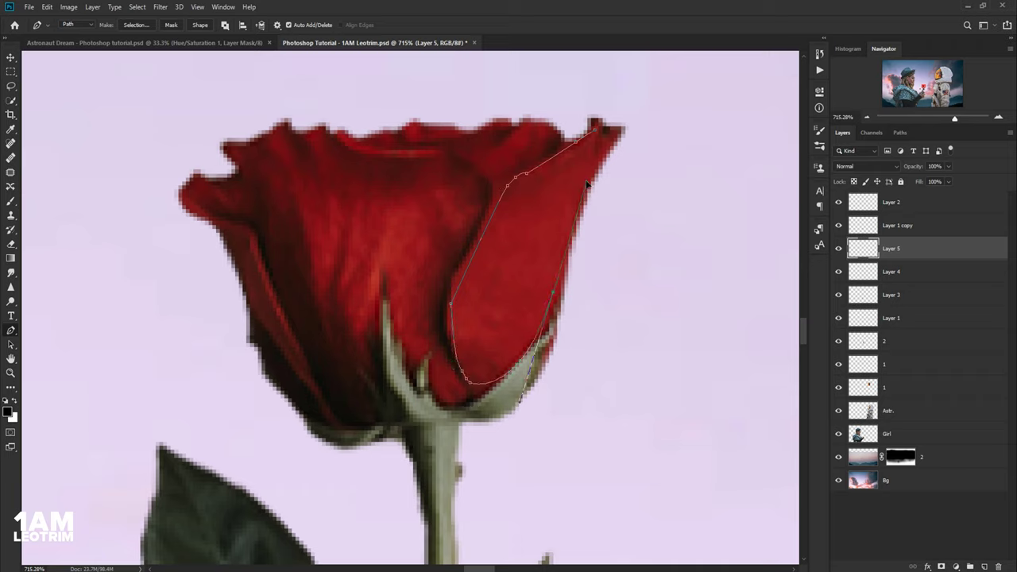
{"action": "left_click", "coordinate": [586, 184]}
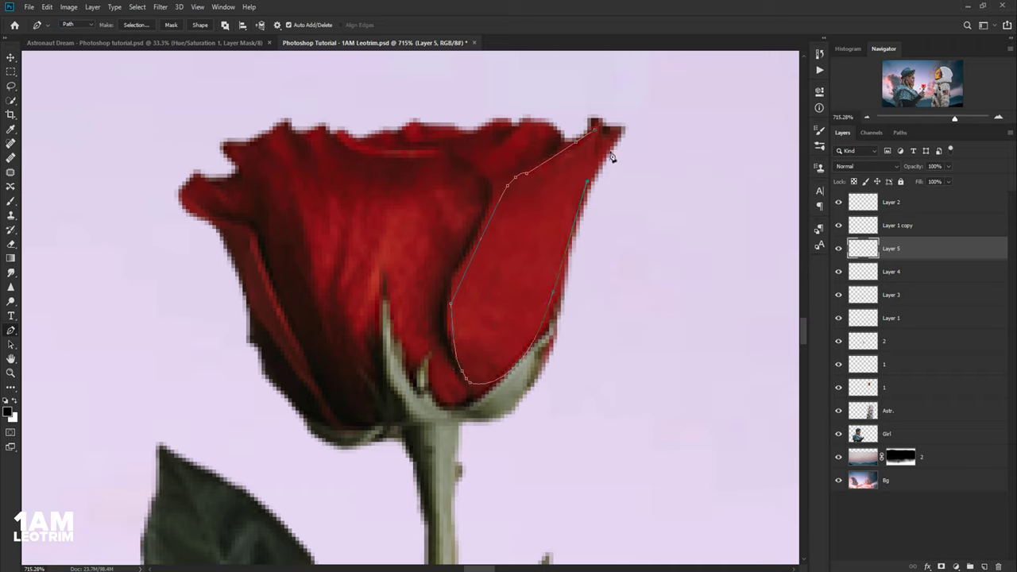
{"action": "left_click", "coordinate": [138, 25]}
- Copy Merged the selected petal and paste it onto a new layer
{"action": "scroll", "coordinate": [343, 186], "scroll_direction": "down", "scroll_amount": 5}
{"action": "left_click", "coordinate": [48, 7]}
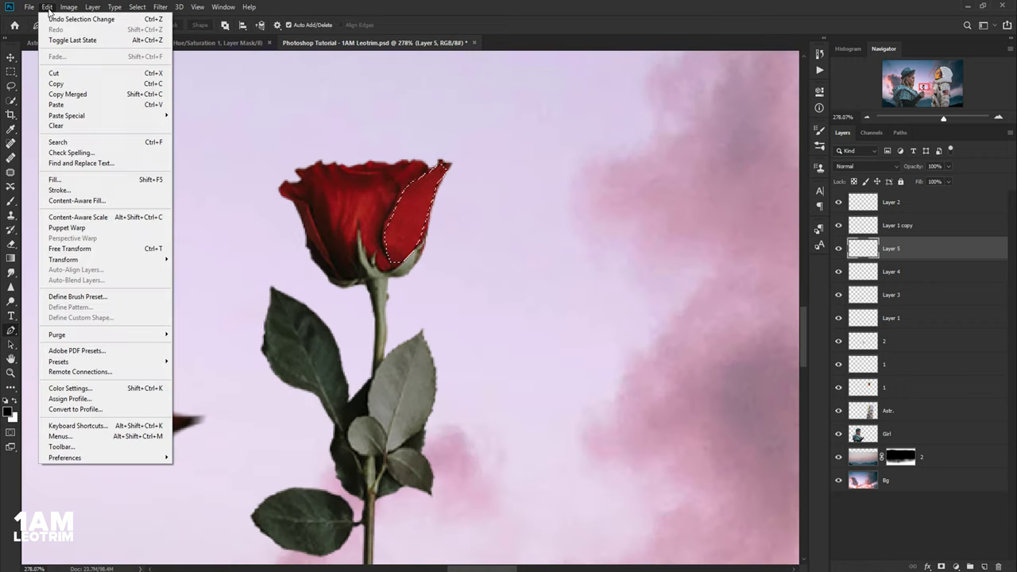
{"action": "left_click", "coordinate": [63, 94]}
{"action": "left_click", "coordinate": [48, 7]}
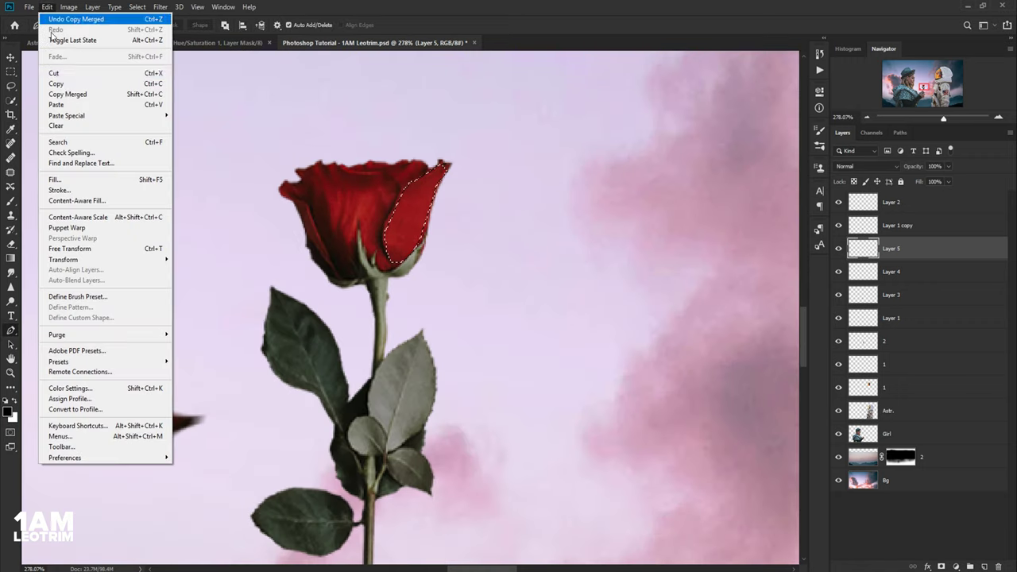
{"action": "left_click", "coordinate": [56, 104]}
- Move the pasted petal right of the rose, rotate it about 40° and shrink it to about 79%
{"action": "left_click", "coordinate": [11, 57]}
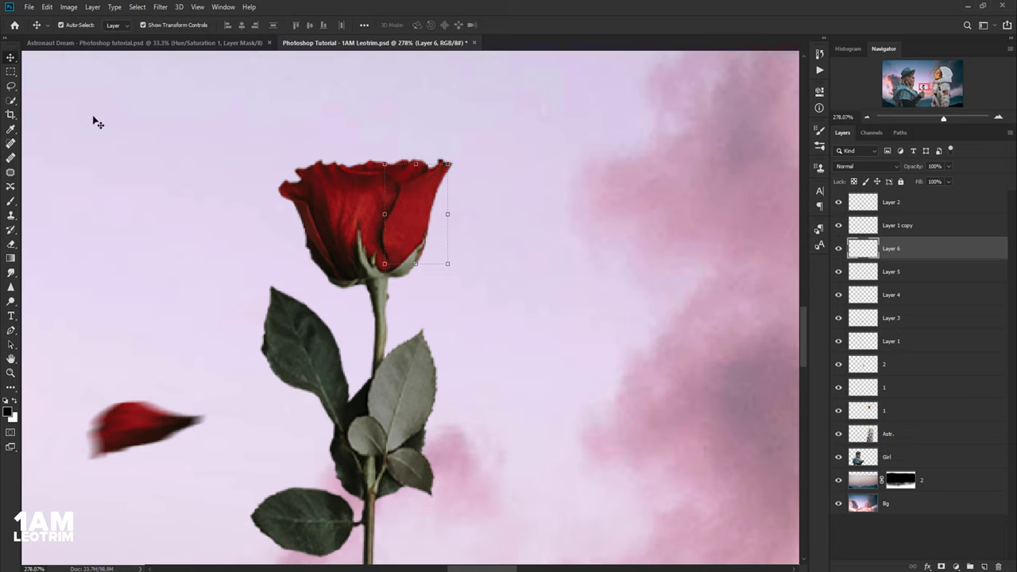
{"action": "left_click_drag", "start_coordinate": [404, 214], "coordinate": [516, 318]}
{"action": "scroll", "coordinate": [513, 263], "scroll_direction": "down", "scroll_amount": 5}
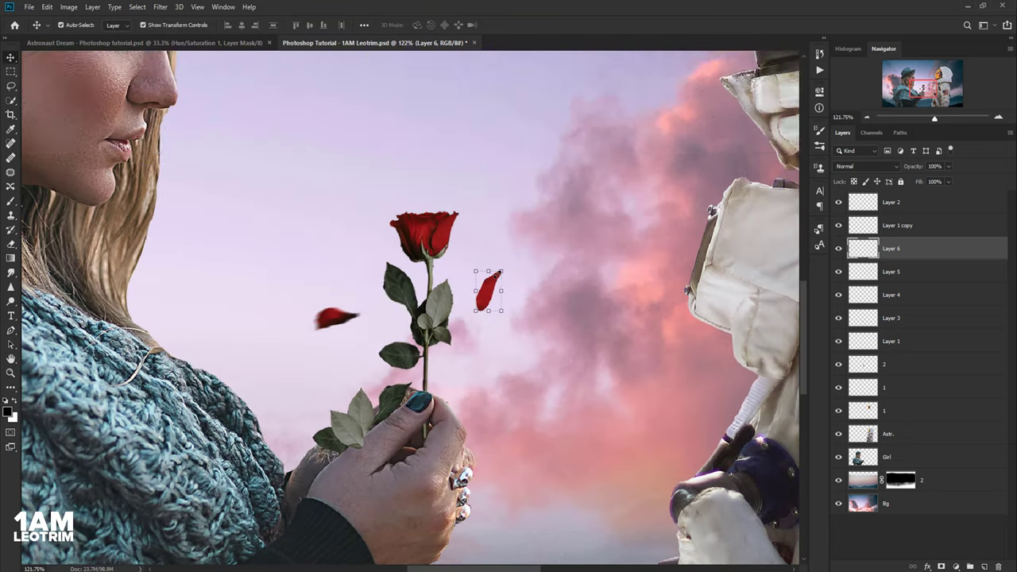
{"action": "scroll", "coordinate": [512, 257], "scroll_direction": "up", "scroll_amount": 5}
{"action": "left_click_drag", "start_coordinate": [513, 257], "coordinate": [540, 344]}
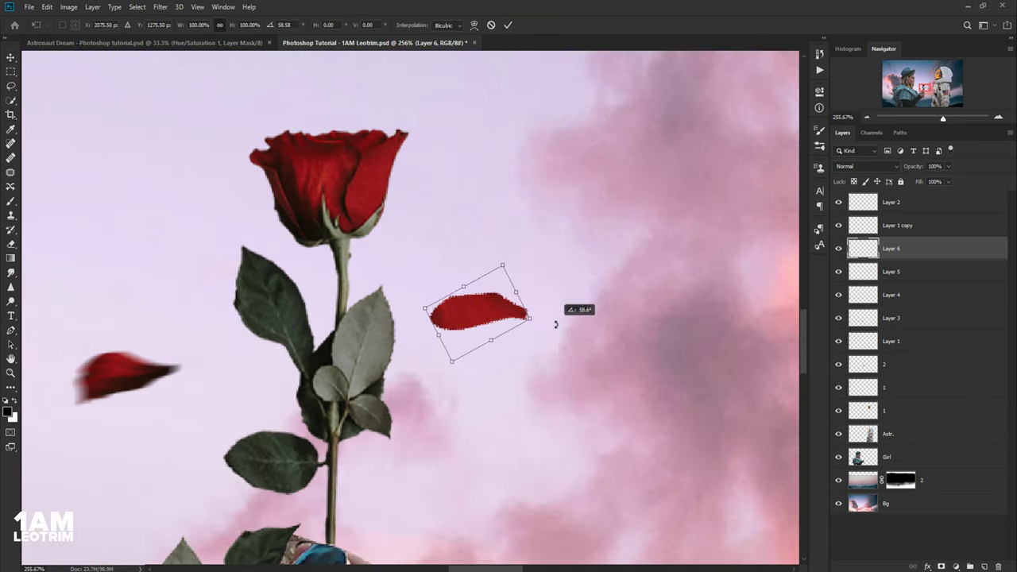
{"action": "left_click_drag", "start_coordinate": [483, 318], "coordinate": [482, 269]}
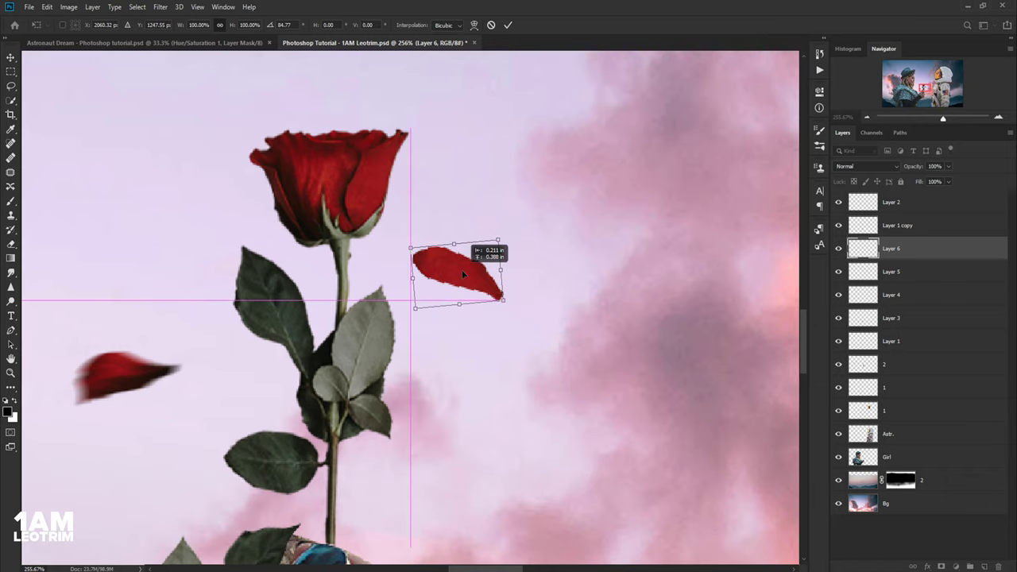
{"action": "left_click_drag", "start_coordinate": [524, 215], "coordinate": [476, 197]}
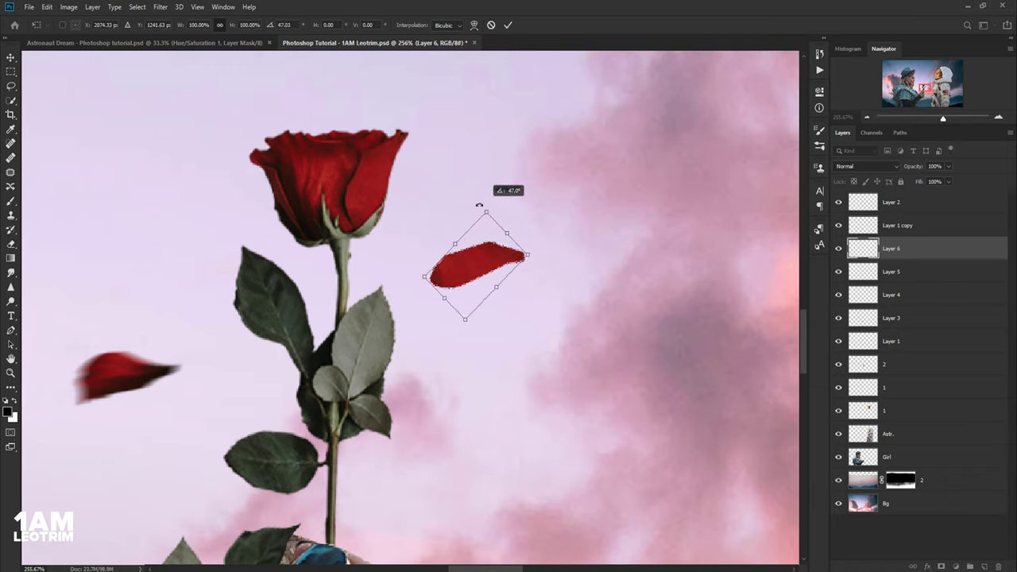
{"action": "left_click_drag", "start_coordinate": [524, 243], "coordinate": [505, 256]}
{"action": "key", "text": "Return"}
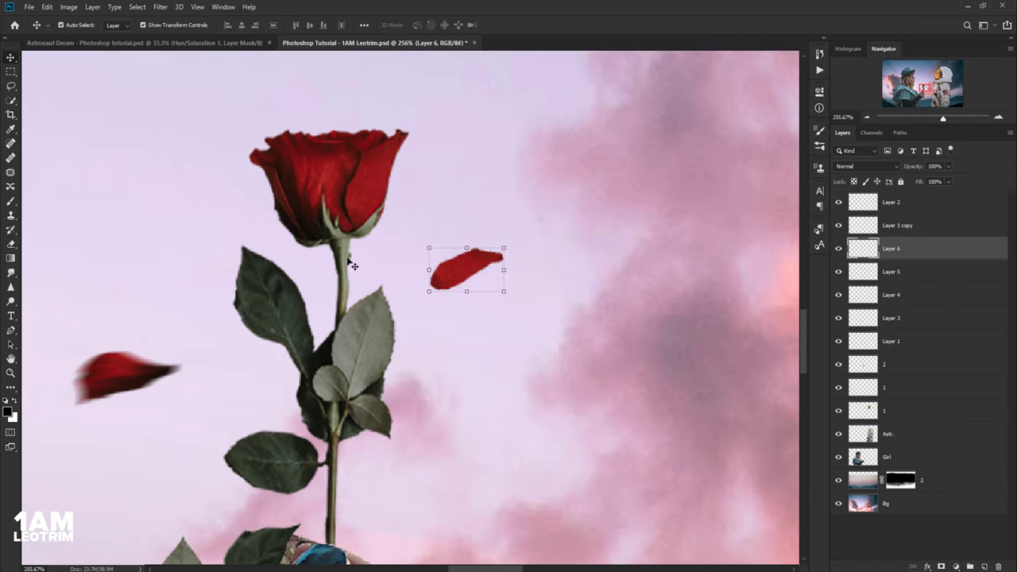
- Apply a Motion Blur with a changed direction to the newly pasted petal
{"action": "left_click", "coordinate": [159, 8]}
{"action": "mouse_move", "coordinate": [204, 132]}
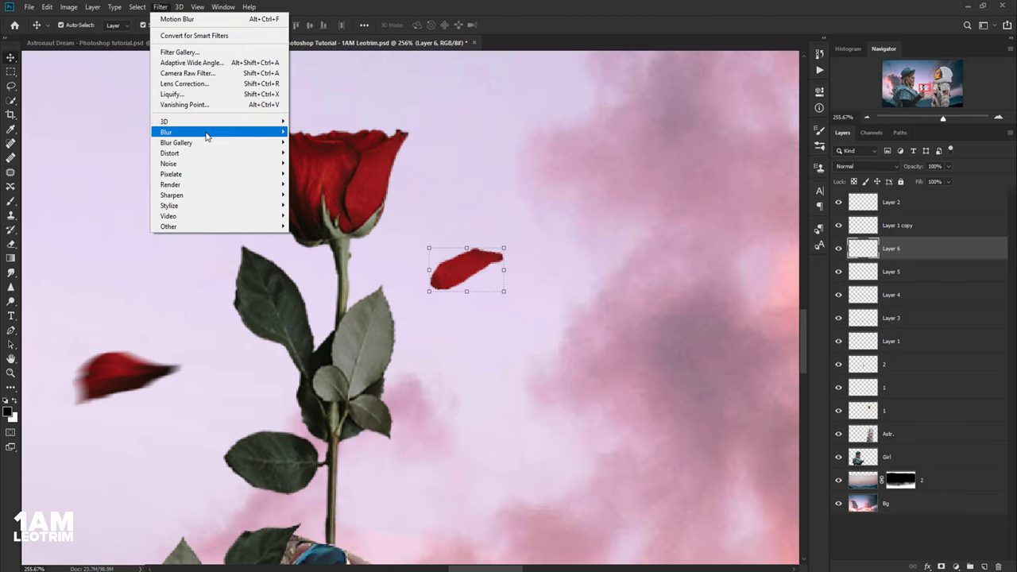
{"action": "left_click", "coordinate": [314, 194]}
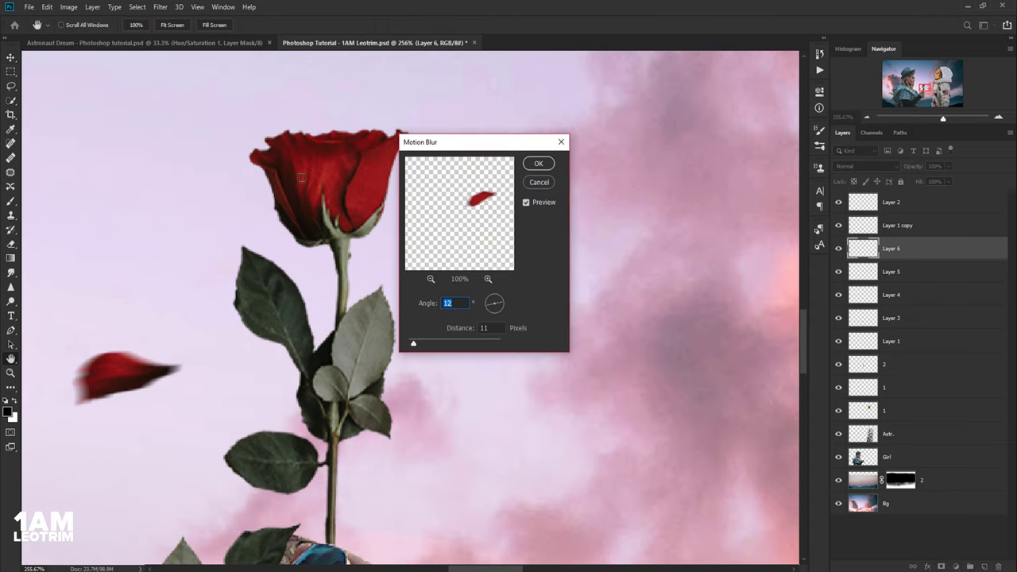
{"action": "left_click_drag", "start_coordinate": [450, 141], "coordinate": [235, 131]}
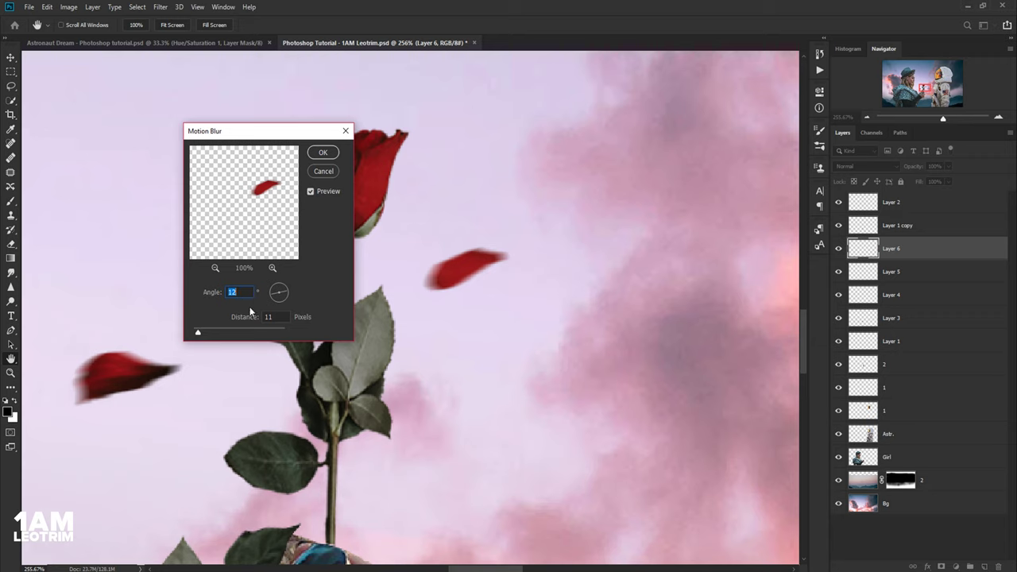
{"action": "left_click_drag", "start_coordinate": [274, 300], "coordinate": [277, 291]}
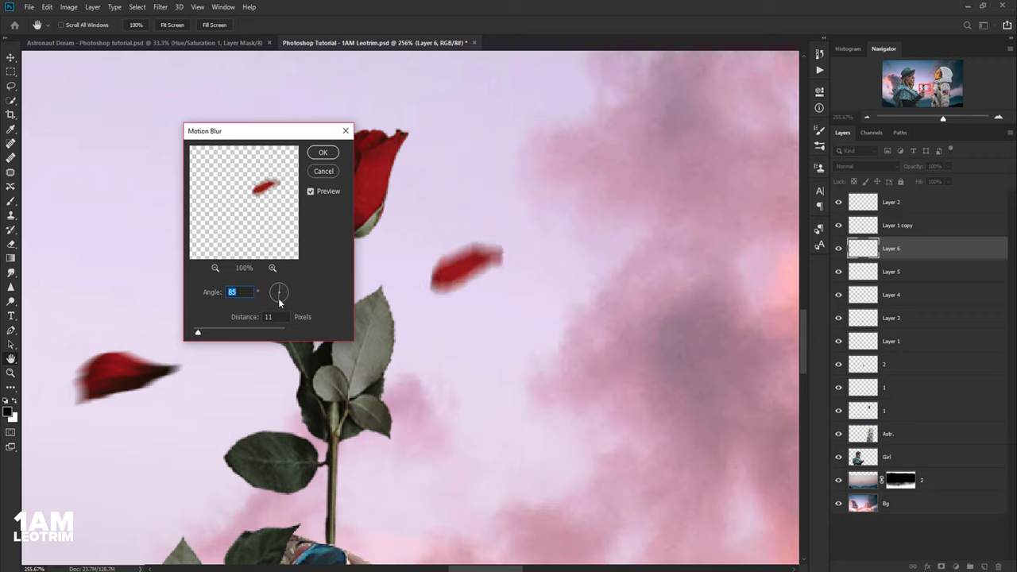
{"action": "key", "text": "Return"}
{"action": "scroll", "coordinate": [473, 217], "scroll_direction": "down", "scroll_amount": 3}
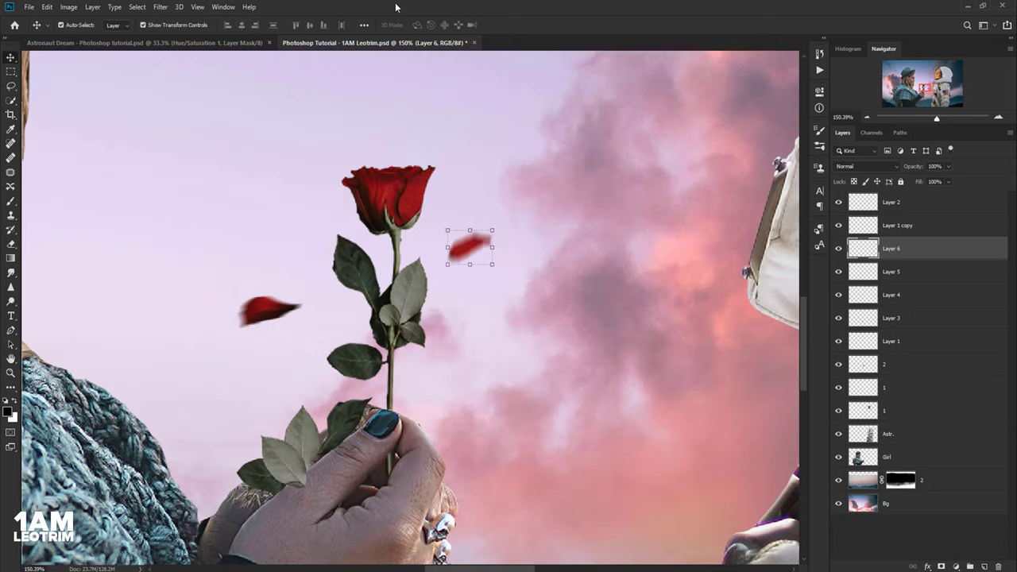
- Paste another petal copy, placing it below-right of the rose and tilted the other way
{"action": "left_click", "coordinate": [51, 10]}
{"action": "left_click", "coordinate": [61, 101]}
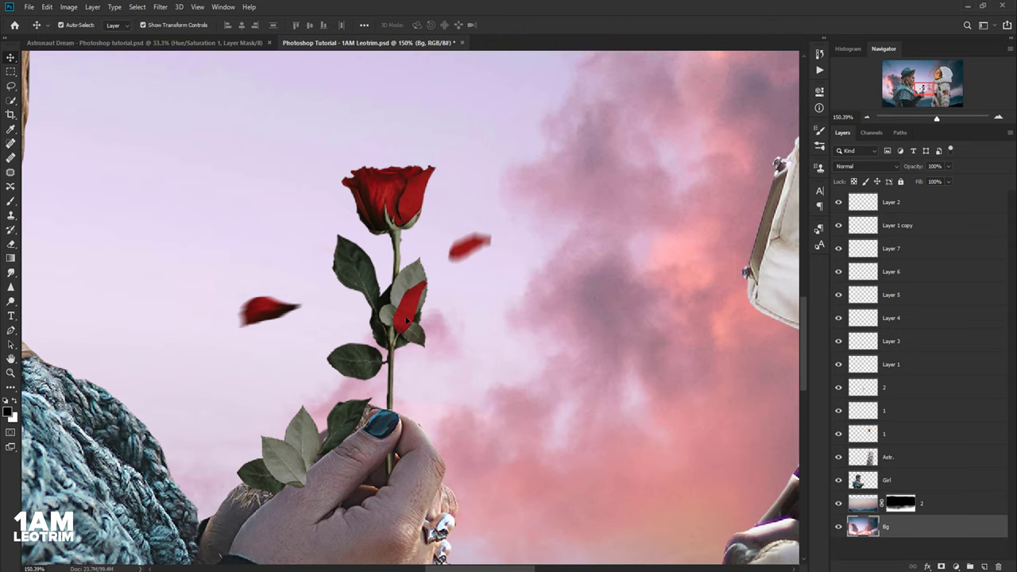
{"action": "left_click_drag", "start_coordinate": [406, 319], "coordinate": [473, 369]}
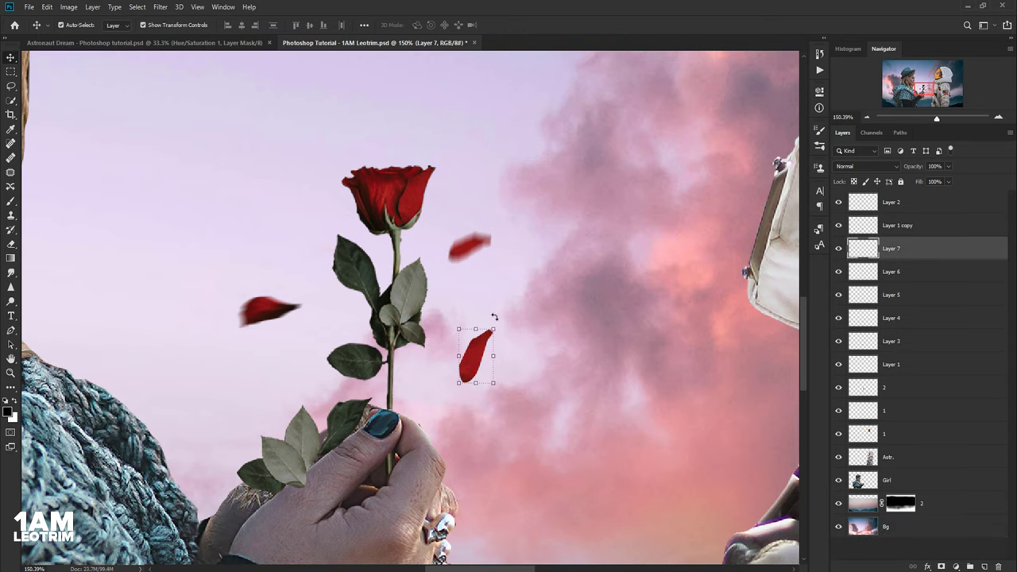
{"action": "left_click_drag", "start_coordinate": [494, 317], "coordinate": [452, 313]}
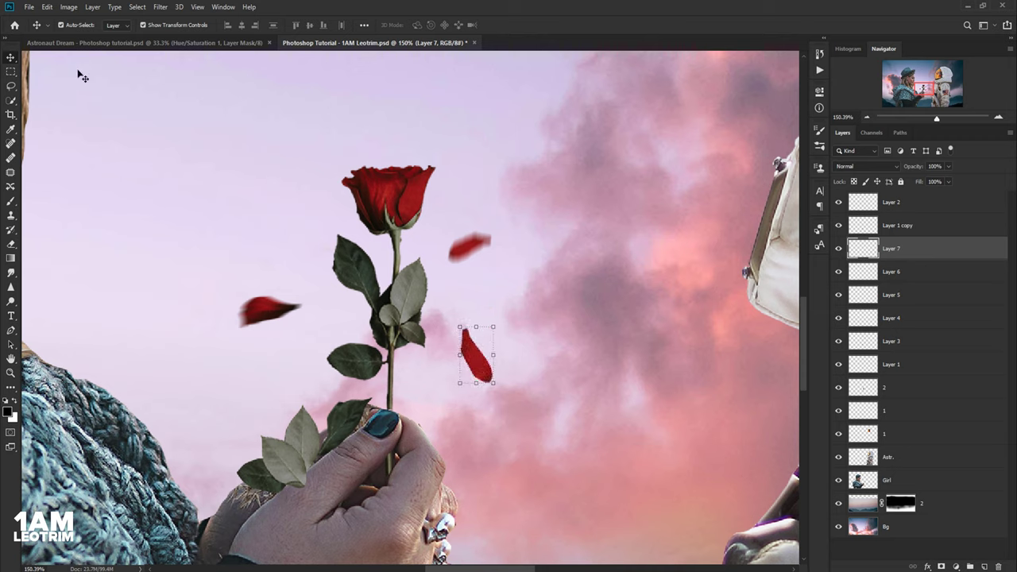
- Soften the Layer 7 petal with a 2.0-pixel Gaussian Blur and zoom out over the composition
{"action": "left_click", "coordinate": [162, 8]}
{"action": "mouse_move", "coordinate": [166, 132]}
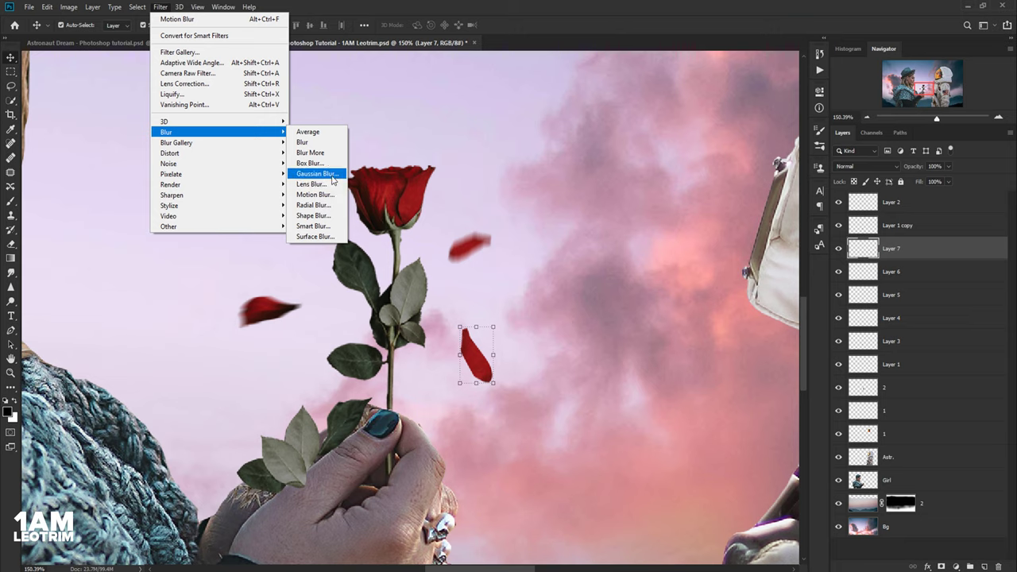
{"action": "left_click", "coordinate": [334, 179]}
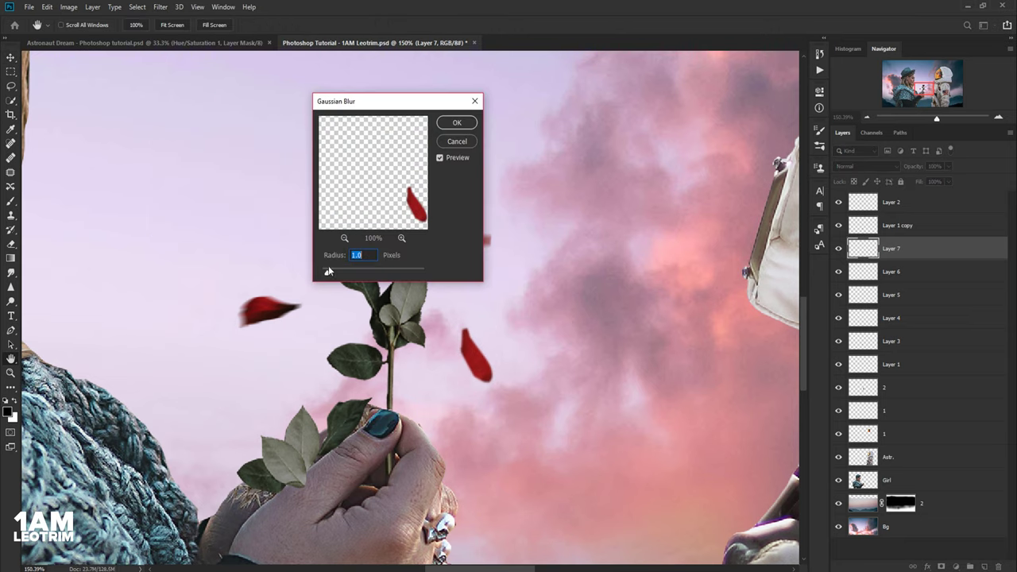
{"action": "left_click_drag", "start_coordinate": [327, 272], "coordinate": [332, 271]}
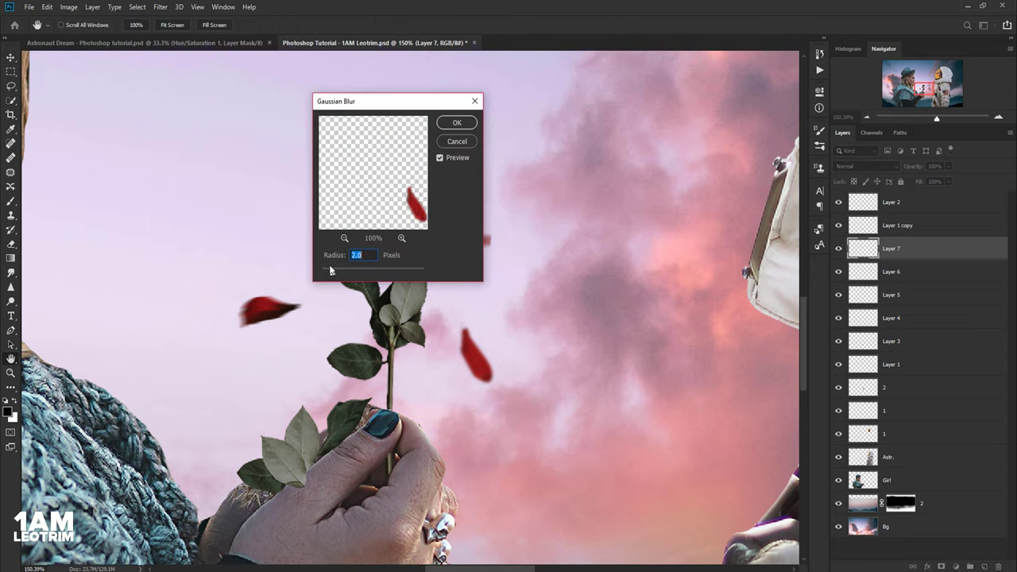
{"action": "key", "text": "Return"}
{"action": "key", "text": "v"}
{"action": "scroll", "coordinate": [429, 246], "scroll_direction": "down", "scroll_amount": 5}
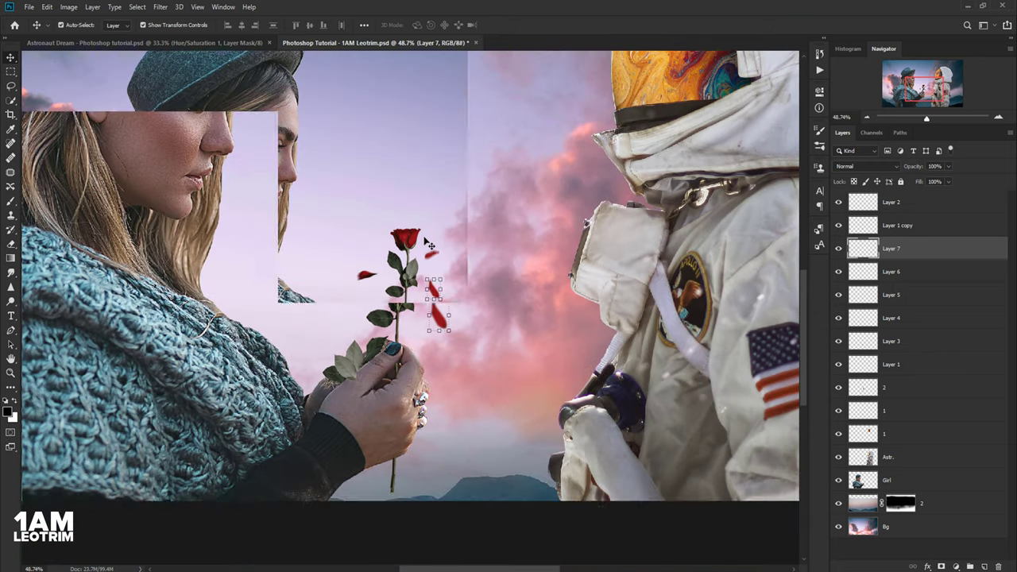
{"action": "scroll", "coordinate": [429, 246], "scroll_direction": "down", "scroll_amount": 1}
{"action": "scroll", "coordinate": [429, 247], "scroll_direction": "down", "scroll_amount": 1}
{"action": "scroll", "coordinate": [429, 247], "scroll_direction": "down", "scroll_amount": 1}
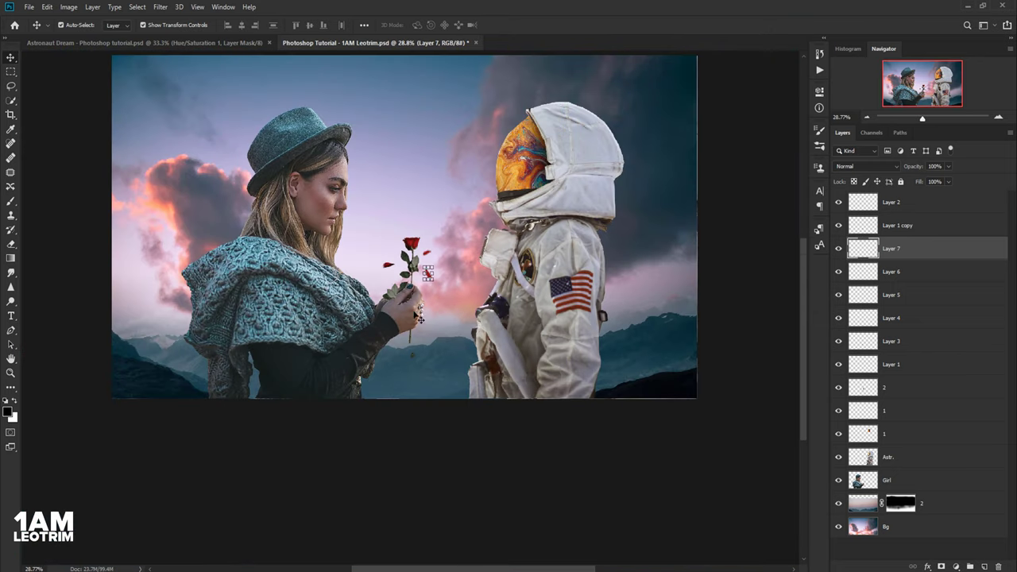
{"action": "left_click", "coordinate": [421, 437]}
{"action": "scroll", "coordinate": [421, 436], "scroll_direction": "up", "scroll_amount": 1}
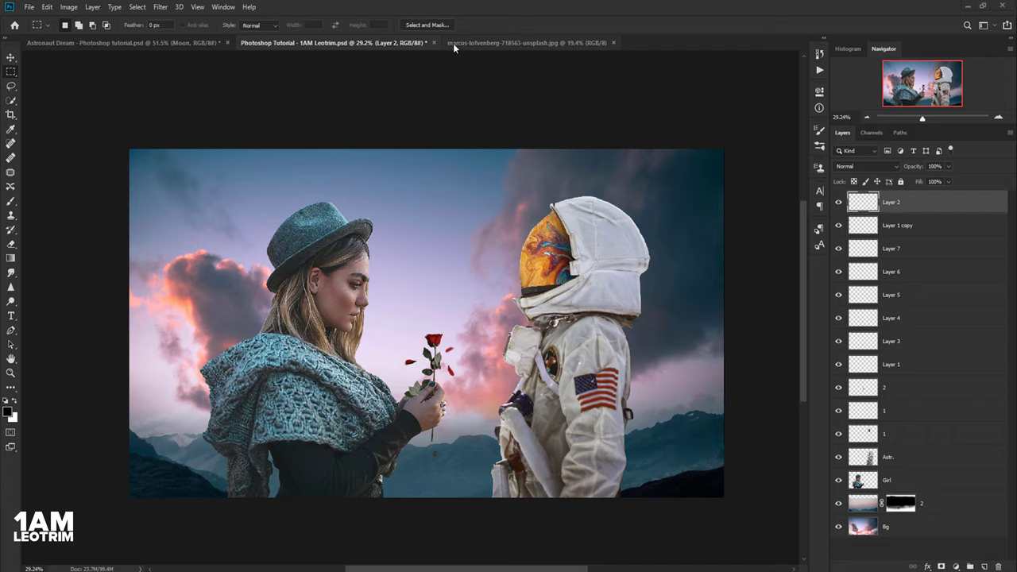
- Copy the crescent moon from the moon photo and paste it into the astronaut composite
{"action": "left_click", "coordinate": [454, 45]}
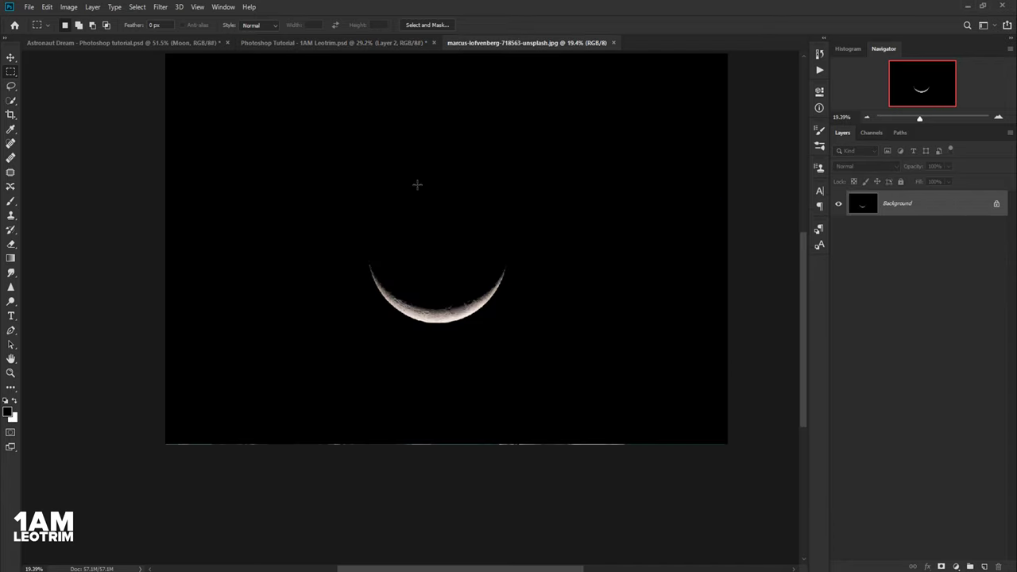
{"action": "left_click_drag", "start_coordinate": [327, 219], "coordinate": [526, 337]}
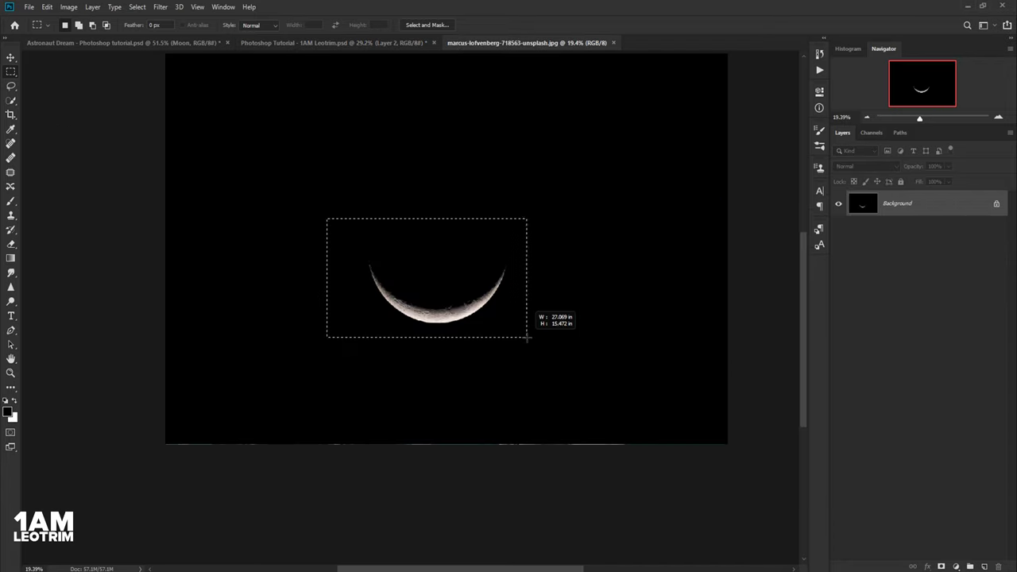
{"action": "left_click", "coordinate": [47, 6]}
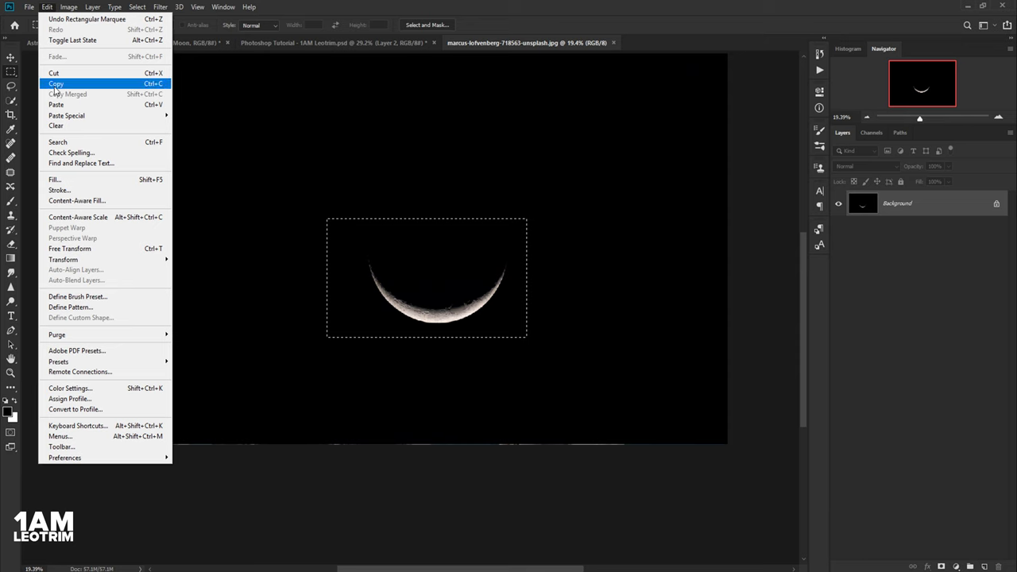
{"action": "left_click", "coordinate": [72, 84]}
{"action": "left_click", "coordinate": [284, 44]}
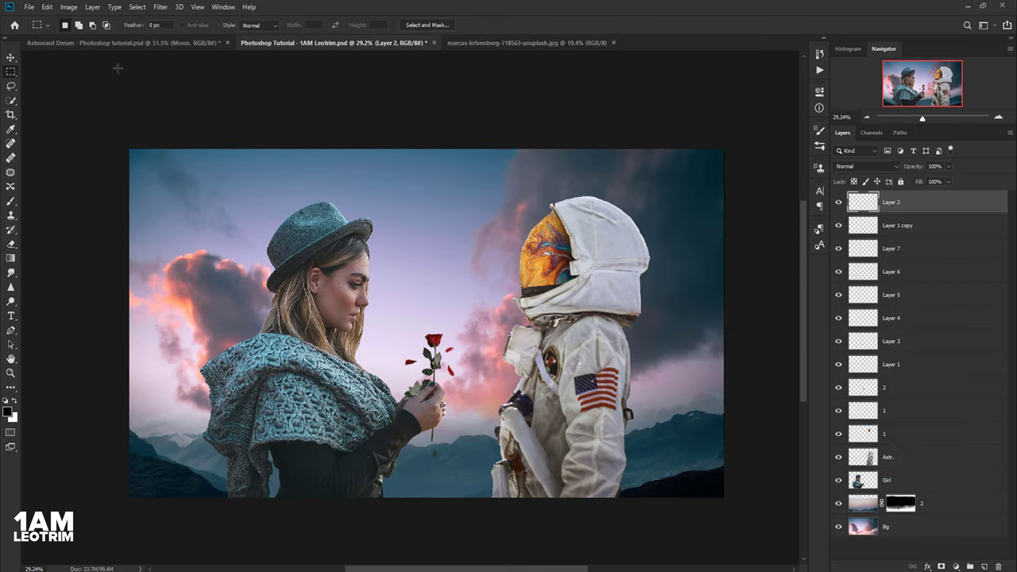
{"action": "left_click", "coordinate": [47, 6]}
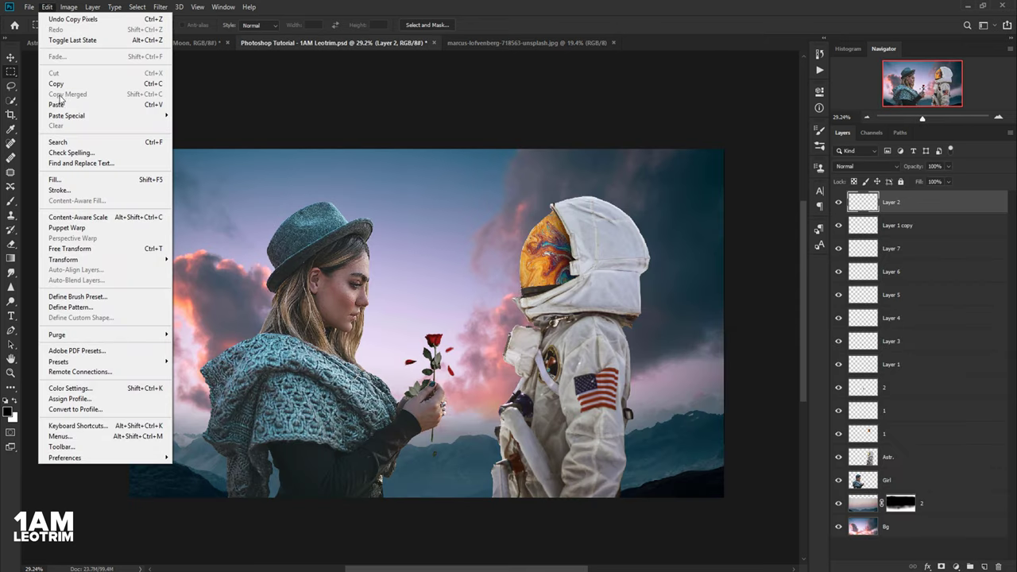
{"action": "left_click", "coordinate": [60, 104]}
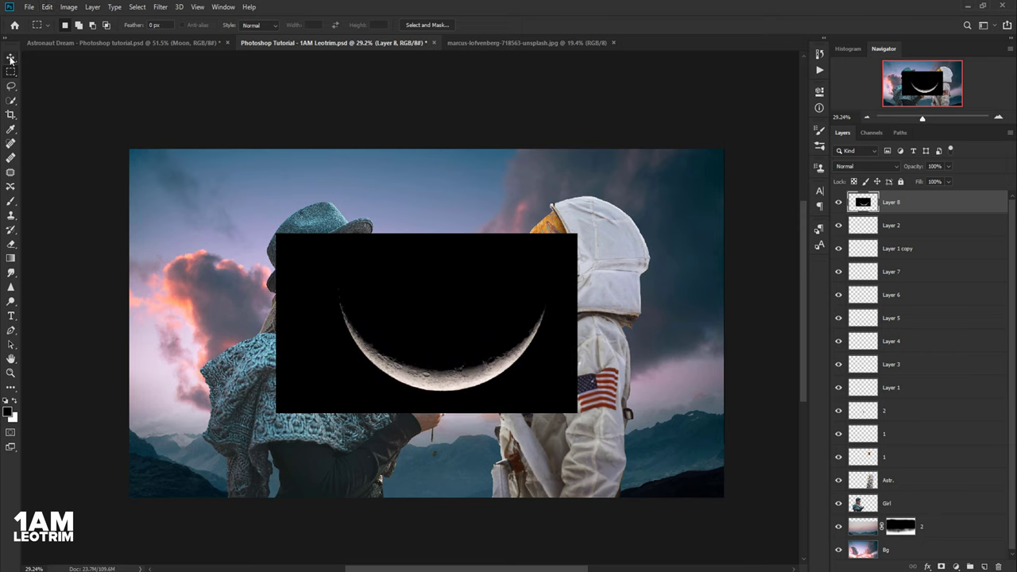
- Scale the moon to about 27%, tilt it about -73° and place it in the sky above the rose
{"action": "left_click", "coordinate": [11, 58]}
{"action": "mouse_move", "coordinate": [275, 231]}
{"action": "left_mouse_down"}
{"action": "mouse_move", "coordinate": [479, 330]}
{"action": "mouse_move", "coordinate": [485, 308]}
{"action": "mouse_move", "coordinate": [500, 310]}
{"action": "left_mouse_up"}
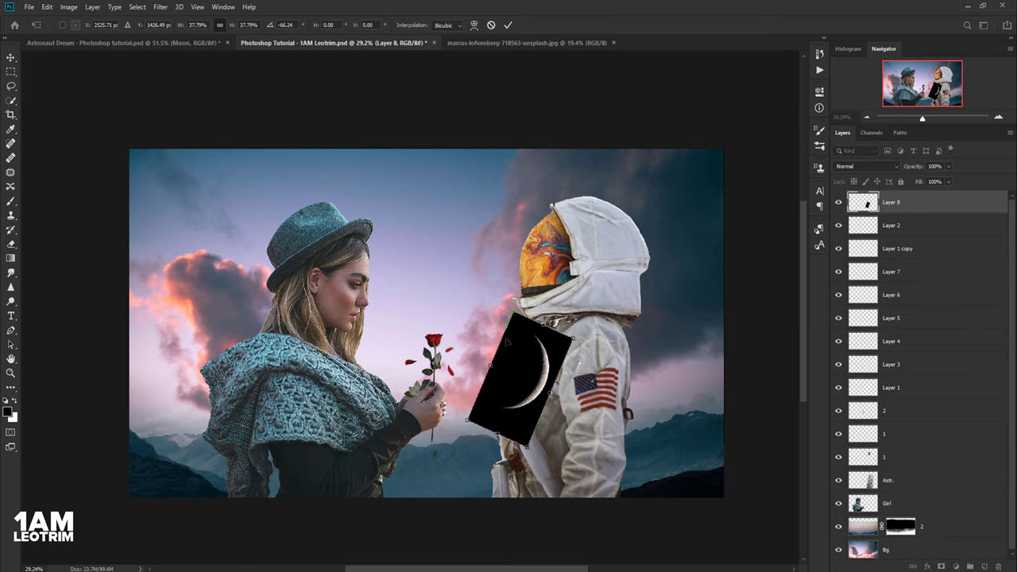
{"action": "left_click_drag", "start_coordinate": [514, 361], "coordinate": [429, 203]}
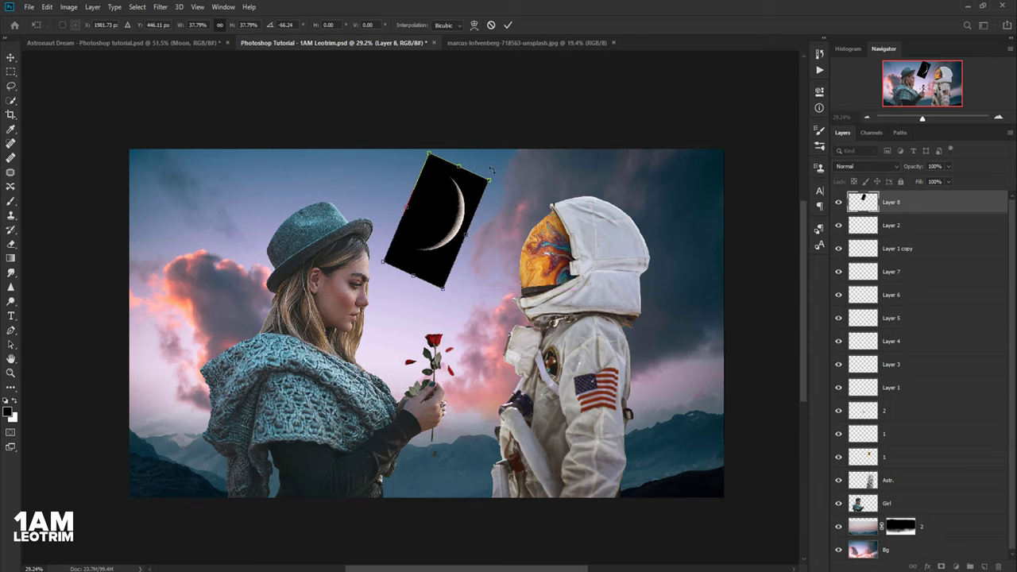
{"action": "left_click_drag", "start_coordinate": [494, 170], "coordinate": [483, 160]}
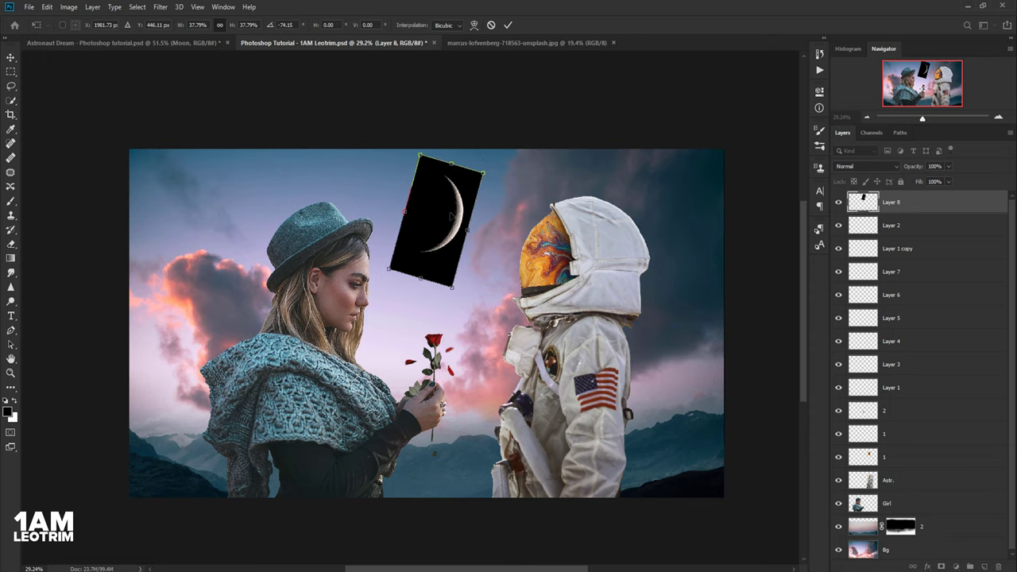
{"action": "left_click_drag", "start_coordinate": [419, 278], "coordinate": [428, 255]}
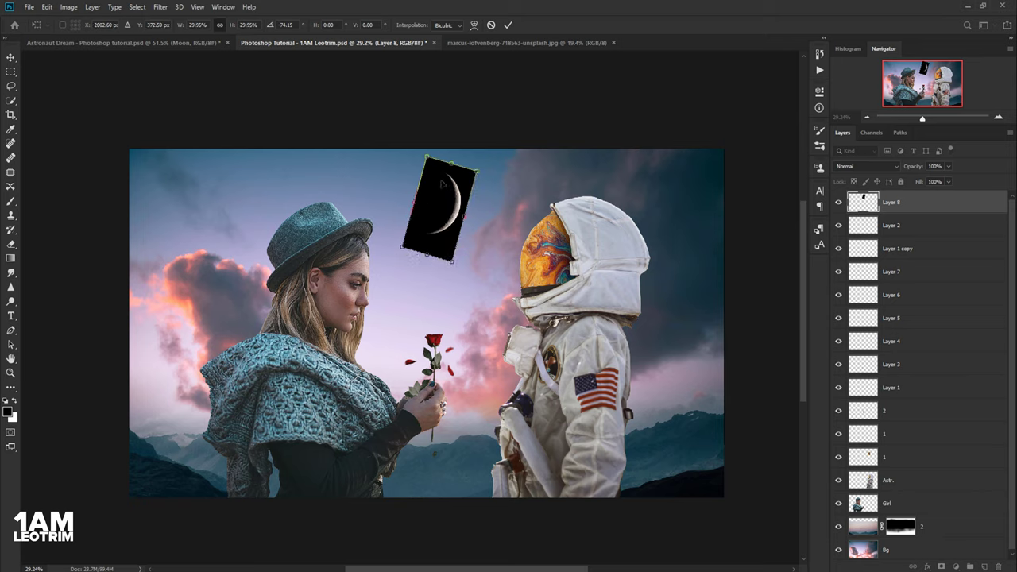
{"action": "left_click_drag", "start_coordinate": [452, 163], "coordinate": [448, 174]}
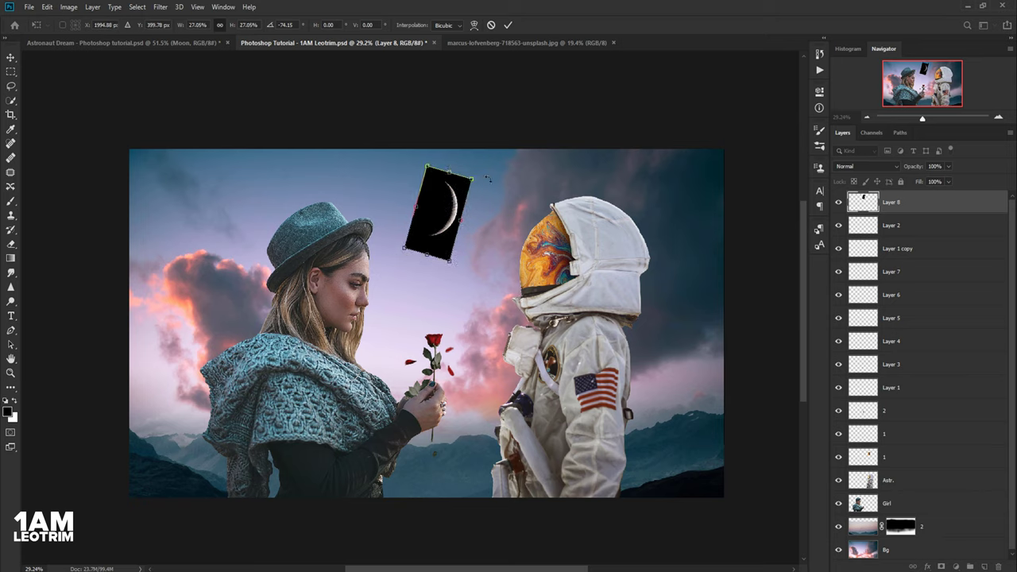
{"action": "key", "text": "Return"}
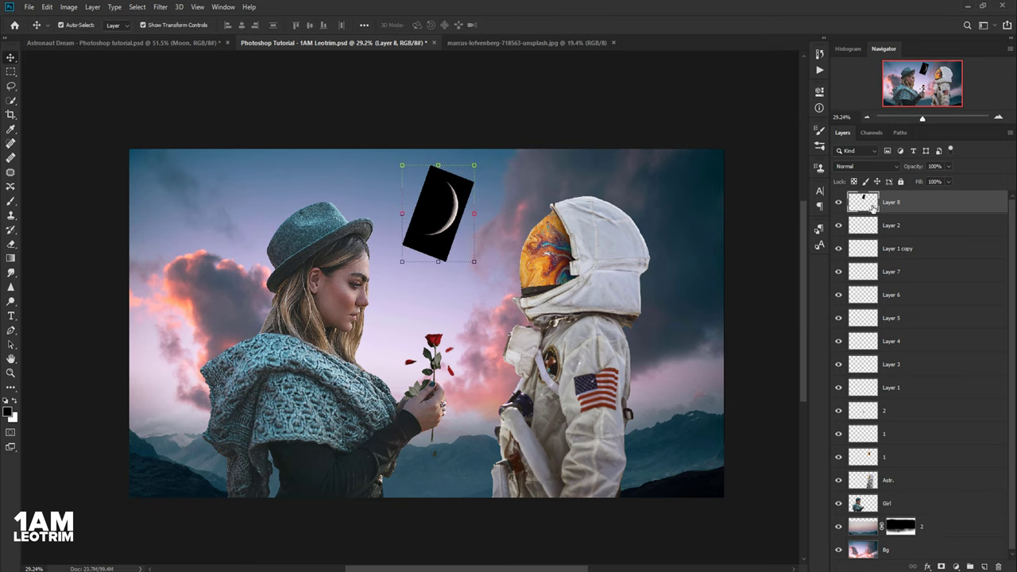
- Rename Layer 8 to 'Moon', set it to Screen blending and clear the selection
{"action": "double_click", "coordinate": [891, 202]}
{"action": "type", "text": "Moon"}
{"action": "key", "text": "Return"}
{"action": "left_click", "coordinate": [853, 169]}
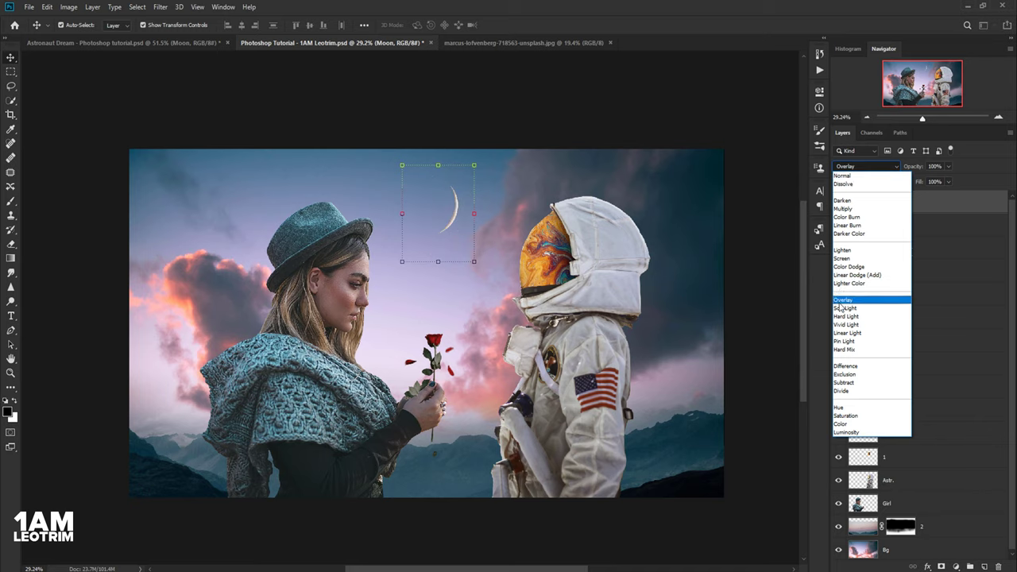
{"action": "left_click", "coordinate": [851, 260]}
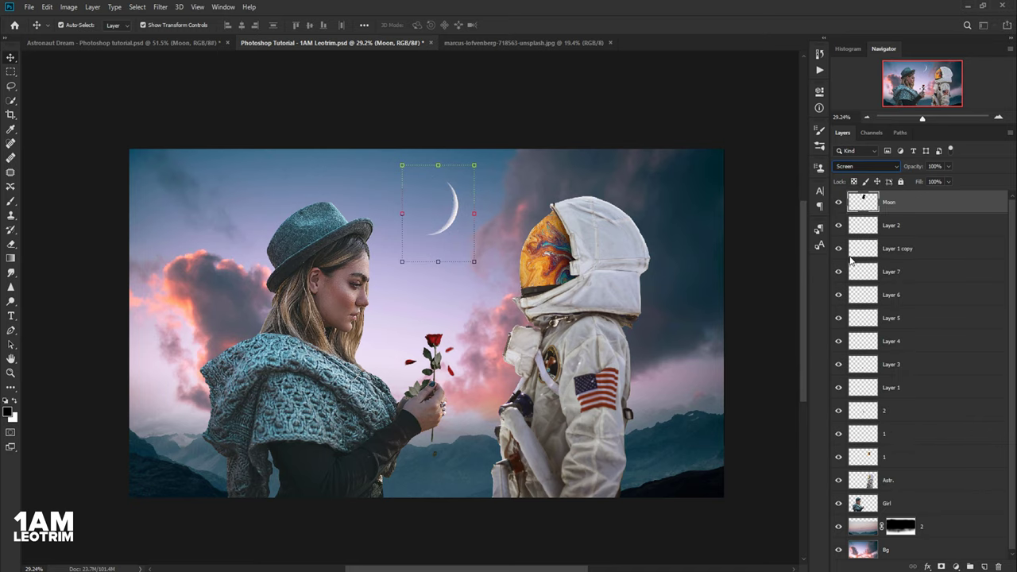
{"action": "left_click", "coordinate": [11, 71]}
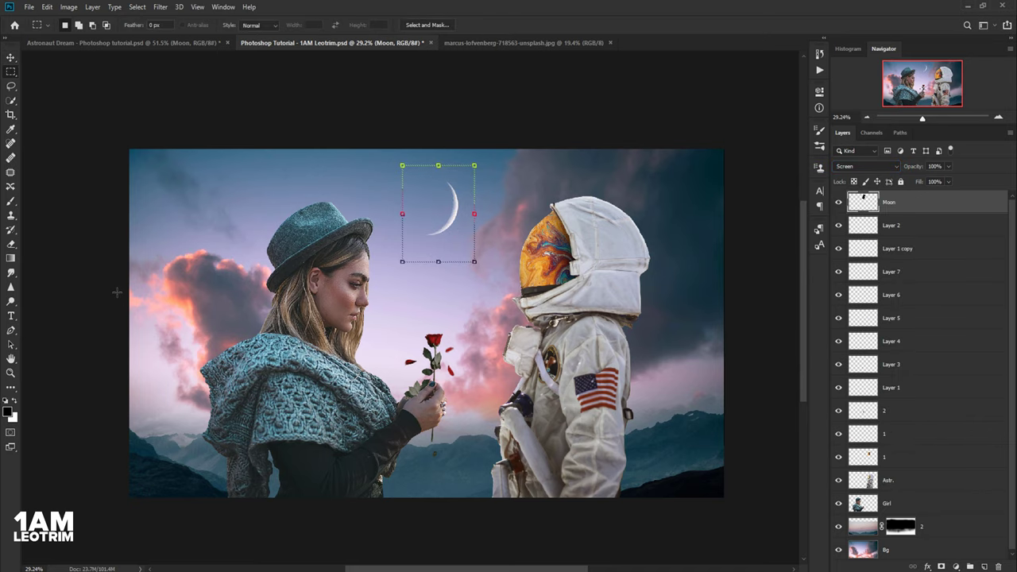
{"action": "scroll", "coordinate": [116, 292], "scroll_direction": "up", "scroll_amount": 1}
{"action": "key", "text": "ctrl+d"}
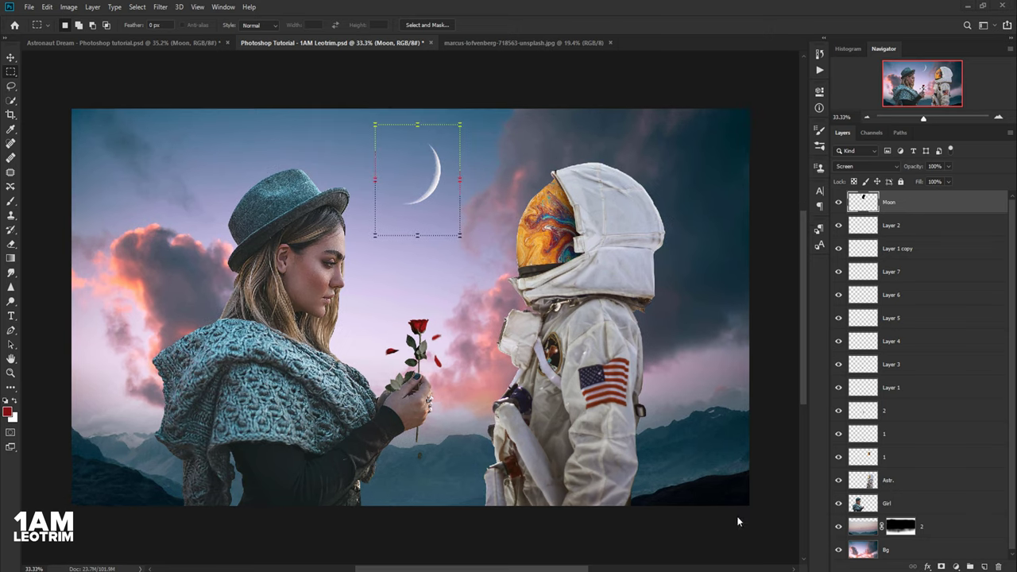
{"action": "left_click", "coordinate": [862, 530]}
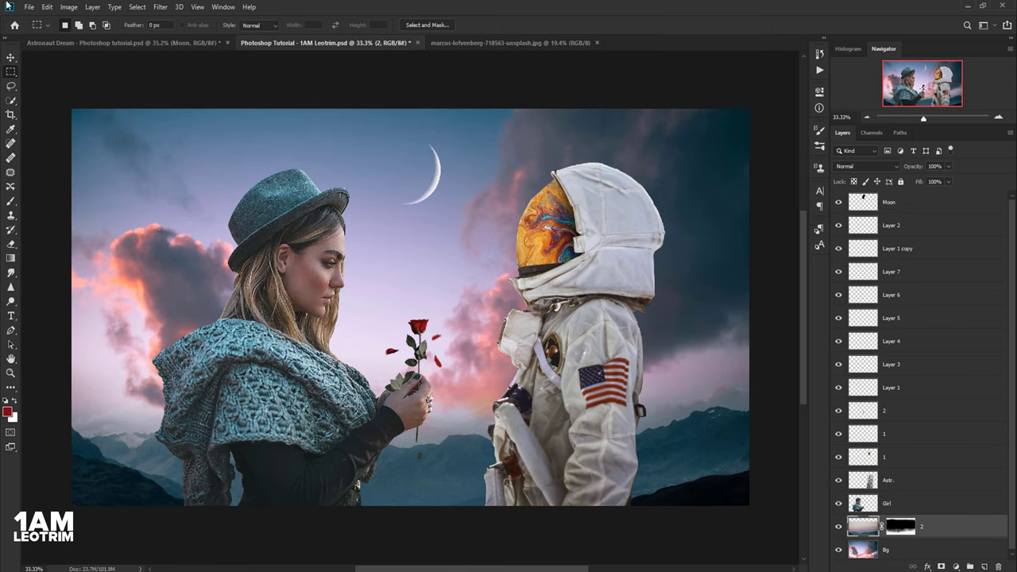
- Apply an 8.8-pixel Gaussian Blur to the background layer
{"action": "left_click", "coordinate": [161, 8]}
{"action": "mouse_move", "coordinate": [207, 132]}
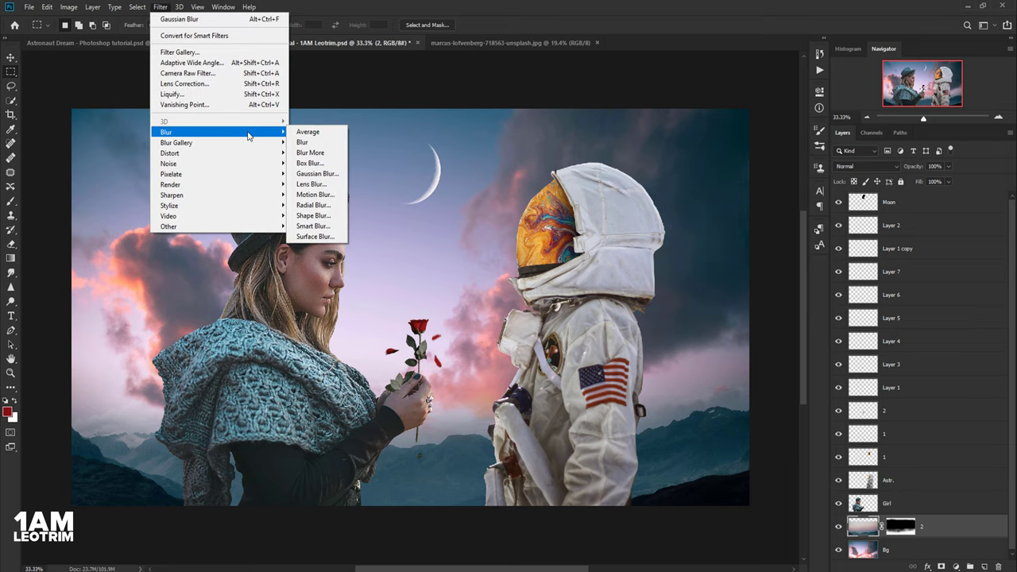
{"action": "left_click", "coordinate": [316, 173]}
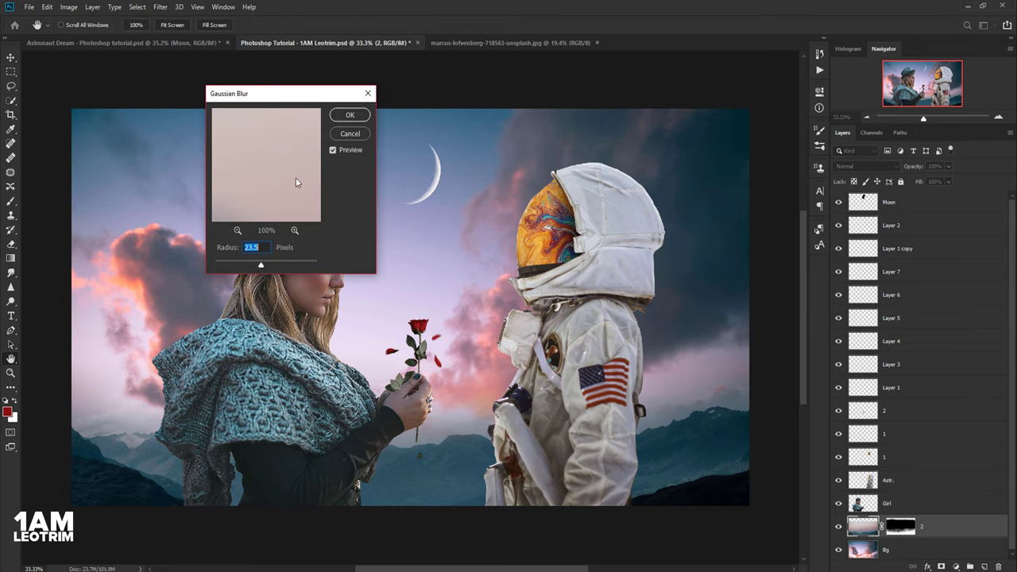
{"action": "left_click_drag", "start_coordinate": [237, 272], "coordinate": [241, 267]}
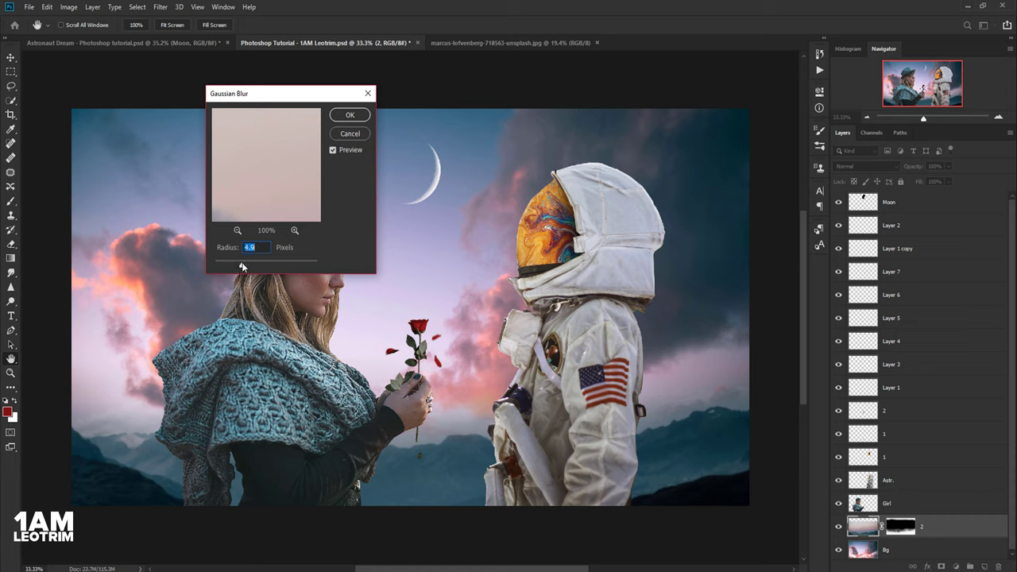
{"action": "left_click", "coordinate": [252, 266]}
{"action": "key", "text": "Return"}
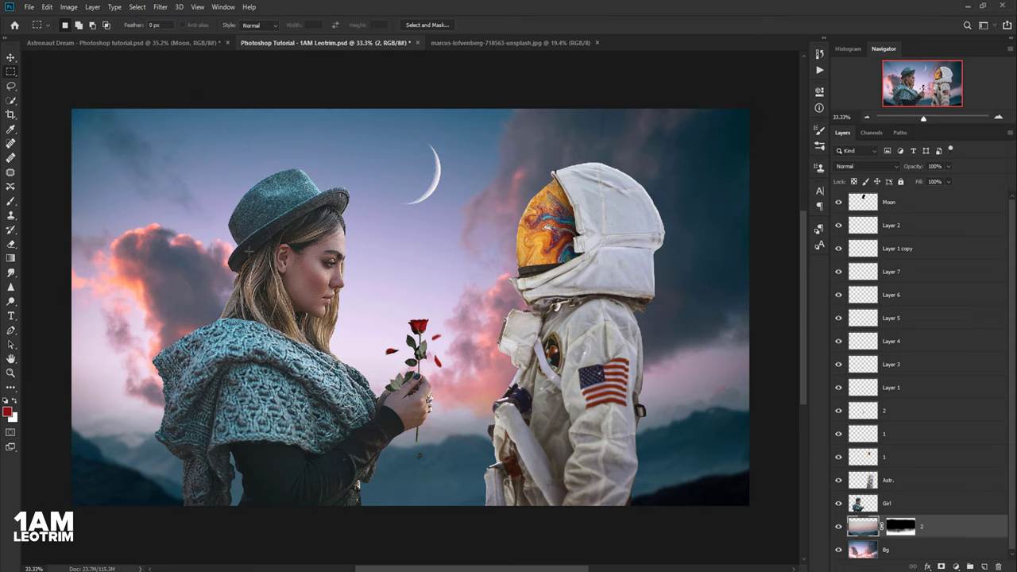
- Switch to the Bg layer, review its Gaussian Blur settings, then select the Moon layer
{"action": "key", "text": "alt+bracketleft"}
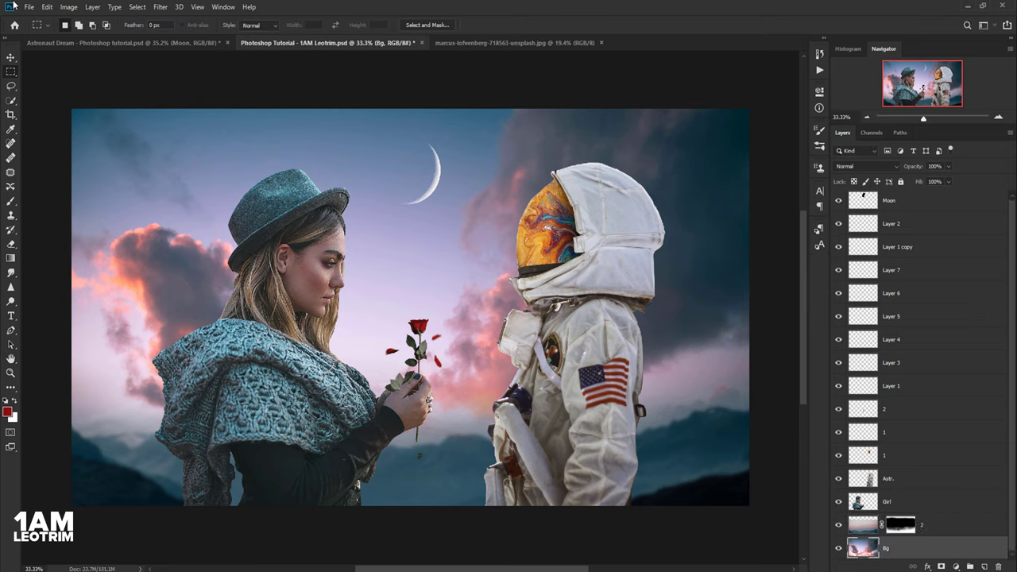
{"action": "left_click", "coordinate": [159, 7]}
{"action": "mouse_move", "coordinate": [166, 132]}
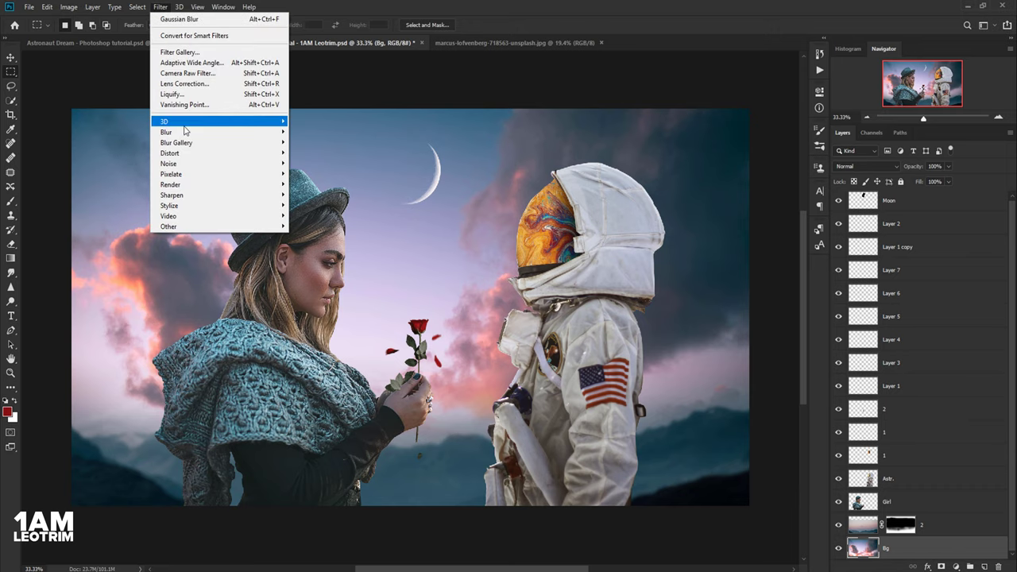
{"action": "left_click", "coordinate": [318, 173]}
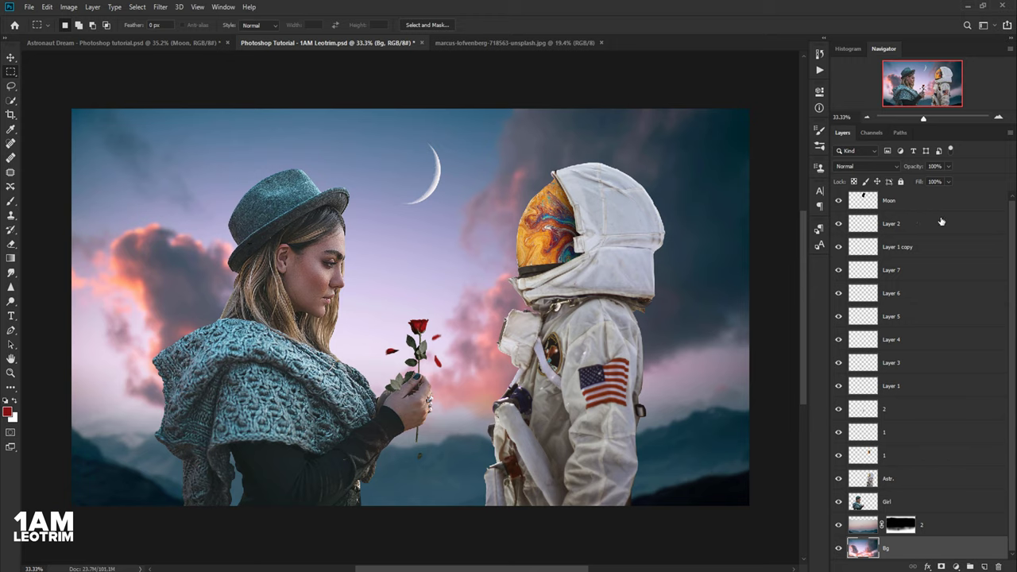
{"action": "scroll", "coordinate": [867, 201], "scroll_direction": "up", "scroll_amount": 1}
{"action": "left_click", "coordinate": [865, 199]}
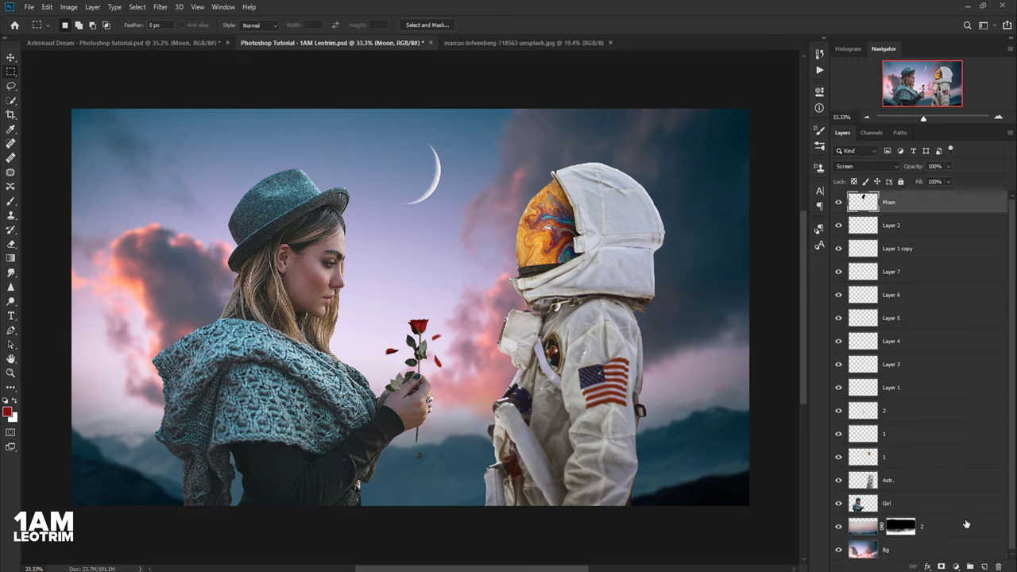
- Add a new layer above Moon named 'Lips color' in Color blend mode
{"action": "left_click", "coordinate": [983, 567]}
{"action": "double_click", "coordinate": [893, 203]}
{"action": "type", "text": "Lips color"}
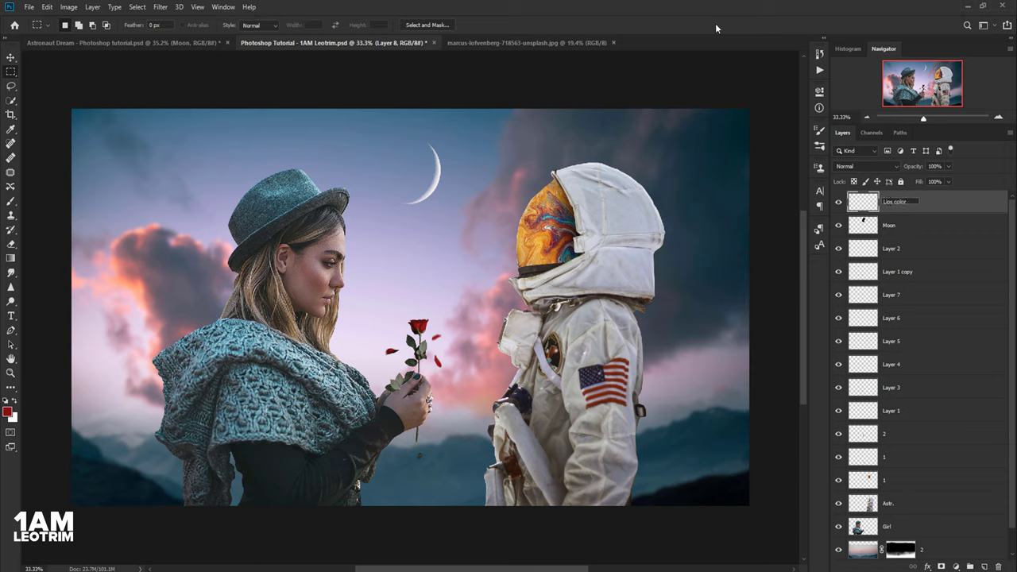
{"action": "key", "text": "Return"}
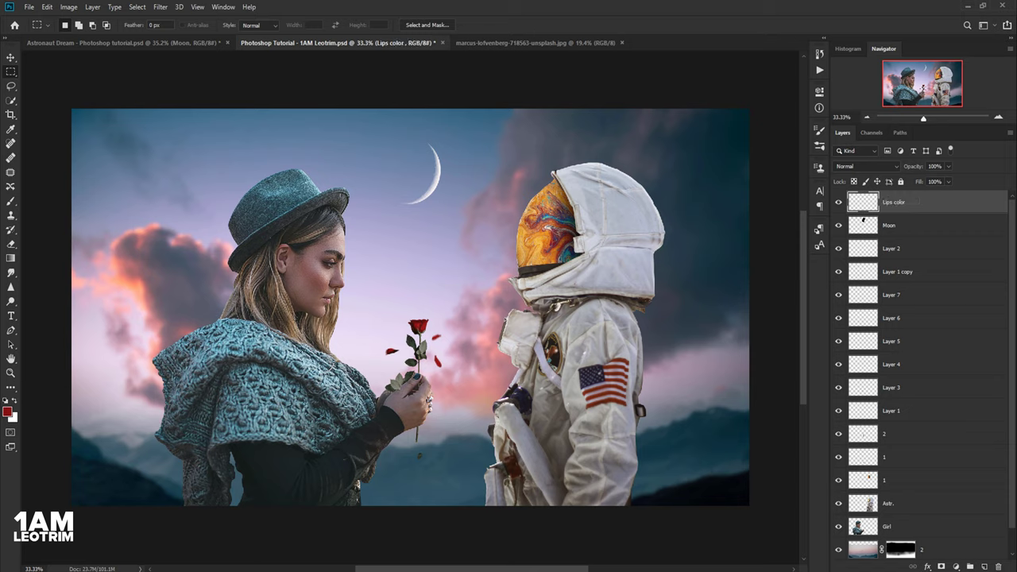
{"action": "left_click", "coordinate": [862, 166]}
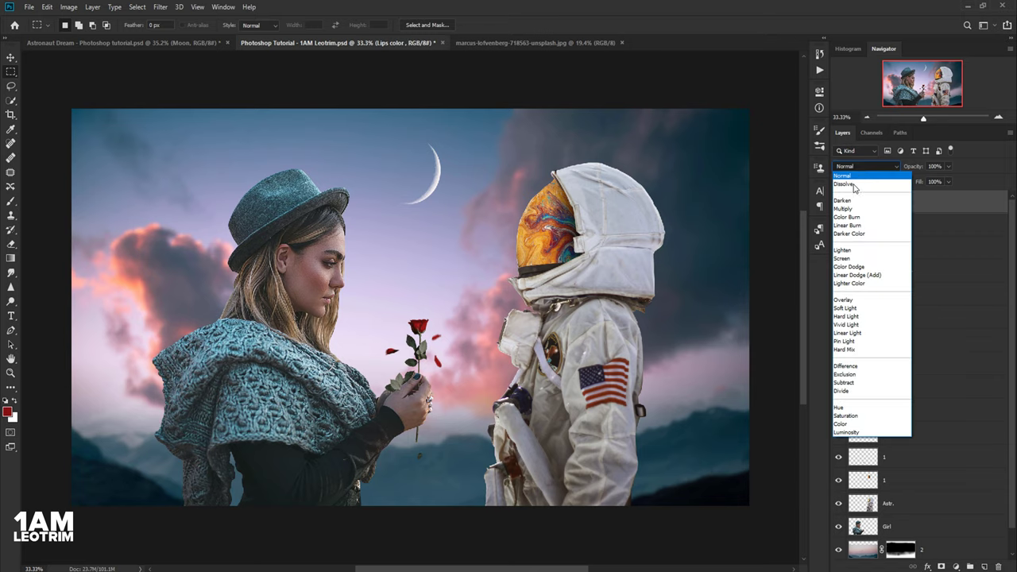
{"action": "left_click", "coordinate": [866, 425]}
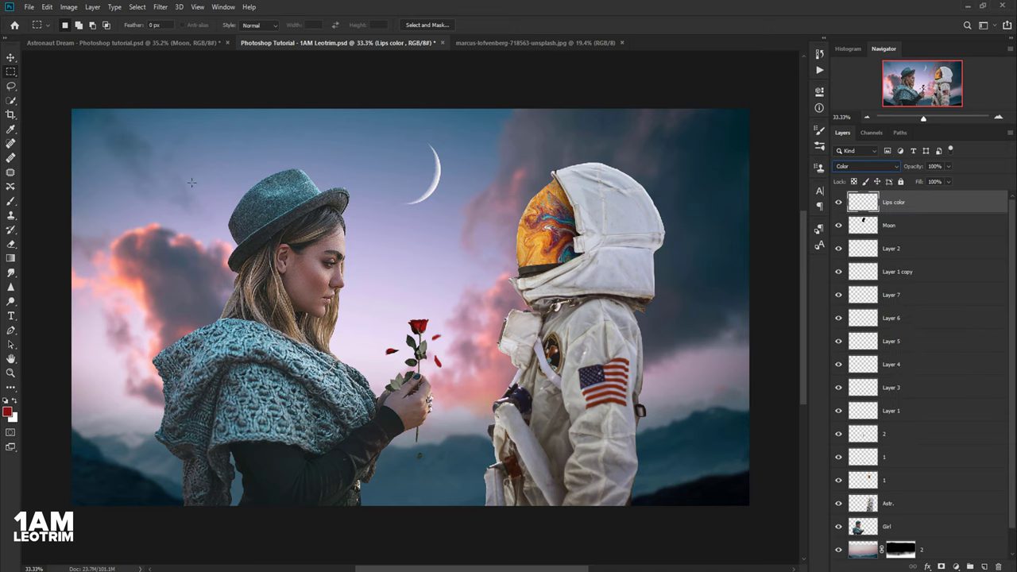
- Brush red over the girl's lower and upper lips
{"action": "left_click", "coordinate": [10, 201]}
{"action": "scroll", "coordinate": [353, 306], "scroll_direction": "up", "scroll_amount": 5}
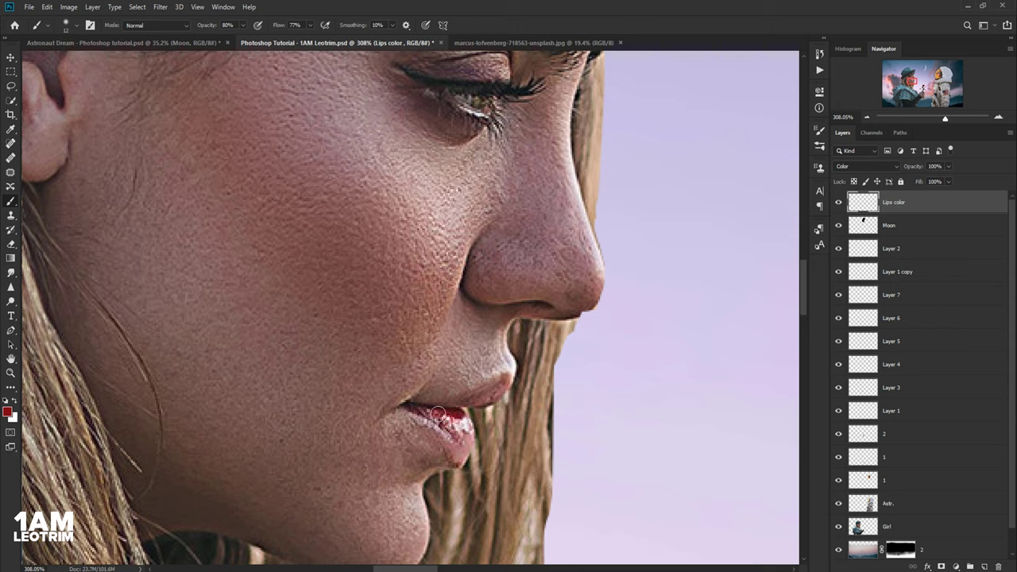
{"action": "mouse_move", "coordinate": [458, 416]}
{"action": "left_mouse_down"}
{"action": "mouse_move", "coordinate": [465, 429]}
{"action": "mouse_move", "coordinate": [445, 425]}
{"action": "left_mouse_up"}
{"action": "mouse_move", "coordinate": [464, 446]}
{"action": "left_mouse_down"}
{"action": "mouse_move", "coordinate": [452, 453]}
{"action": "mouse_move", "coordinate": [468, 441]}
{"action": "left_mouse_up"}
{"action": "left_click_drag", "start_coordinate": [494, 386], "coordinate": [471, 403]}
{"action": "scroll", "coordinate": [434, 324], "scroll_direction": "down", "scroll_amount": 3}
{"action": "scroll", "coordinate": [434, 324], "scroll_direction": "down", "scroll_amount": 1}
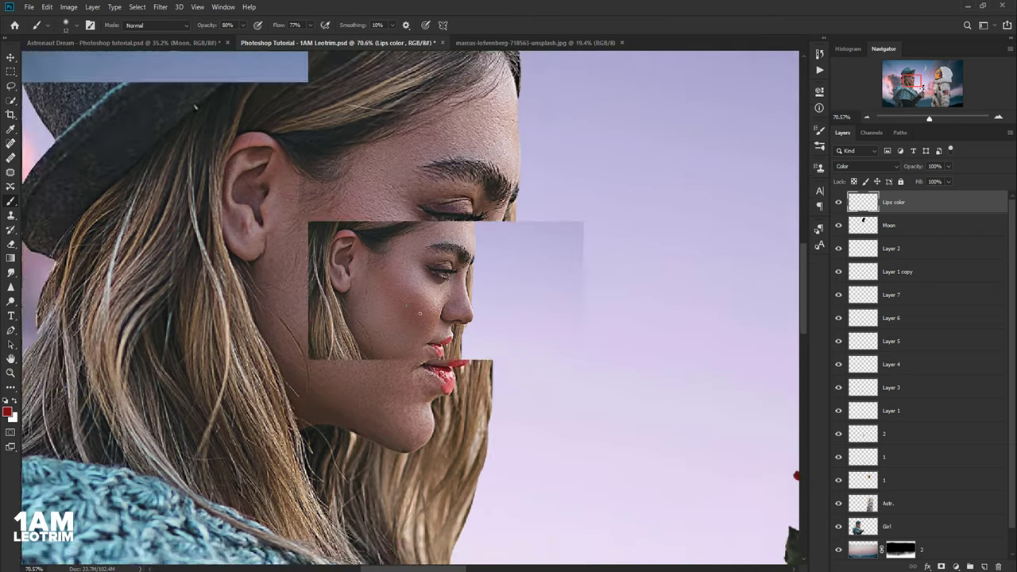
{"action": "scroll", "coordinate": [429, 319], "scroll_direction": "down", "scroll_amount": 1}
{"action": "scroll", "coordinate": [421, 314], "scroll_direction": "down", "scroll_amount": 1}
{"action": "scroll", "coordinate": [407, 305], "scroll_direction": "down", "scroll_amount": 1}
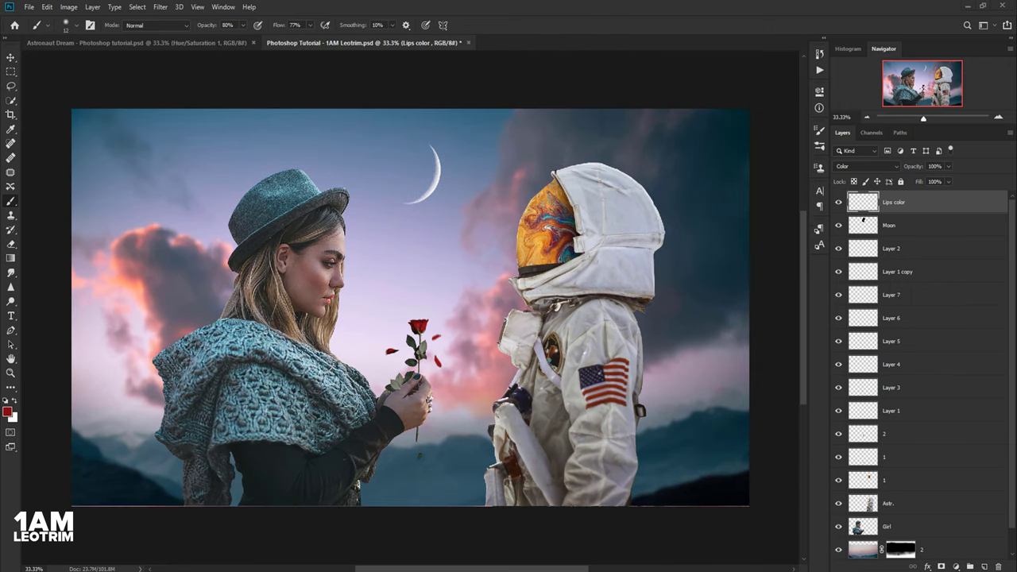
- Add a Selective Color adjustment layer and shift the Reds' Cyan, Yellow and Black (+6) values
{"action": "left_click", "coordinate": [957, 566]}
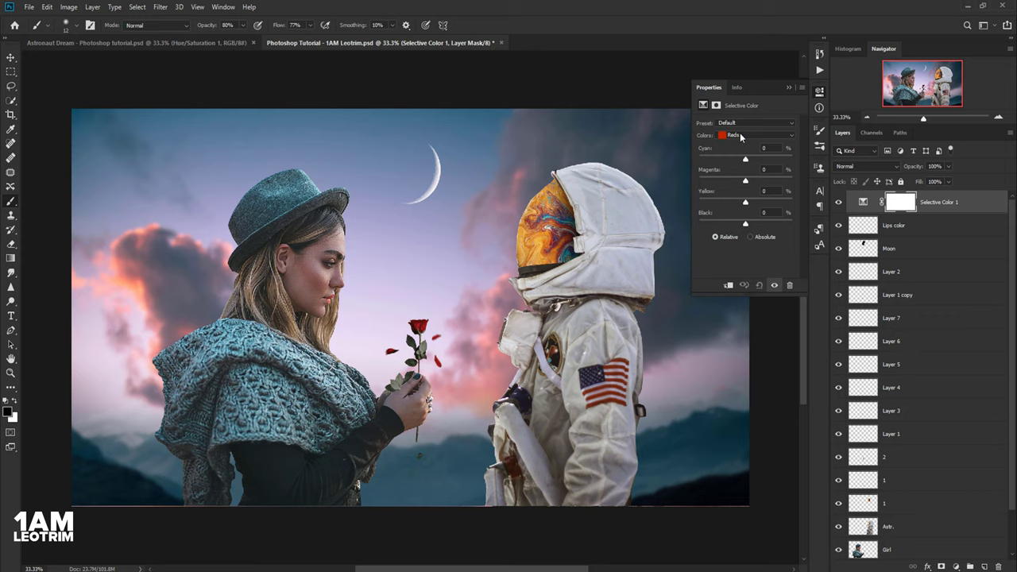
{"action": "left_click", "coordinate": [764, 148]}
{"action": "type", "text": "5"}
{"action": "type", "text": "+"}
{"action": "type", "text": "6"}
{"action": "key", "text": "Tab"}
{"action": "type", "text": "+"}
{"action": "type", "text": "6"}
- Adjust the Yellows to Magenta 1 and Yellow +7
{"action": "left_click", "coordinate": [736, 136]}
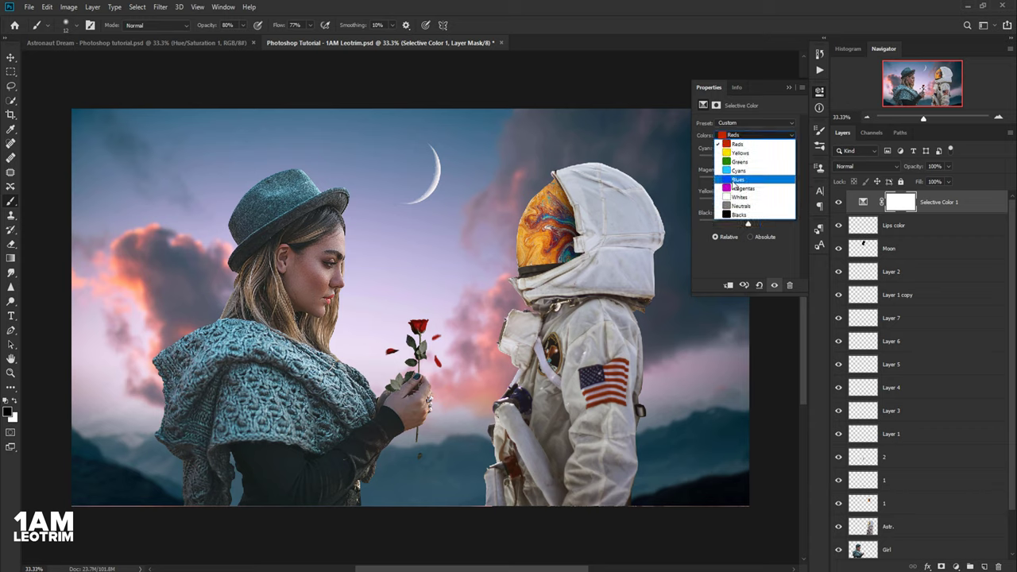
{"action": "left_click", "coordinate": [733, 153]}
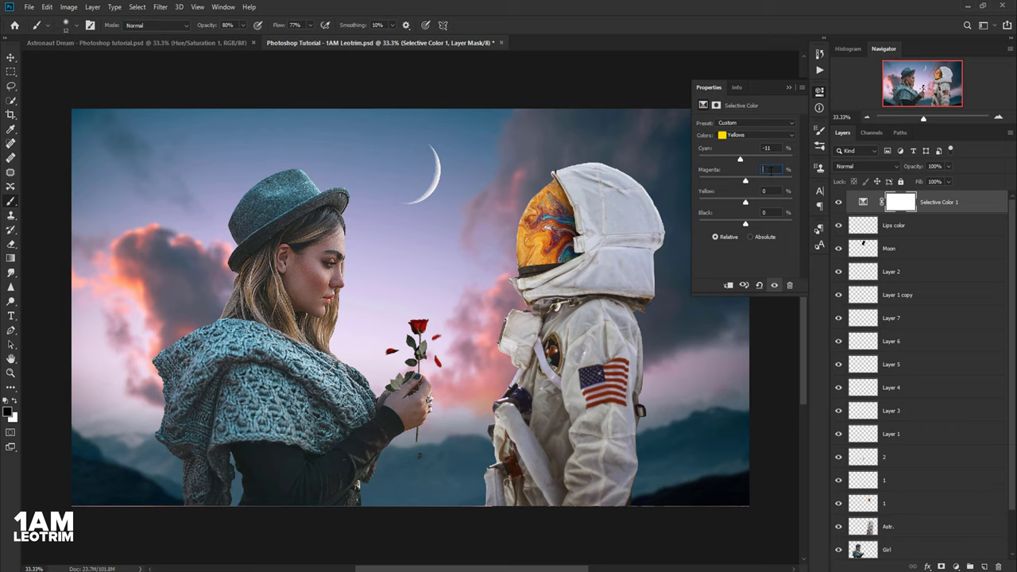
{"action": "type", "text": "-1"}
{"action": "key", "text": "Tab"}
{"action": "key", "text": "Tab"}
{"action": "type", "text": "+7"}
- Adjust the Cyans, setting Cyan 11 and changing the Magenta and Yellow amounts
{"action": "left_click", "coordinate": [735, 136]}
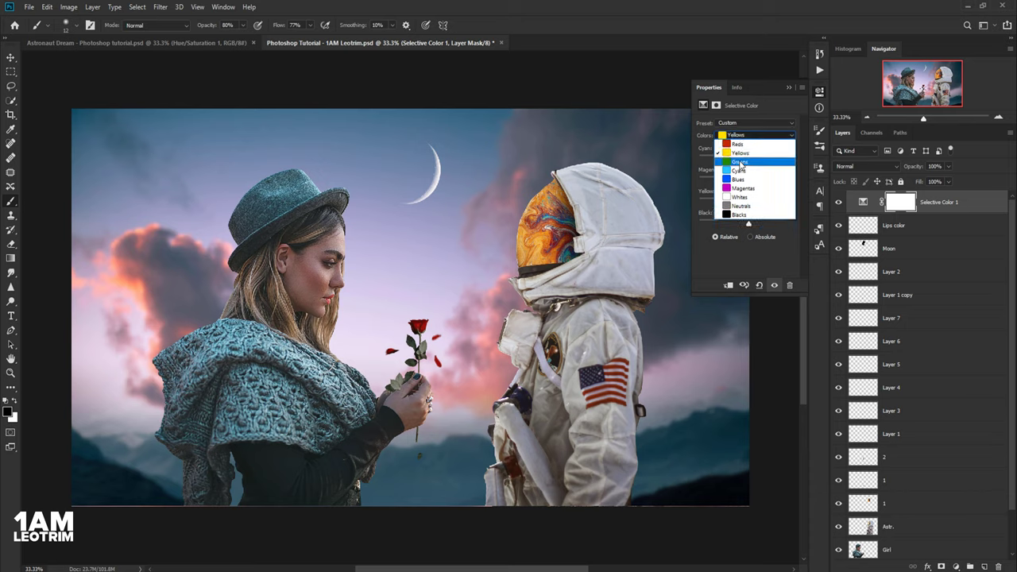
{"action": "left_click", "coordinate": [740, 151]}
{"action": "key", "text": "Tab"}
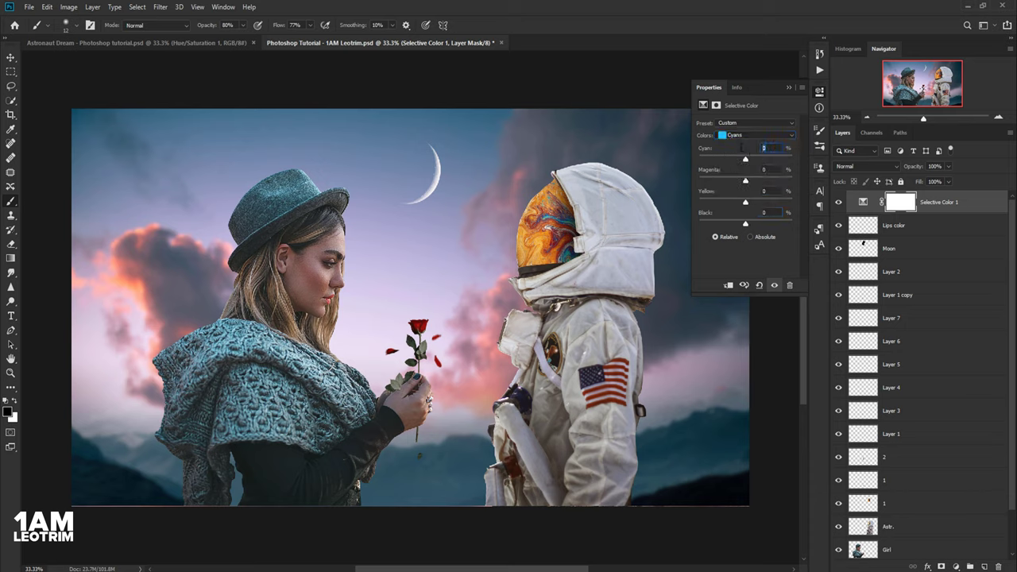
{"action": "type", "text": "11"}
{"action": "left_click", "coordinate": [761, 169]}
{"action": "left_click", "coordinate": [769, 192]}
{"action": "type", "text": "8"}
{"action": "type", "text": "+1"}
{"action": "type", "text": "3"}
- Shift the Blues to Cyan -2, Magenta -7 and Yellow +14
{"action": "left_click", "coordinate": [755, 134]}
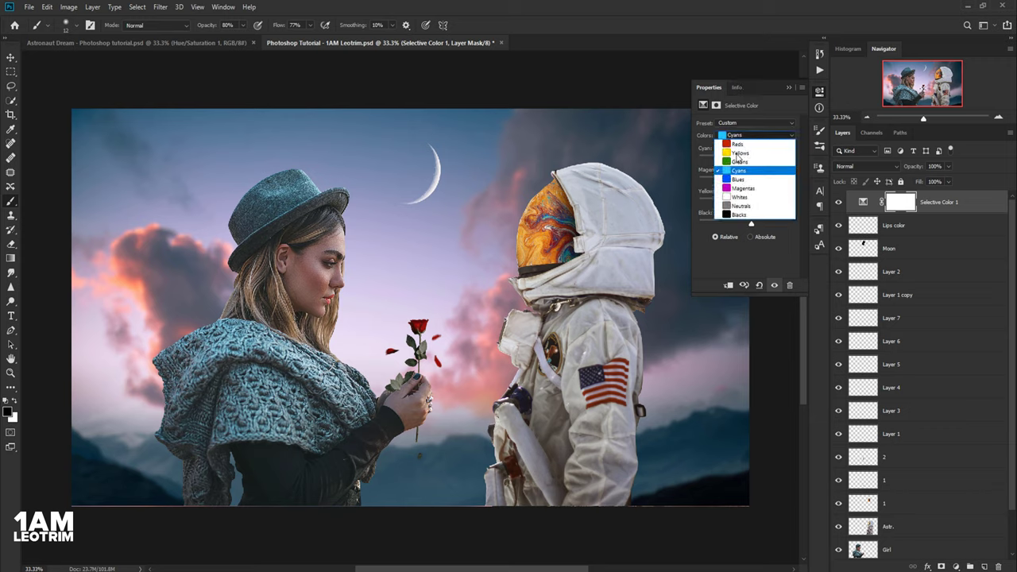
{"action": "left_click", "coordinate": [731, 176]}
{"action": "left_click", "coordinate": [746, 156]}
{"action": "type", "text": "-"}
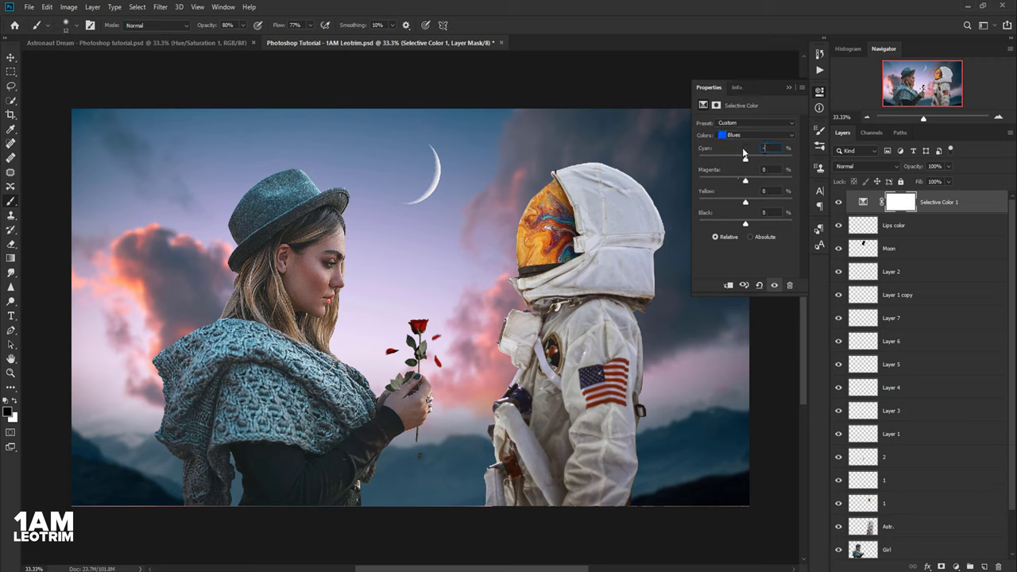
{"action": "type", "text": "2"}
{"action": "key", "text": "Tab"}
{"action": "type", "text": "7"}
{"action": "key", "text": "Tab"}
{"action": "type", "text": "-"}
{"action": "type", "text": "4"}
- Switch the Selective Color range to Magentas and select its Cyan amount
{"action": "left_click", "coordinate": [734, 136]}
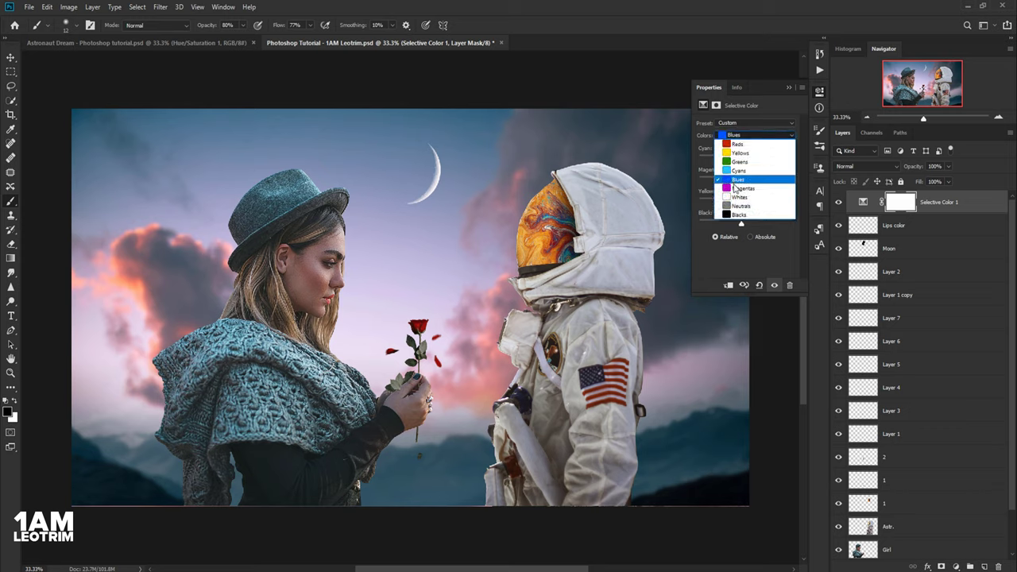
{"action": "left_click", "coordinate": [729, 171]}
{"action": "double_click", "coordinate": [764, 148]}
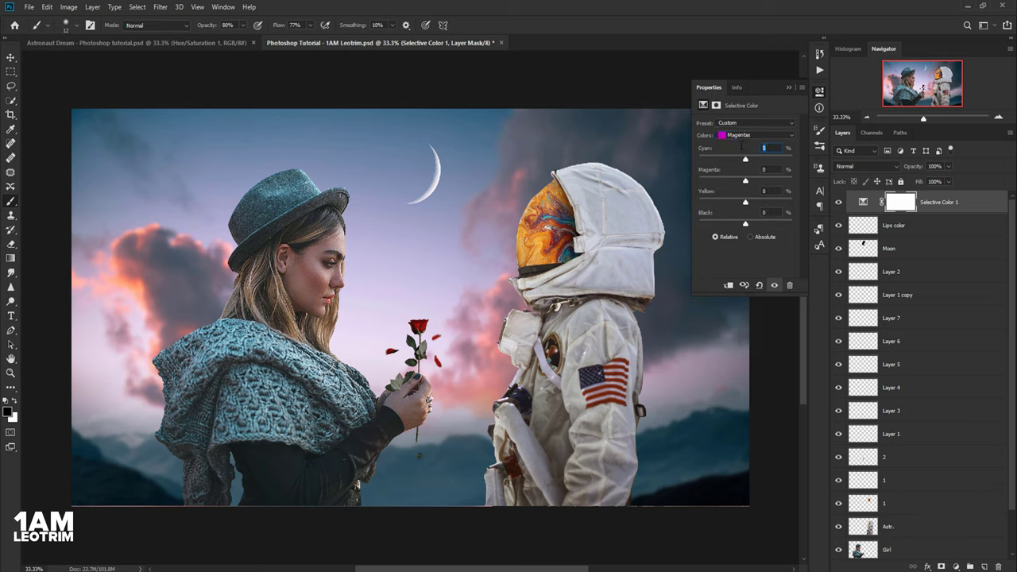
- Set Selective Color 1 Magentas to Cyan -90, Magenta +3, Yellow -27
{"action": "type", "text": "9"}
{"action": "type", "text": "0"}
{"action": "type", "text": "+"}
{"action": "type", "text": "3"}
{"action": "key", "text": "Tab"}
{"action": "type", "text": "27"}
- Adjust the Whites range of Selective Color 1, giving it Black +27
{"action": "left_click", "coordinate": [730, 137]}
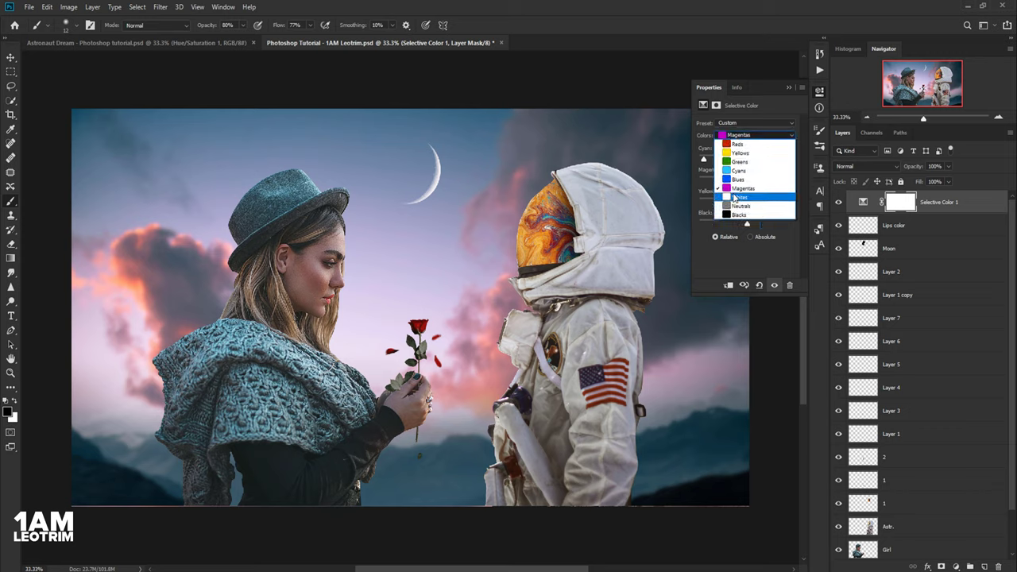
{"action": "left_click", "coordinate": [739, 197]}
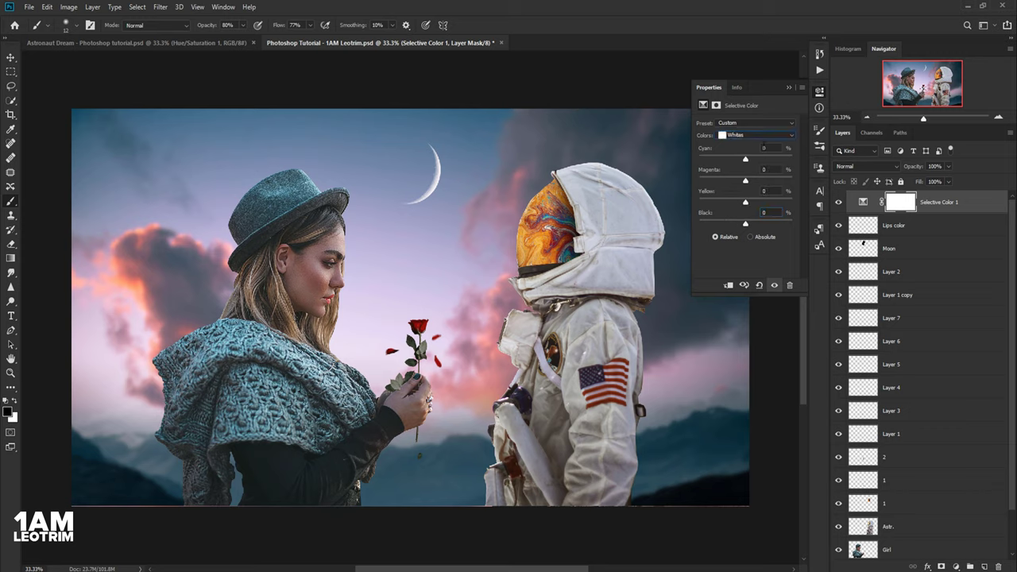
{"action": "left_click", "coordinate": [764, 148]}
{"action": "type", "text": "+6"}
{"action": "key", "text": "Tab"}
{"action": "type", "text": "+"}
{"action": "type", "text": "3"}
{"action": "type", "text": "-11"}
{"action": "type", "text": "27"}
- Set Neutrals to Cyan -6, Magenta +2, Yellow +3 and collapse the Properties panel
{"action": "left_click", "coordinate": [732, 135]}
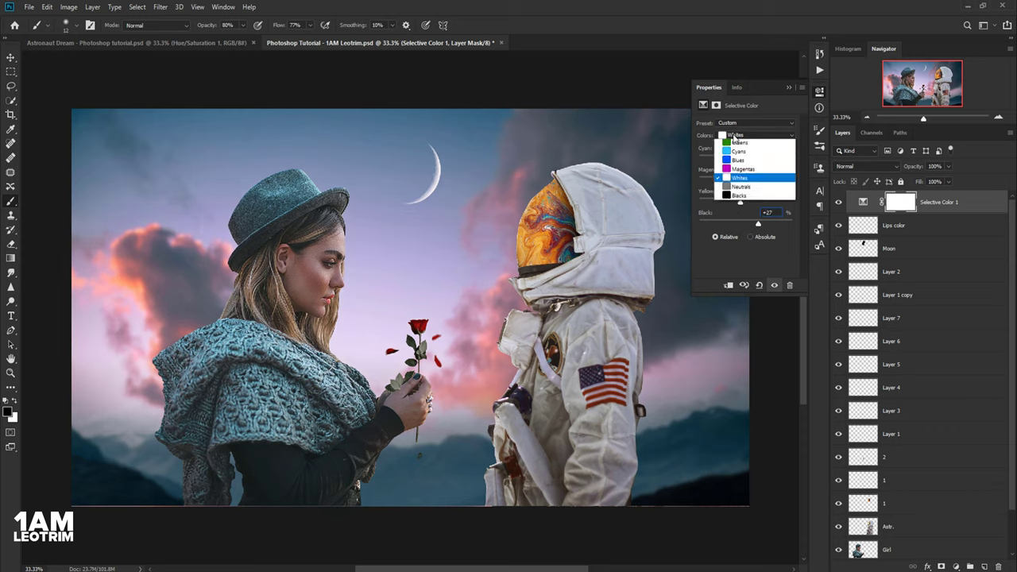
{"action": "left_click", "coordinate": [741, 186]}
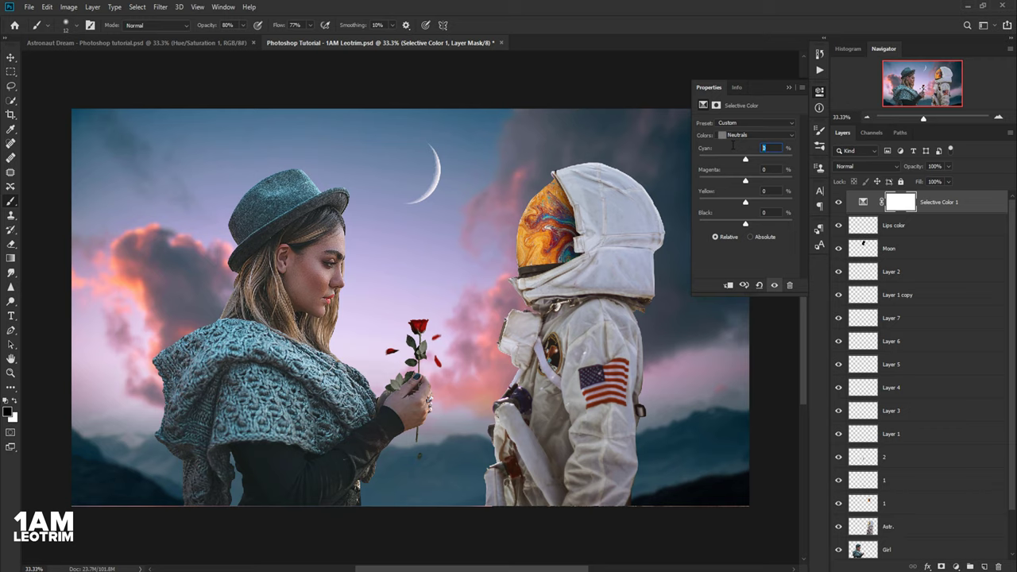
{"action": "type", "text": "6"}
{"action": "type", "text": "-"}
{"action": "left_click", "coordinate": [767, 190]}
{"action": "type", "text": "-"}
{"action": "type", "text": "3"}
{"action": "left_click", "coordinate": [788, 87]}
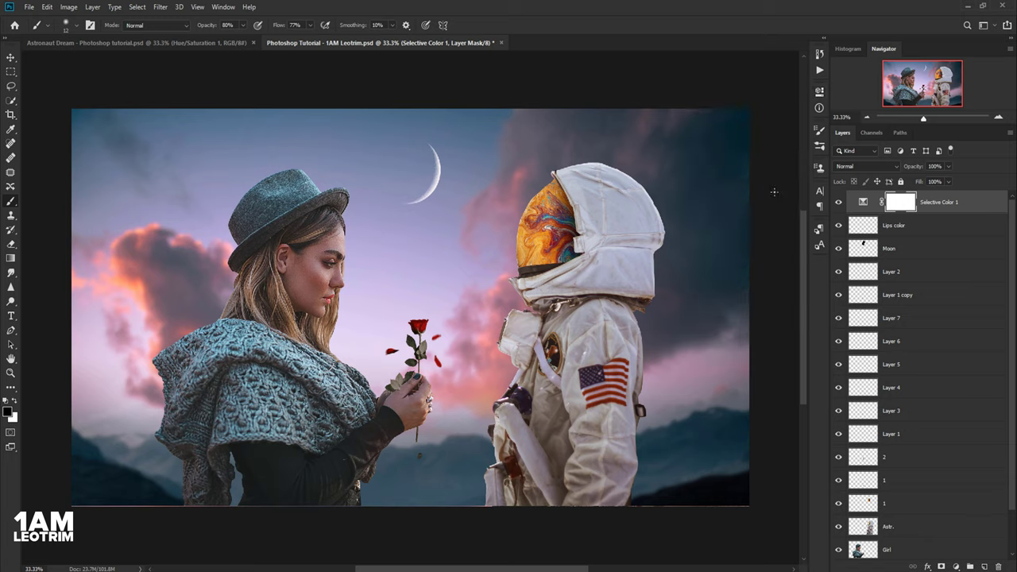
{"action": "left_click", "coordinate": [956, 566]}
- Add a Selective Color 2 layer and push the Reds' Cyan to +100
{"action": "left_click", "coordinate": [959, 555]}
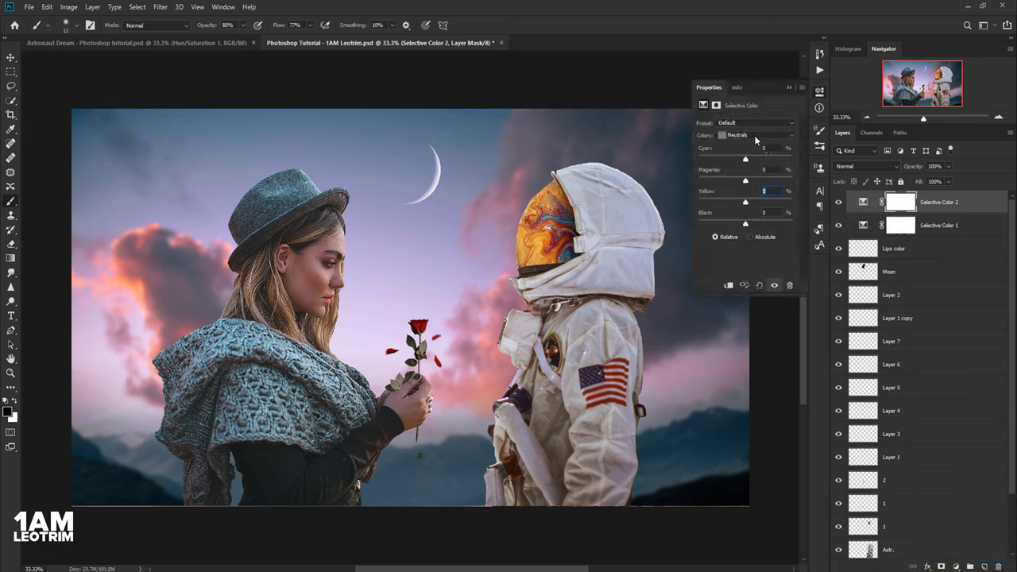
{"action": "left_click", "coordinate": [771, 148]}
{"action": "left_click", "coordinate": [745, 133]}
{"action": "key", "text": "Up"}
{"action": "key", "text": "shift+Up"}
{"action": "key", "text": "shift+Up"}
{"action": "key", "text": "shift+Up"}
{"action": "key", "text": "Tab"}
{"action": "type", "text": "-"}
{"action": "type", "text": "2"}
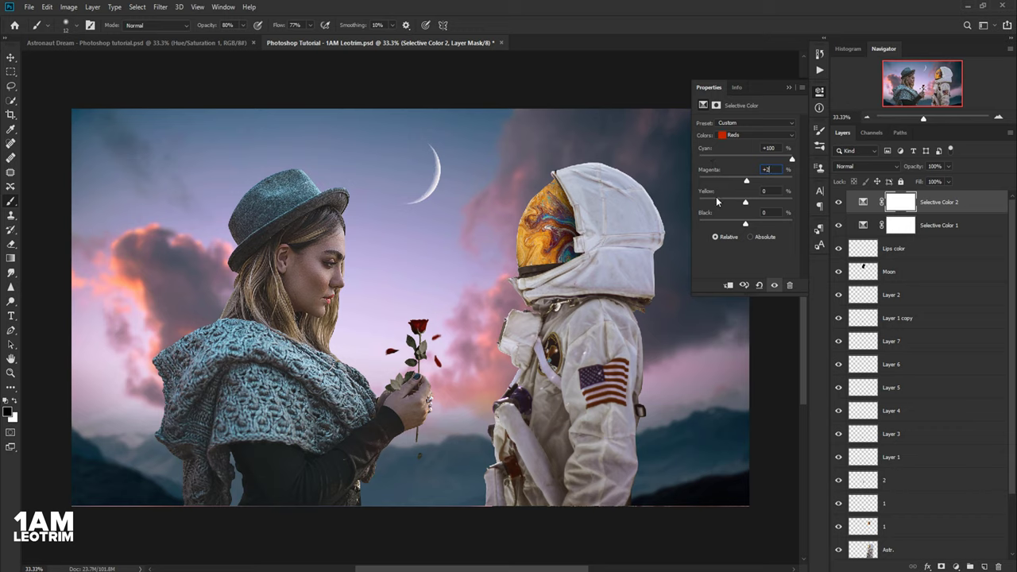
{"action": "key", "text": "shift+Tab"}
{"action": "type", "text": "+"}
{"action": "type", "text": "10"}
{"action": "type", "text": "+"}
{"action": "type", "text": "20"}
{"action": "type", "text": "+"}
{"action": "type", "text": "6"}
- Set Yellows to Cyan -32, Magenta +3, Yellow -17, Black -30
{"action": "left_click", "coordinate": [745, 135]}
{"action": "left_click", "coordinate": [744, 157]}
{"action": "left_click", "coordinate": [763, 147]}
{"action": "type", "text": "32"}
{"action": "key", "text": "Tab"}
{"action": "type", "text": "-3"}
{"action": "key", "text": "Tab"}
{"action": "type", "text": "30"}
{"action": "left_click", "coordinate": [745, 138]}
{"action": "left_click", "coordinate": [731, 158]}
- Adjust the Cyans range of Selective Color 2, starting with Cyan +100
{"action": "left_click", "coordinate": [764, 148]}
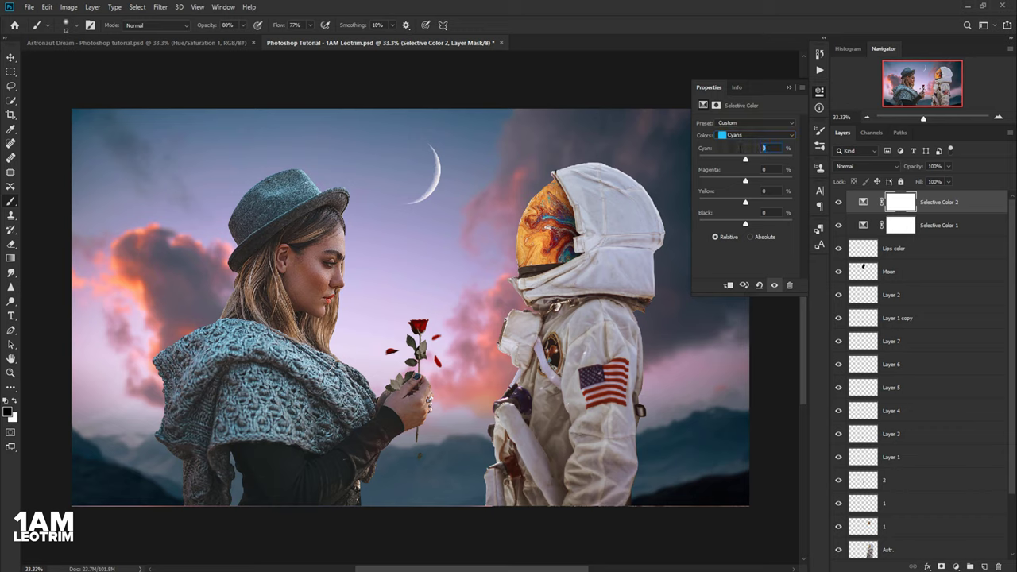
{"action": "type", "text": "+"}
{"action": "type", "text": "100"}
{"action": "type", "text": "81"}
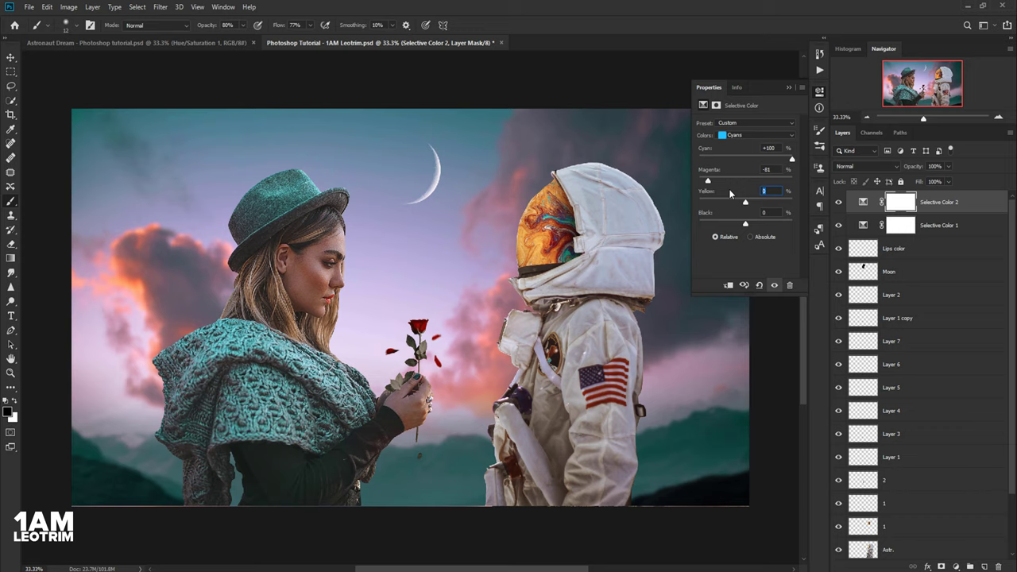
{"action": "type", "text": "94"}
{"action": "type", "text": "8"}
- Set Blues to Cyan +7, Magenta -68, Yellow -99, Black +100
{"action": "left_click", "coordinate": [744, 135]}
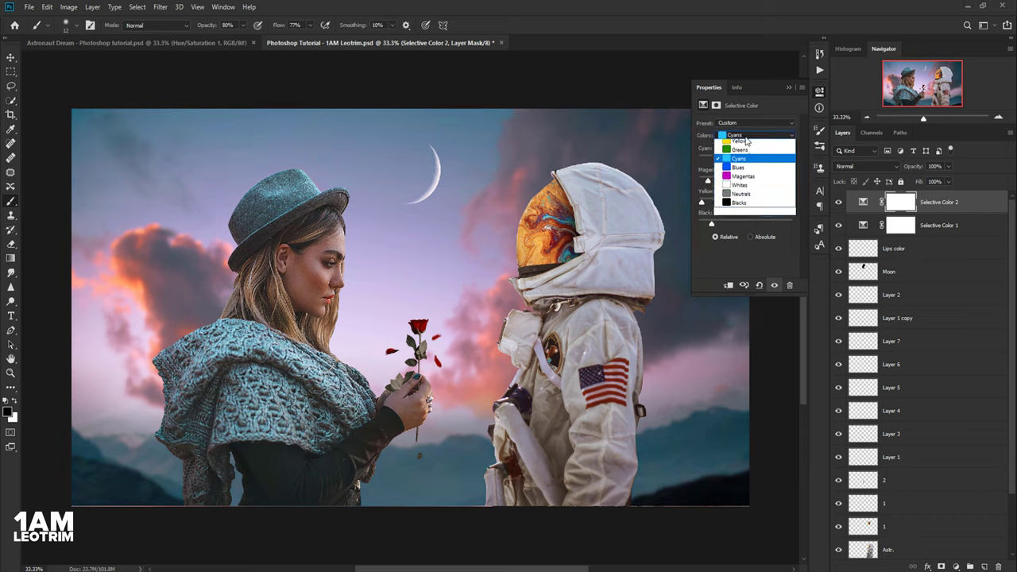
{"action": "left_click", "coordinate": [746, 179]}
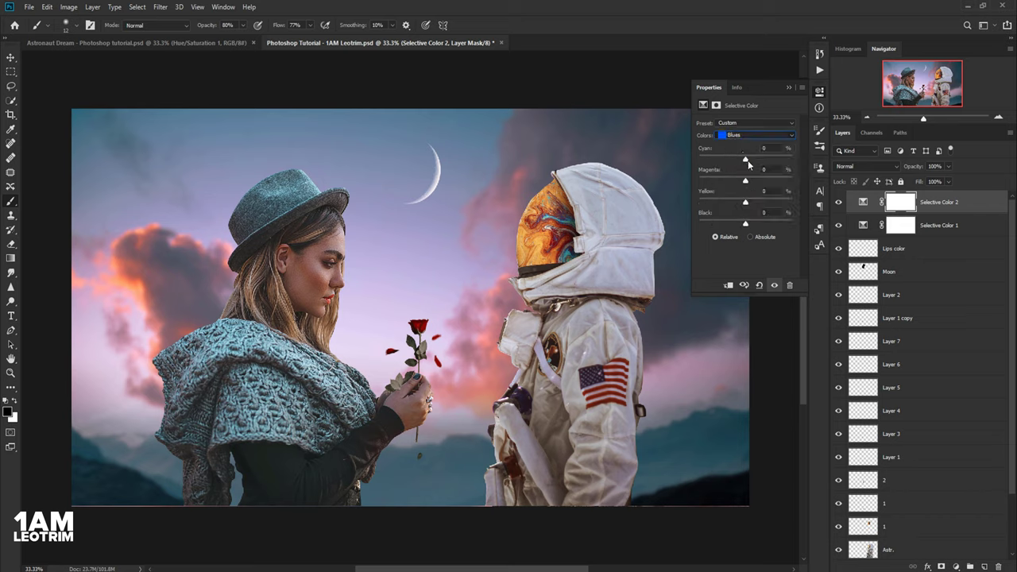
{"action": "left_click", "coordinate": [764, 147]}
{"action": "type", "text": "+"}
{"action": "type", "text": "7"}
{"action": "type", "text": "68"}
{"action": "key", "text": "Tab"}
{"action": "type", "text": "99"}
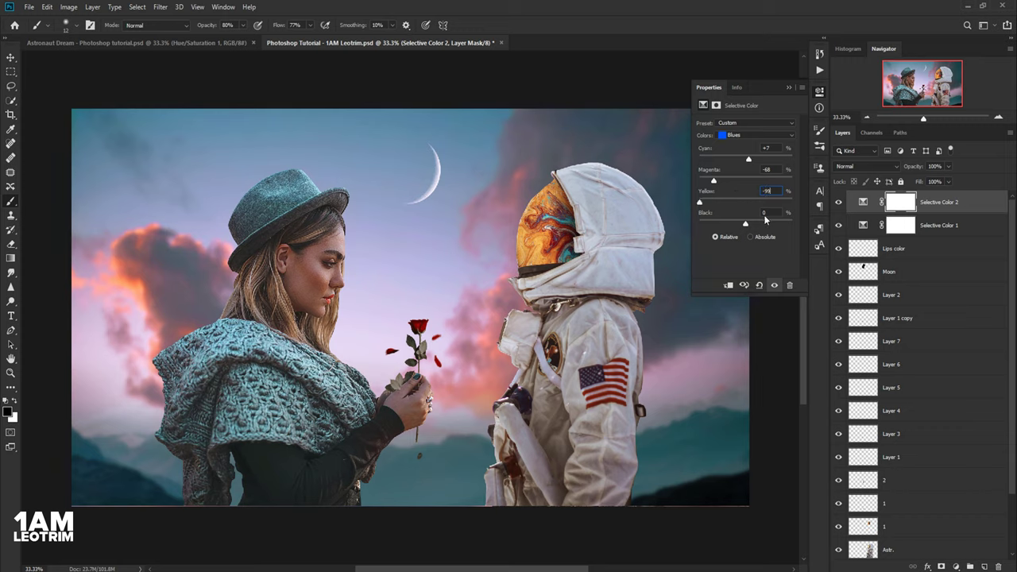
{"action": "key", "text": "Tab"}
{"action": "type", "text": "+100"}
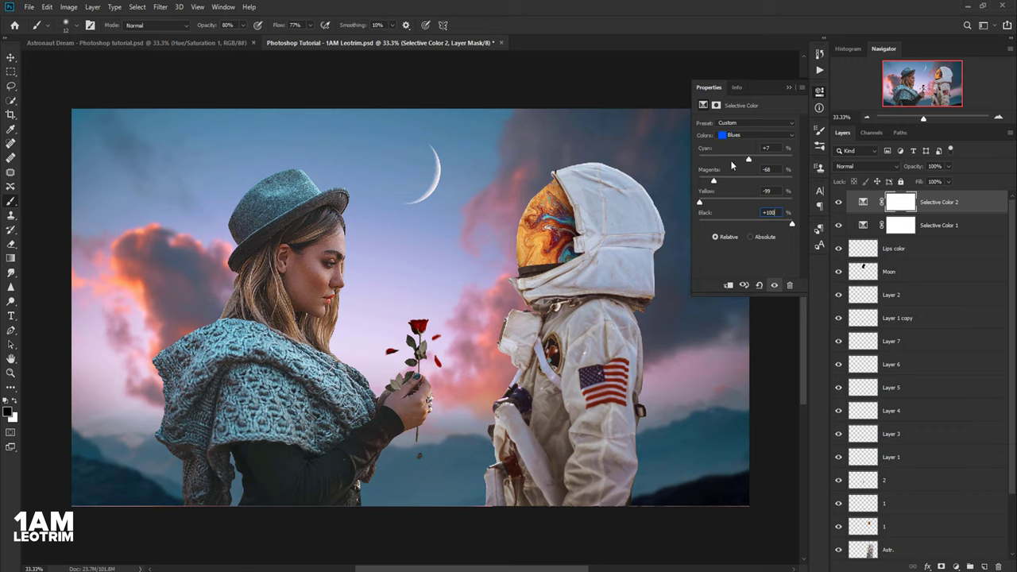
{"action": "left_click", "coordinate": [741, 138]}
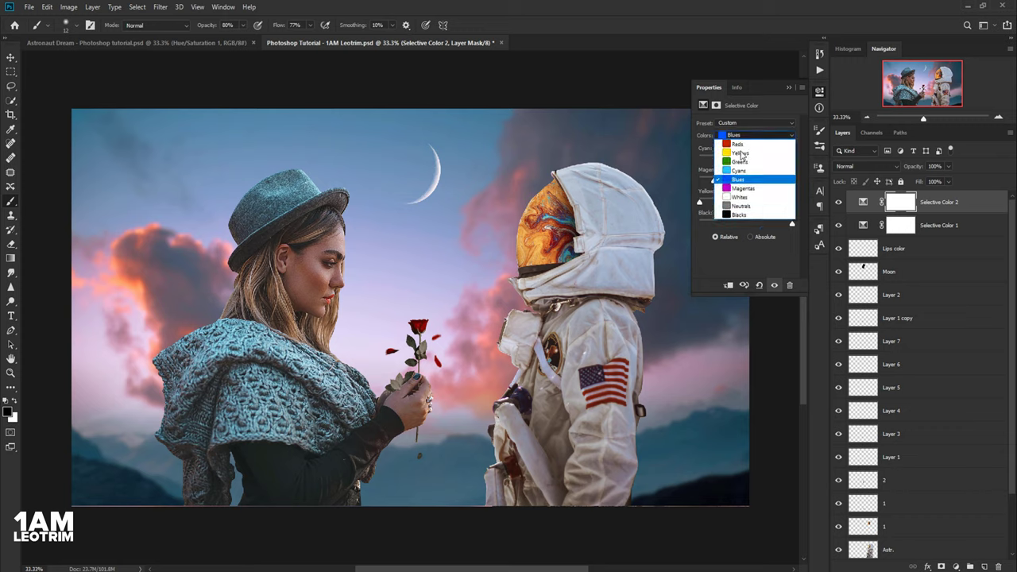
- Adjust the Magentas range of Selective Color 2, including Yellow +61
{"action": "left_click", "coordinate": [750, 185]}
{"action": "left_click", "coordinate": [764, 148]}
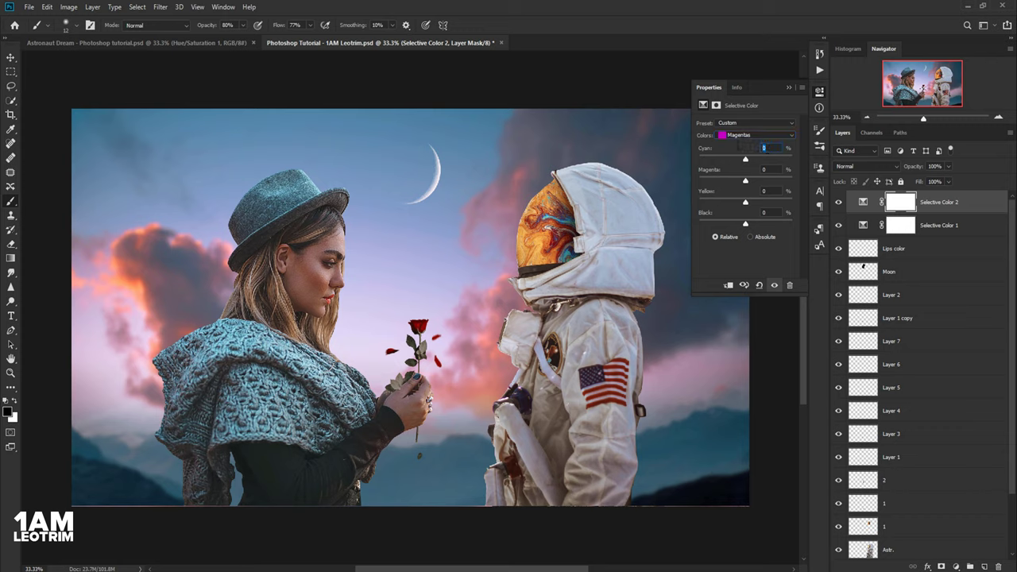
{"action": "type", "text": "4"}
{"action": "type", "text": "4"}
{"action": "left_click", "coordinate": [765, 170]}
{"action": "type", "text": "5"}
{"action": "type", "text": "-"}
{"action": "type", "text": "61"}
{"action": "key", "text": "Tab"}
- Set Whites to Cyan +100, Yellow +100 and Black -61
{"action": "left_click", "coordinate": [742, 136]}
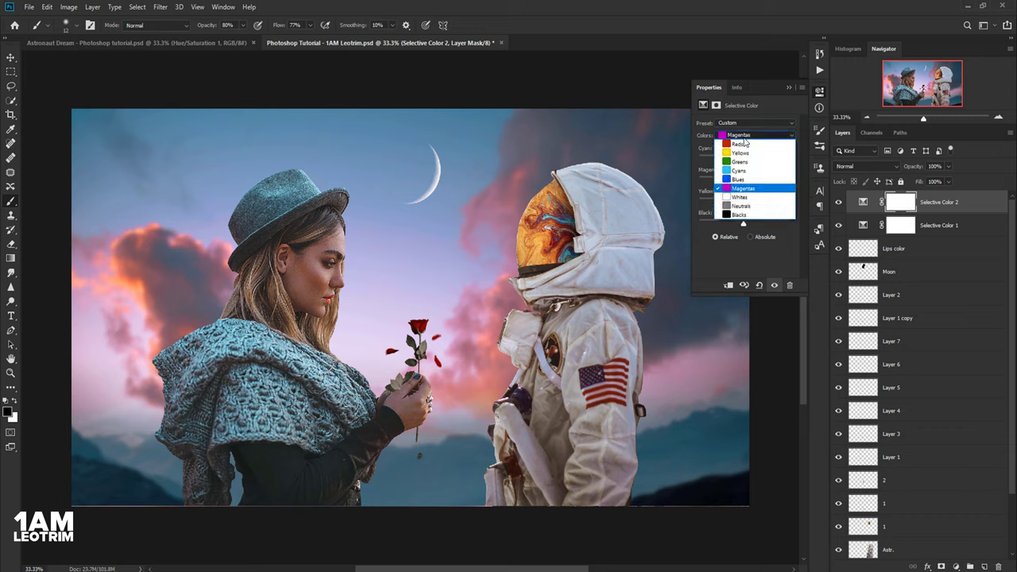
{"action": "left_click", "coordinate": [738, 196]}
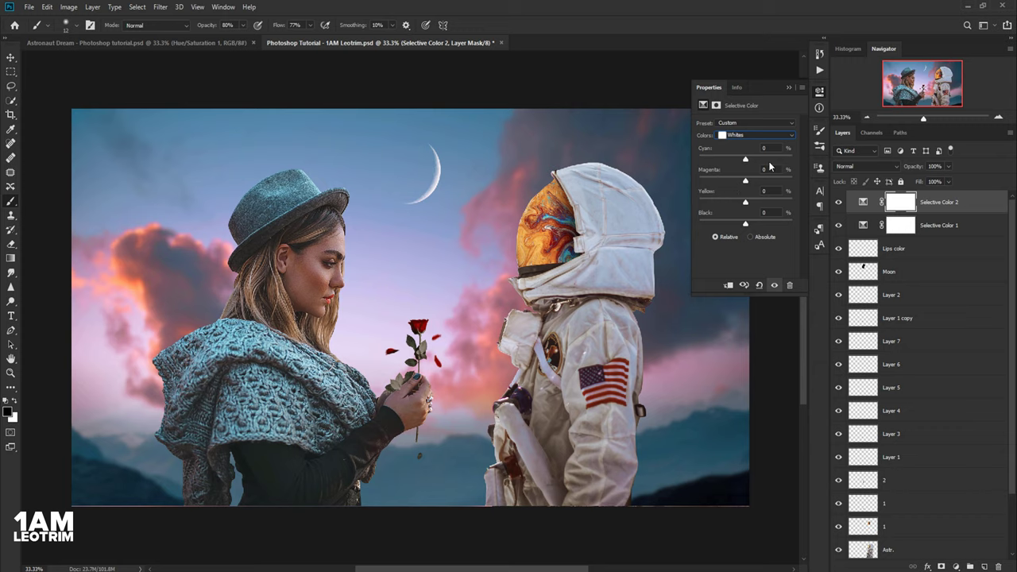
{"action": "left_click", "coordinate": [739, 147]}
{"action": "type", "text": "100"}
{"action": "key", "text": "Return"}
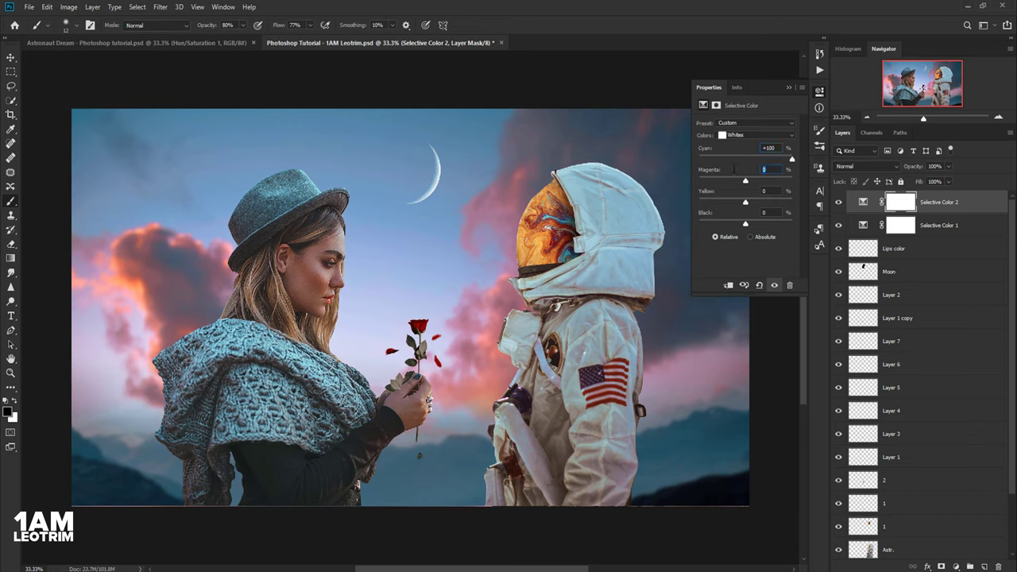
{"action": "type", "text": "-1"}
{"action": "type", "text": "8"}
{"action": "type", "text": "10"}
{"action": "type", "text": "0"}
{"action": "key", "text": "Return"}
{"action": "type", "text": "6"}
{"action": "type", "text": "1"}
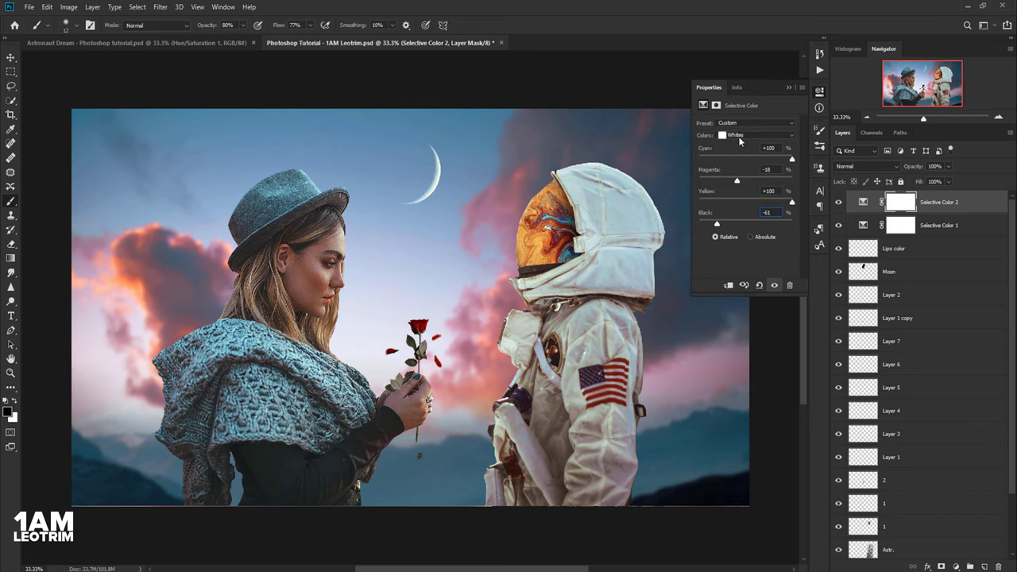
- Set Neutrals to Cyan -2, Magenta +1, Yellow -8, Black -5 and collapse the panel
{"action": "left_click", "coordinate": [740, 137]}
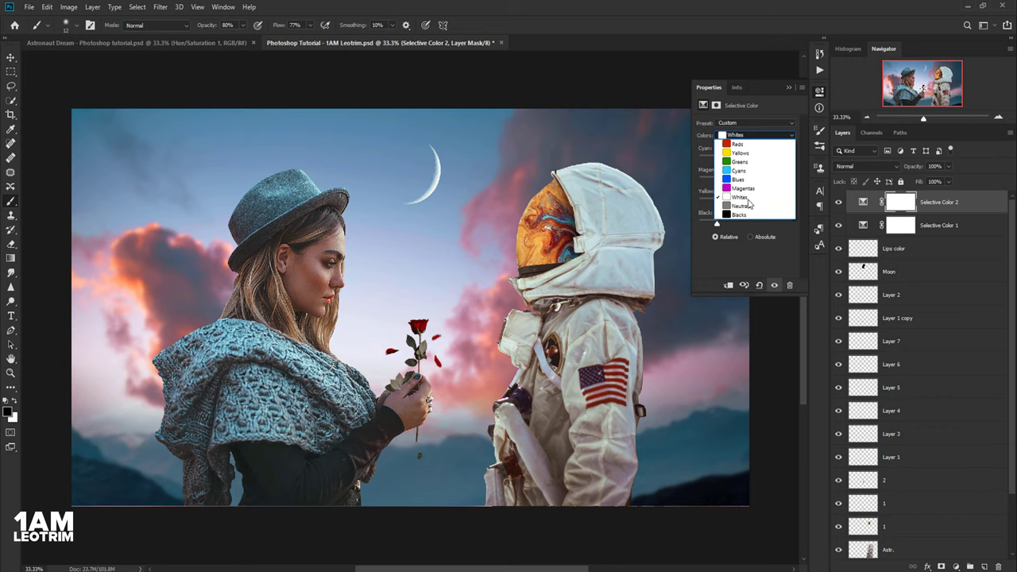
{"action": "left_click", "coordinate": [740, 195]}
{"action": "left_click", "coordinate": [763, 148]}
{"action": "type", "text": "-2"}
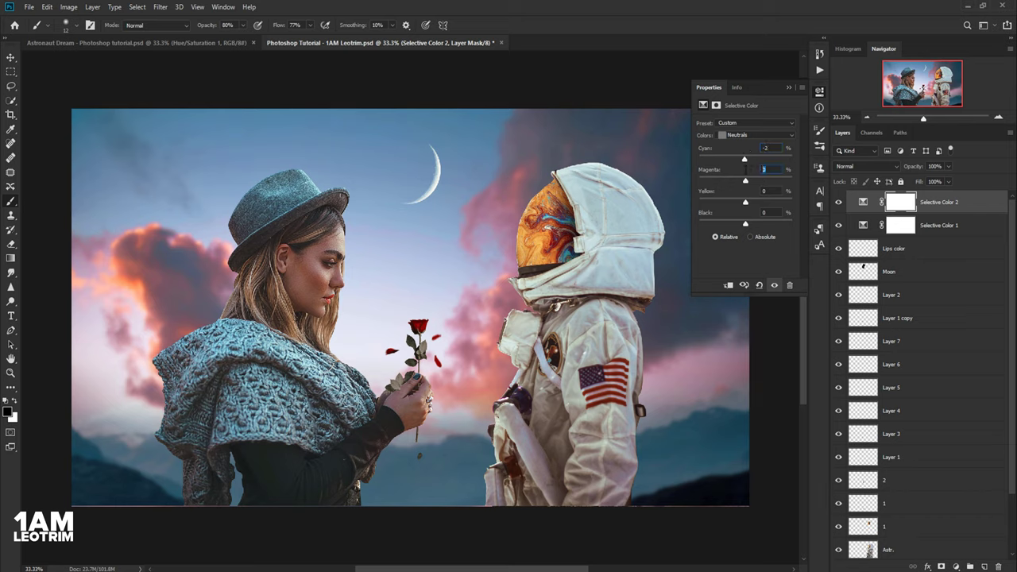
{"action": "key", "text": "Up"}
{"action": "type", "text": "8"}
{"action": "type", "text": "5"}
{"action": "left_click", "coordinate": [789, 88]}
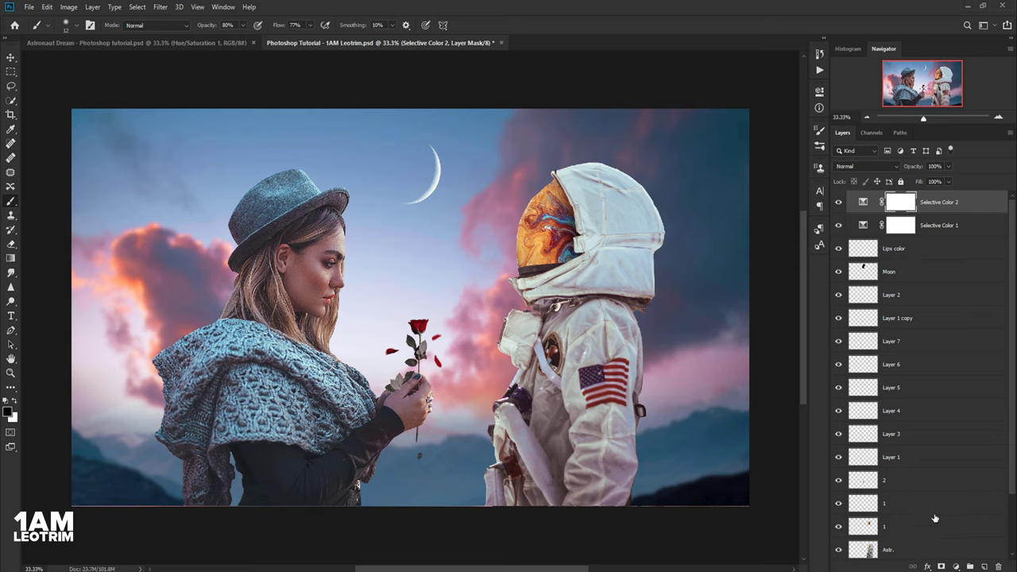
- Add a Color Lookup layer using the 2Strip.look 3DLUT at 40% opacity
{"action": "left_click", "coordinate": [955, 567]}
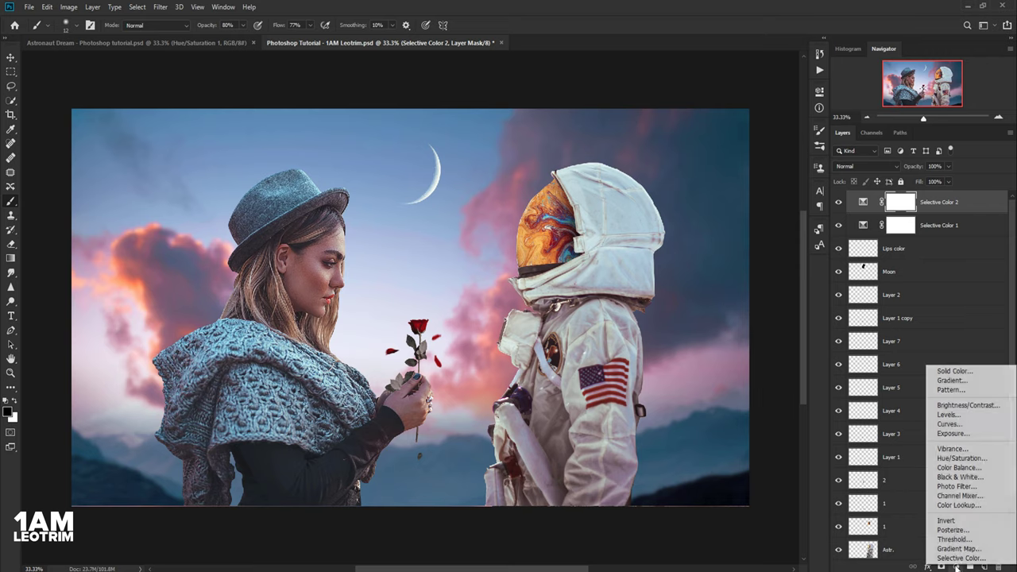
{"action": "left_click", "coordinate": [957, 505]}
{"action": "left_click", "coordinate": [766, 124]}
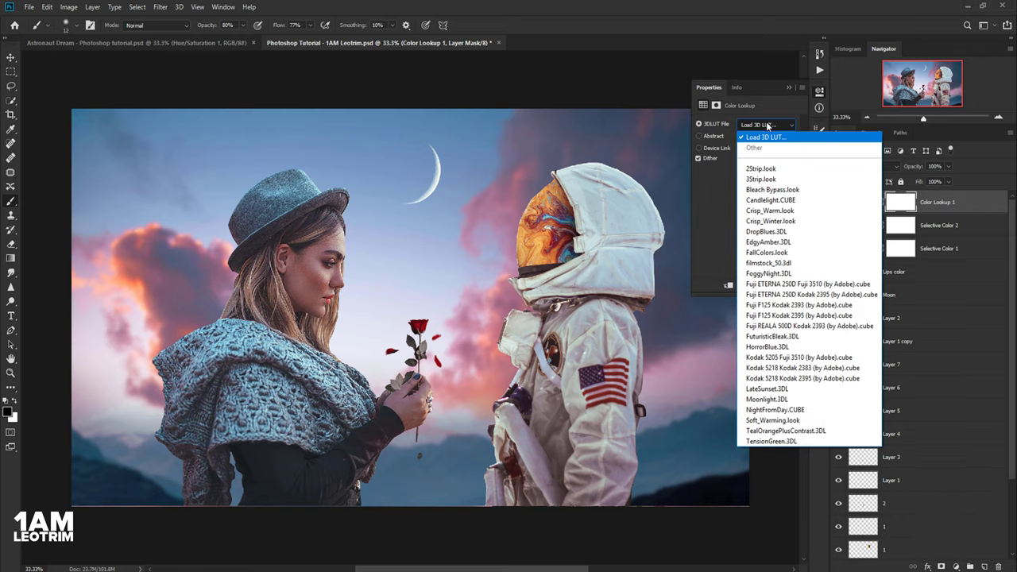
{"action": "left_click", "coordinate": [762, 168]}
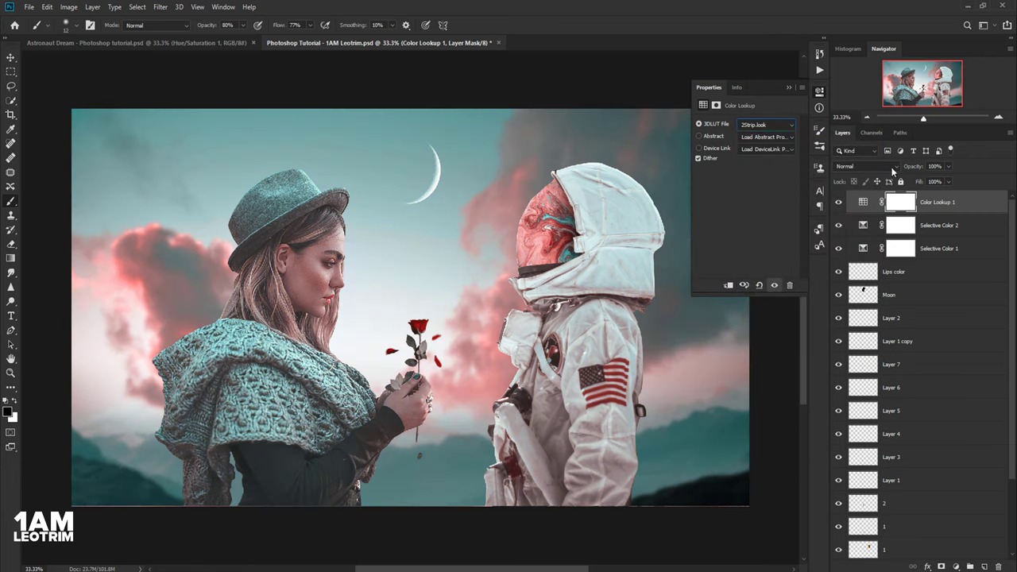
{"action": "left_click", "coordinate": [934, 167]}
{"action": "type", "text": "40"}
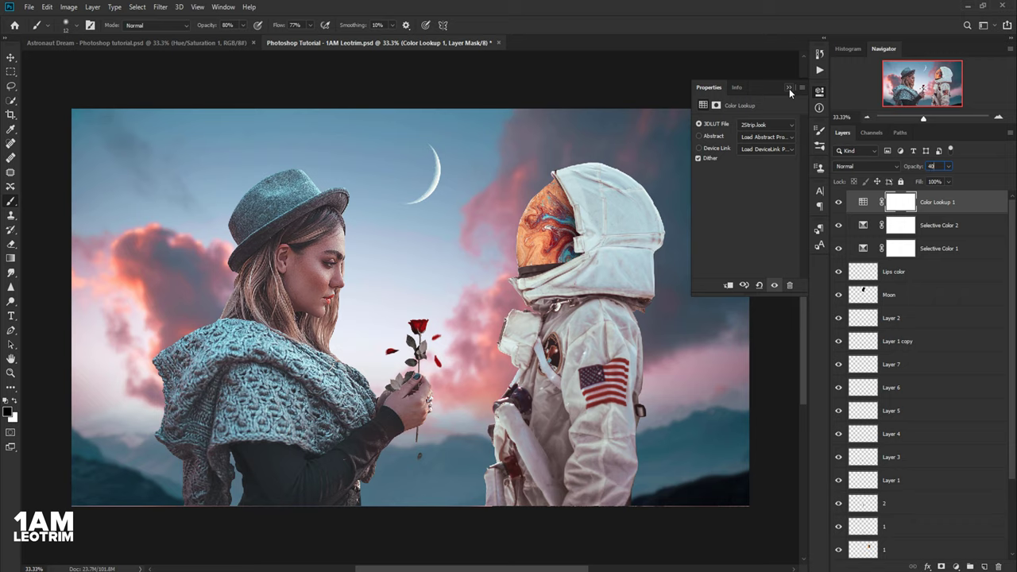
{"action": "left_click", "coordinate": [789, 88]}
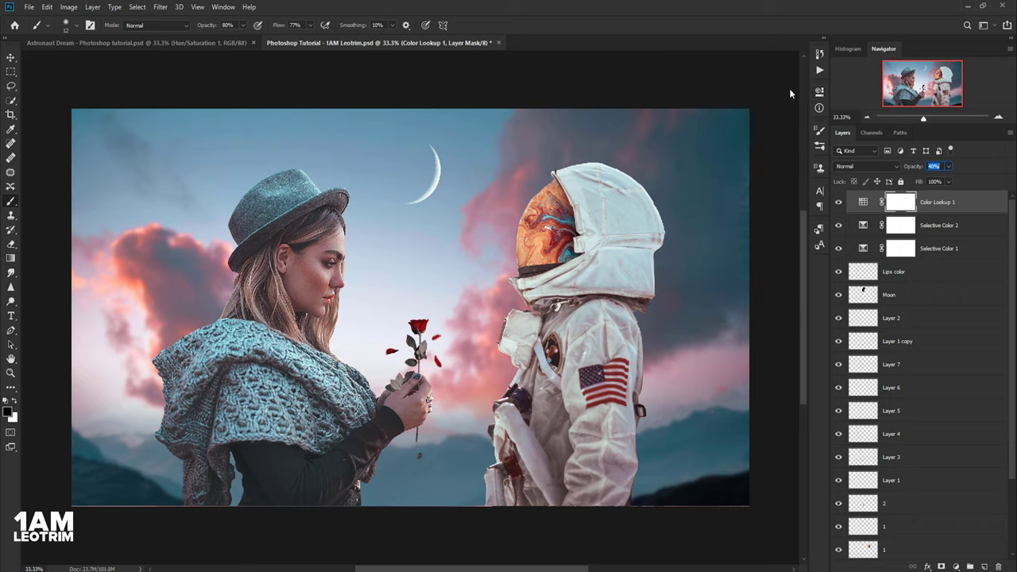
{"action": "left_click", "coordinate": [954, 566]}
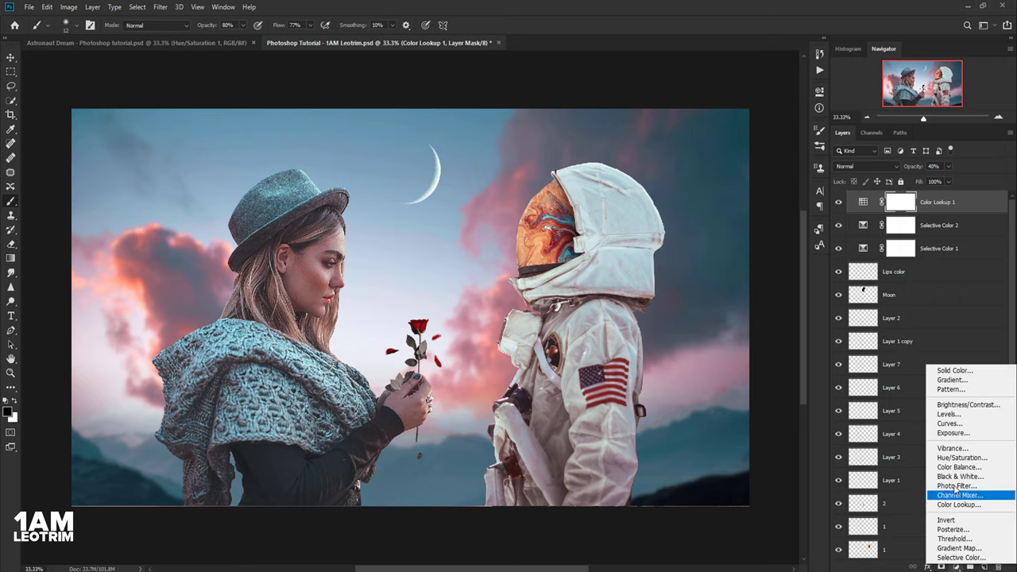
- Add a Hue/Saturation layer with Master Hue -2, Saturation +6, Lightness +2
{"action": "left_click", "coordinate": [955, 459]}
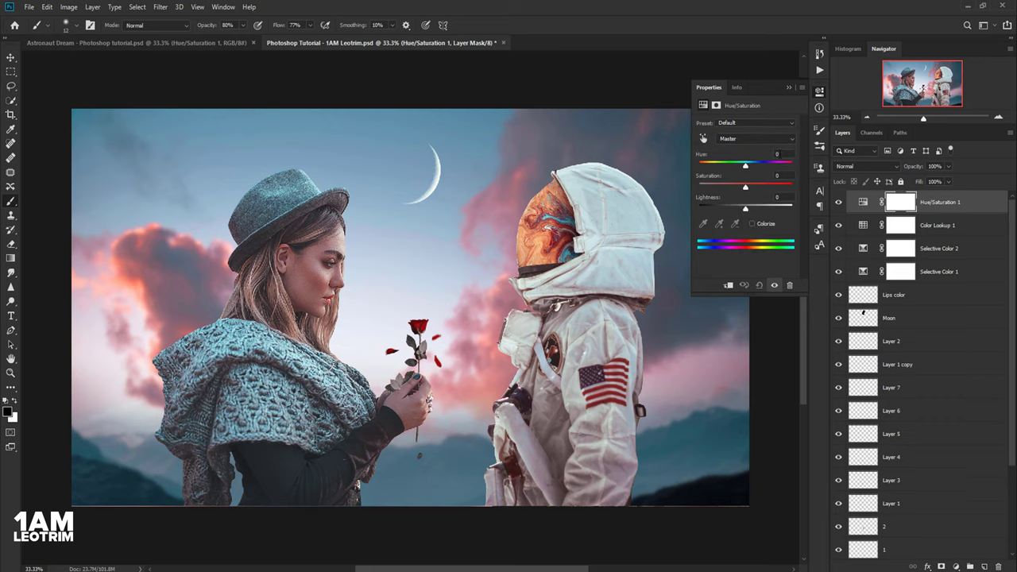
{"action": "type", "text": "2"}
{"action": "key", "text": "Tab"}
{"action": "type", "text": "+"}
{"action": "type", "text": "6"}
{"action": "key", "text": "Tab"}
{"action": "type", "text": "+2"}
- Set the Reds to Hue +7, Saturation +5, Lightness +5
{"action": "left_click", "coordinate": [744, 138]}
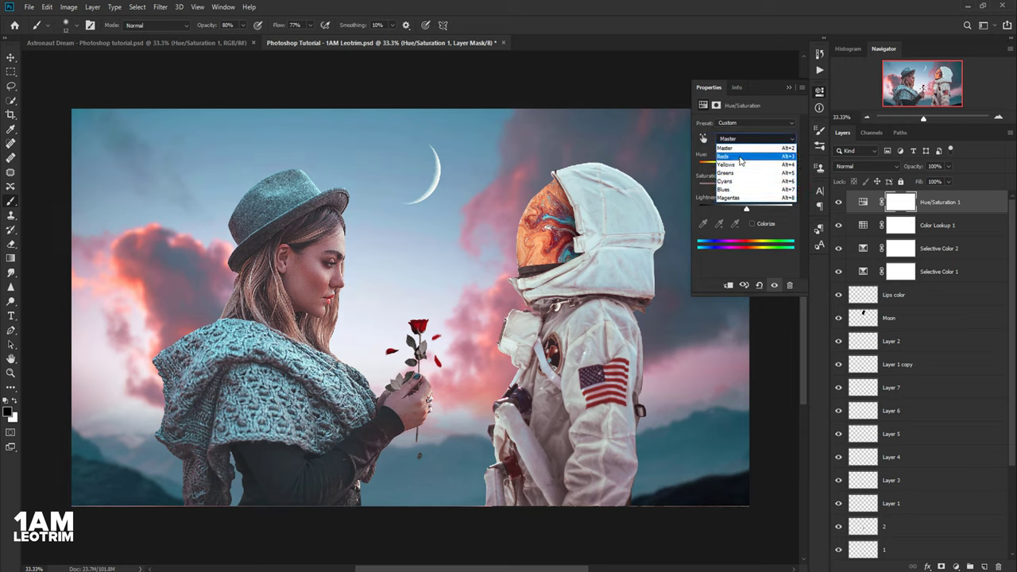
{"action": "left_click", "coordinate": [740, 153]}
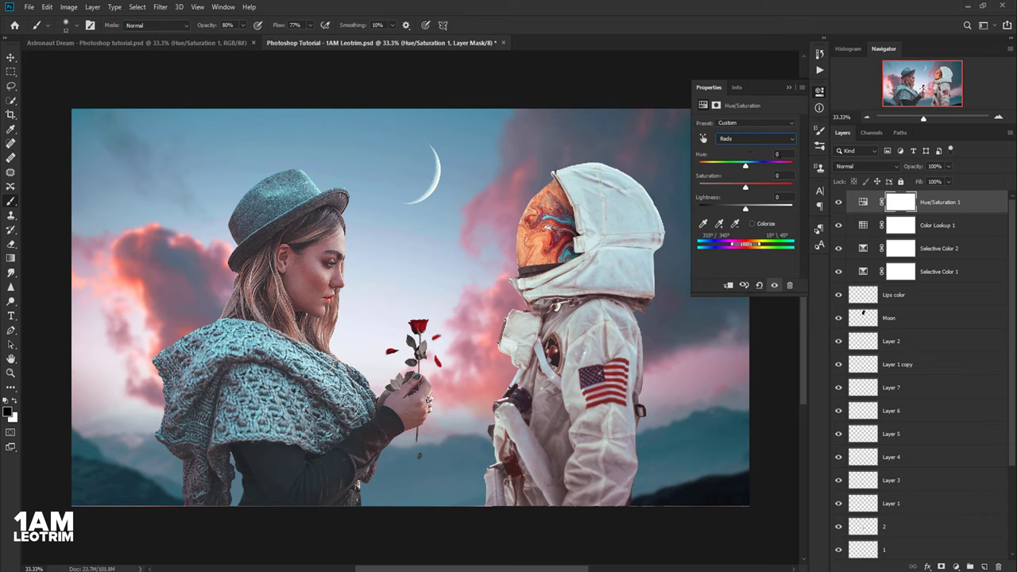
{"action": "left_click", "coordinate": [777, 154]}
{"action": "type", "text": "+7"}
{"action": "key", "text": "Tab"}
{"action": "type", "text": "+5"}
{"action": "key", "text": "Tab"}
{"action": "type", "text": "+5"}
- Set the Yellows to Hue -17, Saturation +25, Lightness +13
{"action": "left_click", "coordinate": [744, 140]}
{"action": "left_click", "coordinate": [744, 165]}
{"action": "key", "text": "Down"}
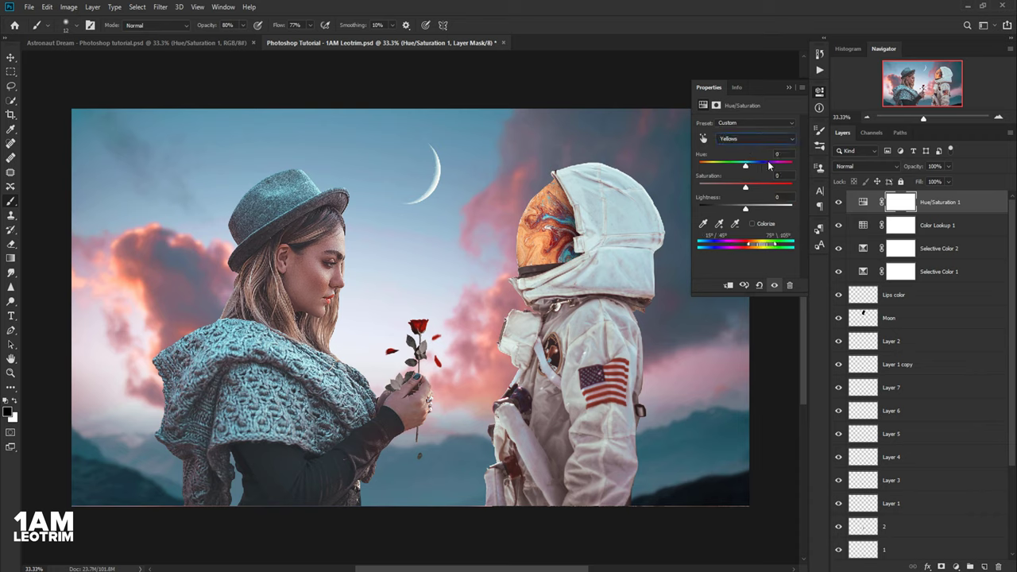
{"action": "left_click", "coordinate": [777, 154]}
{"action": "type", "text": "7"}
{"action": "type", "text": "25"}
{"action": "type", "text": "5"}
- Set the Cyans to Hue -1 and Saturation +5, with a Lightness adjustment
{"action": "left_click", "coordinate": [765, 138]}
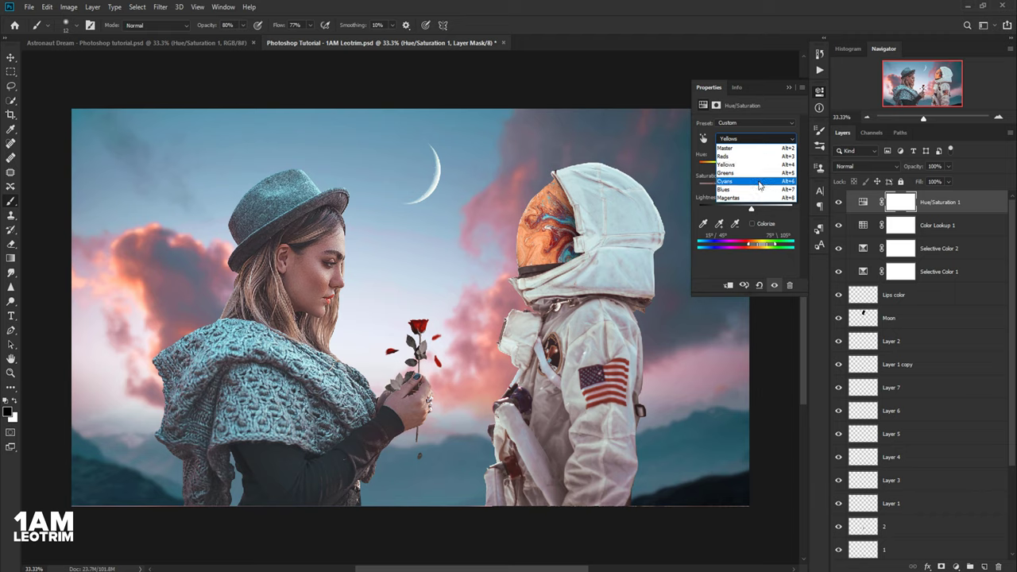
{"action": "left_click", "coordinate": [755, 182]}
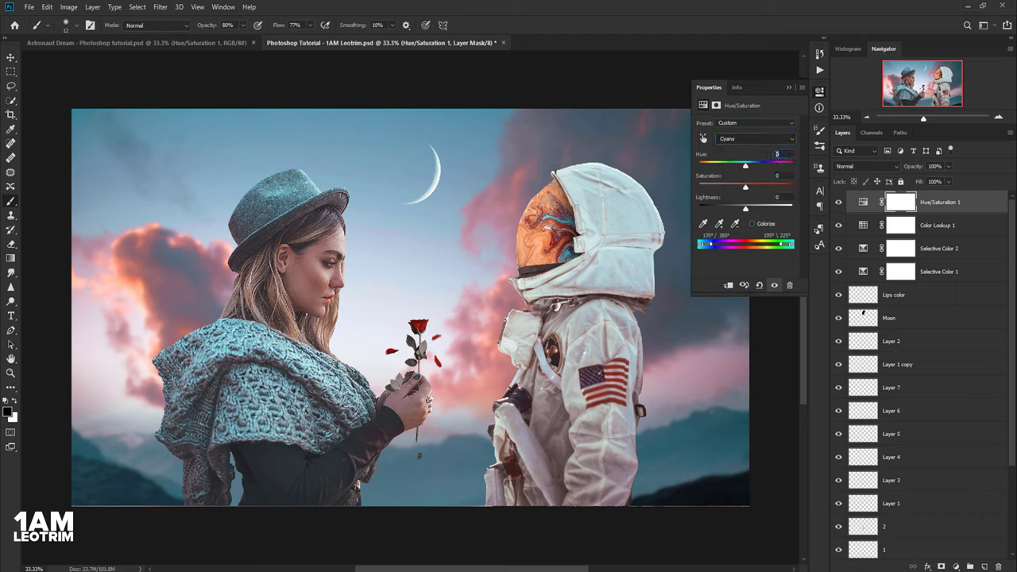
{"action": "type", "text": "-1"}
{"action": "key", "text": "Tab"}
{"action": "type", "text": "-"}
{"action": "key", "text": "Tab"}
{"action": "type", "text": "14"}
- Set the Blues to Hue -6 and Saturation -12, with a Lightness tweak
{"action": "left_click", "coordinate": [755, 140]}
{"action": "left_click", "coordinate": [750, 189]}
{"action": "left_click", "coordinate": [777, 154]}
{"action": "type", "text": "-6"}
{"action": "key", "text": "Tab"}
{"action": "type", "text": "12"}
{"action": "key", "text": "Tab"}
{"action": "type", "text": "+"}
- Shift the Magentas' Hue to +22
{"action": "left_click", "coordinate": [750, 140]}
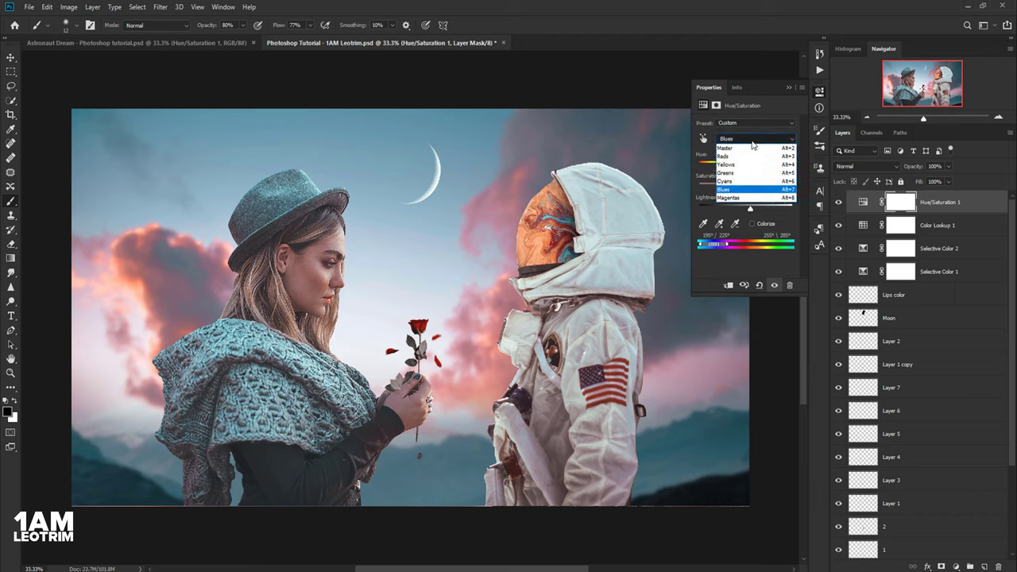
{"action": "left_click", "coordinate": [755, 204]}
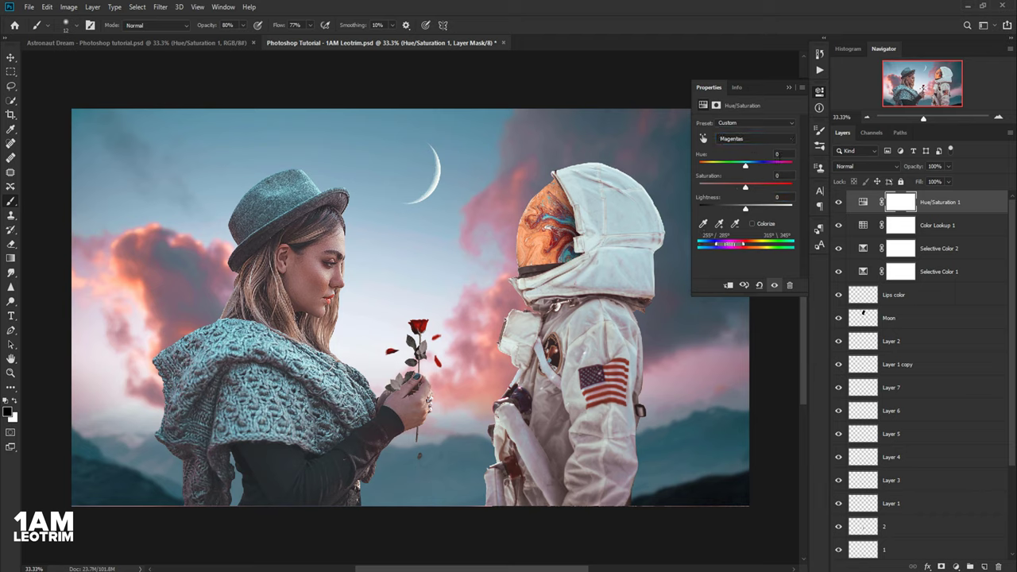
{"action": "left_click", "coordinate": [745, 161]}
{"action": "key", "text": "Tab"}
- Set Hue/Saturation 1 Magentas Saturation to -25 and collapse the Properties panel
{"action": "type", "text": "25"}
{"action": "left_click", "coordinate": [789, 87]}
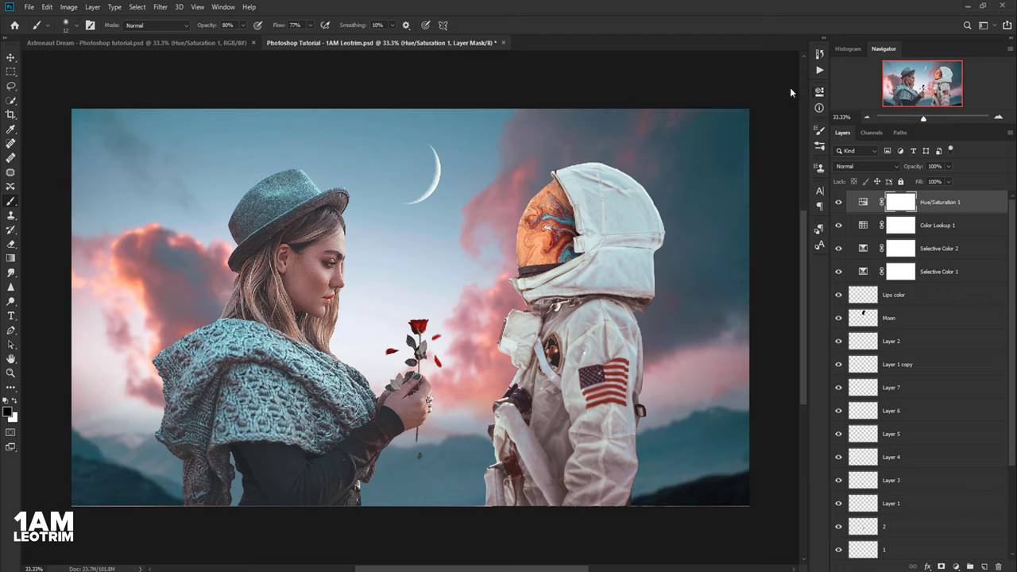